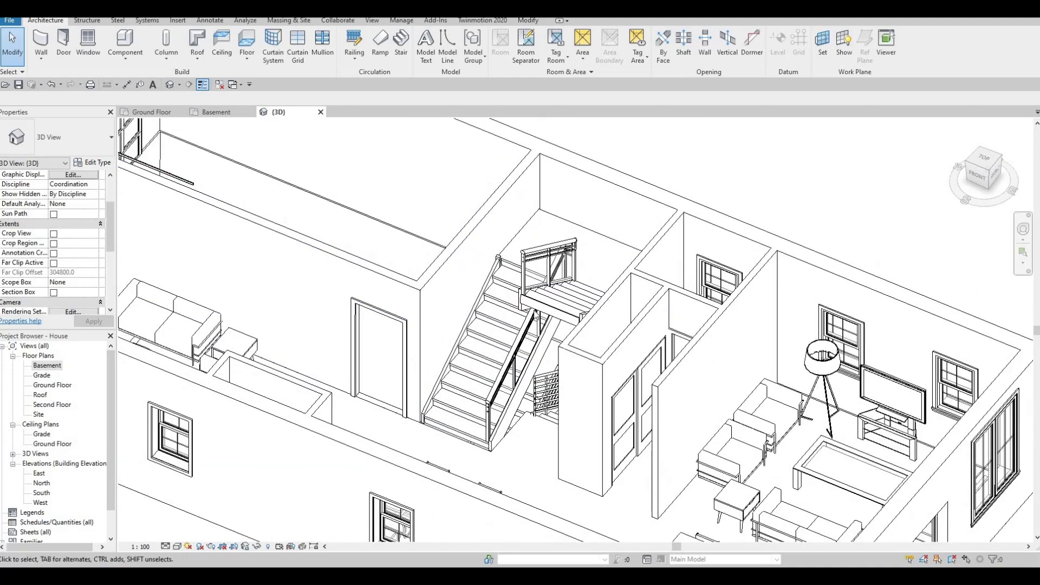
Open the Basement floor plan and set its underlay base level range to None
double_click(47, 366)
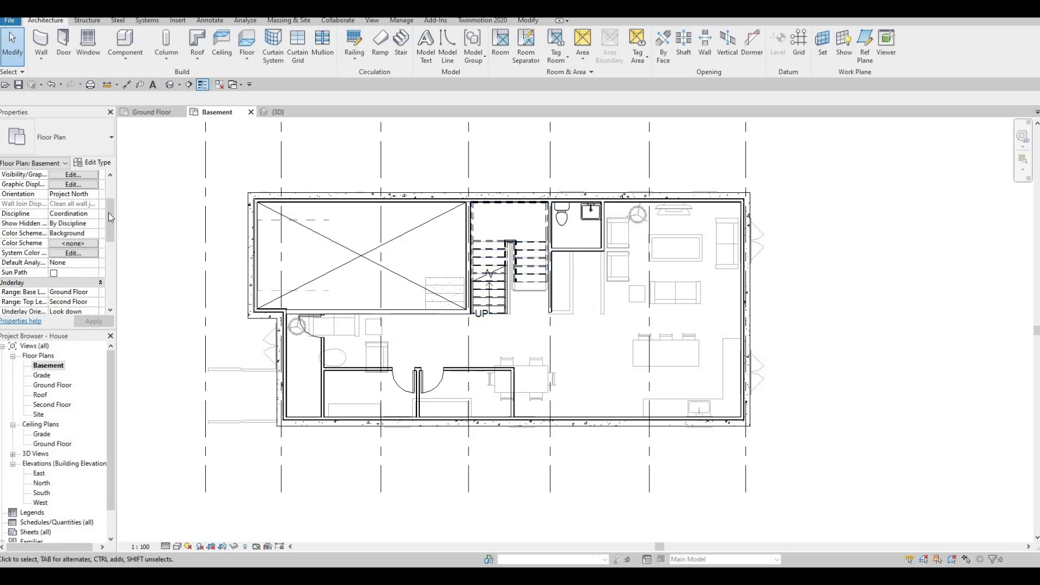
scroll(113, 226, down, 3)
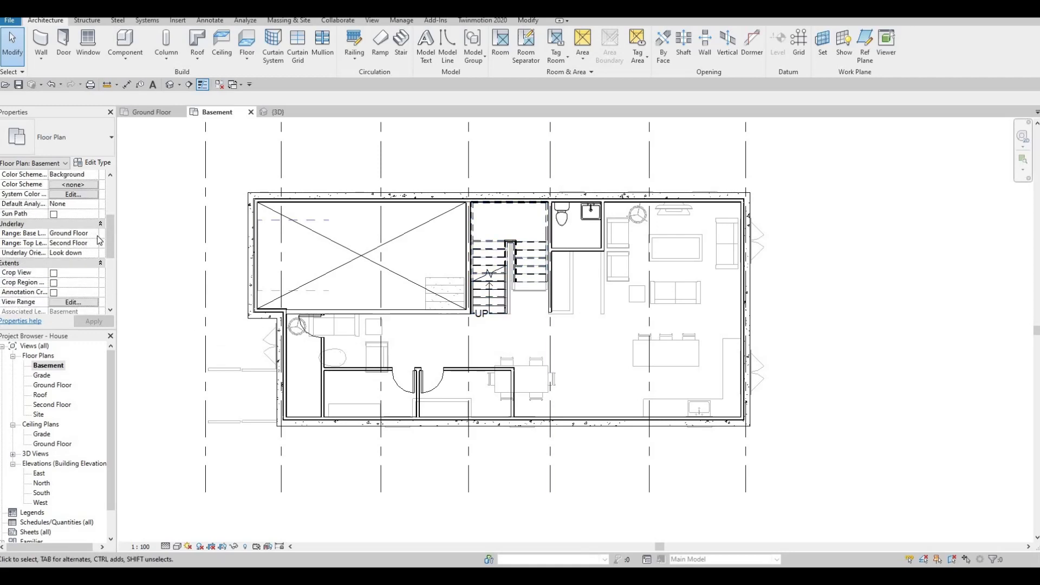
click(97, 235)
click(71, 245)
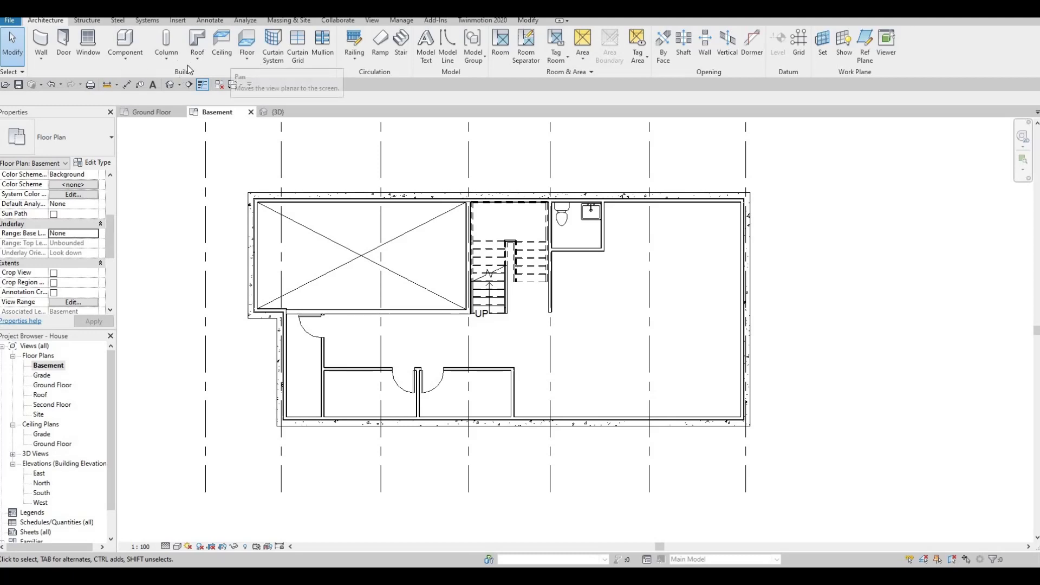
Start a new floor and duplicate the Floor 1 type as Floor 2
click(246, 40)
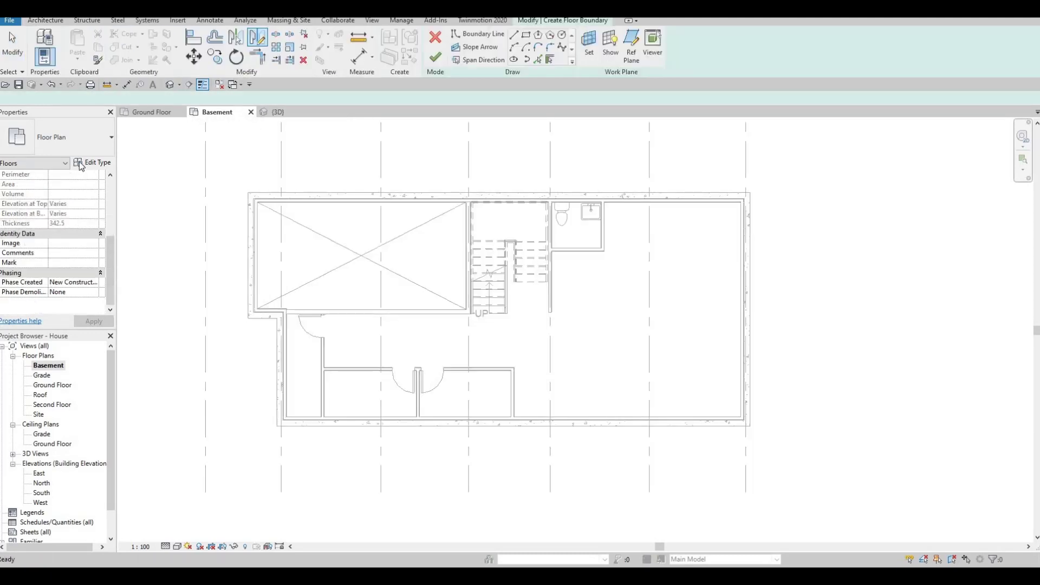
click(96, 165)
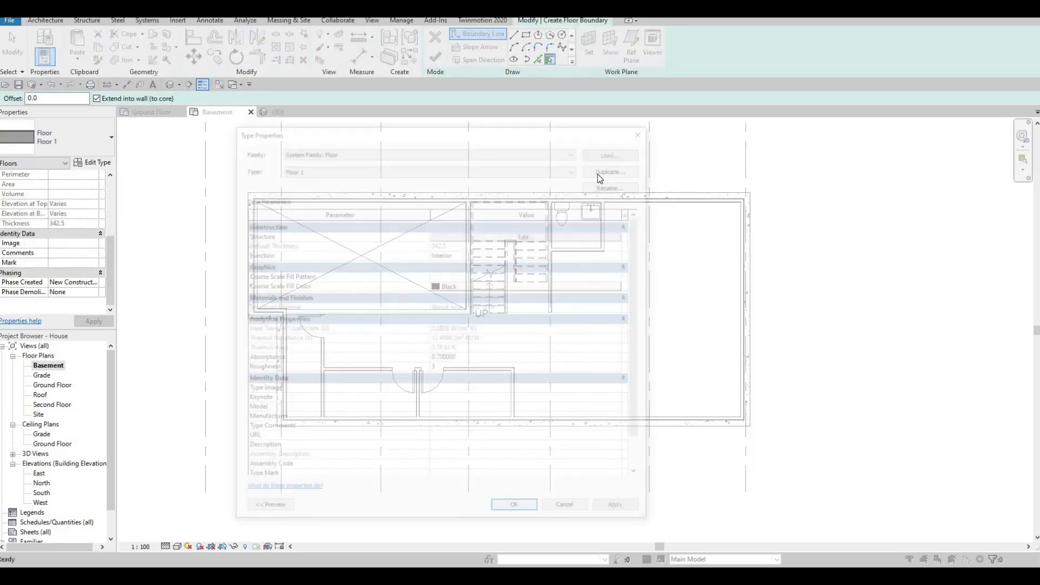
click(609, 168)
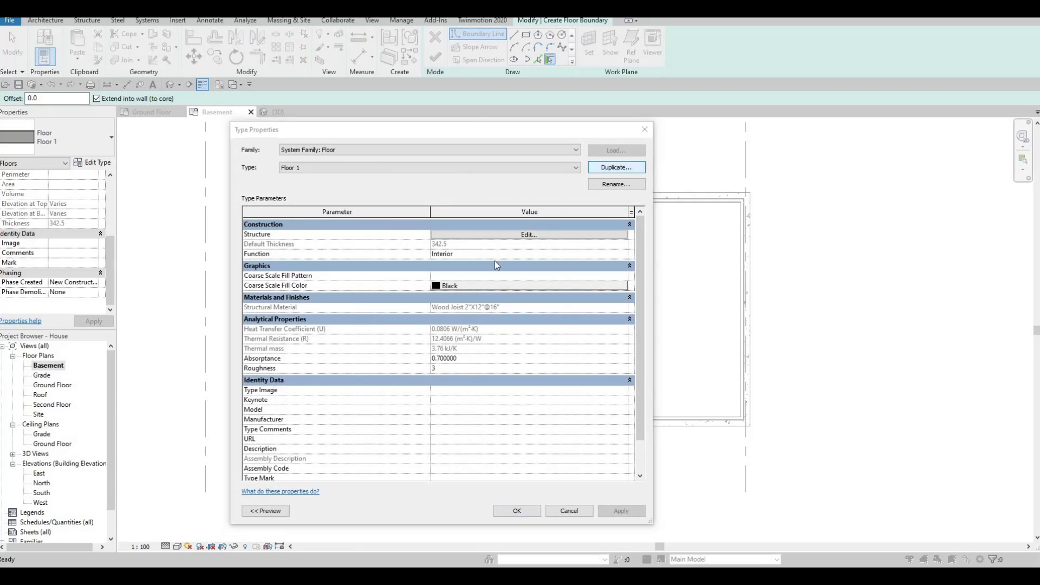
click(441, 350)
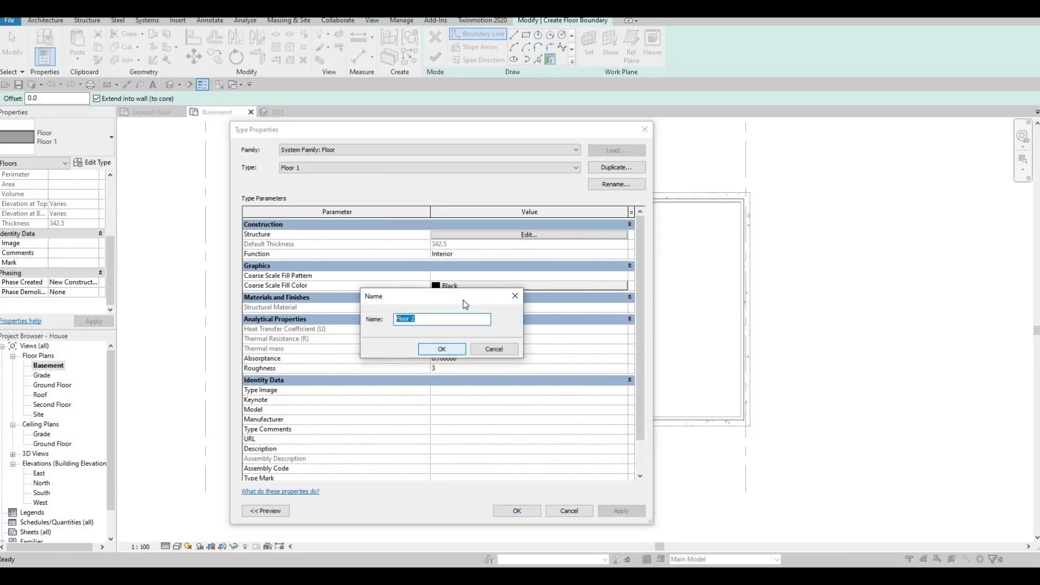
Remove the Oak Flooring and Plywood, Sheathing layers from the Floor 2 structure
click(499, 235)
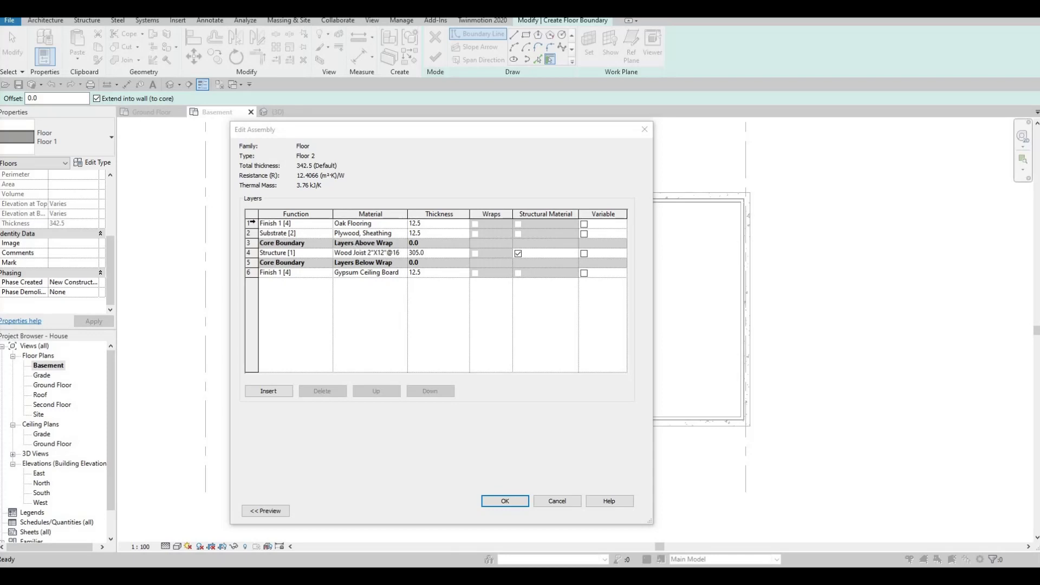
click(251, 222)
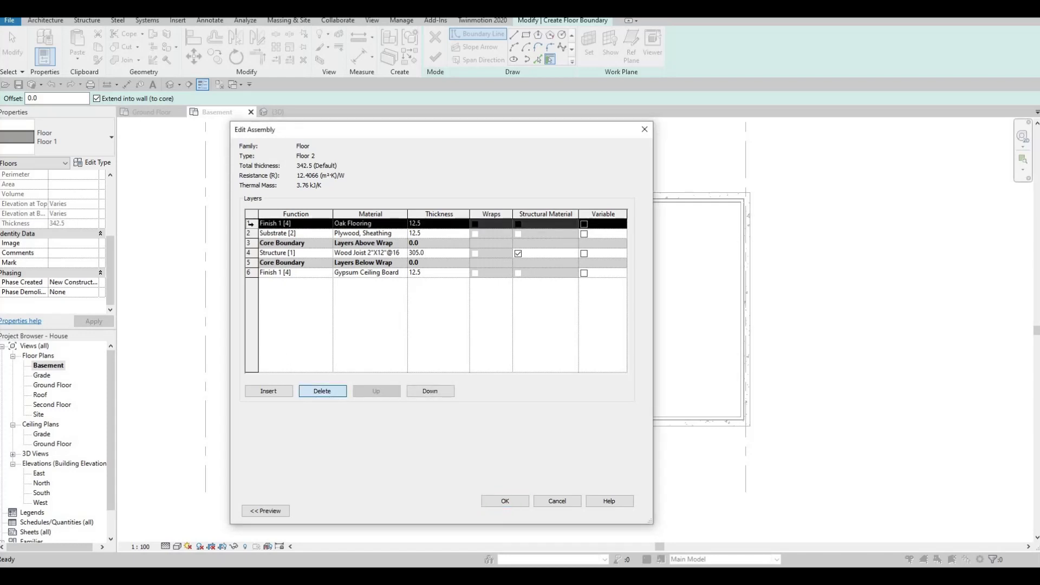
click(322, 391)
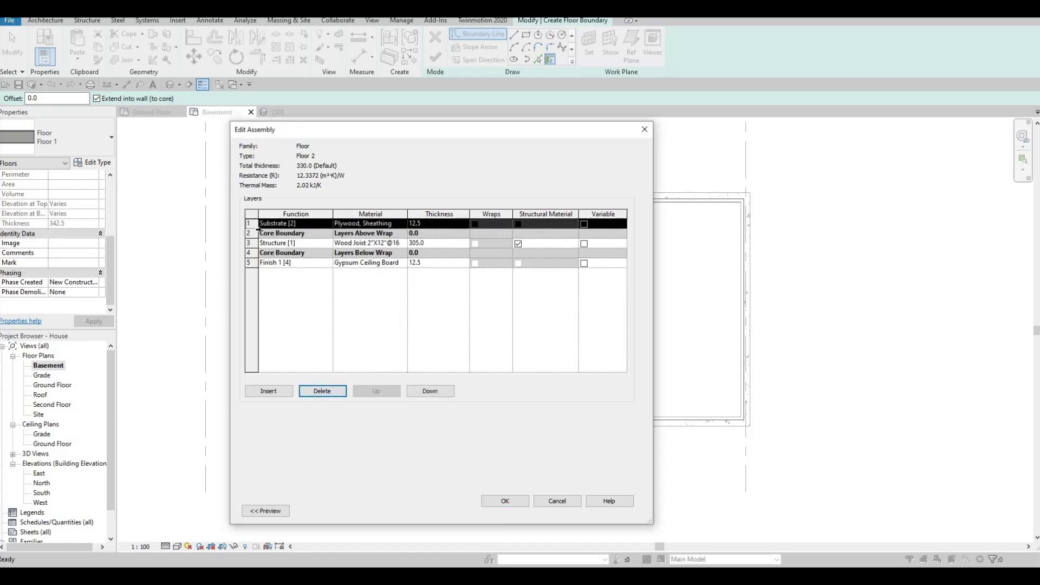
click(325, 391)
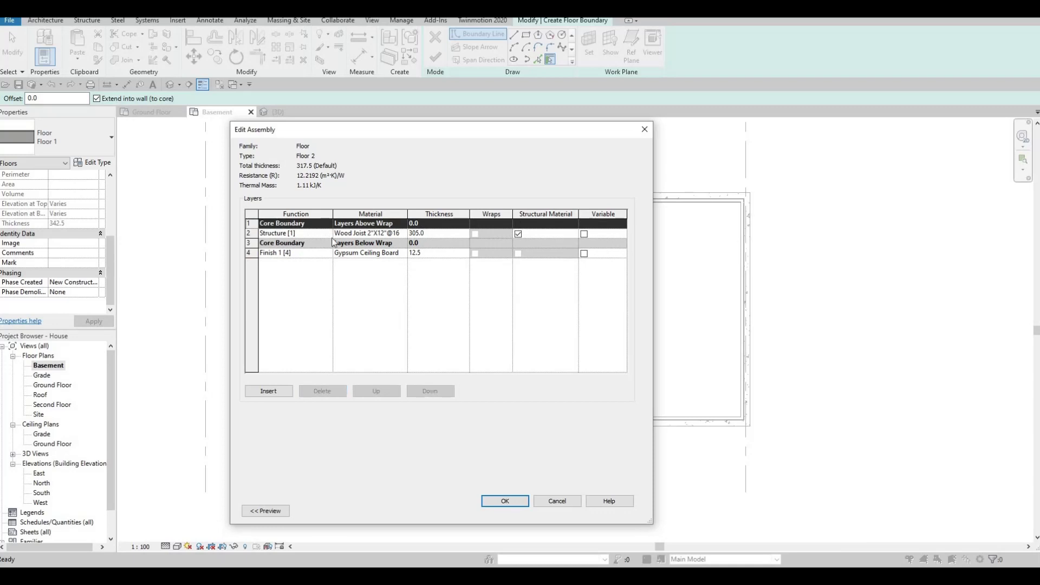
Change the material of the Structure [1] layer to Concrete, Cast-in-Place gray
click(404, 233)
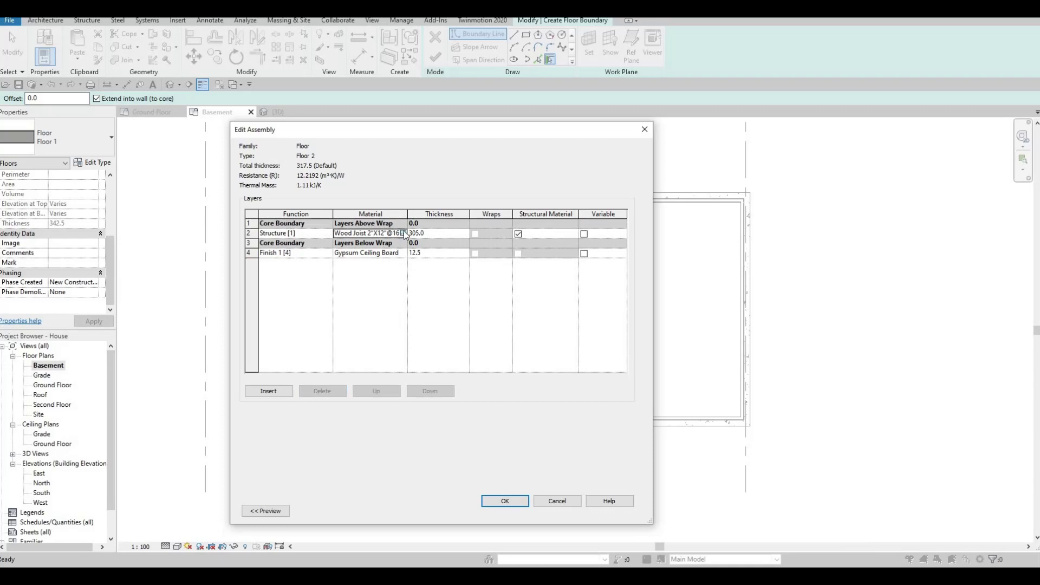
click(403, 233)
scroll(374, 295, up, 2)
scroll(374, 295, up, 1)
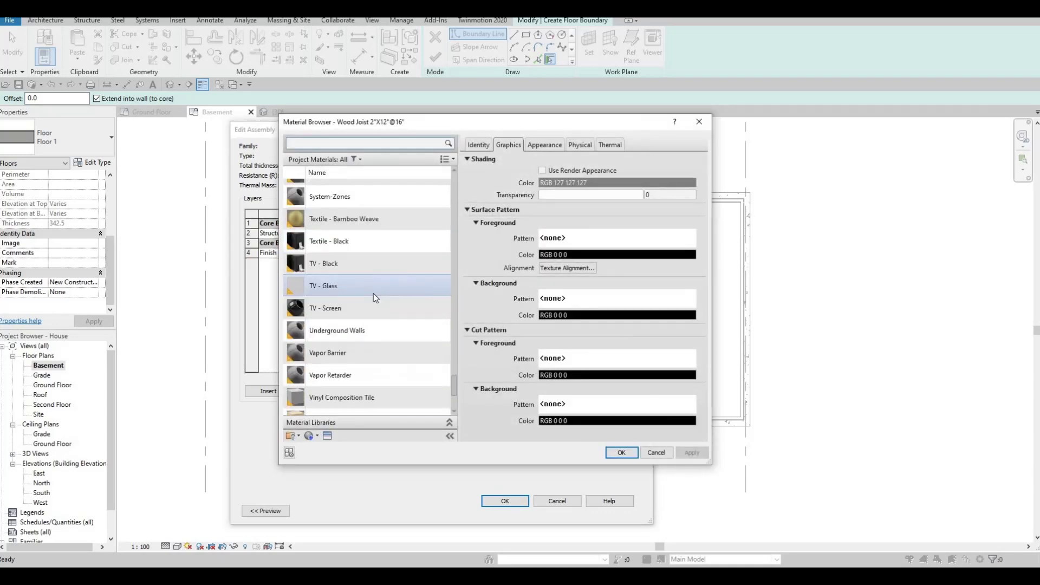
scroll(373, 296, down, 2)
scroll(373, 294, up, 3)
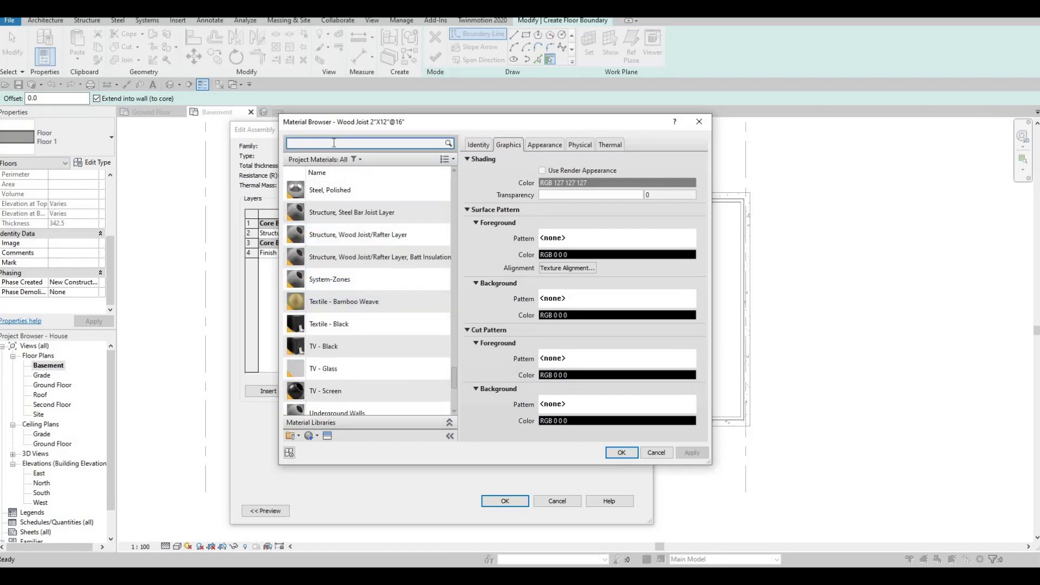
text(cond)
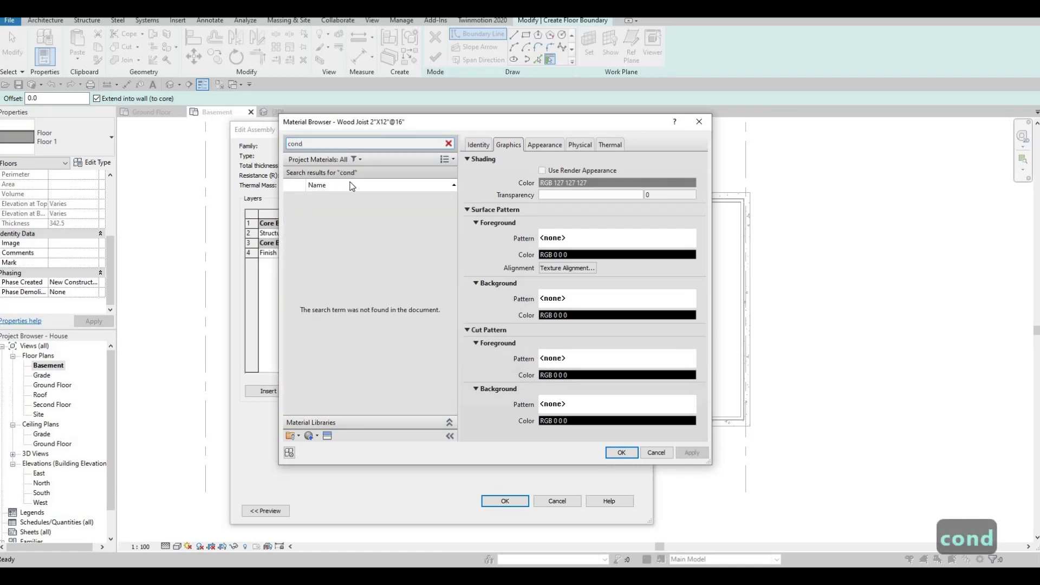
key(BackSpace)
text(cret)
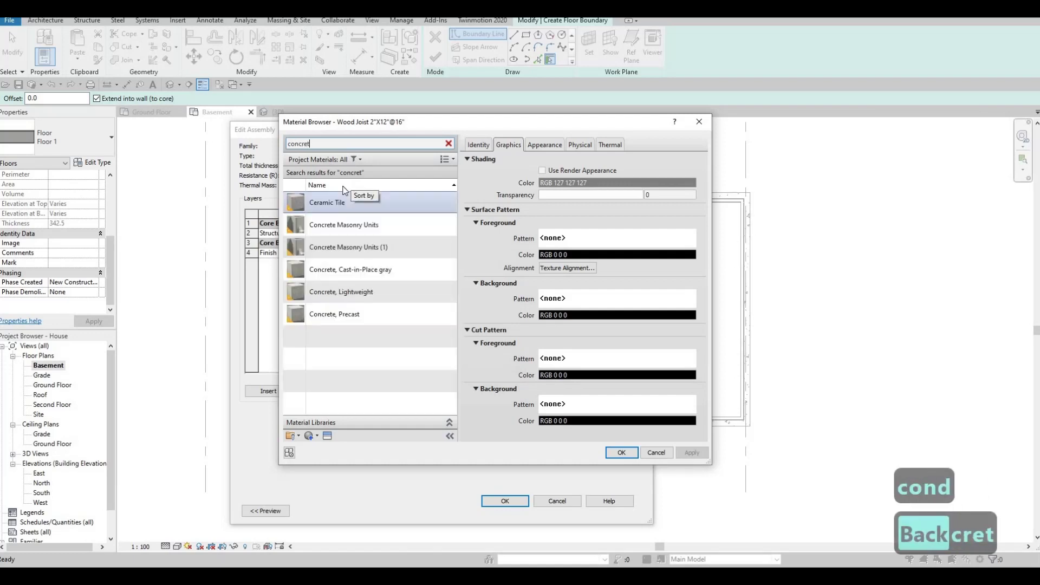
click(405, 249)
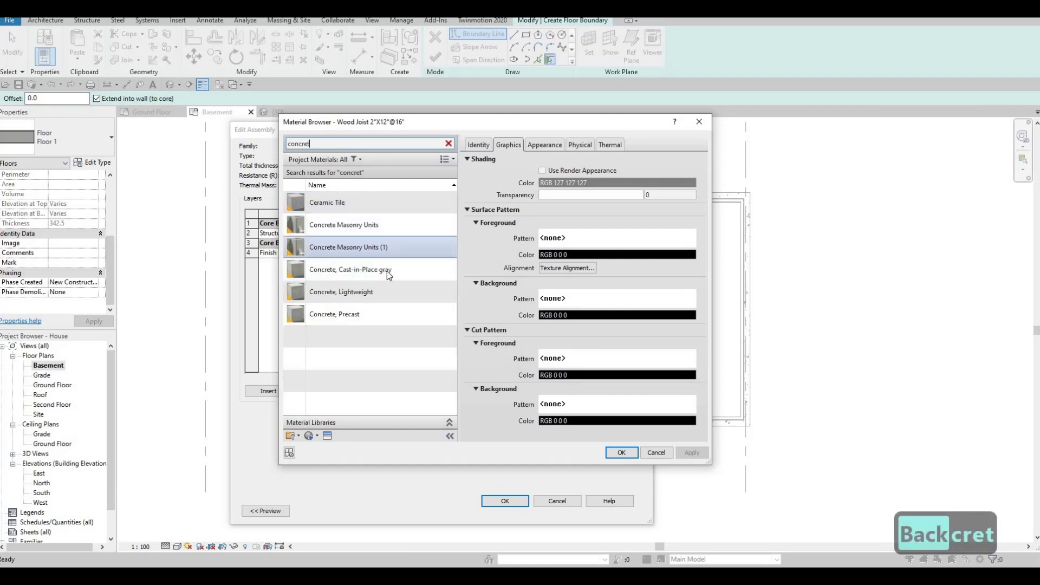
click(351, 271)
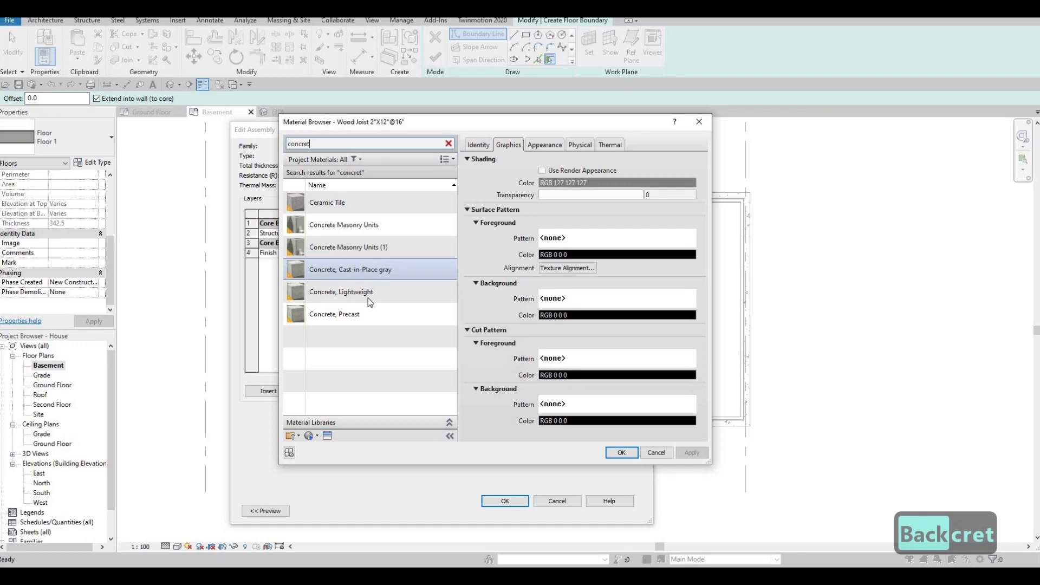
click(381, 275)
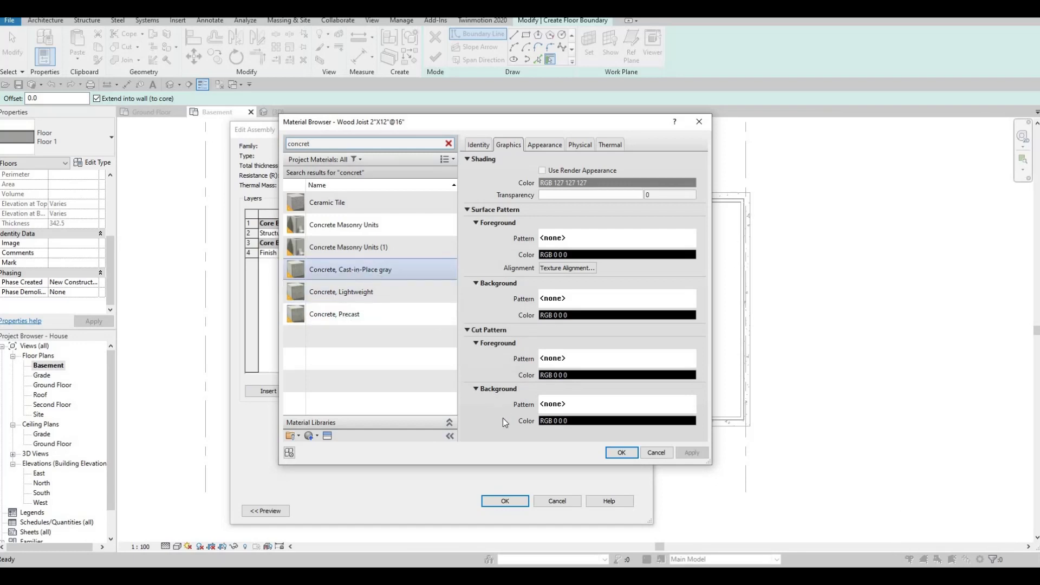
click(620, 453)
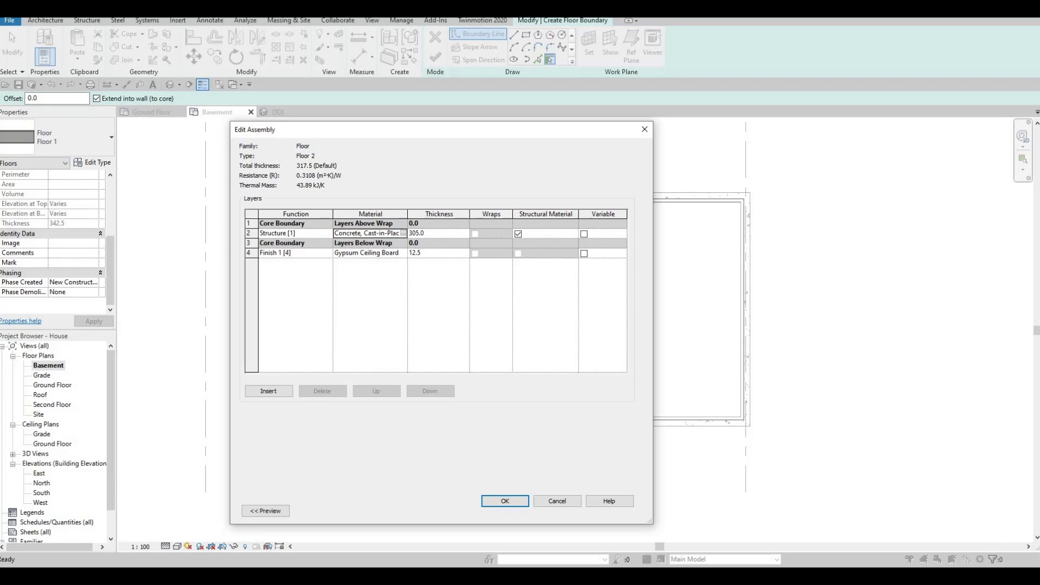
Duplicate the Concrete, Cast-in-Place gray material and name the copy Concrete Slab
key(F1)
click(403, 234)
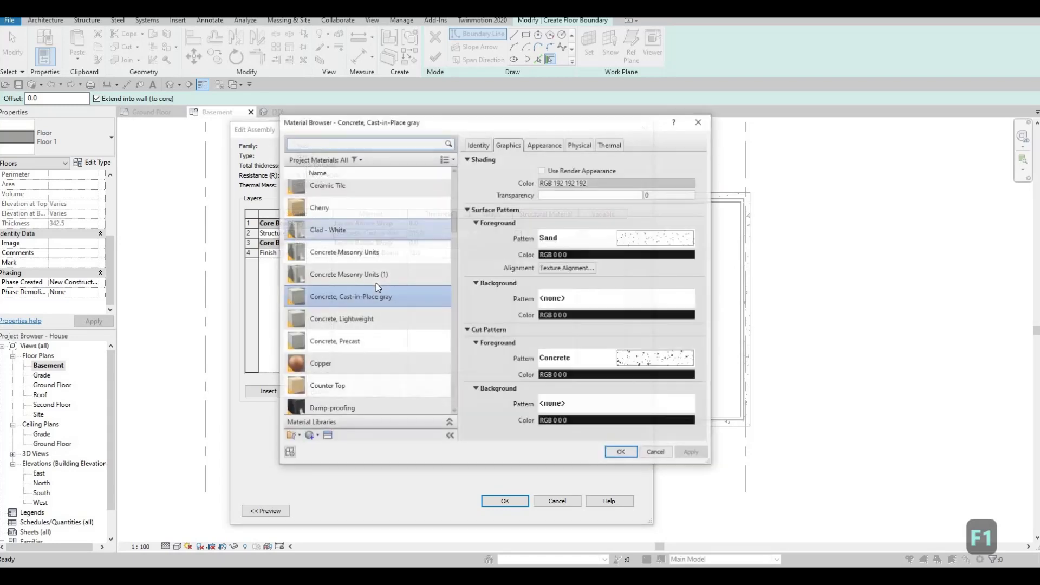
click(312, 438)
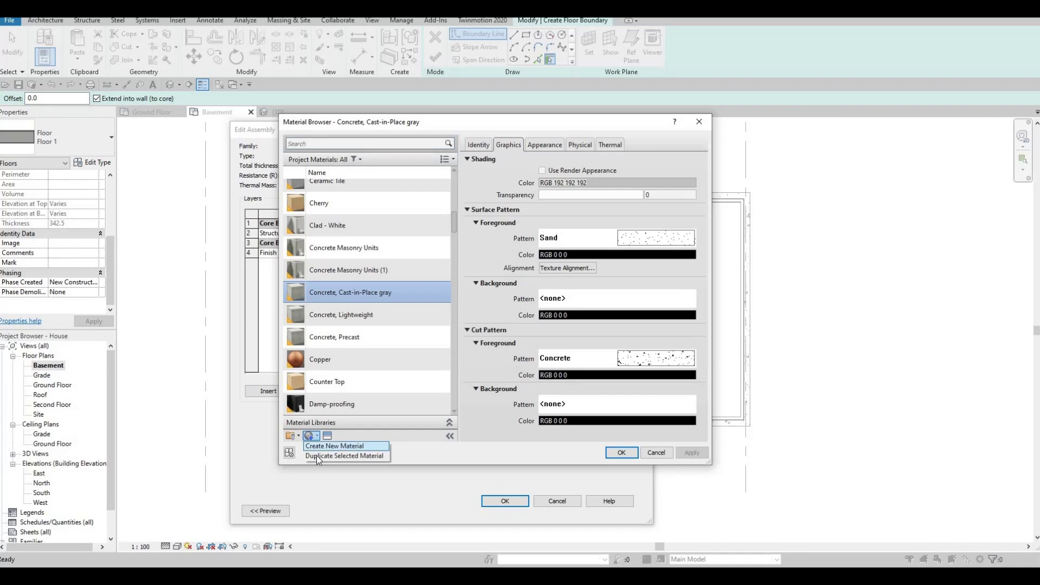
key(Return)
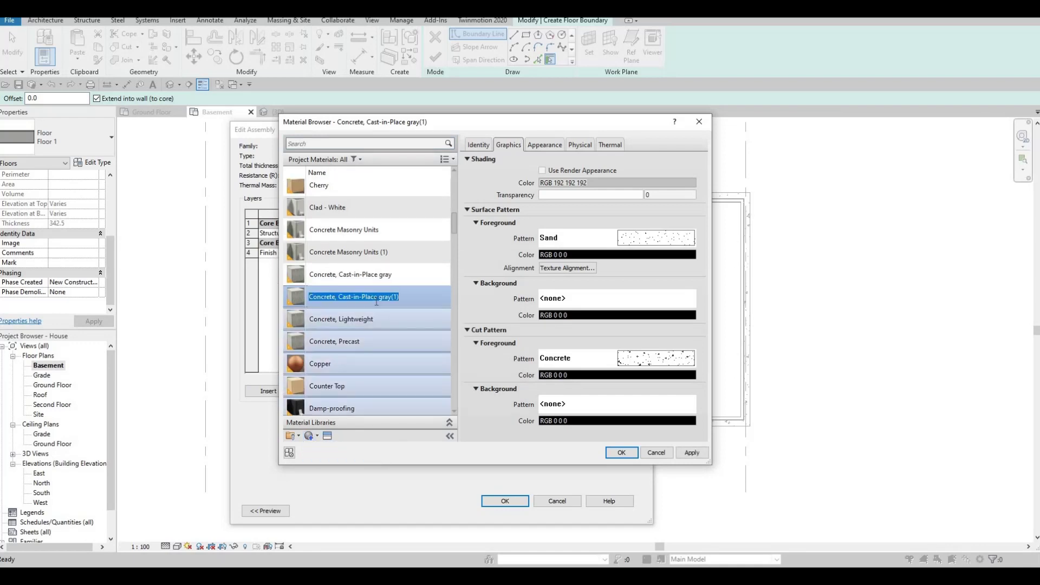
click(401, 299)
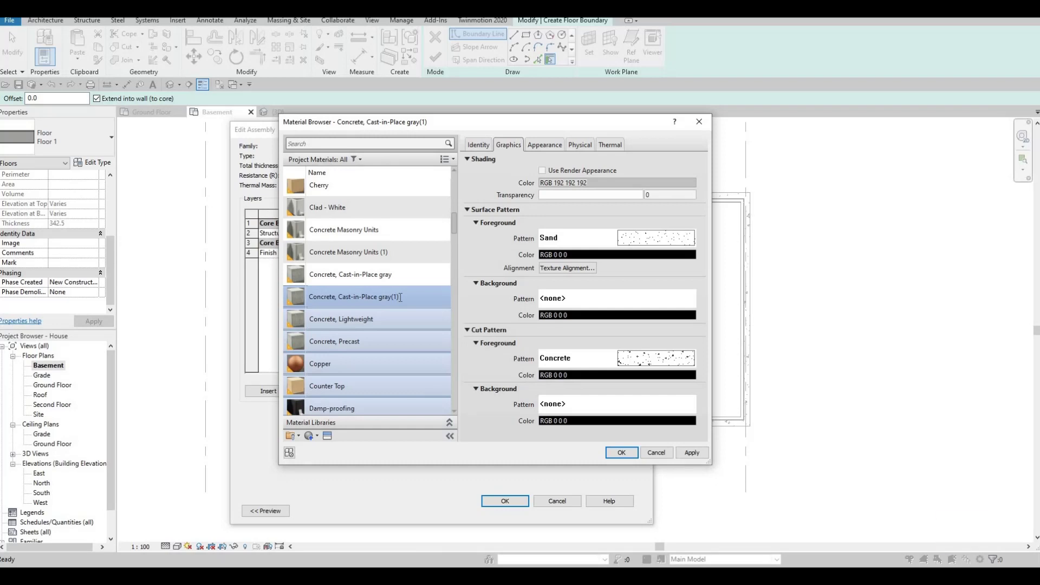
key(BackSpace)
key(BackSpace)
key(BackSpace)
key(BackSpace)
key(BackSpace)
key(BackSpace)
key(BackSpace)
key(BackSpace)
key(BackSpace)
key(BackSpace)
key(BackSpace)
key(BackSpace)
key(BackSpace)
key(BackSpace)
key(BackSpace)
key(BackSpace)
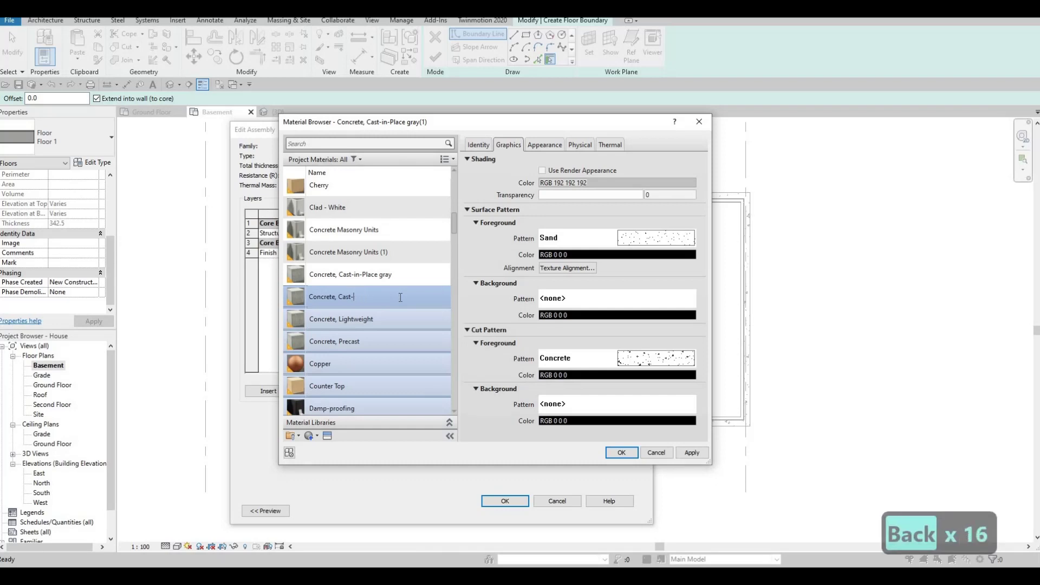
key(BackSpace)
key(BackSpace)
key(BackSpace)
key(BackSpace)
key(BackSpace)
key(BackSpace)
key(BackSpace)
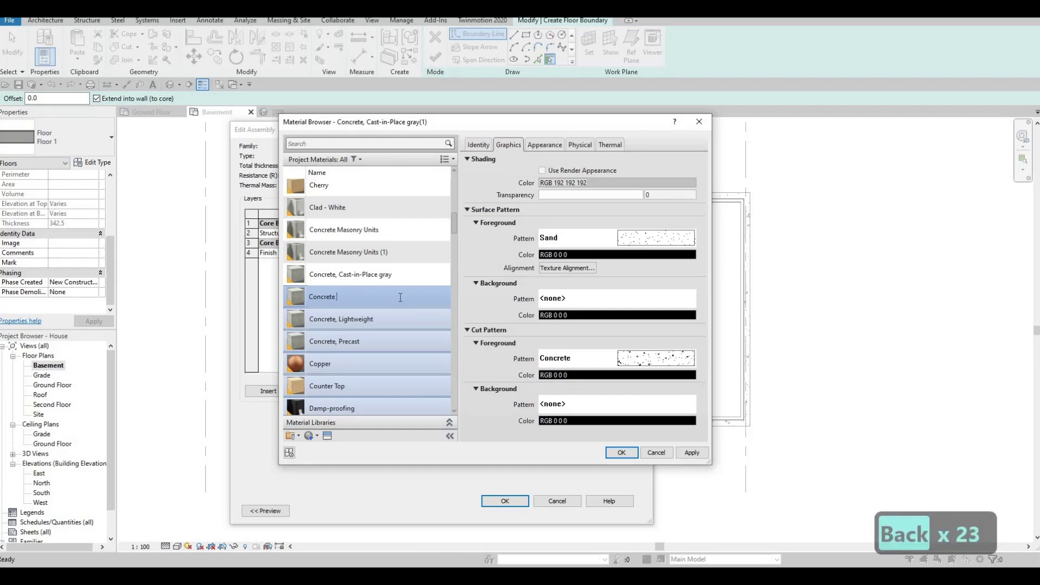
text(Slab)
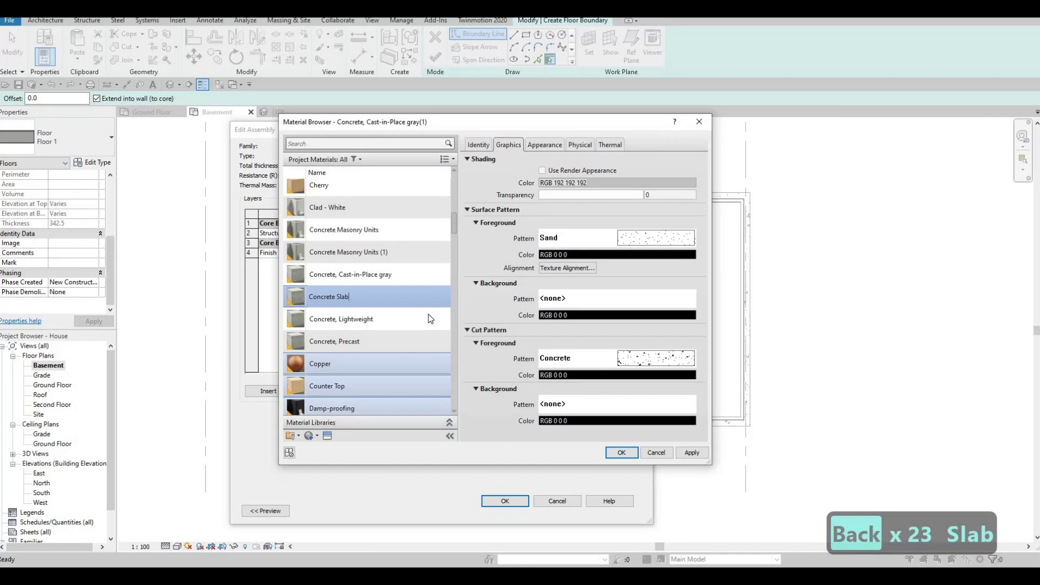
click(403, 320)
Assign the Concrete Slab material to the Structure [1] layer and set that layer's thickness to 100
click(392, 273)
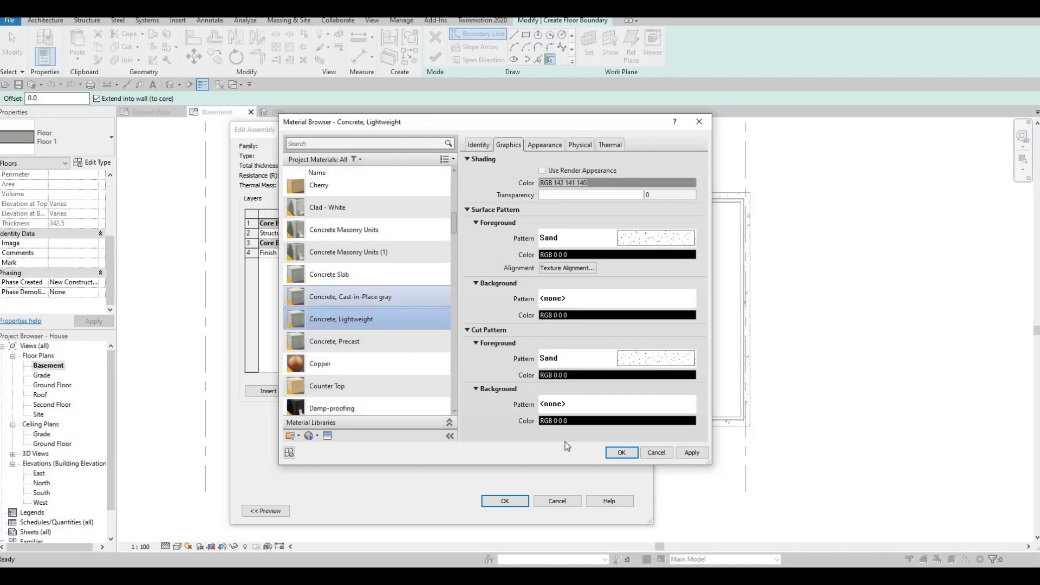
click(692, 452)
key(Return)
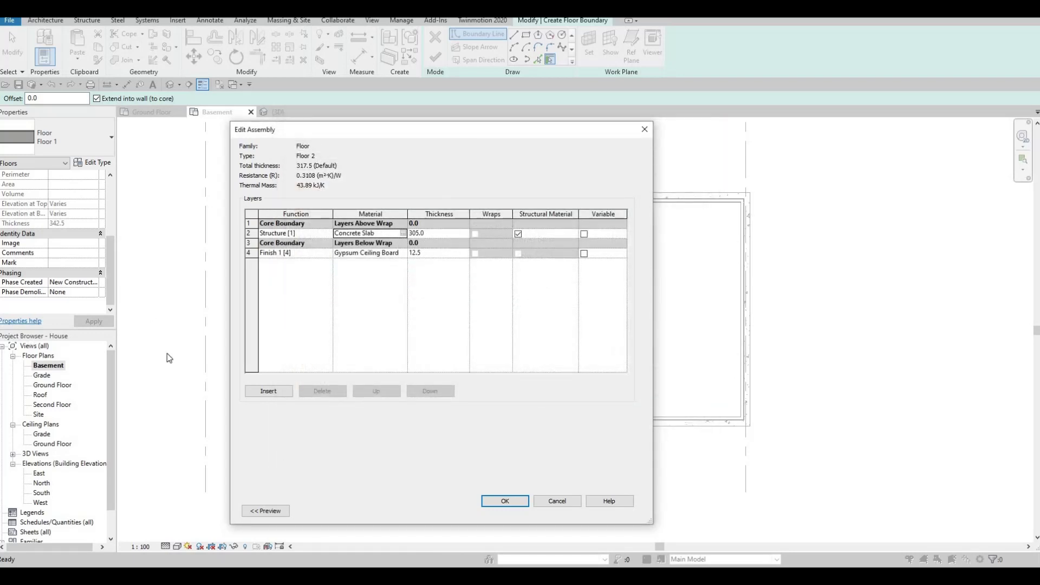
click(436, 233)
text(100)
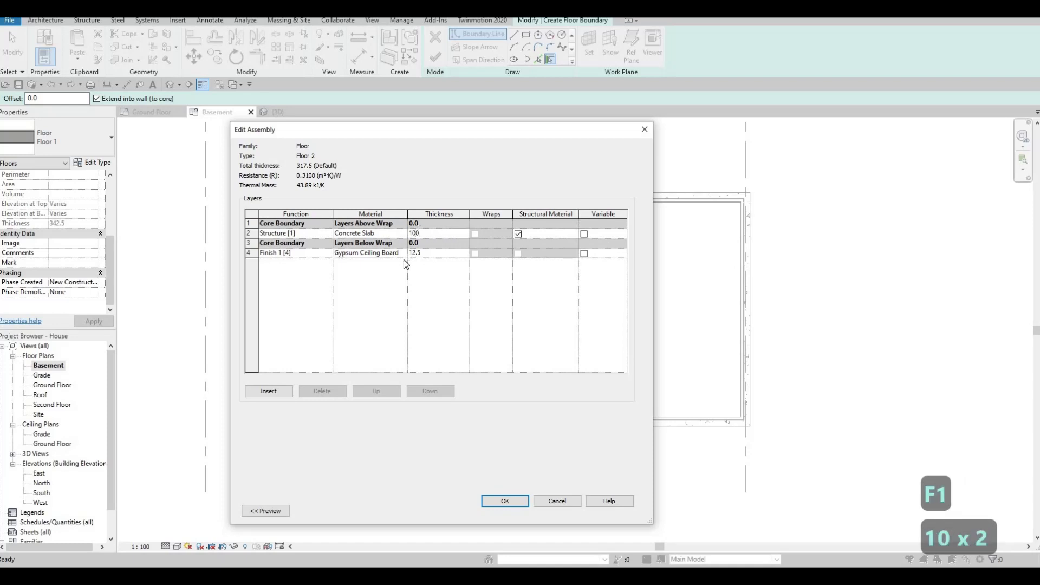
Change the function of the Gypsum Ceiling Board layer below the core boundary to Structure [1]
click(323, 254)
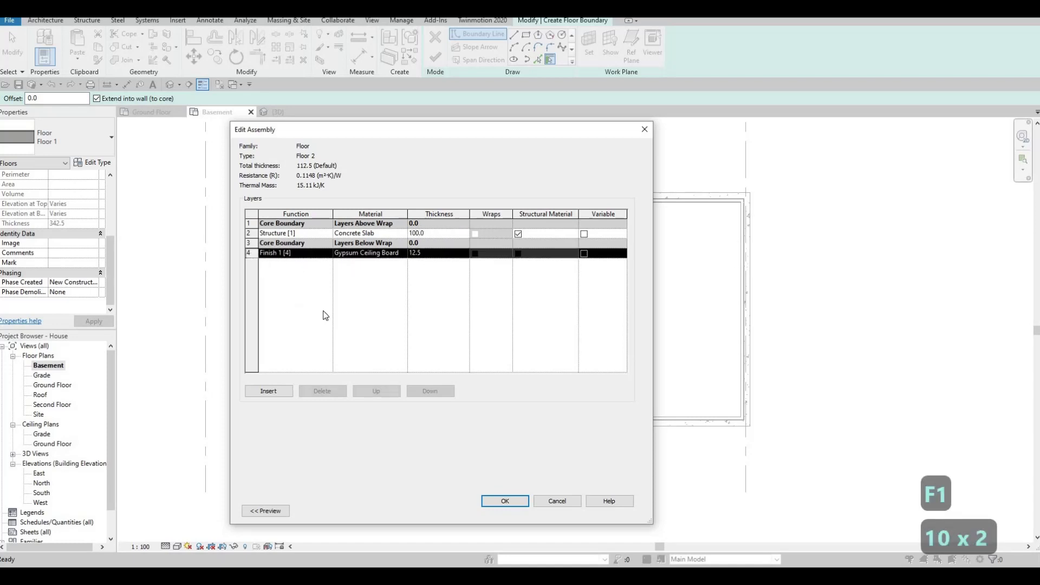
click(325, 253)
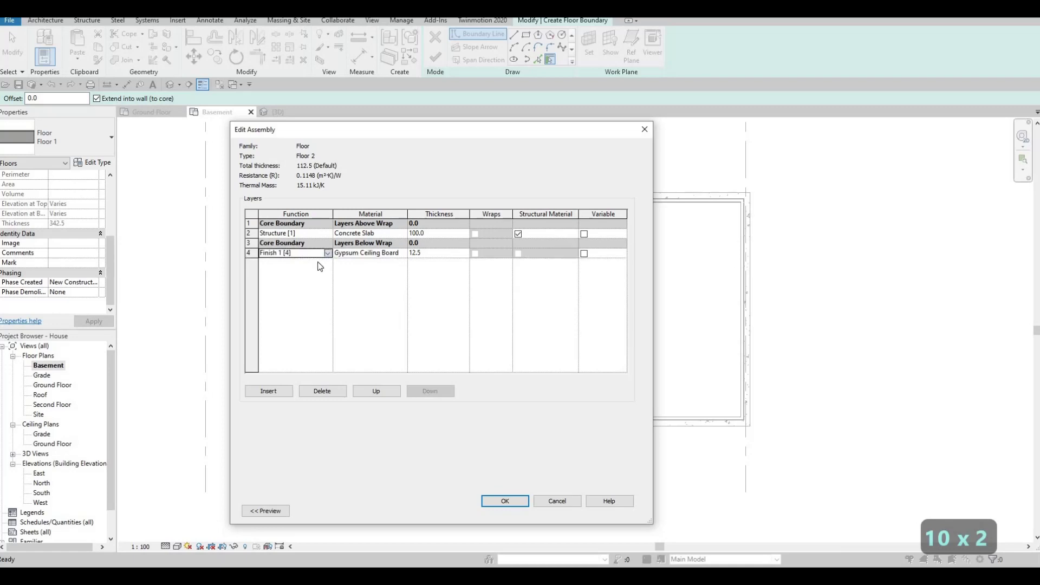
click(327, 253)
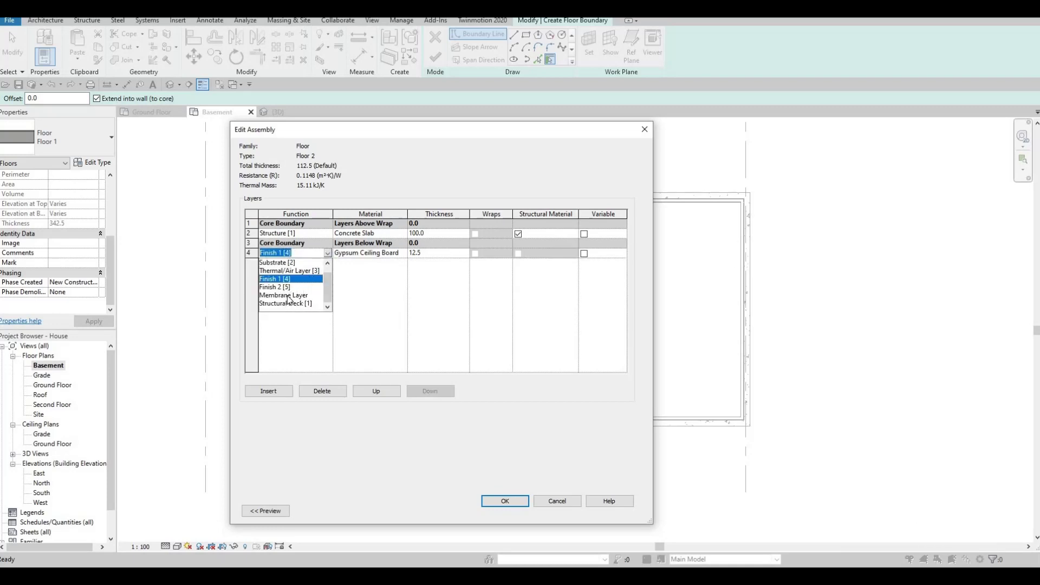
click(288, 295)
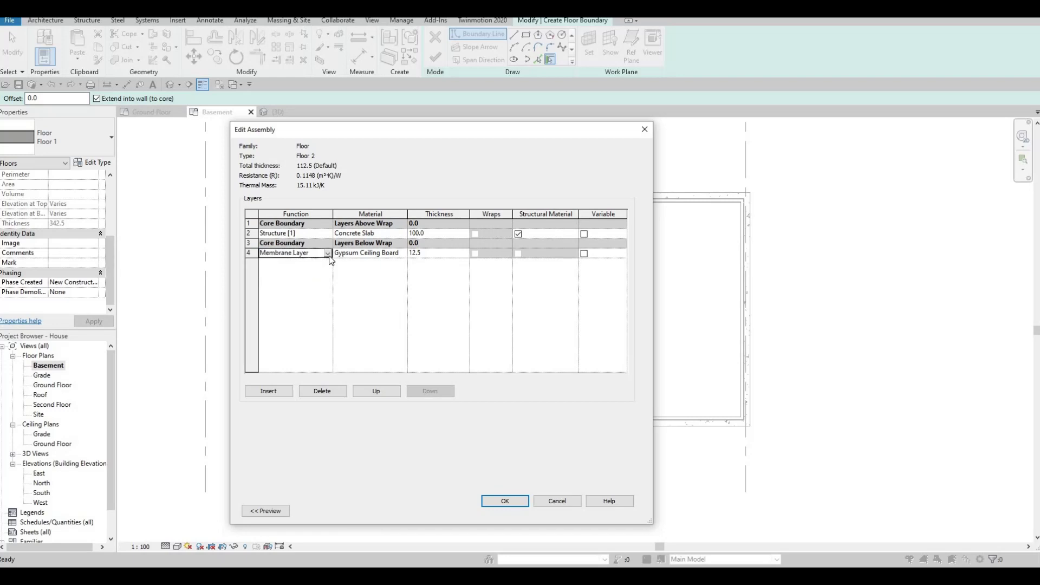
click(328, 254)
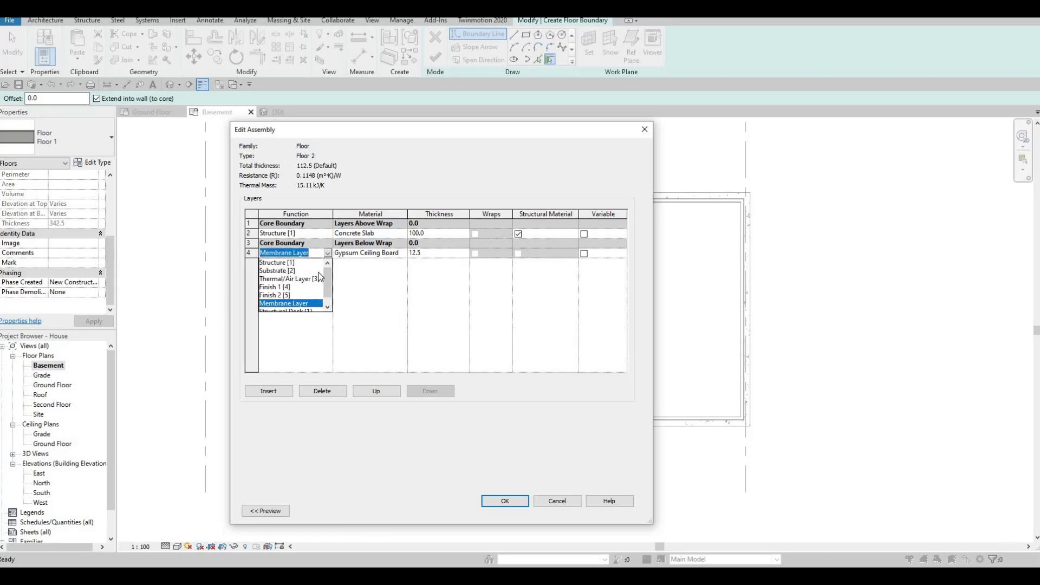
click(317, 262)
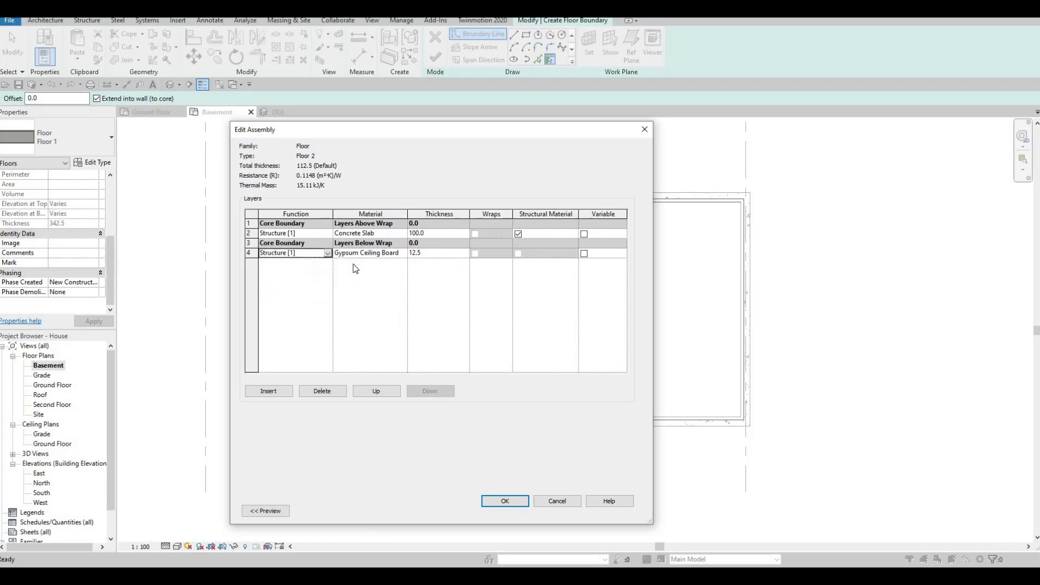
Search the project materials for "granula" for the Gypsum Ceiling Board layer, and clear the search
click(397, 253)
click(404, 253)
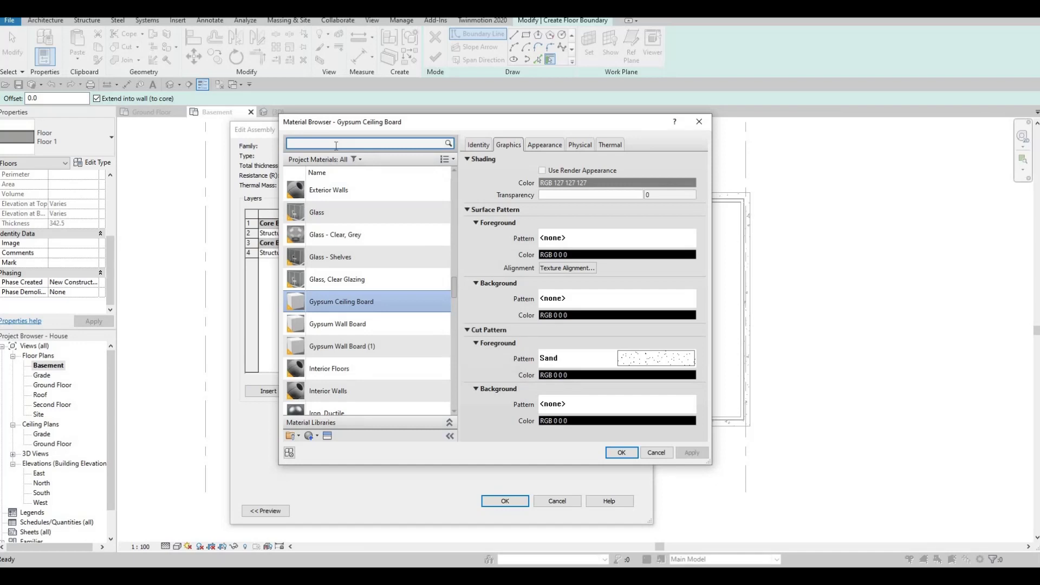
text(granula)
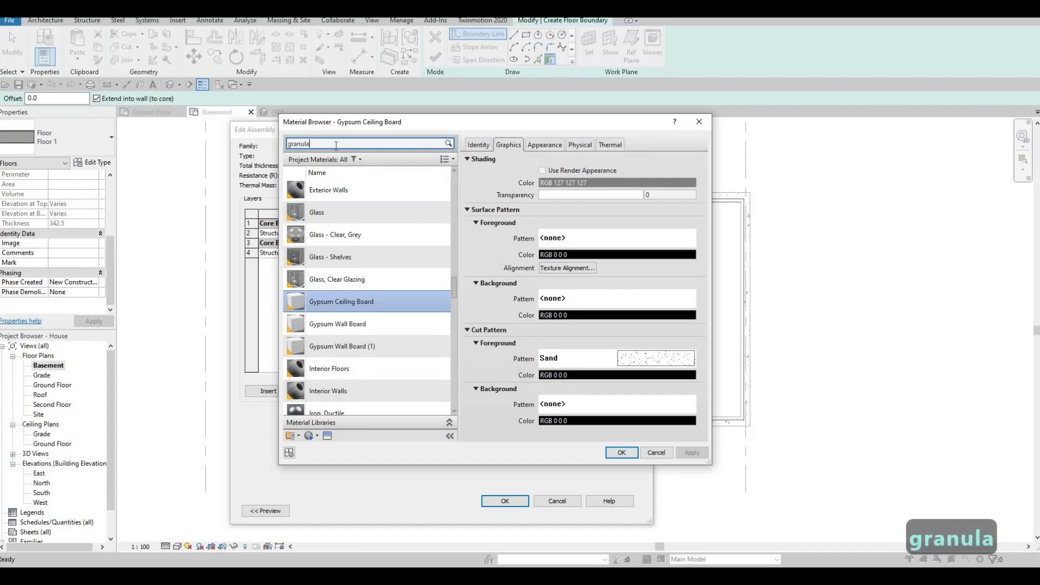
key(BackSpace)
key(BackSpace)
key(BackSpace)
key(BackSpace)
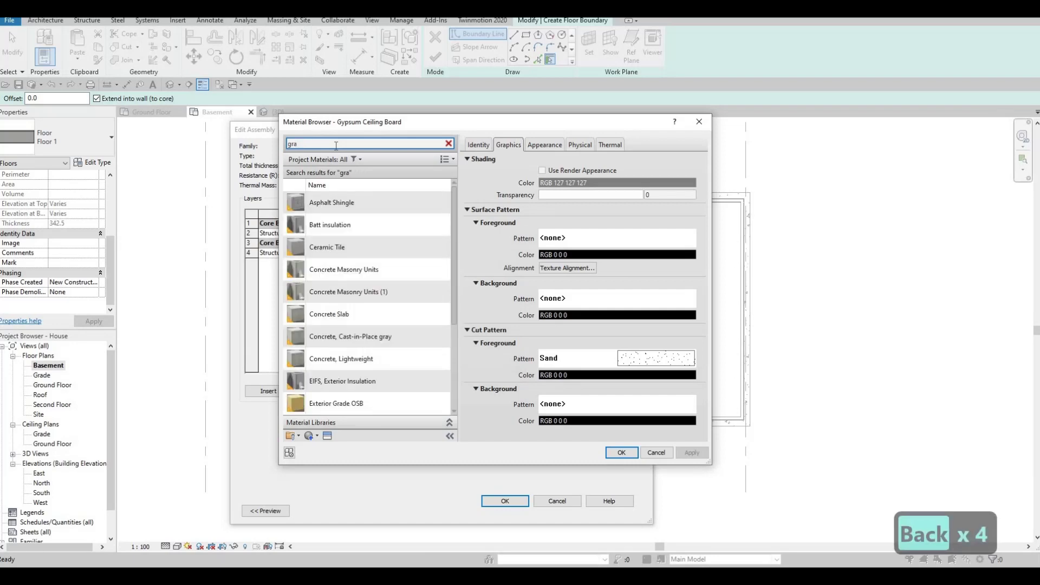
key(BackSpace)
key(BackSpace)
key(BackSpace)
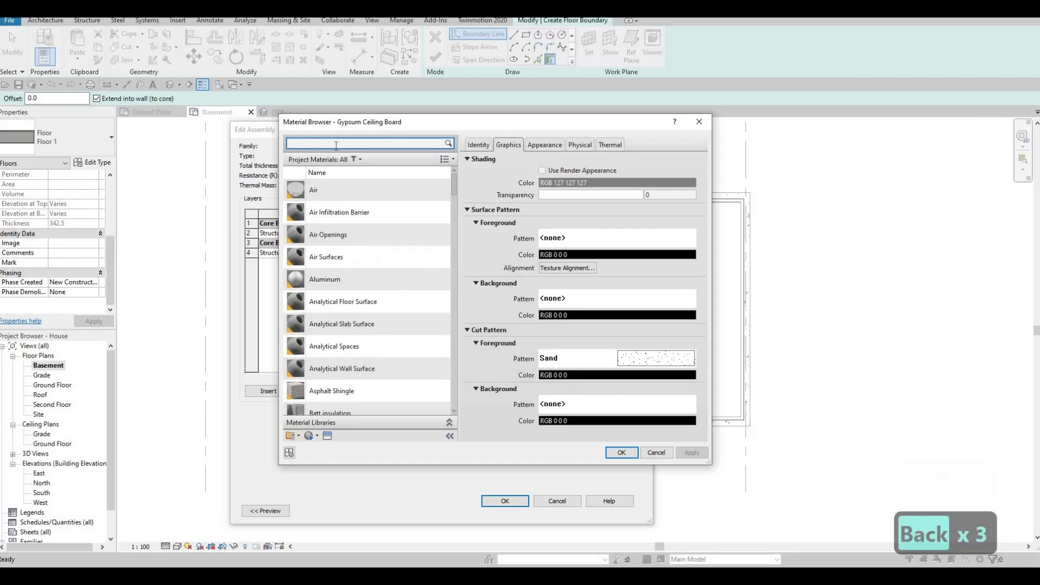
Duplicate the Earth material, name the copy Compacted Granular Bed, and assign it to the layer below the core boundary
text(eart)
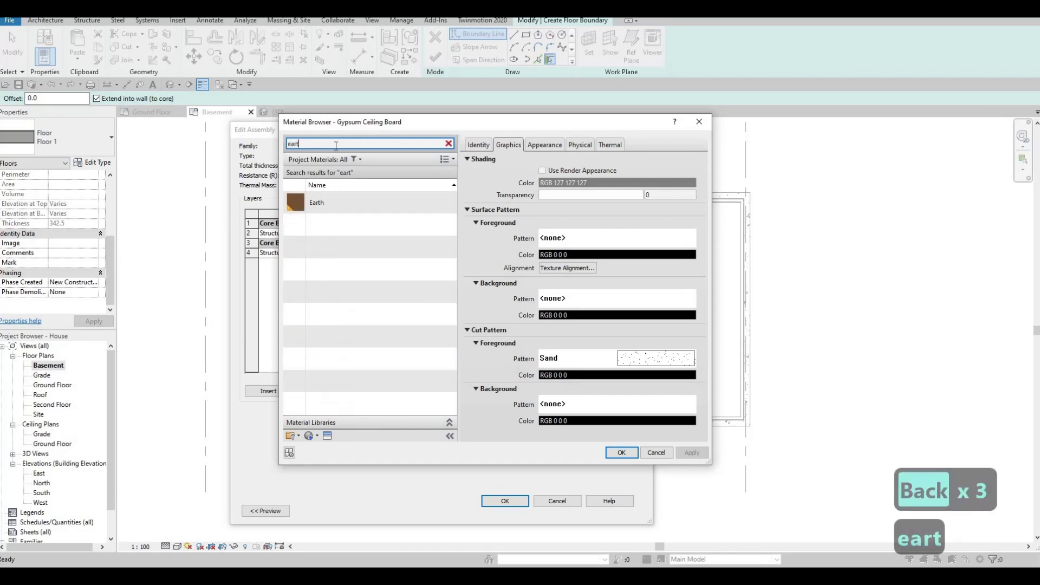
click(350, 202)
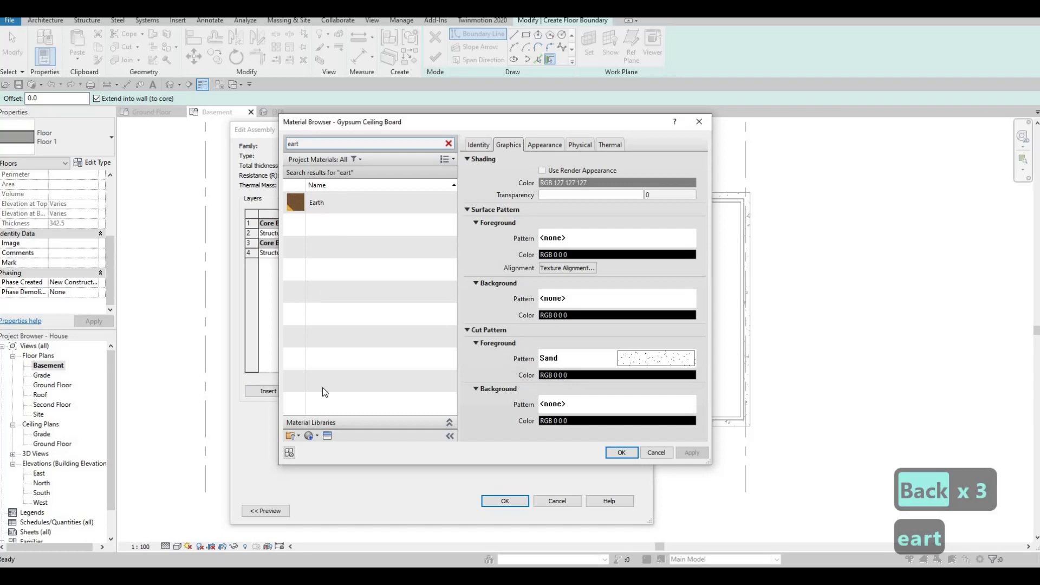
click(317, 437)
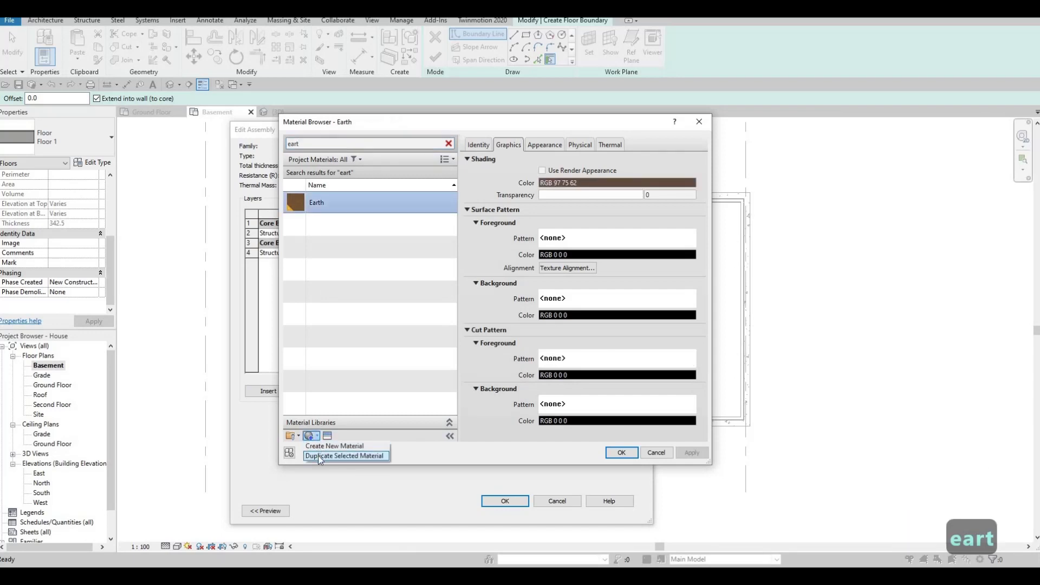
click(317, 456)
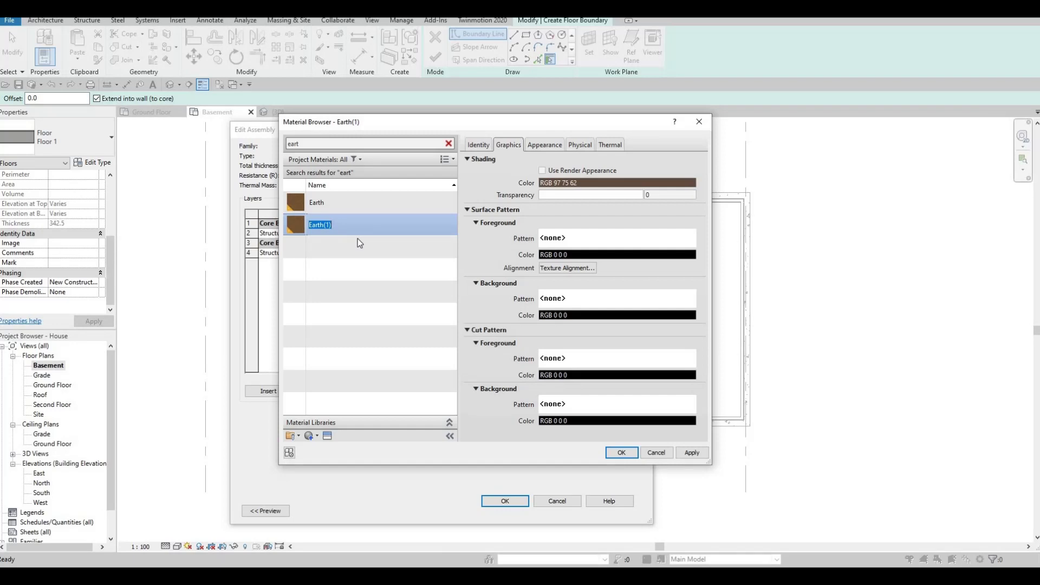
text(Compact)
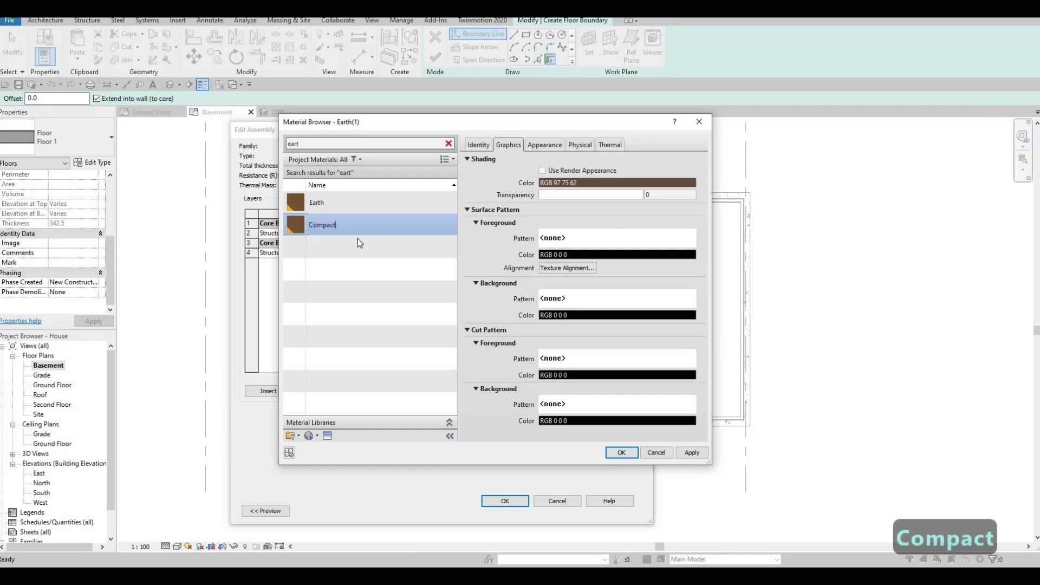
text(ed )
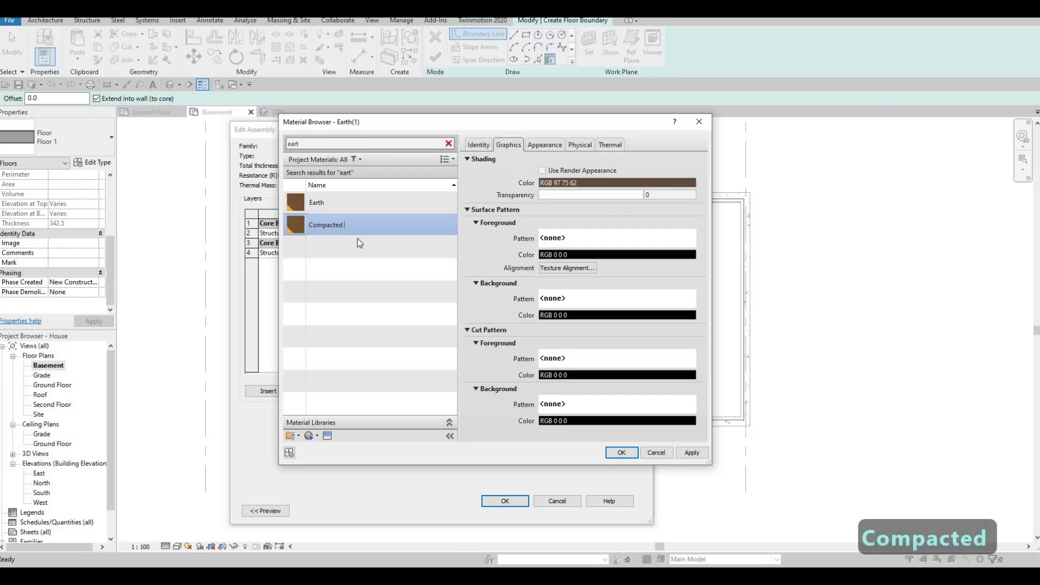
text(Gra)
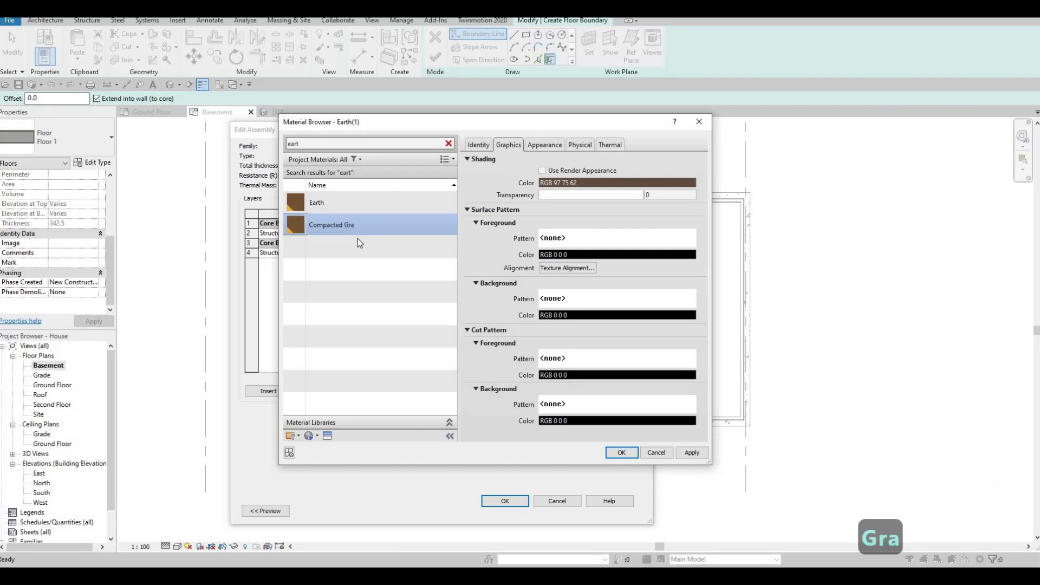
text(nula)
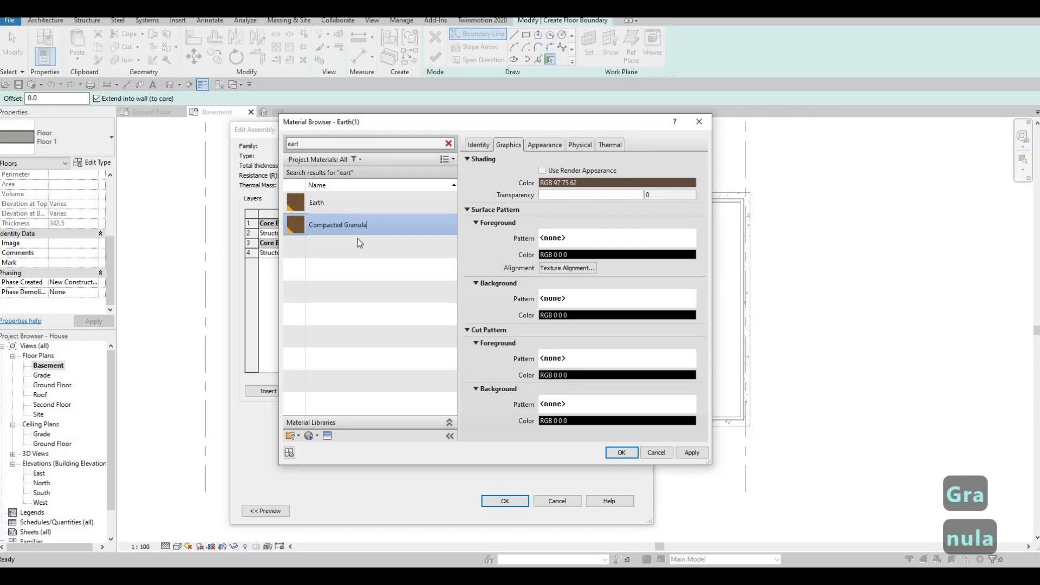
text(r Bed)
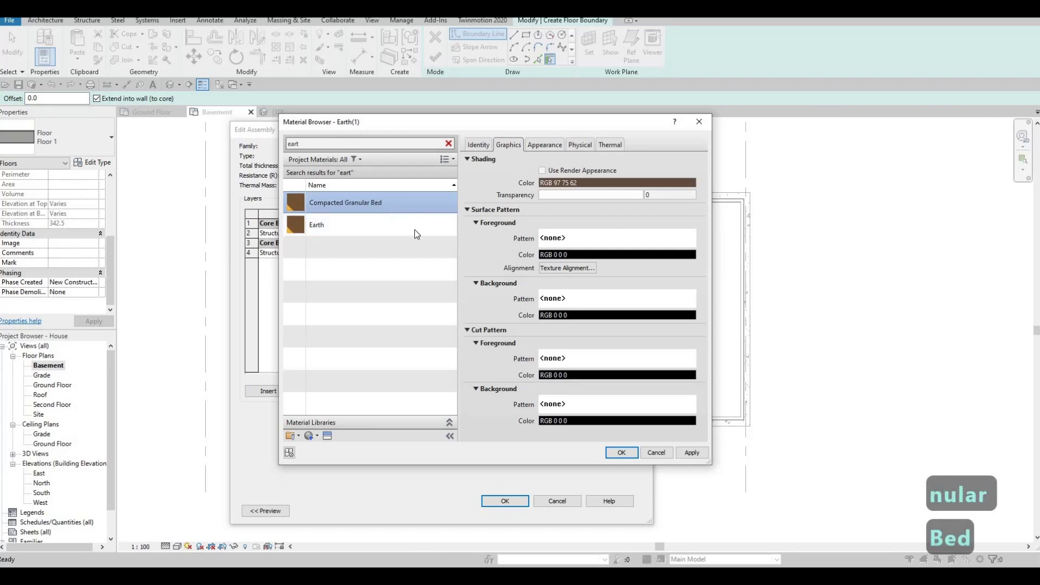
click(682, 454)
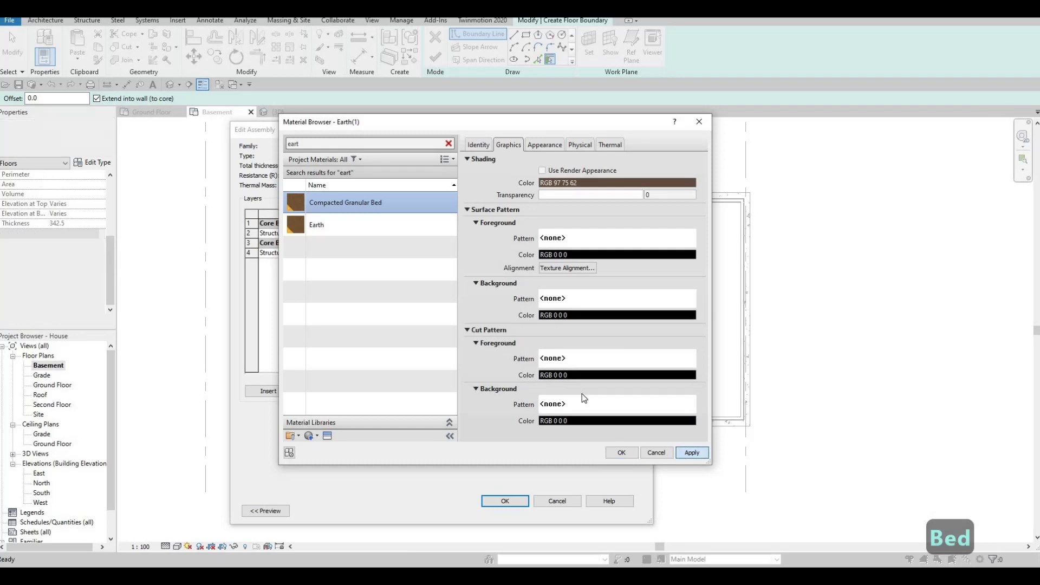
click(620, 453)
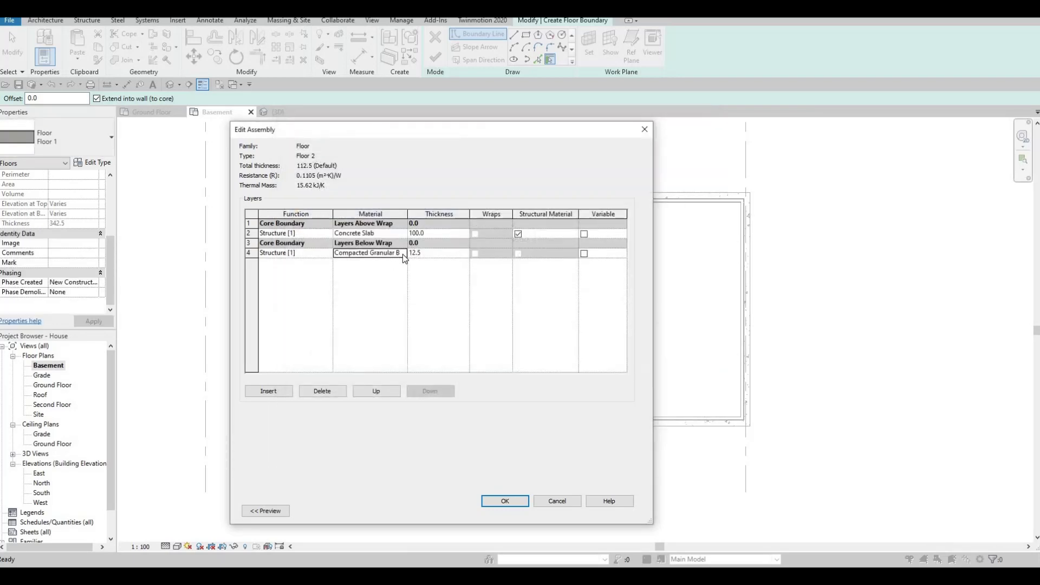
Set the thickness of the Compacted Granular Bed layer to 200 and accept the assembly
click(432, 255)
key(F1)
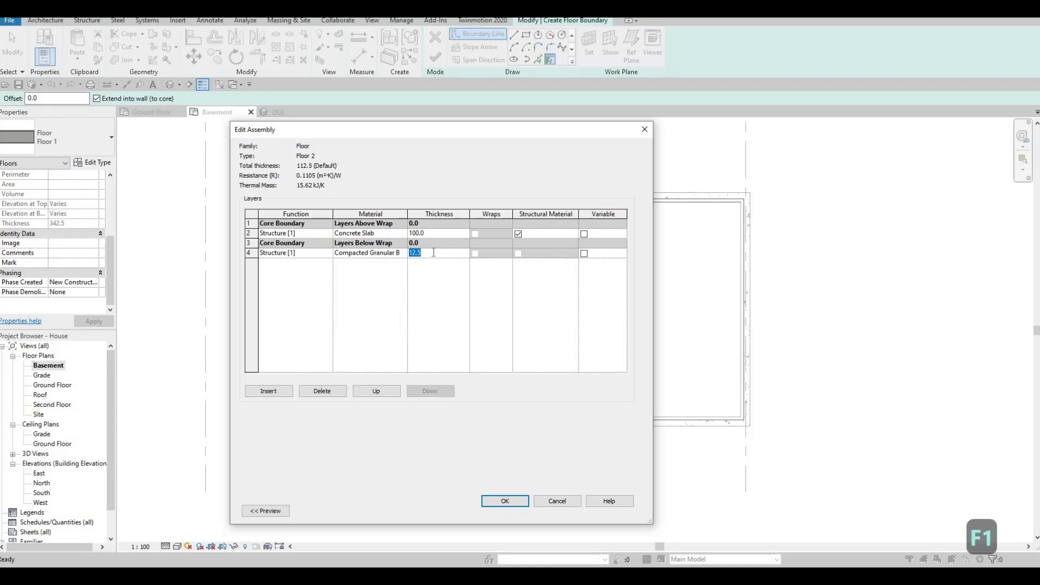
key(Return)
double_click(413, 254)
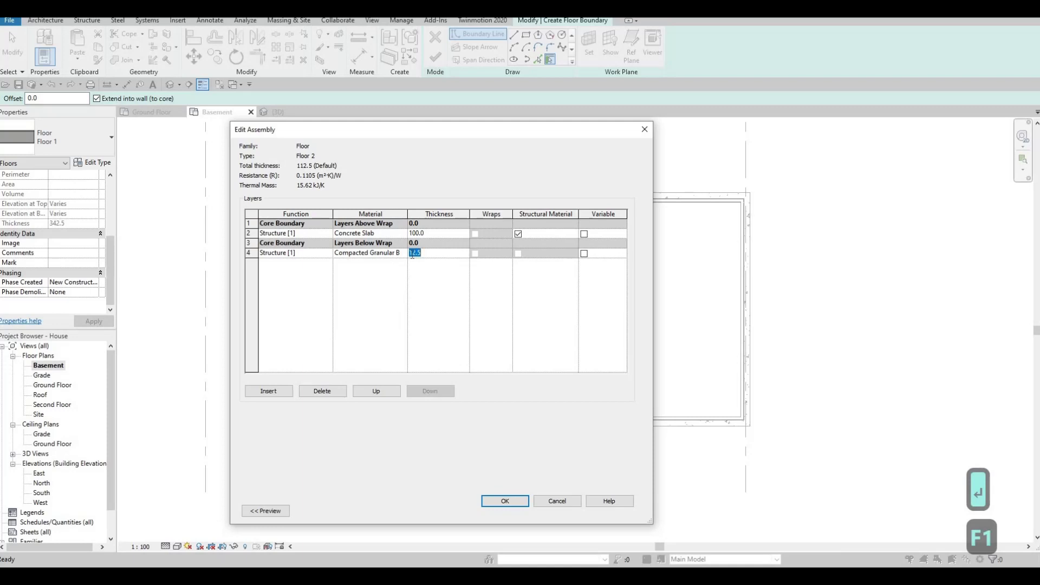
text(200)
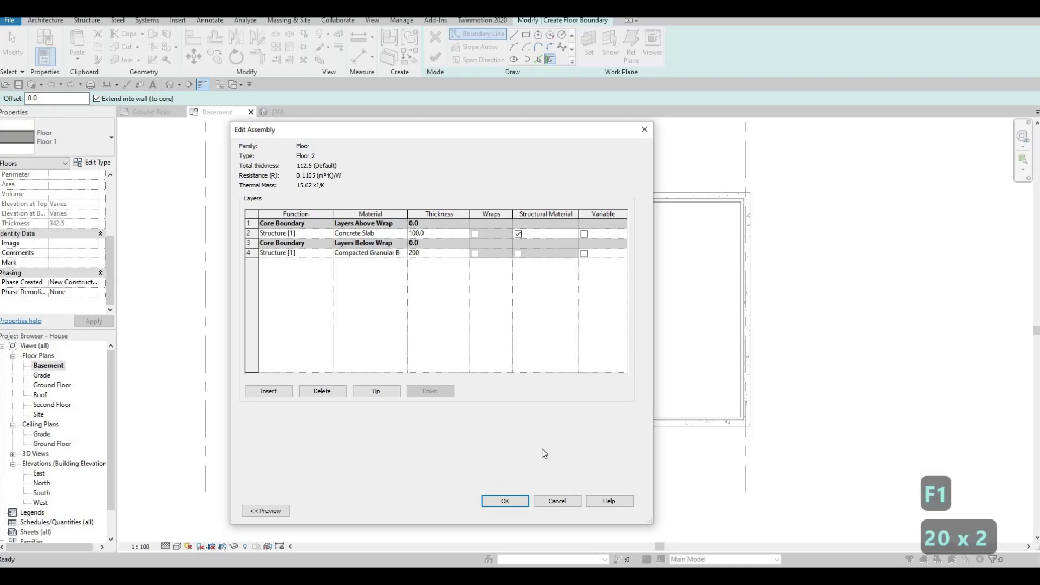
click(509, 505)
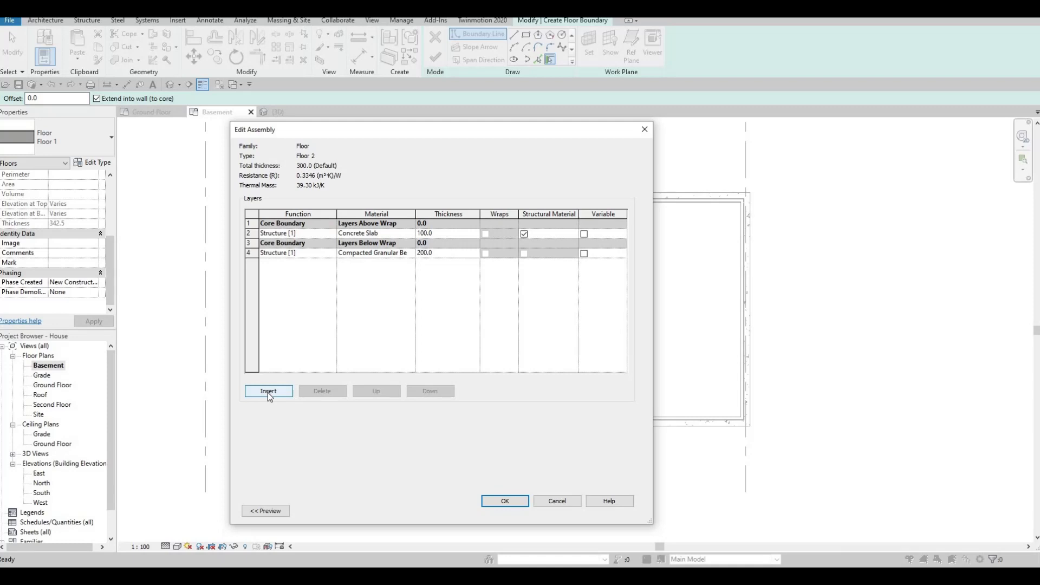
Insert a layer between the lower core boundary and the Compacted Granular Bed, with the function Membrane Layer
click(268, 390)
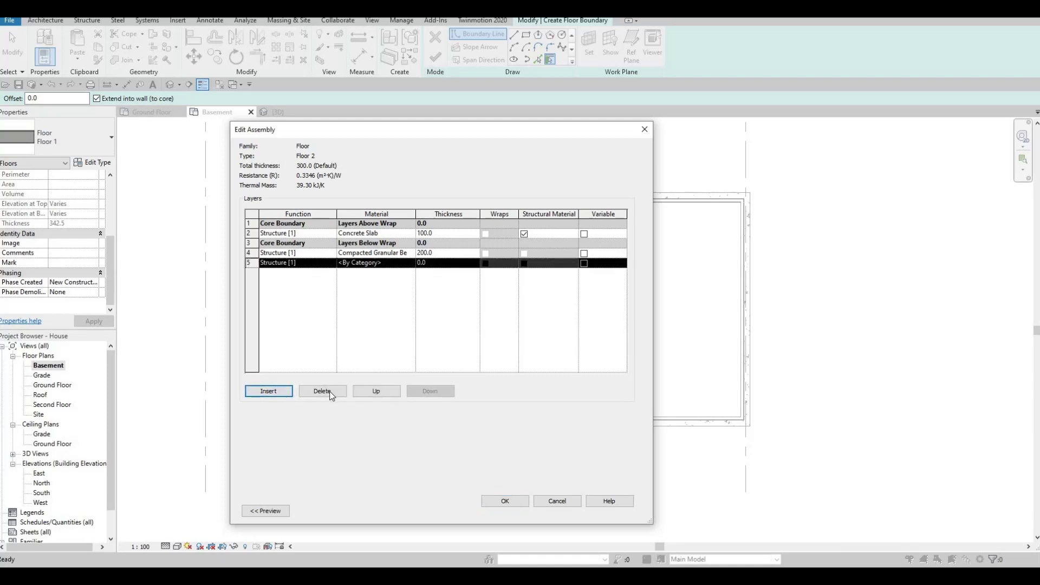
click(376, 391)
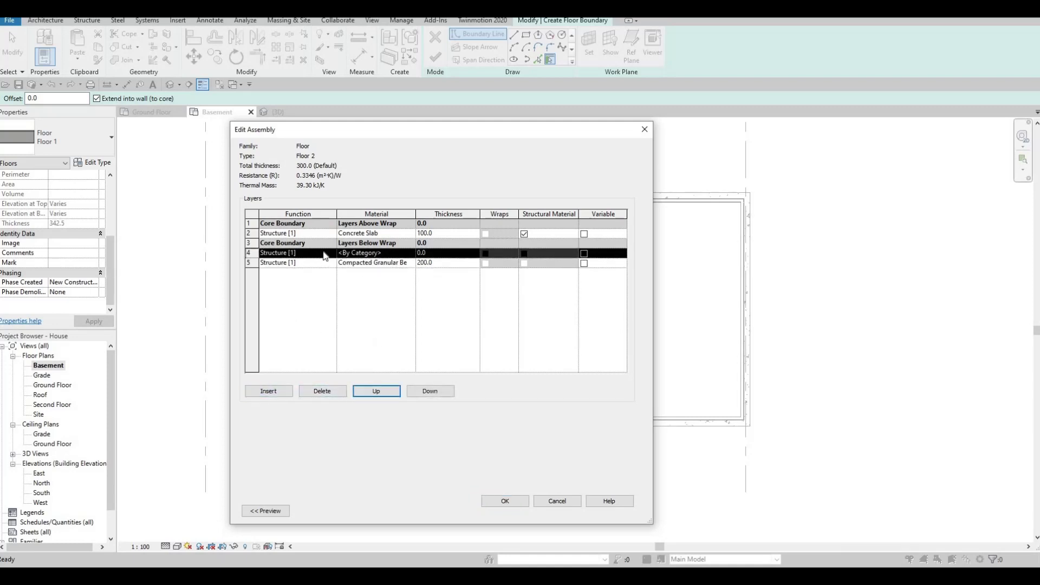
click(332, 256)
click(331, 253)
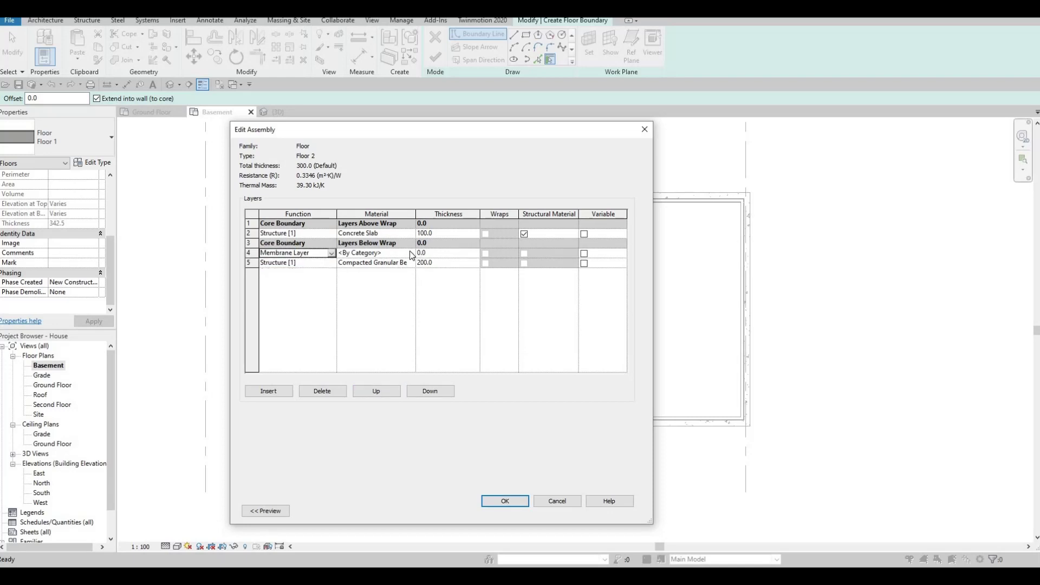
Assign the Vapor Barrier material to the Membrane Layer, finding it with the search "vapo"
click(410, 251)
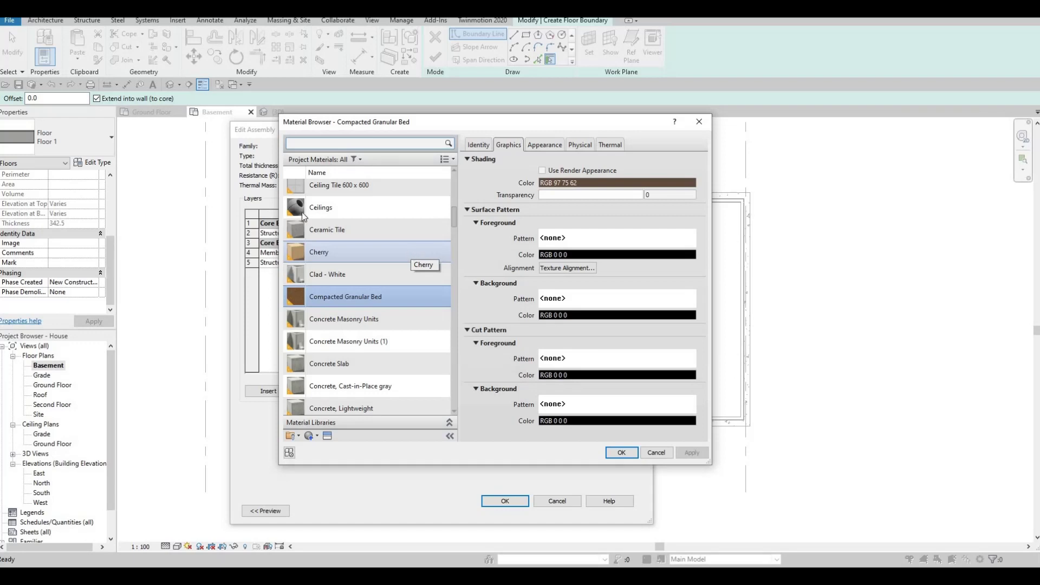
click(317, 144)
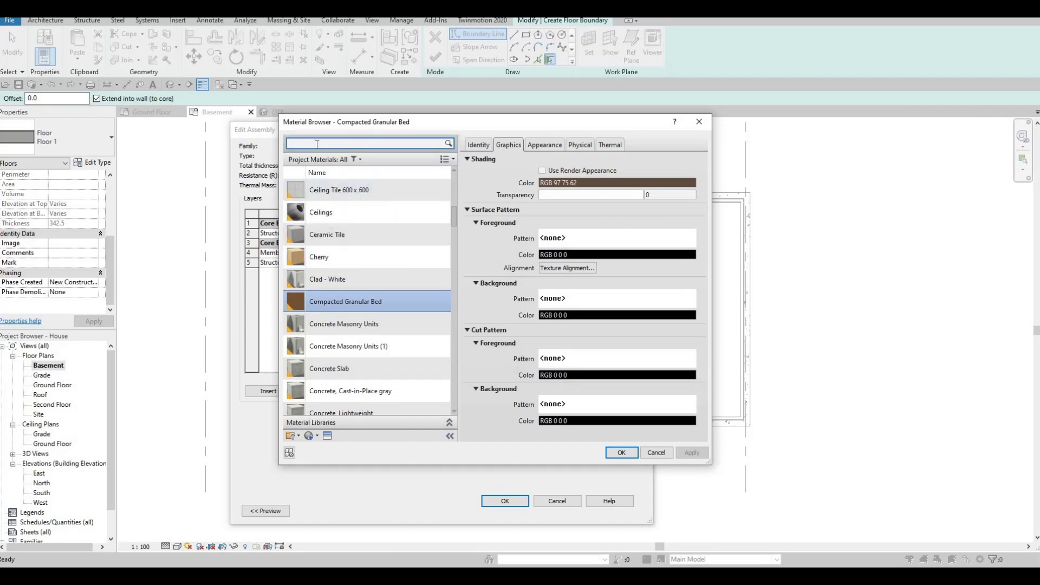
text(vapo)
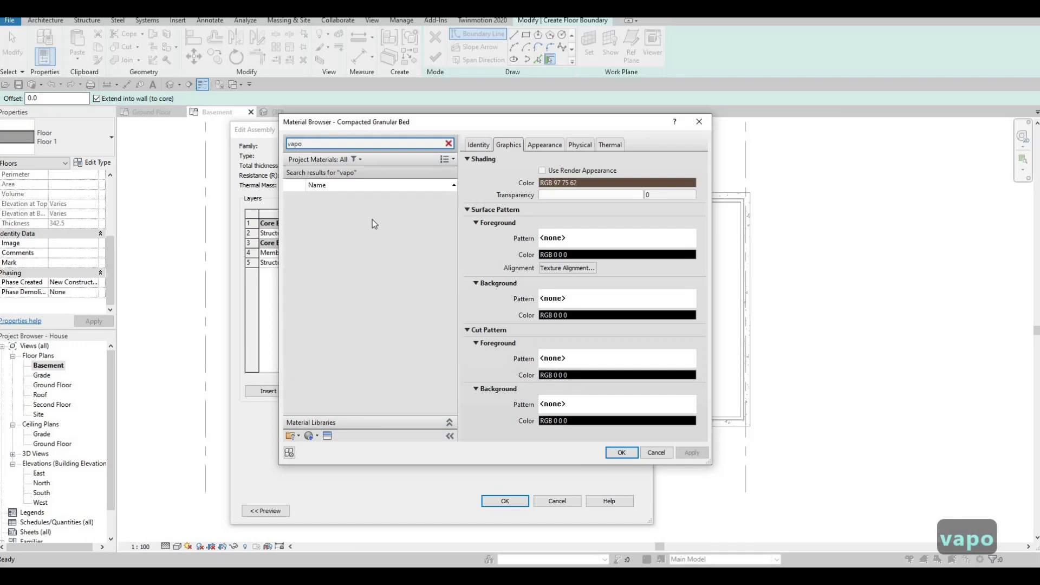
click(352, 203)
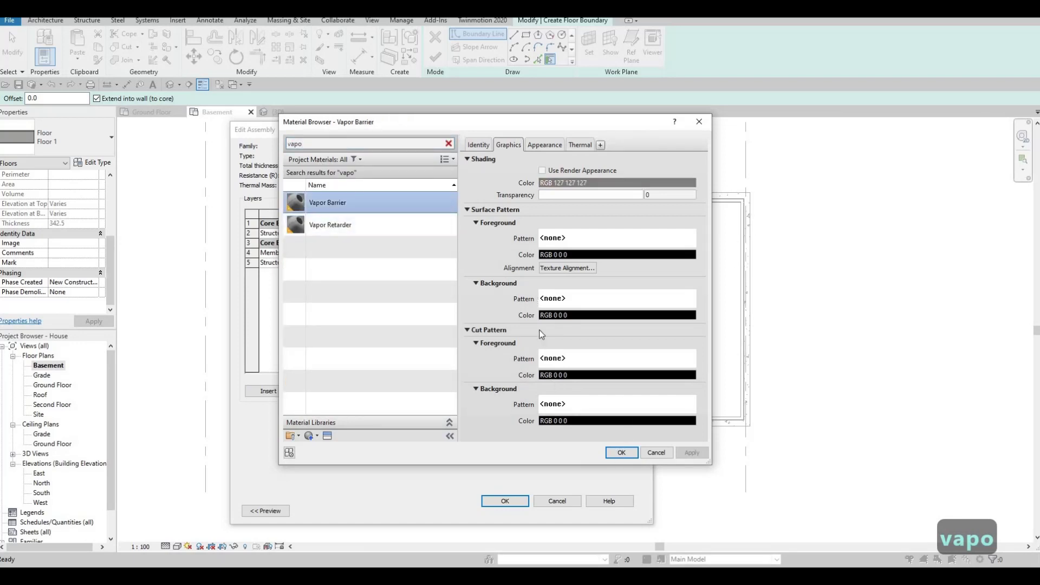
click(622, 452)
Leave the Membrane Layer's thickness at 0.0 and accept the Floor 2 assembly and type properties
click(449, 254)
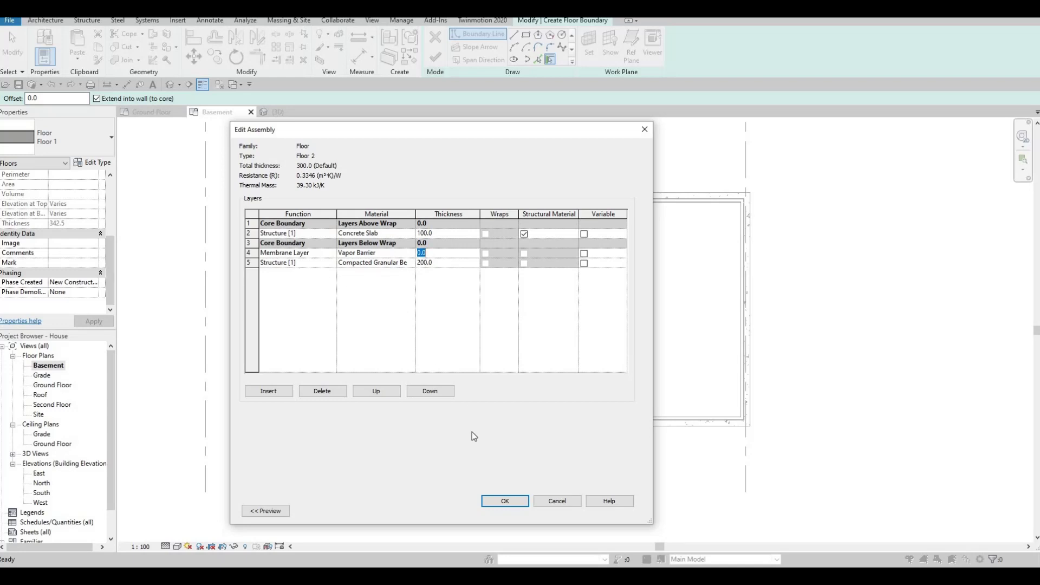
key(Return)
click(517, 505)
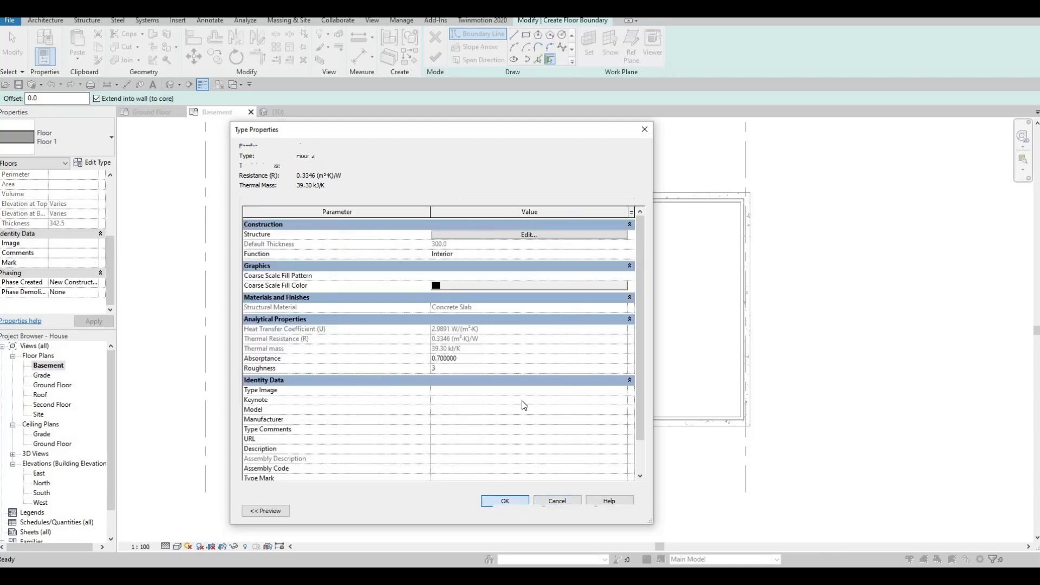
click(517, 511)
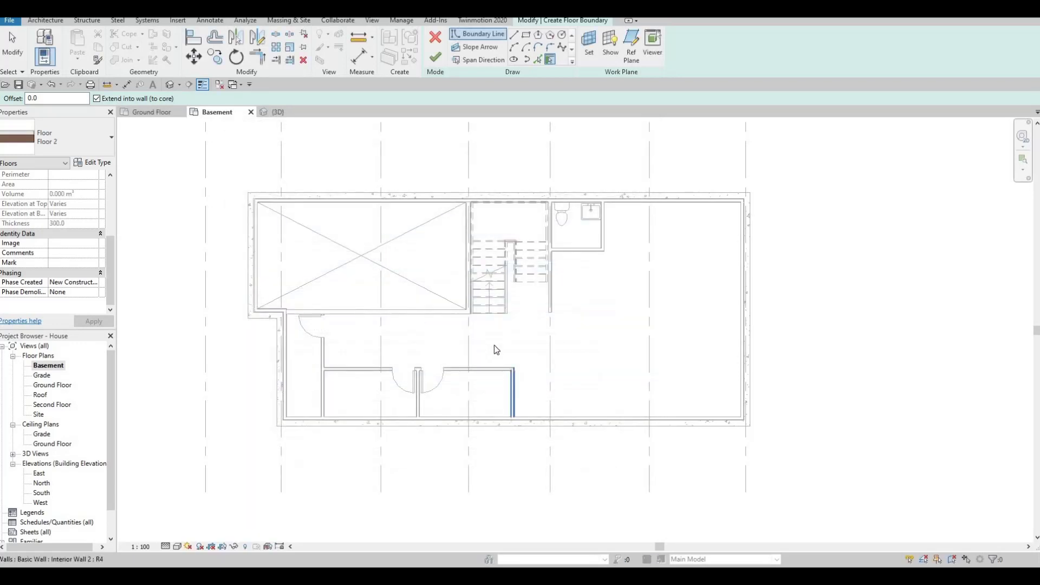
Sketch a rectangular floor boundary from the stairwell's upper-left wall corner to the exterior walls' lower-right inner corner
click(527, 35)
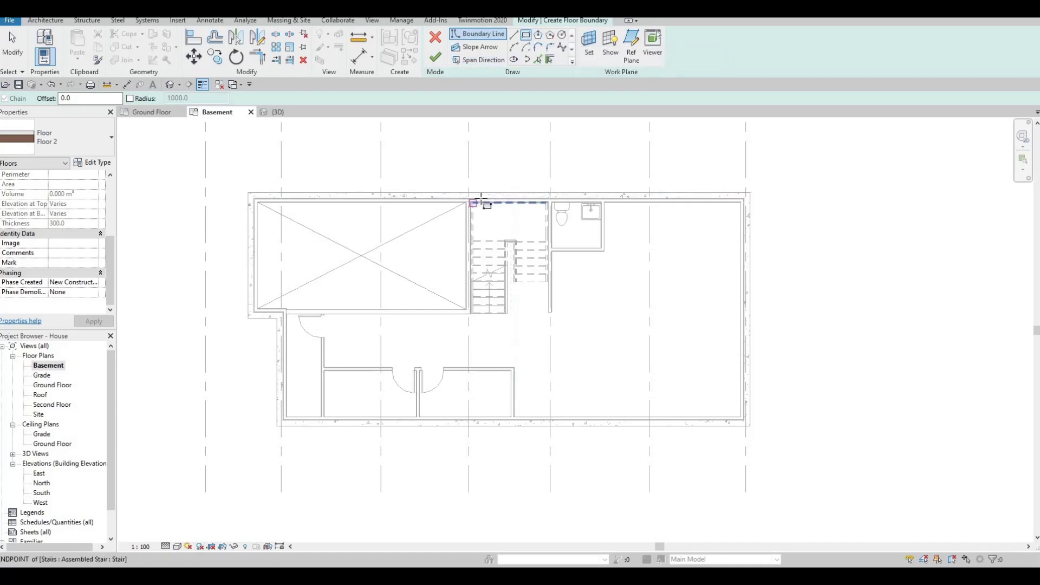
scroll(481, 202, up, 5)
middle_drag(595, 216, 479, 214)
scroll(480, 213, down, 1)
middle_drag(364, 208, 319, 213)
scroll(318, 213, down, 1)
scroll(264, 193, up, 5)
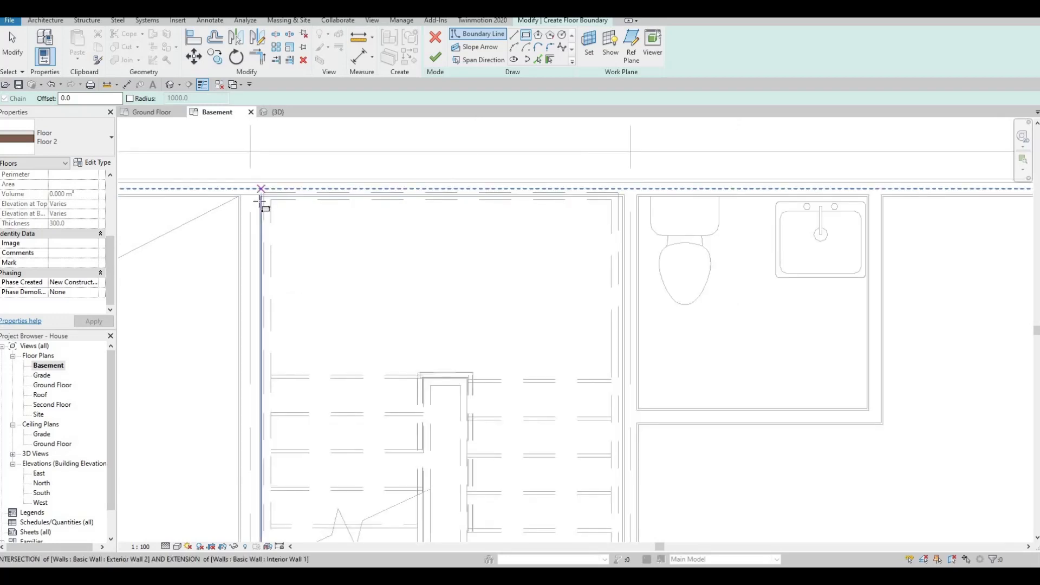
scroll(708, 395, down, 1)
scroll(592, 232, down, 1)
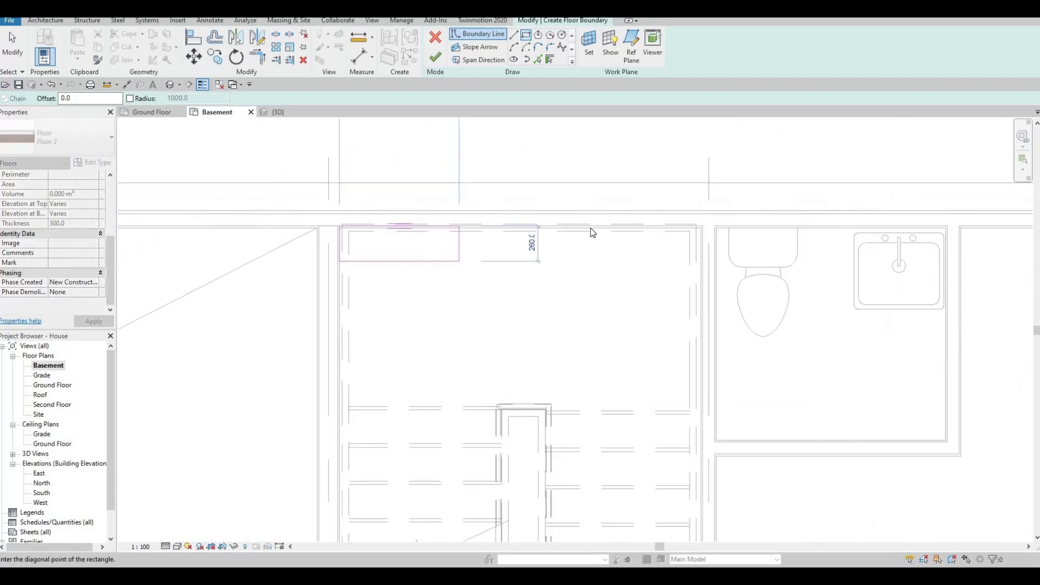
scroll(708, 344, down, 1)
scroll(748, 406, down, 1)
scroll(755, 429, up, 5)
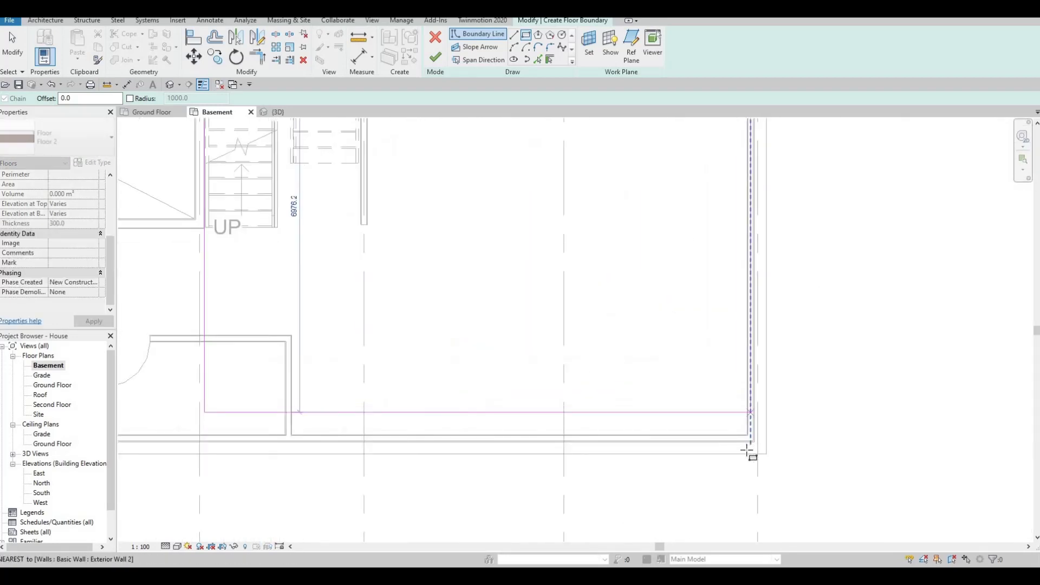
click(744, 453)
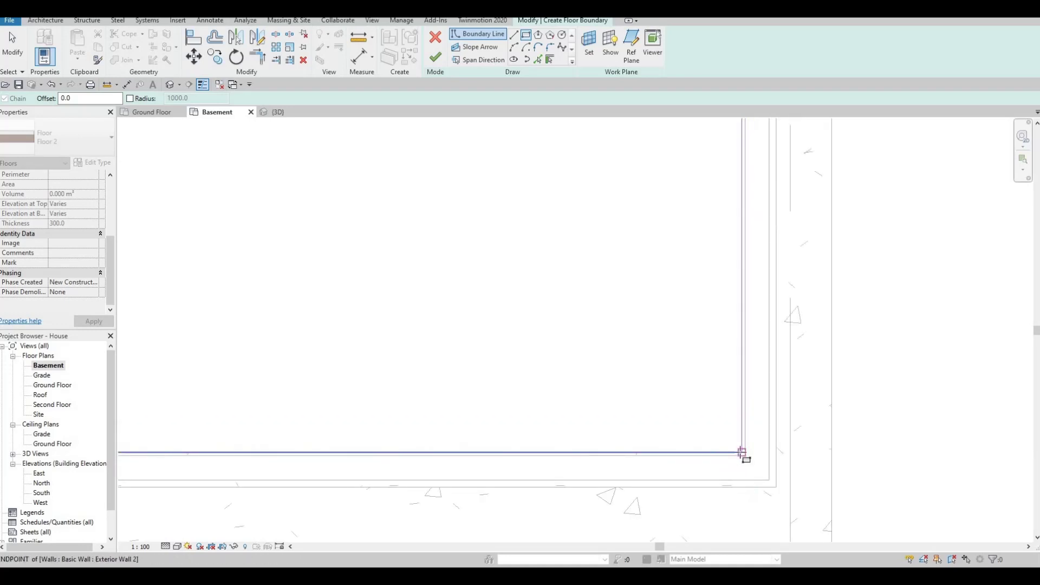
Sketch a second boundary rectangle from the exterior walls' lower-left inner corner to the wall corner at the foot of the stairs
scroll(579, 353, down, 2)
middle_drag(205, 314, 590, 339)
scroll(542, 328, down, 1)
middle_drag(195, 245, 602, 325)
scroll(602, 325, down, 1)
middle_drag(130, 408, 349, 430)
scroll(336, 431, up, 4)
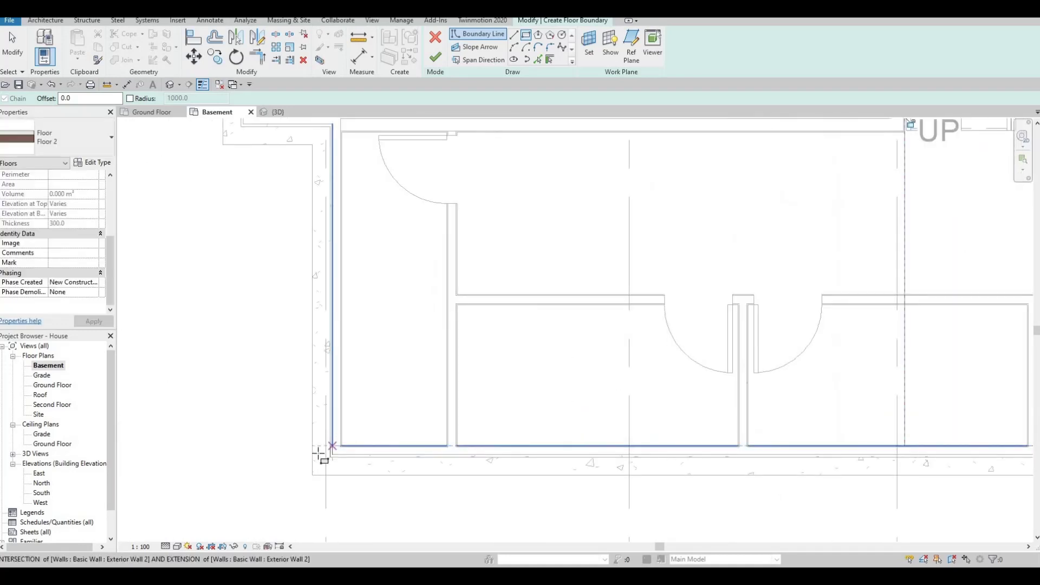
click(343, 441)
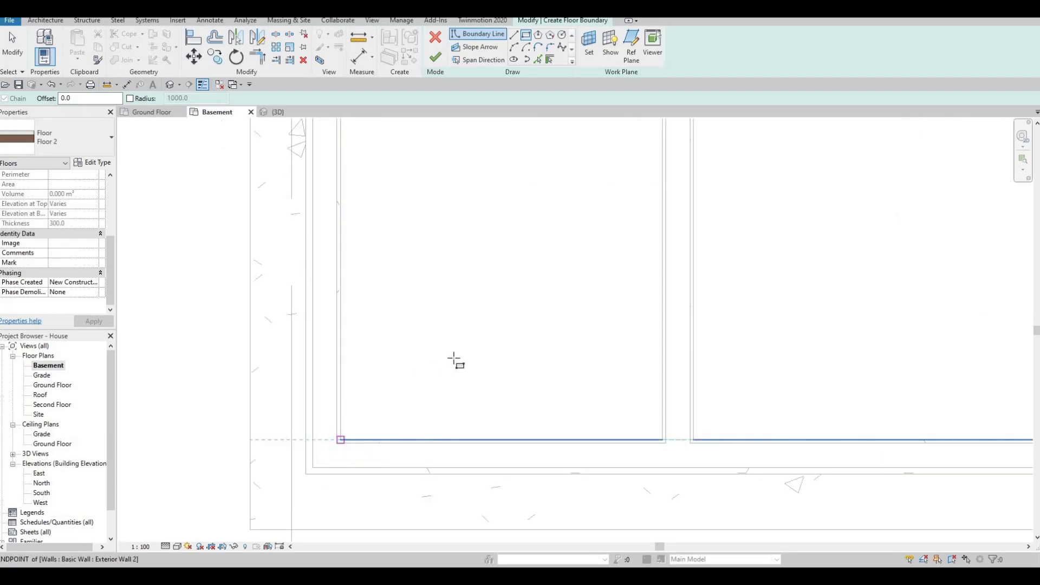
scroll(448, 359, down, 2)
scroll(433, 411, down, 3)
middle_drag(881, 150, 578, 293)
scroll(579, 293, down, 1)
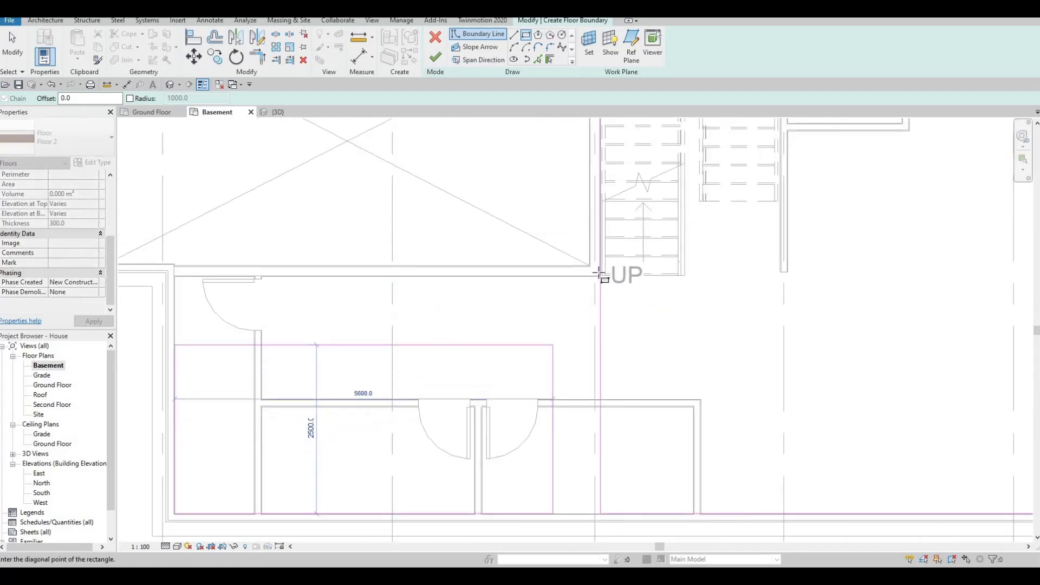
scroll(601, 274, up, 3)
click(595, 278)
key(Escape)
key(Escape)
key(Escape)
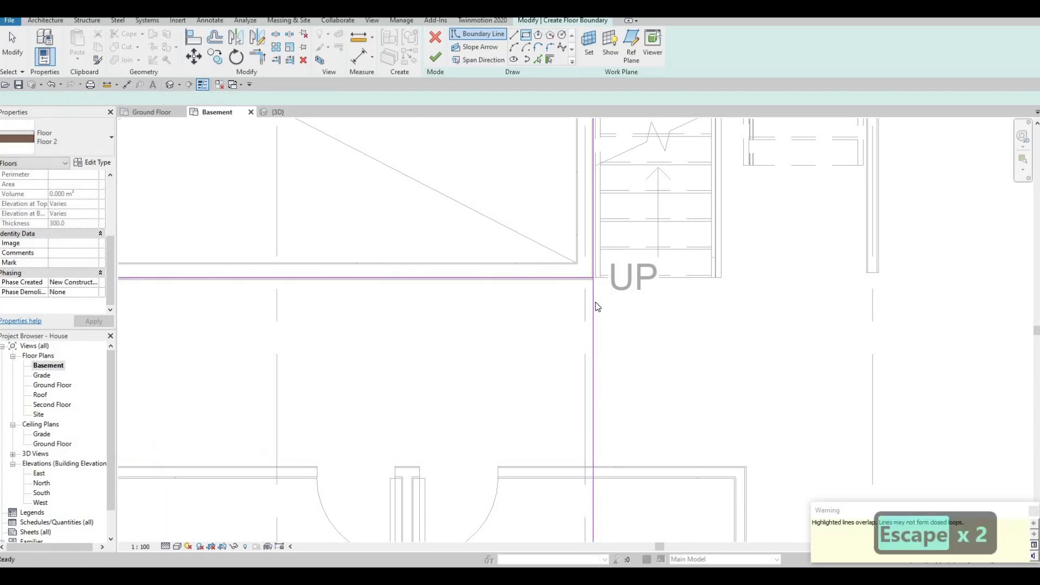
Delete the overlapping boundary line and trim the remaining lines into a corner at the foot of the stairs
key(Delete)
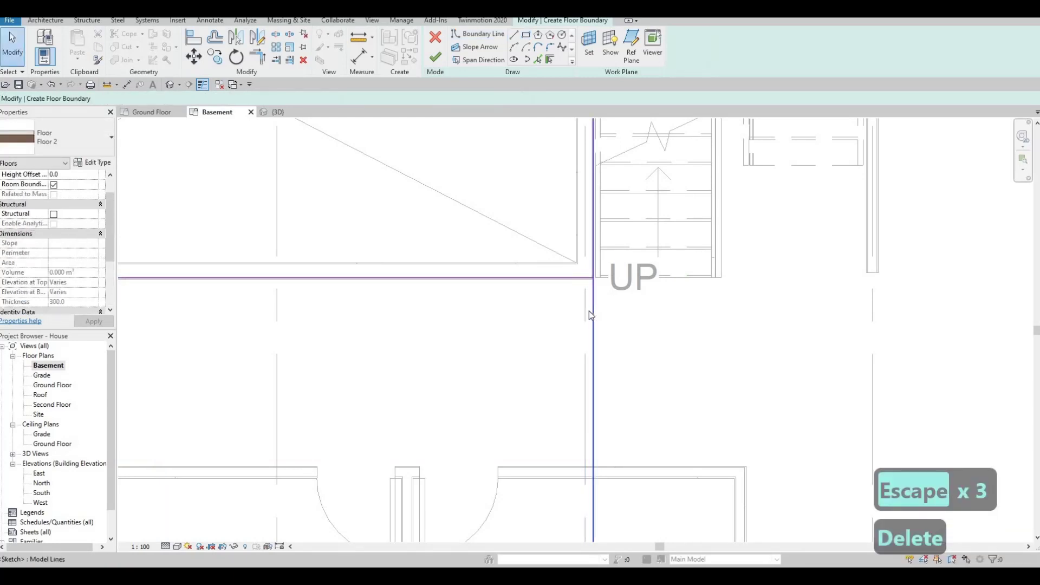
key(t)
key(r)
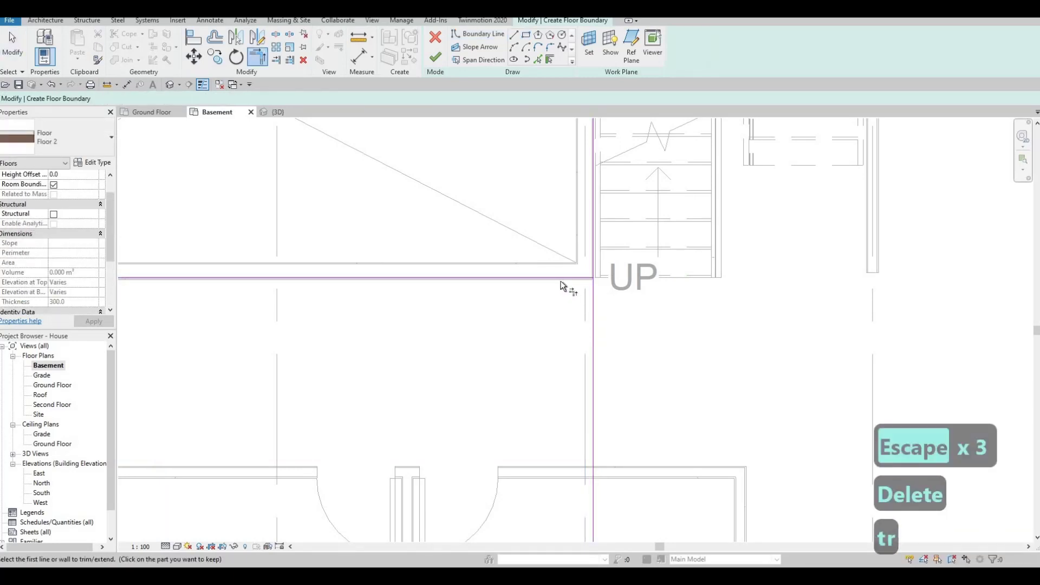
click(588, 278)
click(593, 245)
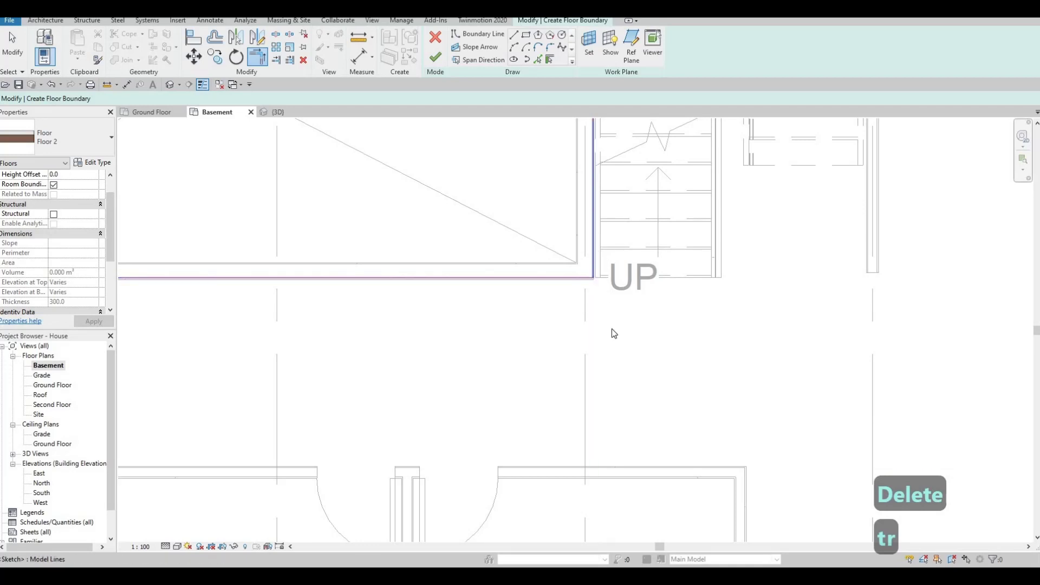
key(Escape)
key(Escape)
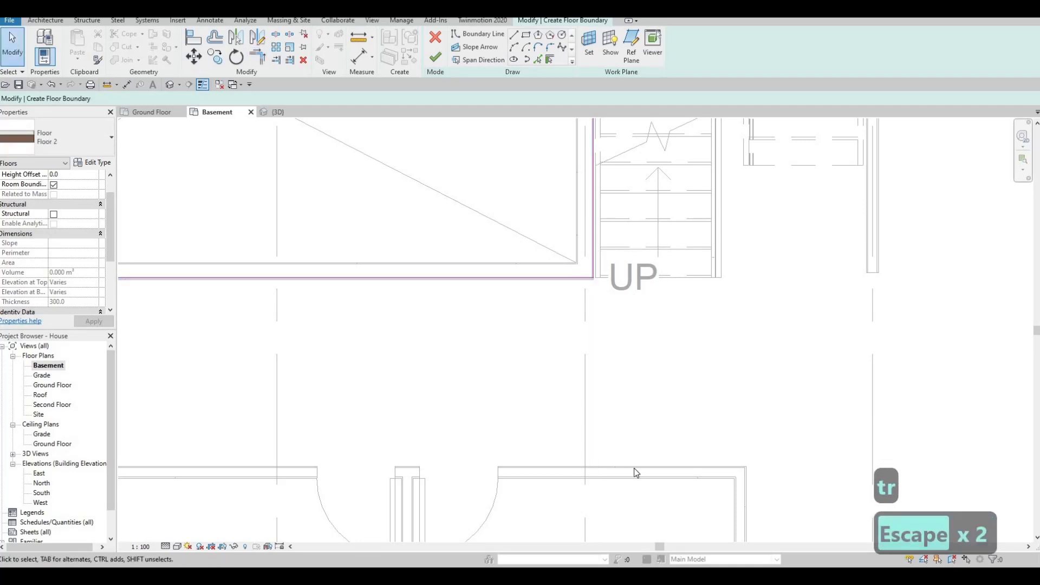
Finish the L-shaped boundary sketch to create the basement floor
scroll(634, 469, down, 2)
middle_drag(514, 505, 528, 363)
middle_drag(675, 351, 646, 382)
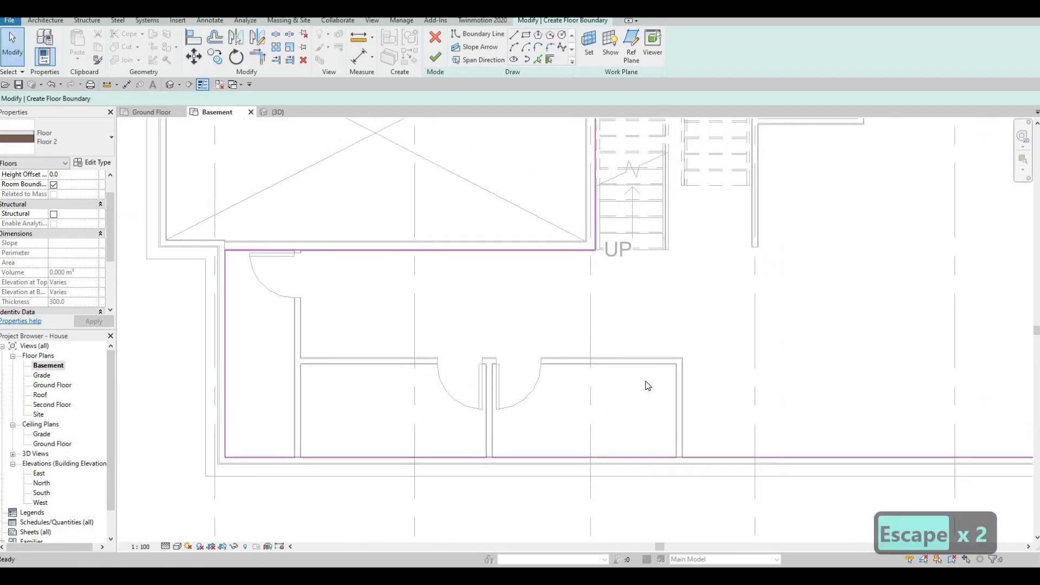
key(Escape)
scroll(646, 382, down, 1)
drag(675, 268, 611, 293)
scroll(616, 317, down, 1)
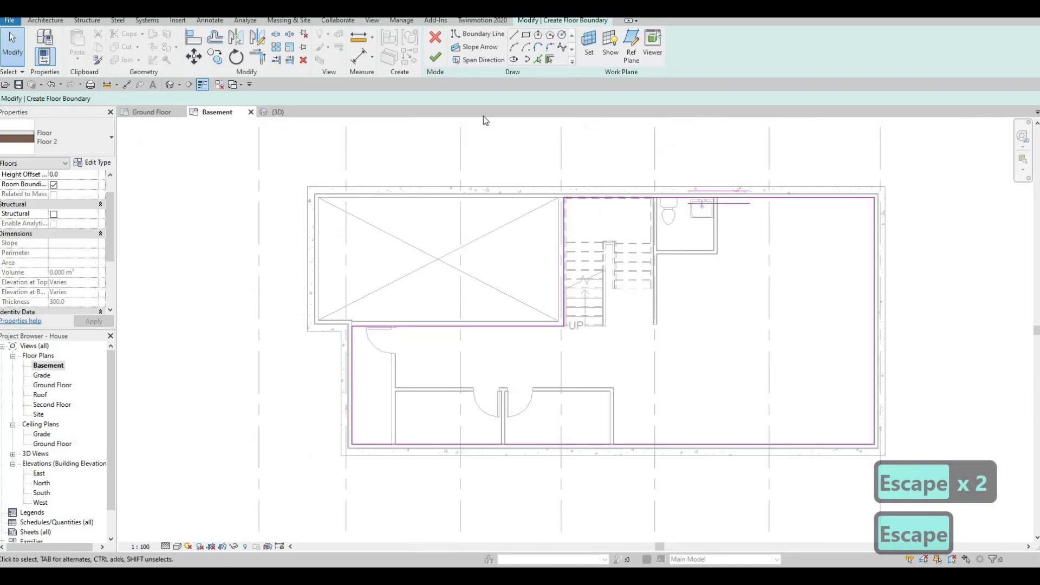
click(435, 60)
key(Escape)
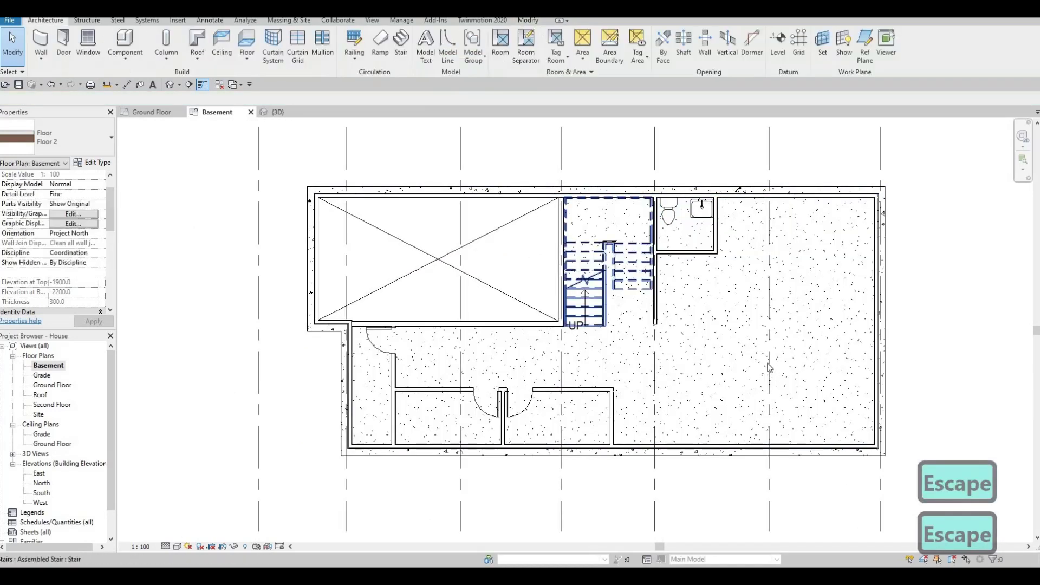
key(Escape)
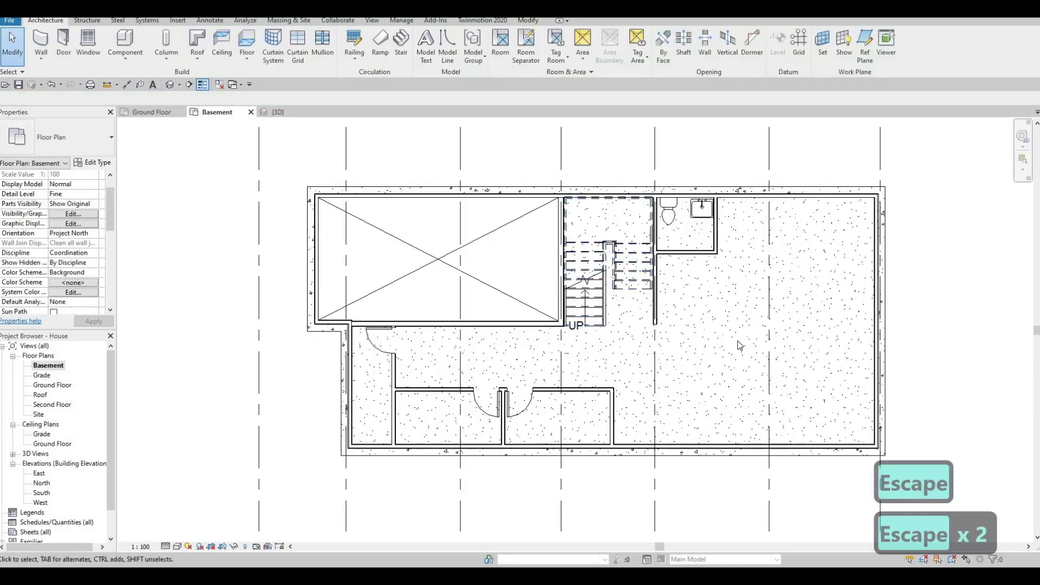
Open the Ground Floor plan and start a Floor 2 floor with a rectangular boundary
double_click(50, 386)
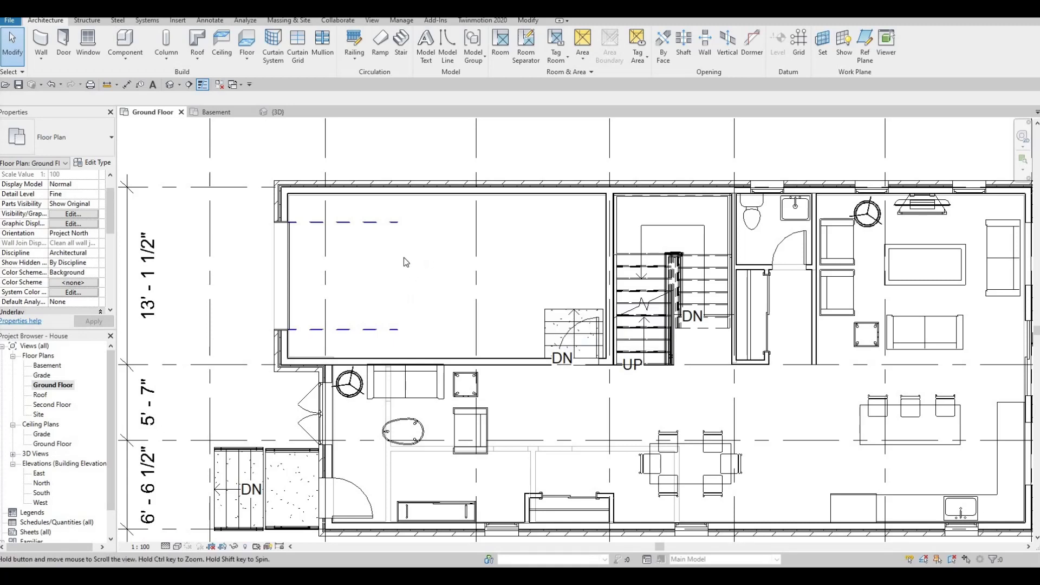
middle_drag(404, 257, 398, 284)
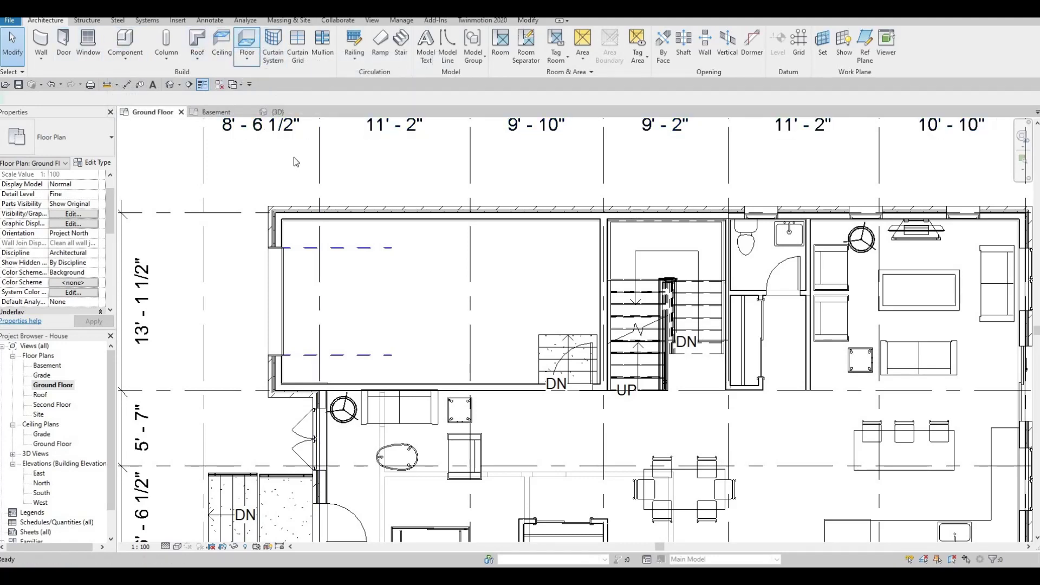
click(247, 46)
click(527, 36)
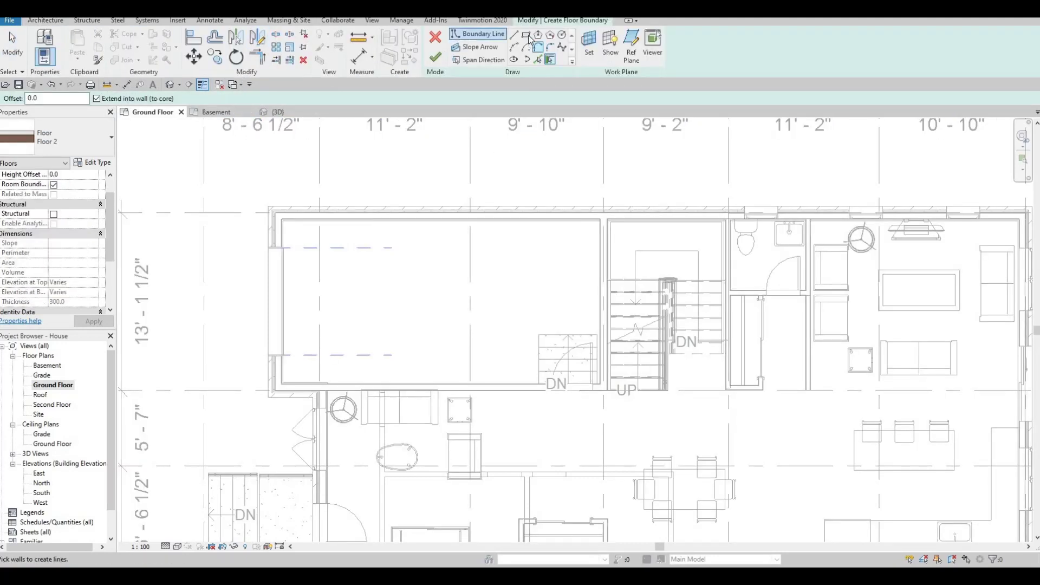
Sketch the rectangular boundary around the garage, from its upper-left inner wall corner to its lower-right one
scroll(319, 221, up, 2)
scroll(293, 238, up, 4)
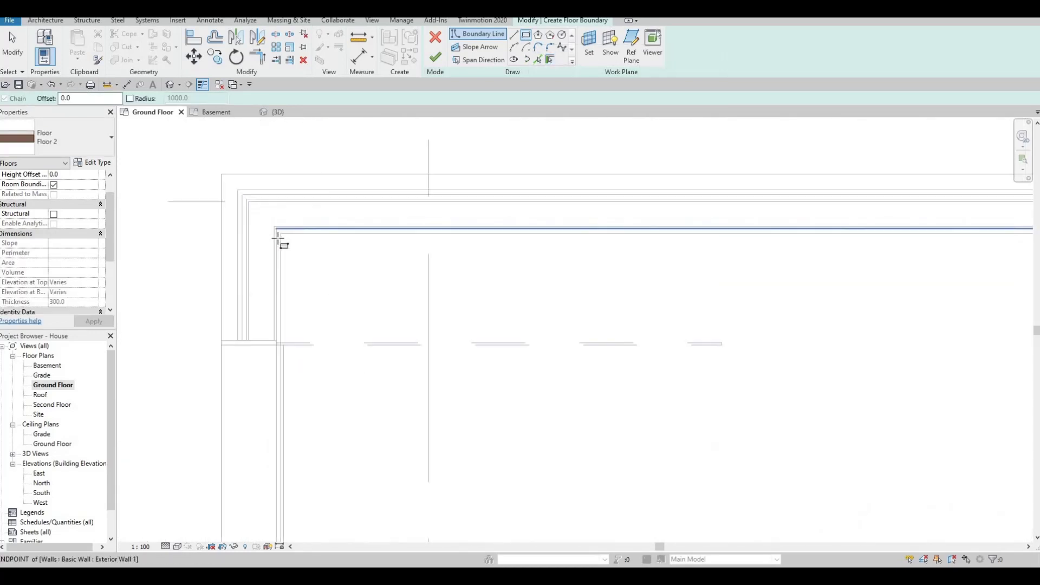
click(274, 235)
scroll(363, 314, down, 4)
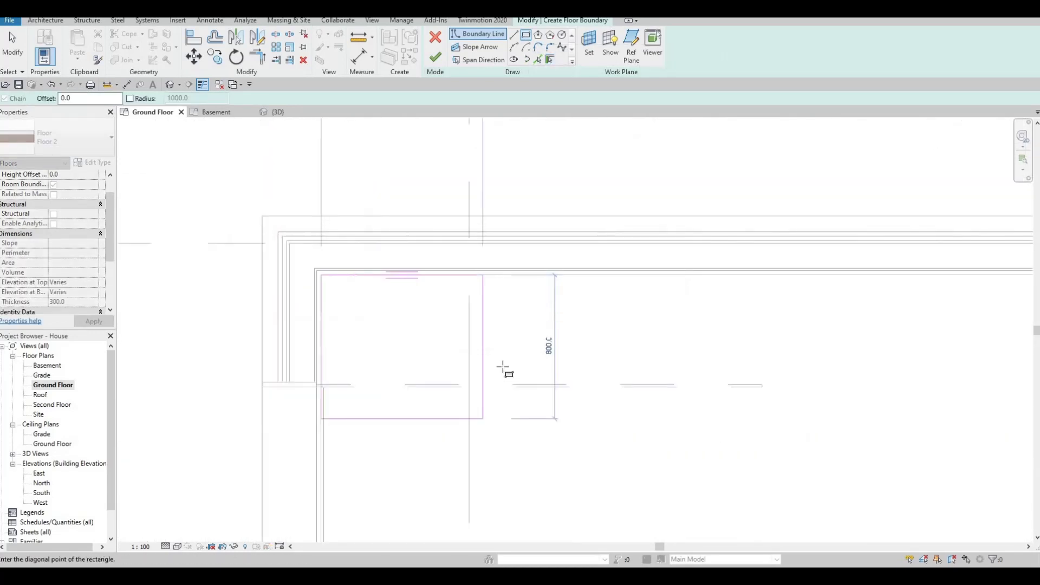
scroll(596, 398, down, 2)
middle_drag(766, 444, 443, 291)
scroll(488, 347, down, 2)
middle_drag(494, 358, 257, 204)
scroll(541, 347, up, 1)
scroll(563, 389, up, 3)
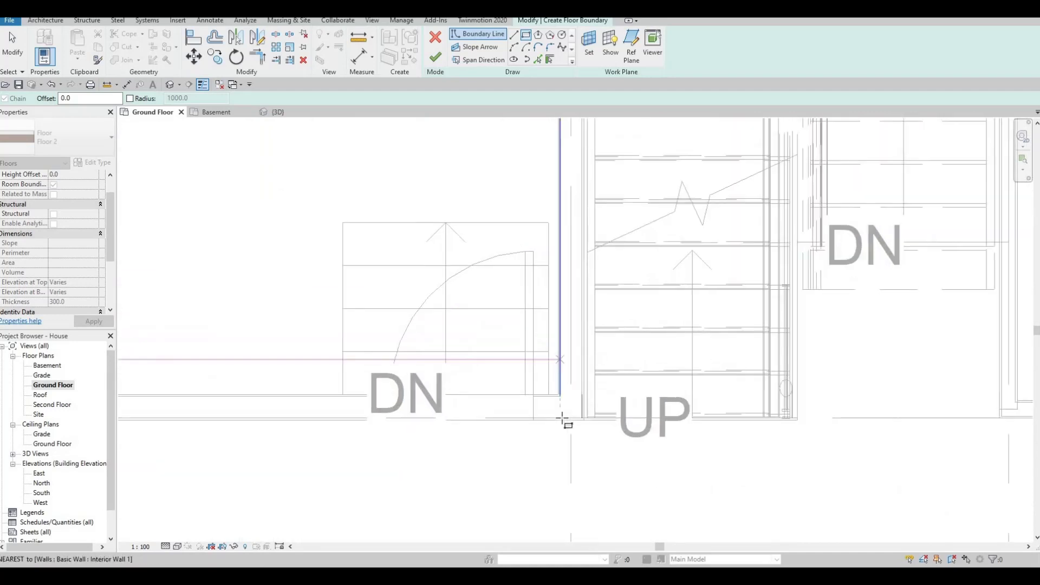
click(555, 422)
key(Escape)
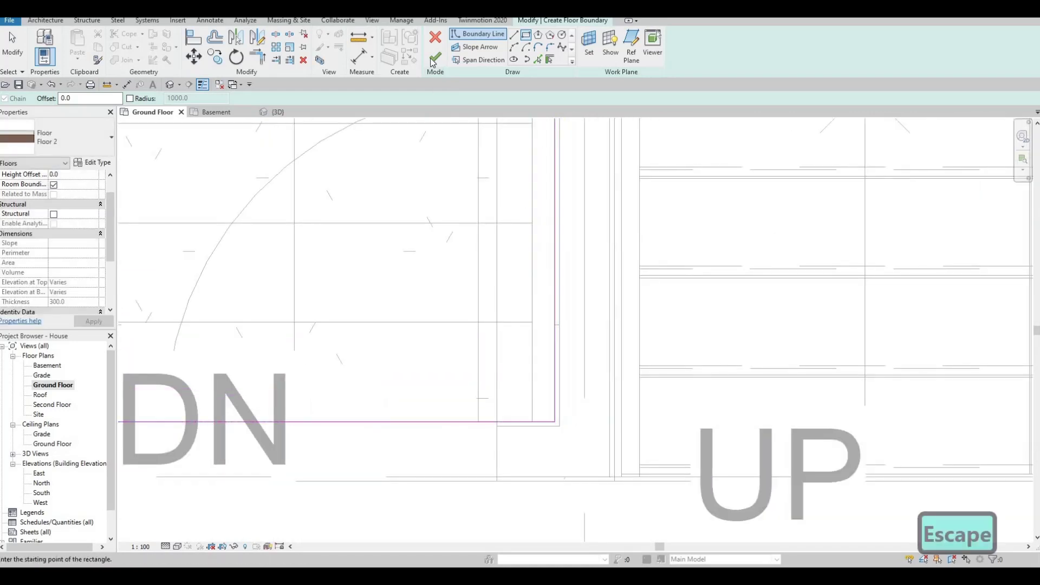
Finish the garage floor without attaching the walls to its bottom
click(435, 57)
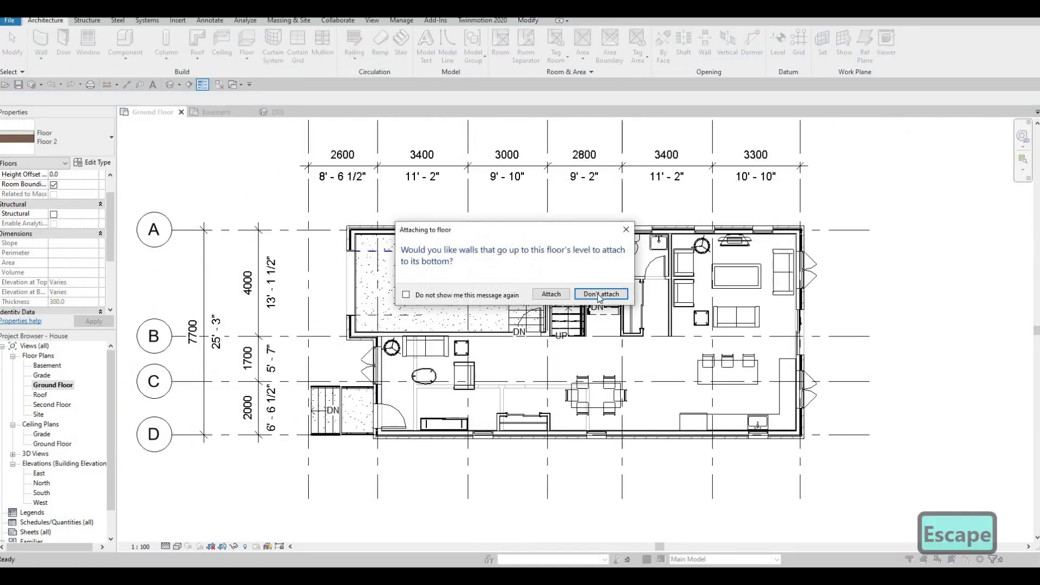
click(600, 293)
scroll(544, 324, up, 10)
key(Escape)
key(Escape)
scroll(417, 275, down, 5)
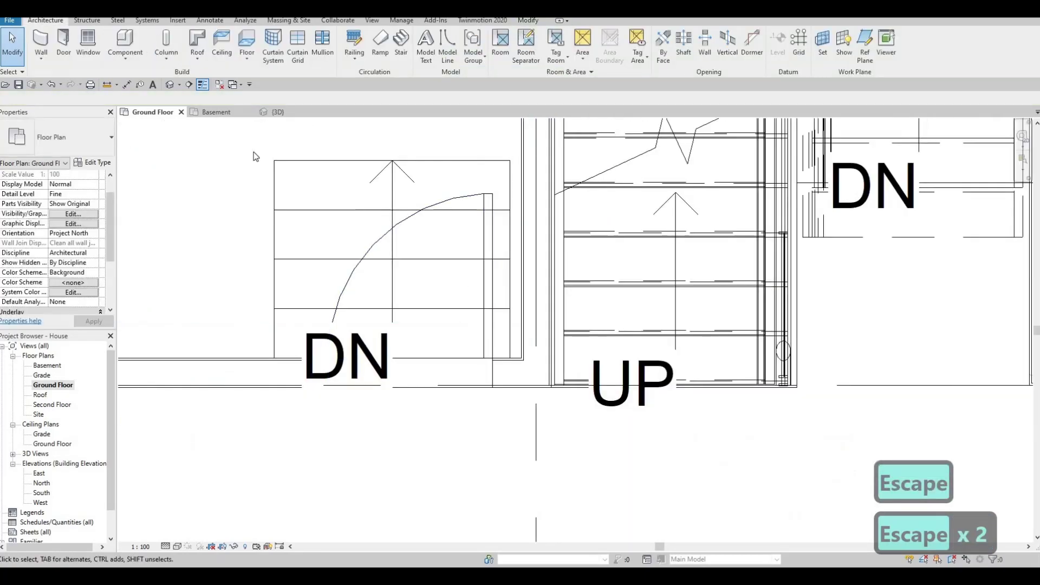
Open the 3D view and examine the house from several angles
click(170, 85)
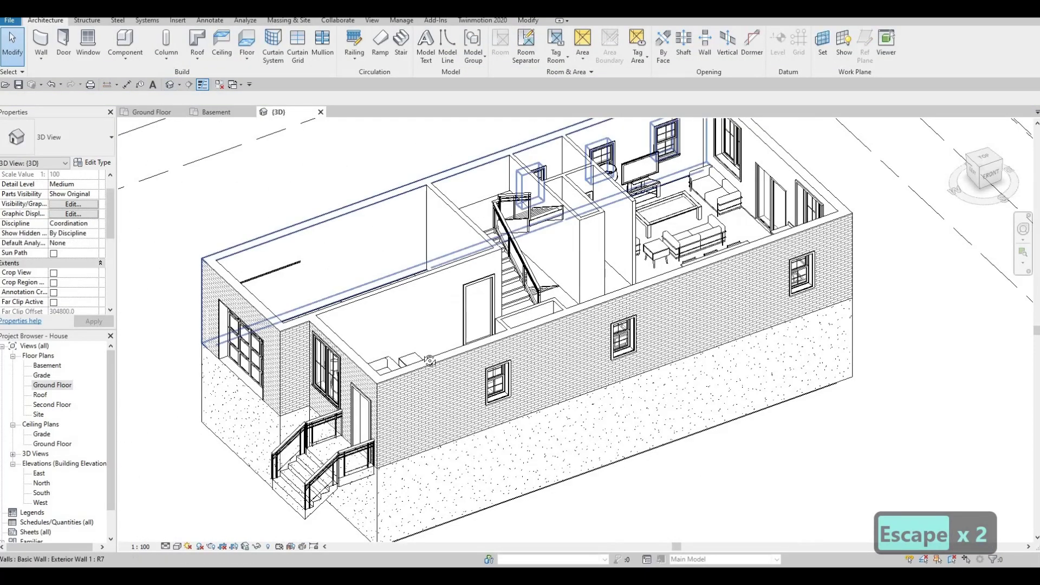
scroll(433, 292, down, 1)
mouse_move(543, 383)
shift+middle_down()
mouse_move(593, 337)
mouse_move(590, 325)
mouse_move(190, 344)
mouse_move(755, 332)
mouse_move(661, 393)
mouse_move(549, 257)
mouse_move(530, 363)
mouse_move(603, 369)
mouse_move(615, 336)
mouse_move(577, 253)
mouse_move(594, 174)
mouse_move(498, 302)
mouse_move(509, 282)
mouse_move(543, 297)
shift+middle_up()
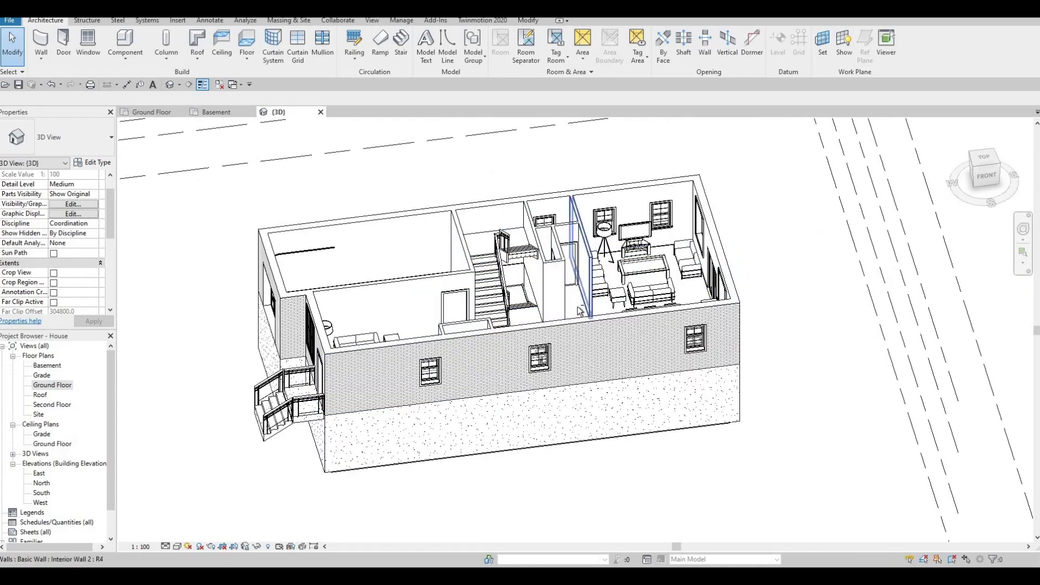
shift+middle_drag(576, 203, 538, 272)
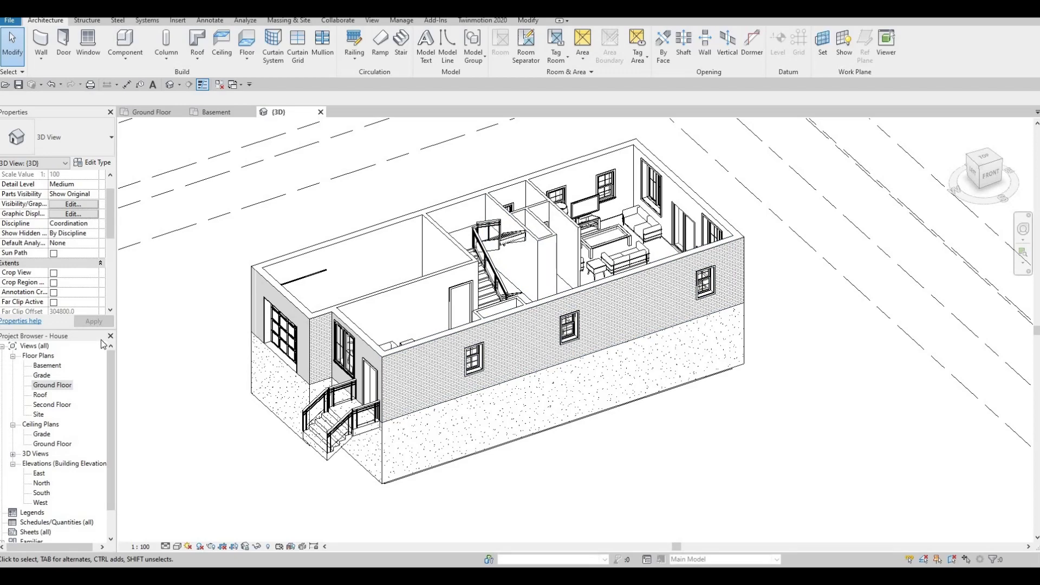
Open the Second Floor plan and set its underlay base level to Ground Floor
double_click(62, 407)
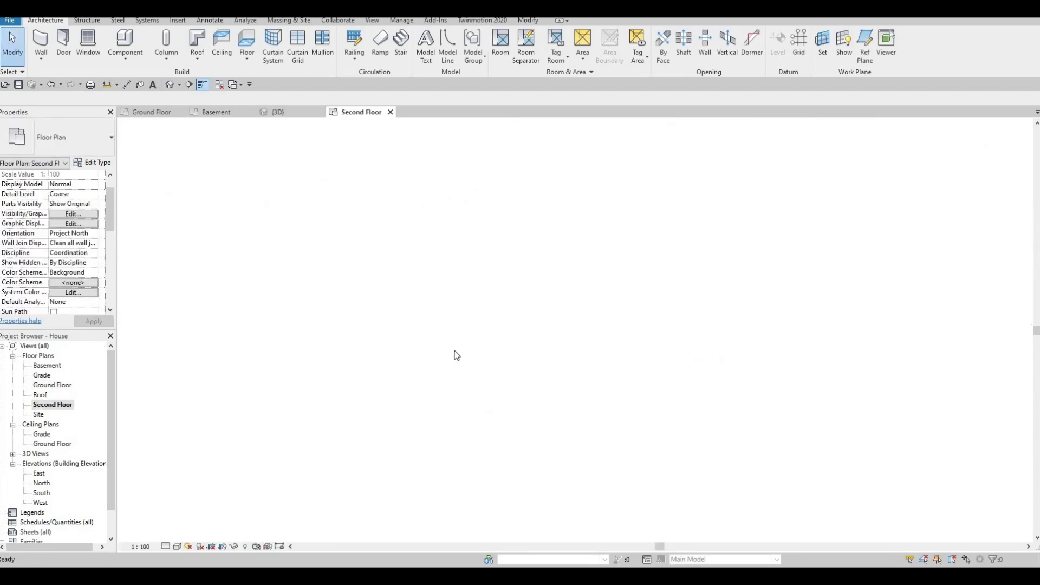
middle_drag(487, 346, 394, 348)
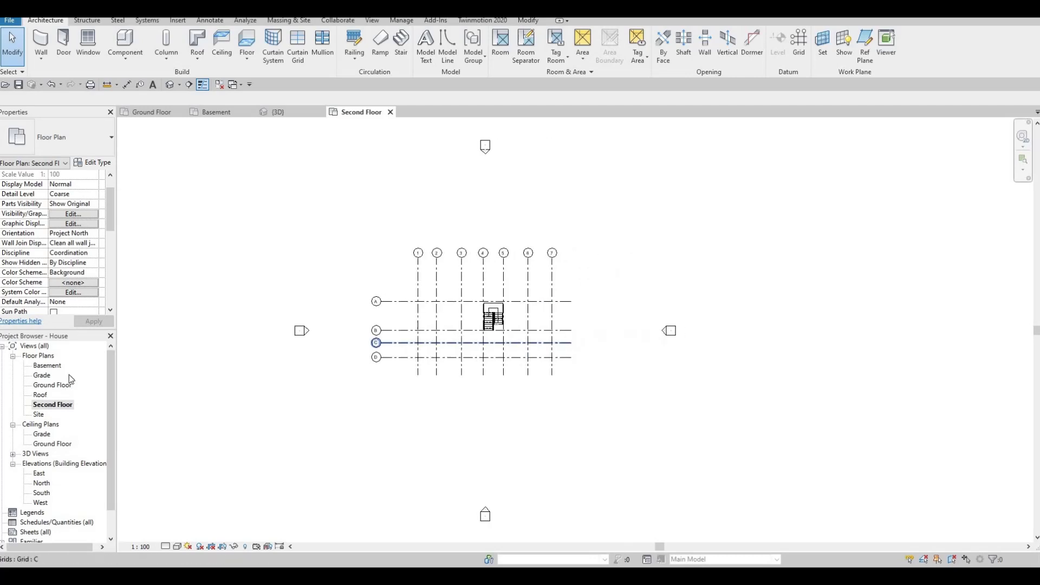
click(110, 247)
scroll(82, 228, up, 3)
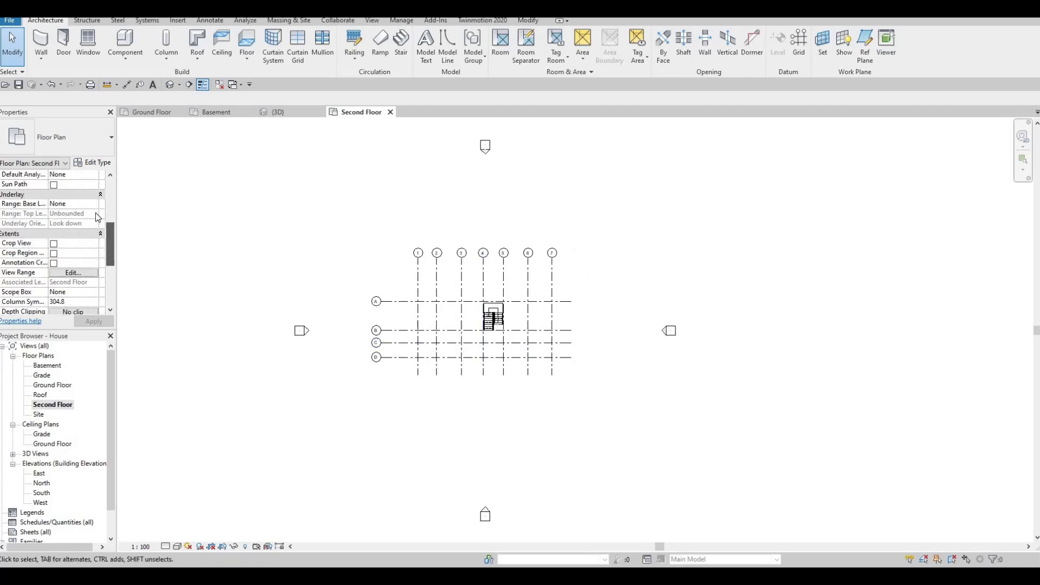
click(94, 214)
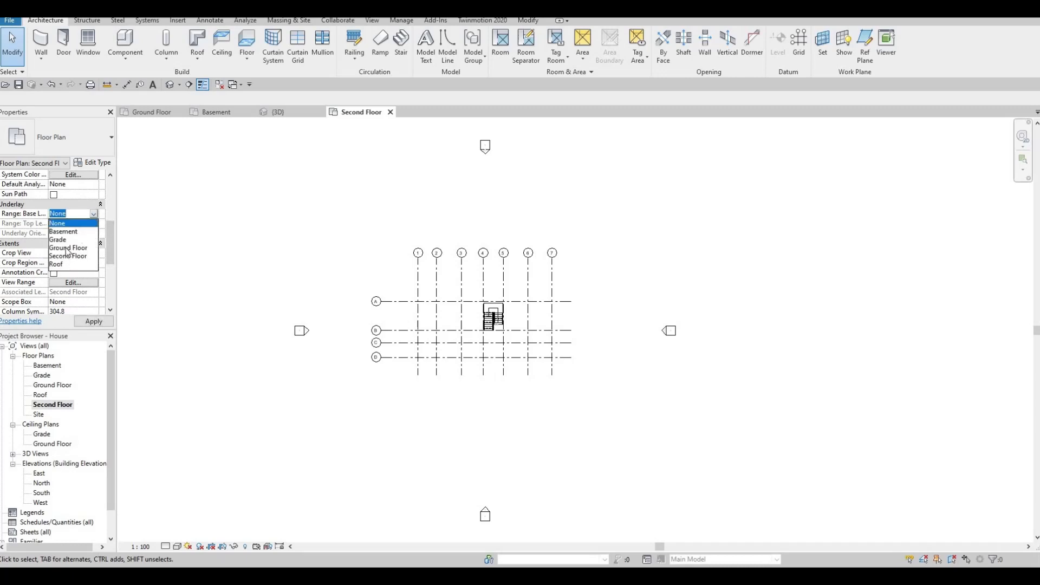
click(92, 324)
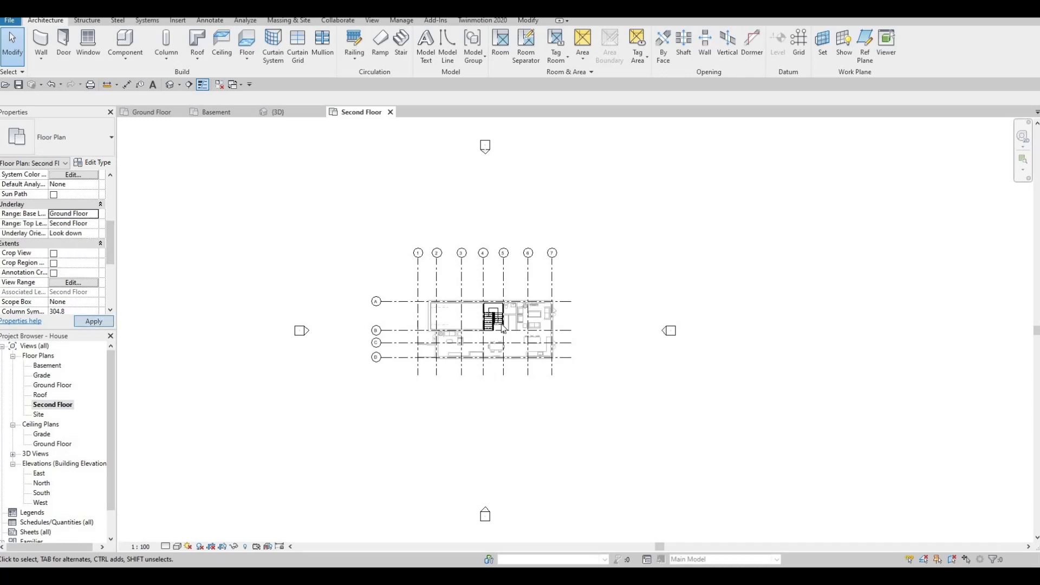
key(Escape)
scroll(504, 326, up, 5)
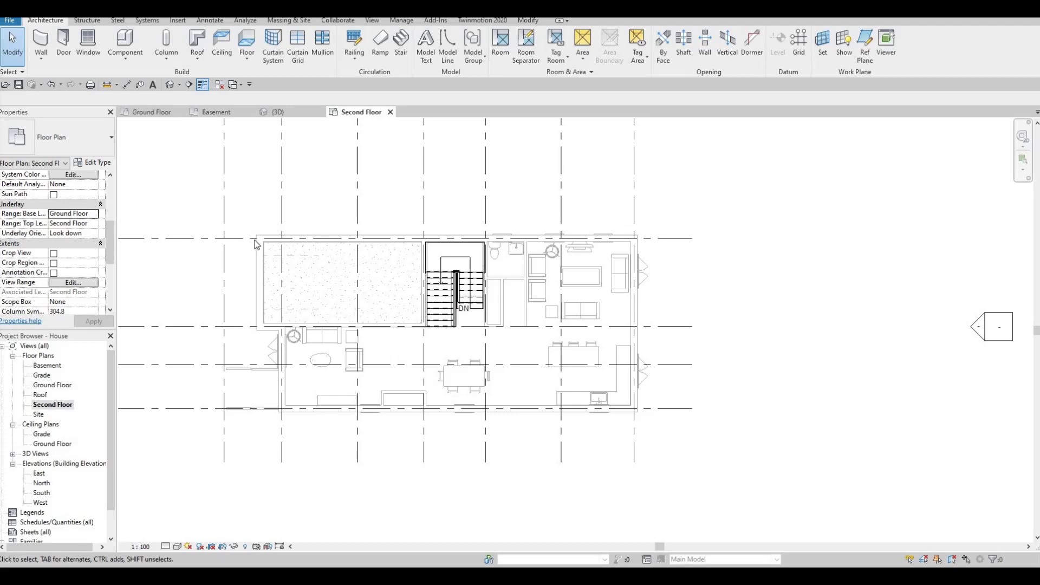
scroll(381, 205, down, 3)
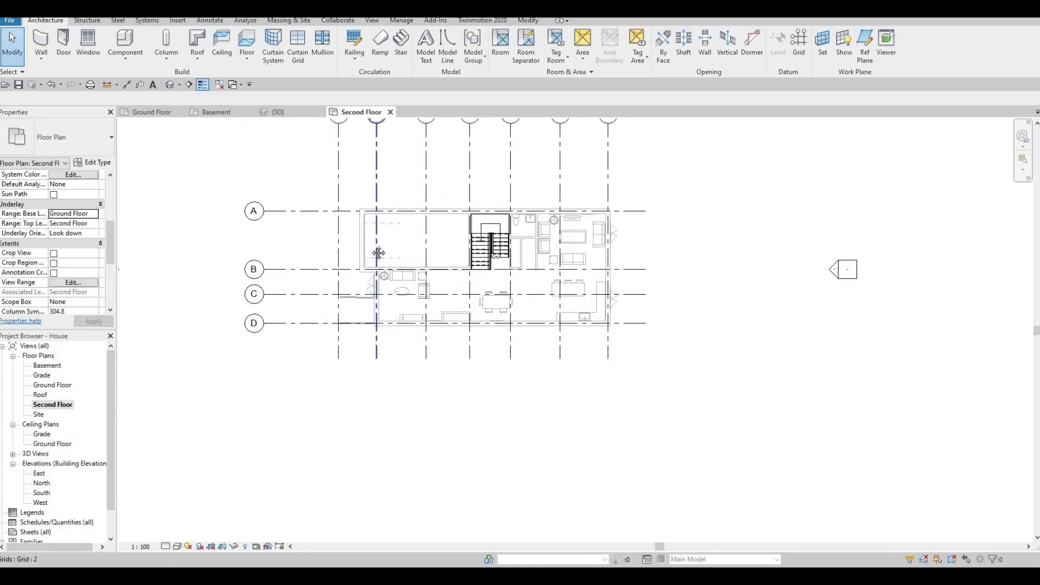
scroll(390, 238, down, 2)
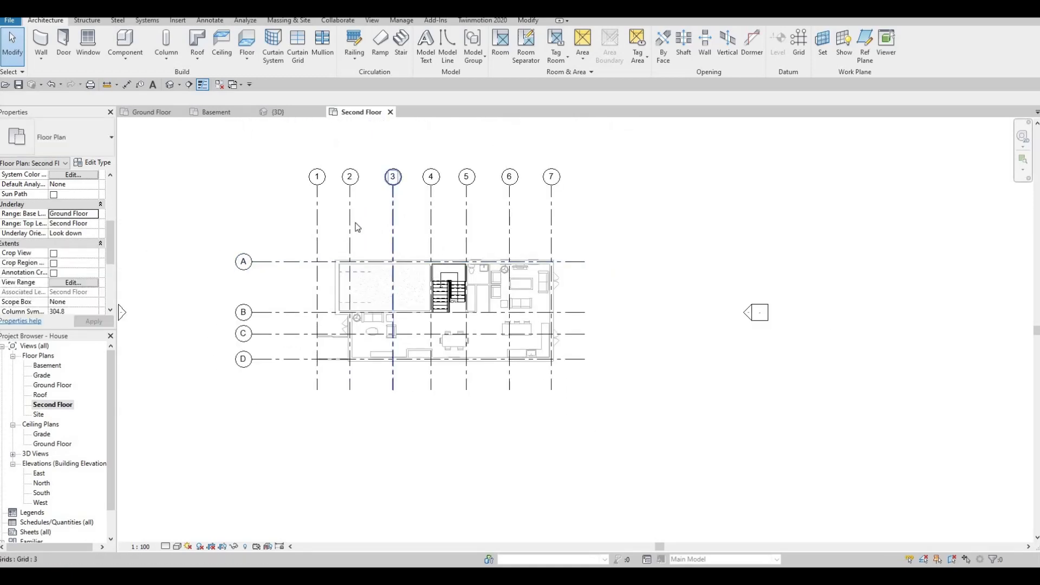
middle_drag(353, 225, 339, 214)
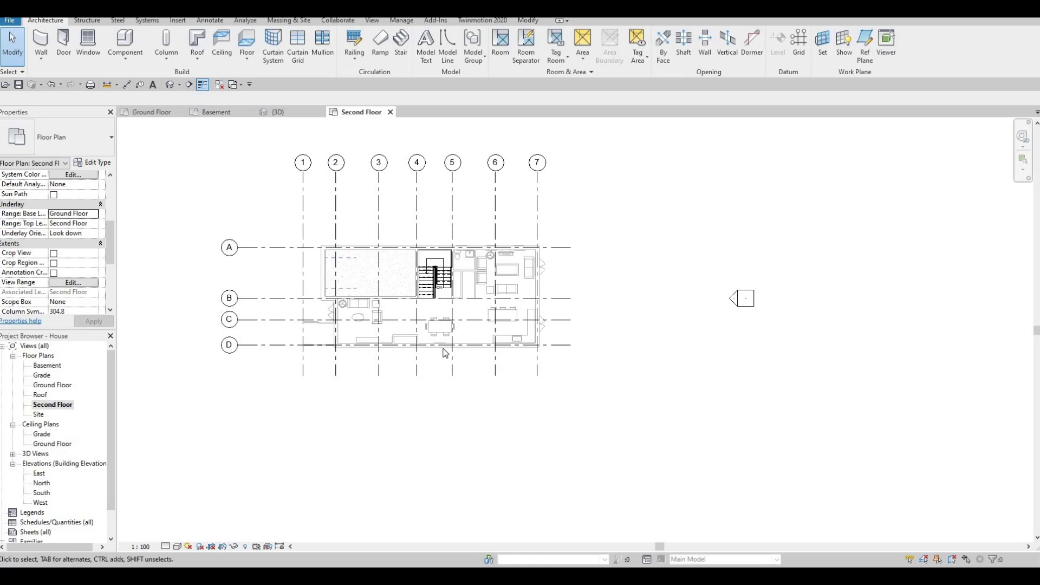
middle_drag(319, 235, 300, 216)
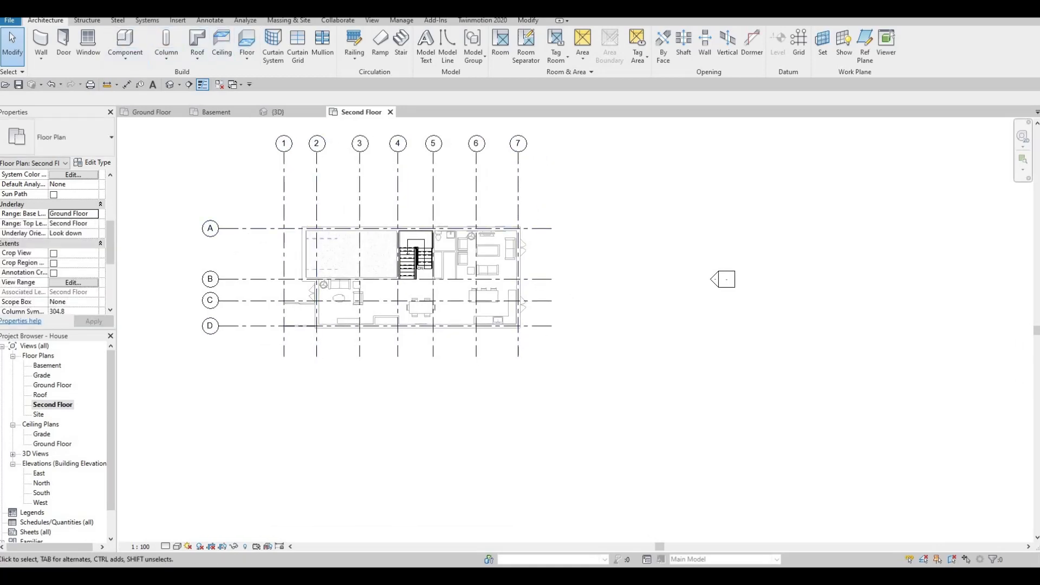
key(F1)
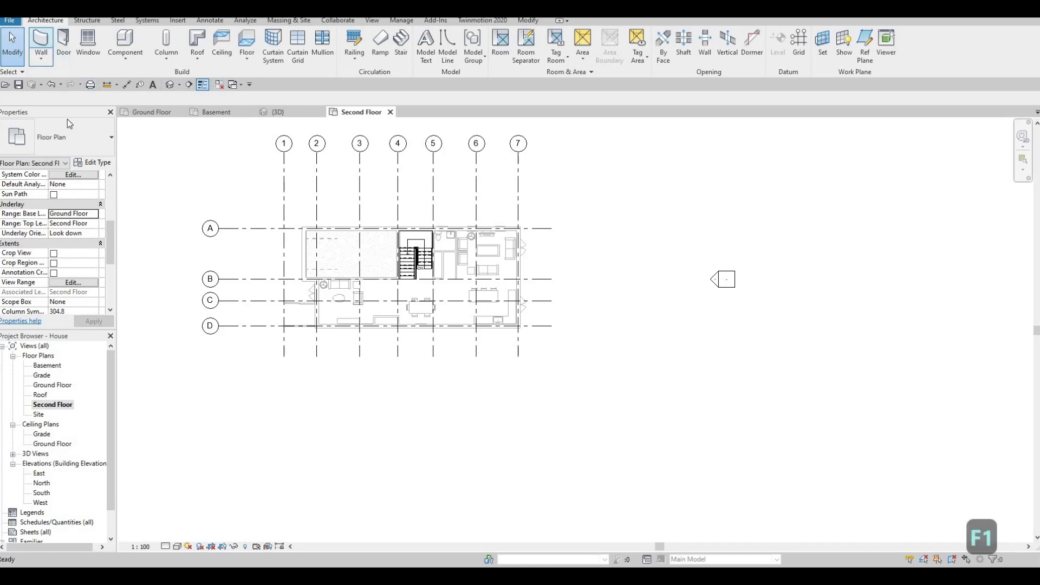
Start the Wall command and choose the Basic Wall type Exterior Wall 1
key(w)
key(a)
click(82, 137)
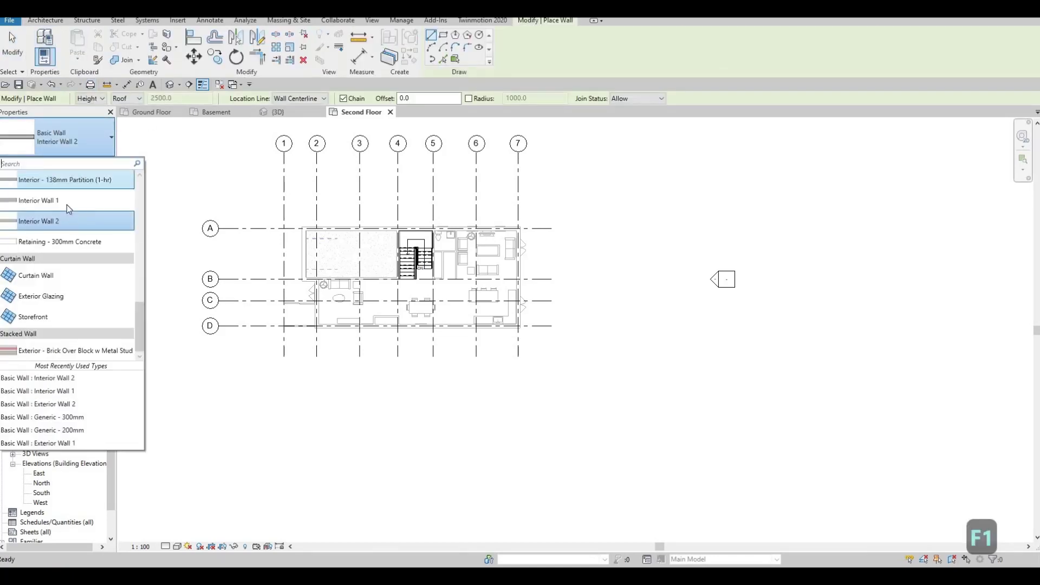
click(66, 204)
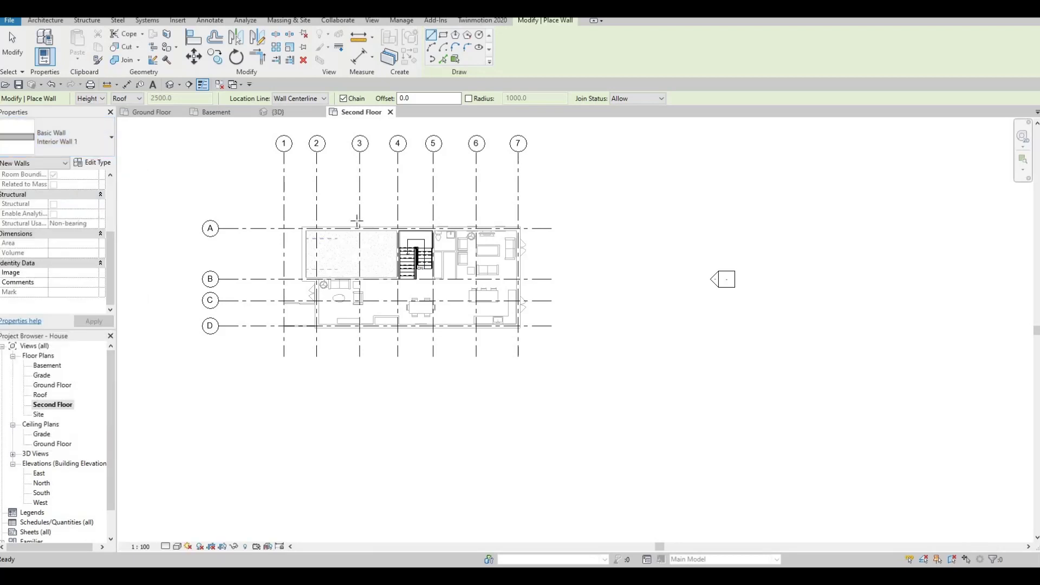
click(65, 138)
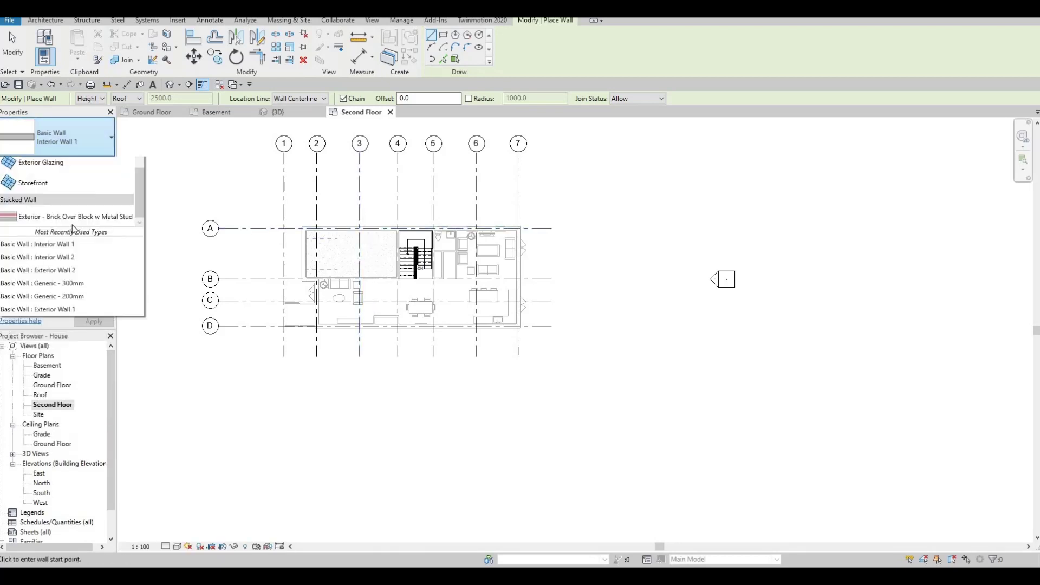
scroll(80, 233, up, 4)
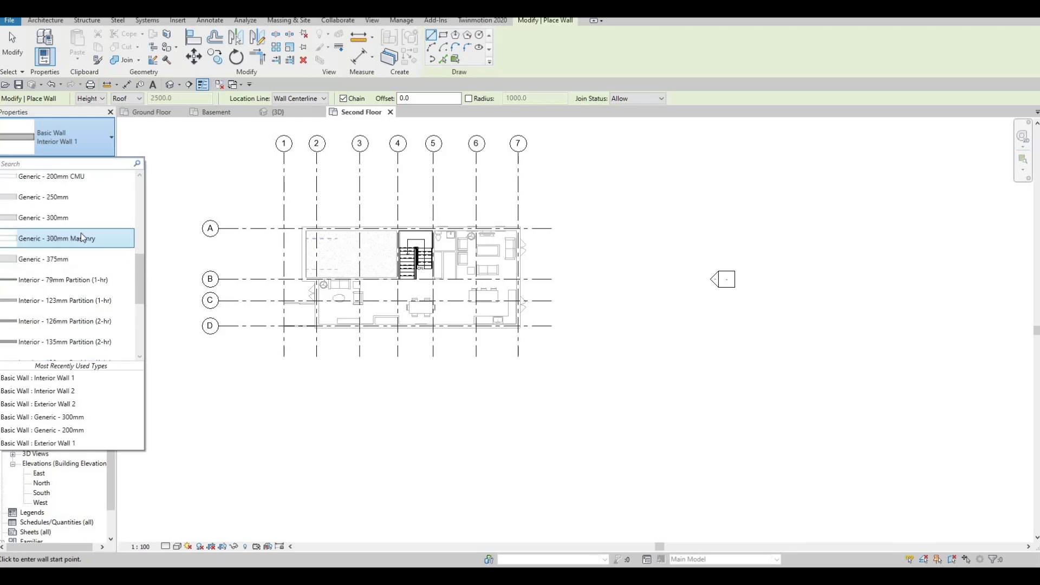
scroll(80, 233, up, 3)
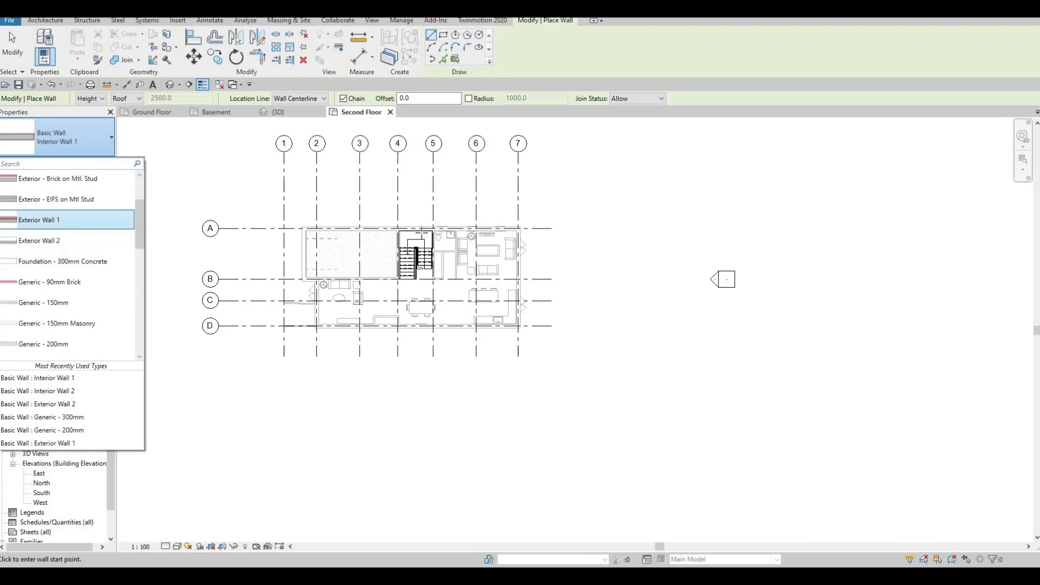
click(73, 221)
scroll(341, 213, up, 2)
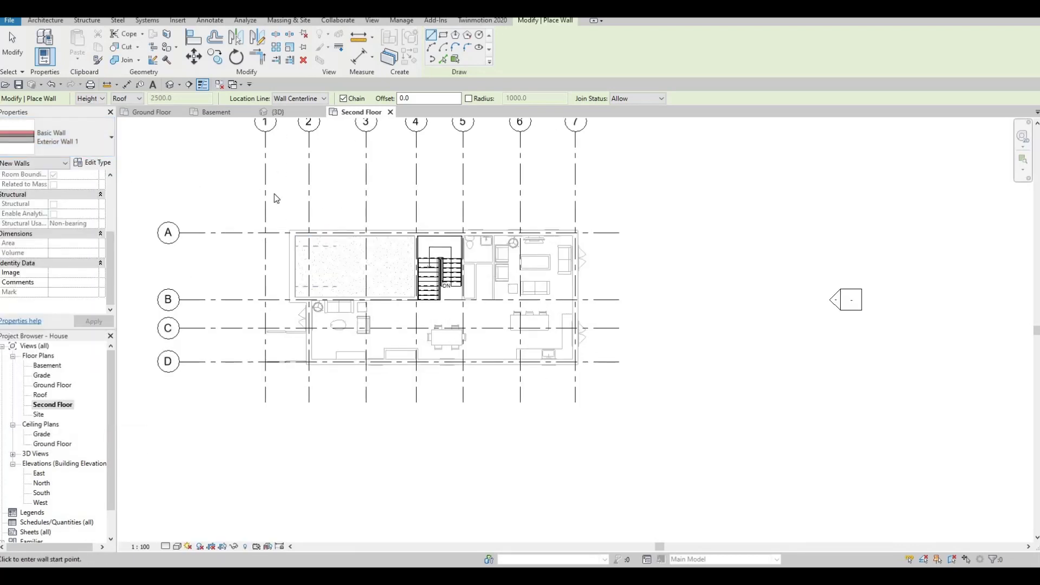
Examine the layer structure of the Exterior Wall 1 type and close its settings without changes
click(92, 162)
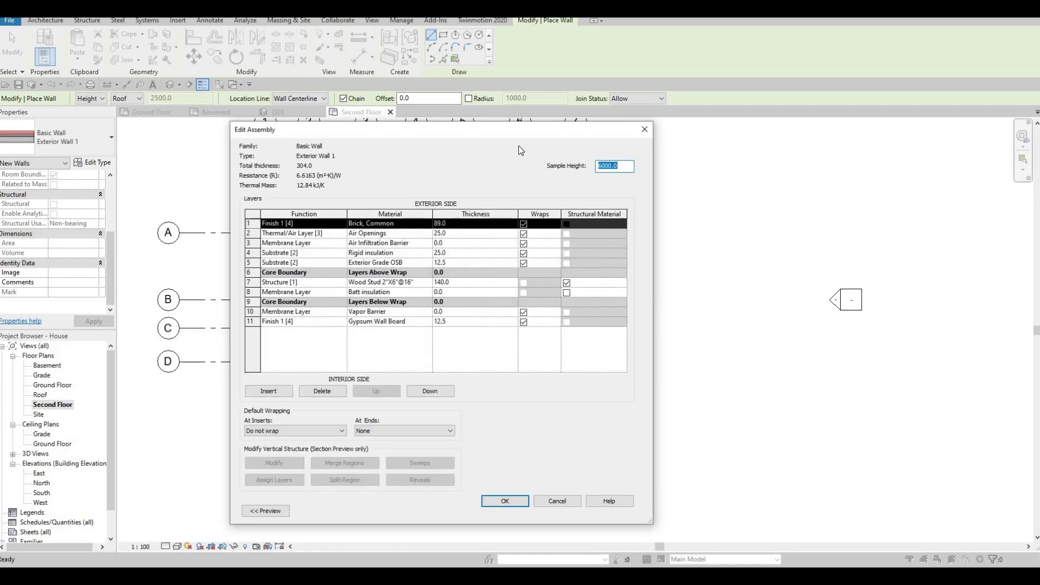
click(645, 130)
click(645, 130)
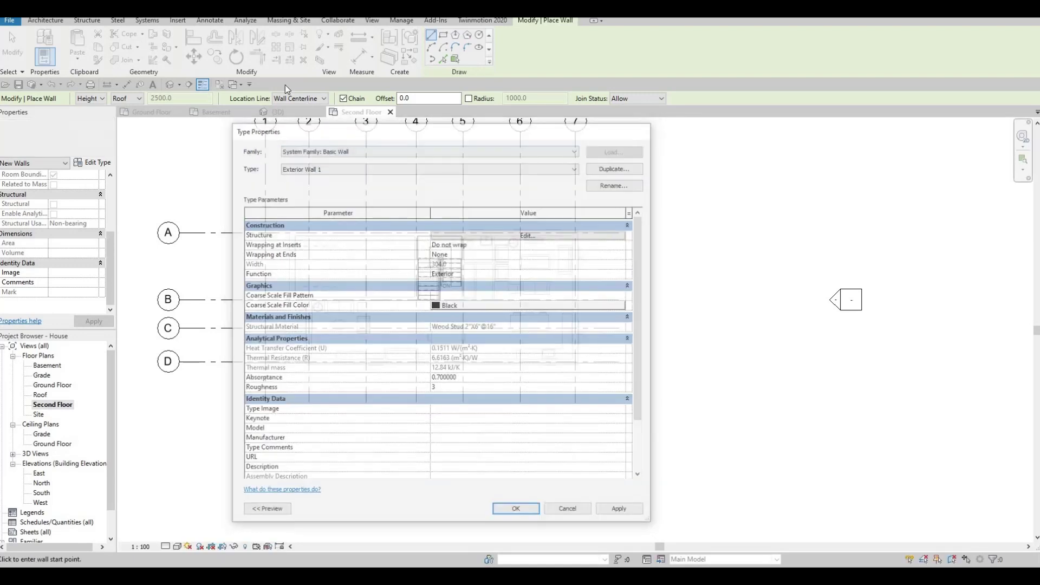
Set the location line for the new exterior walls to Finish Face: Exterior
click(128, 98)
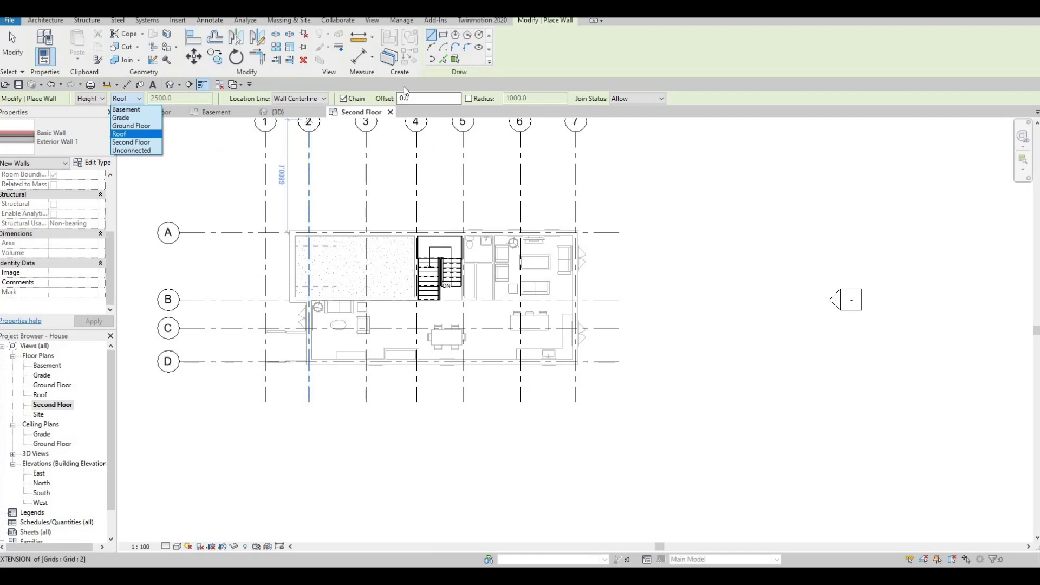
key(Escape)
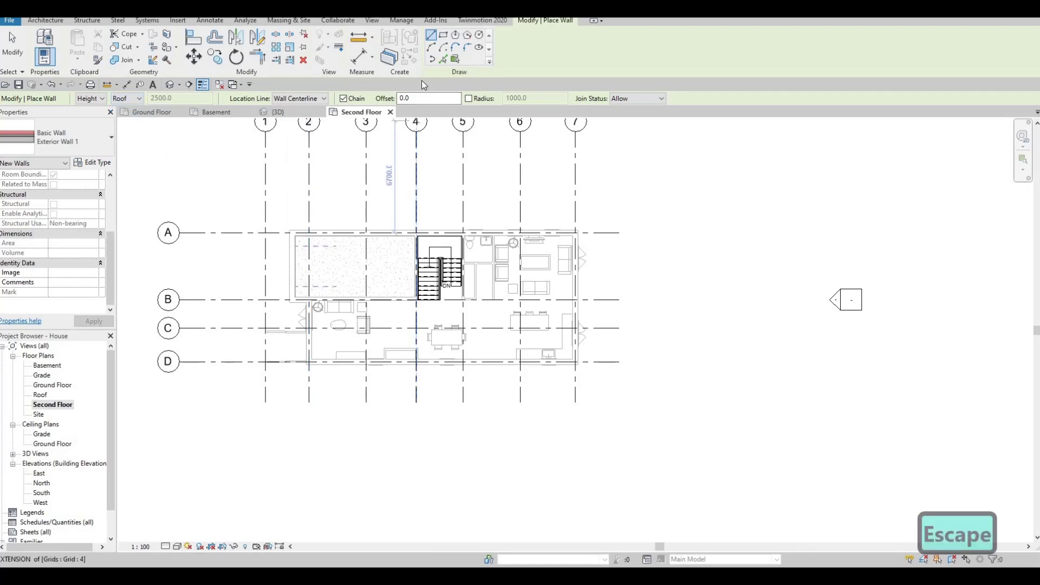
click(320, 99)
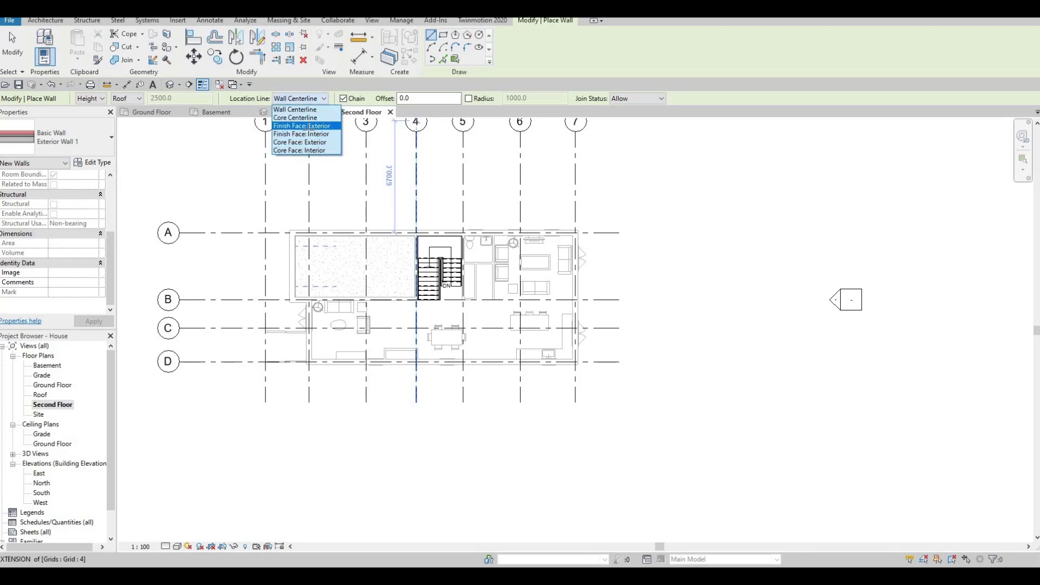
click(307, 125)
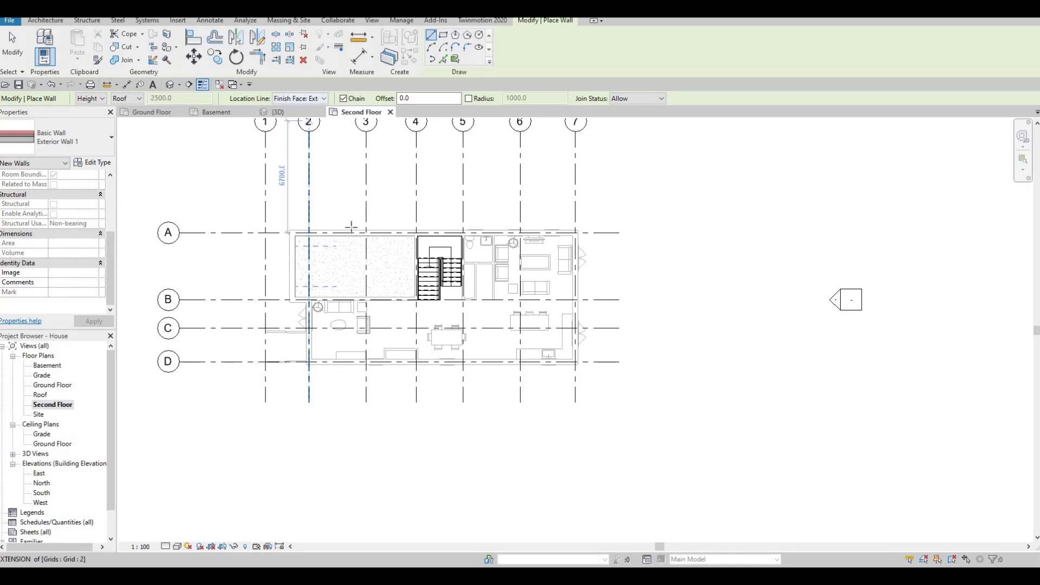
click(310, 231)
scroll(317, 229, up, 5)
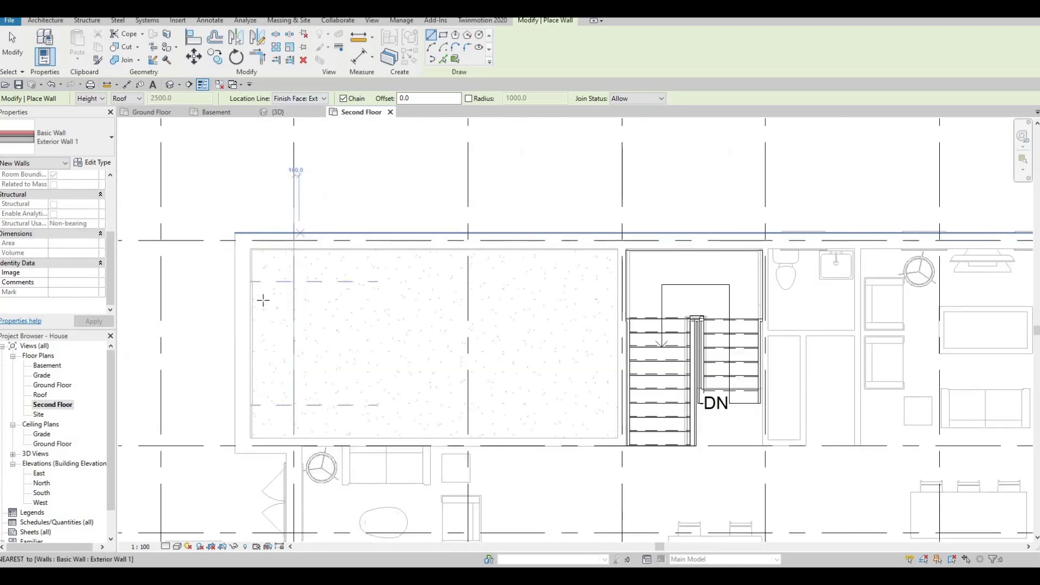
key(Escape)
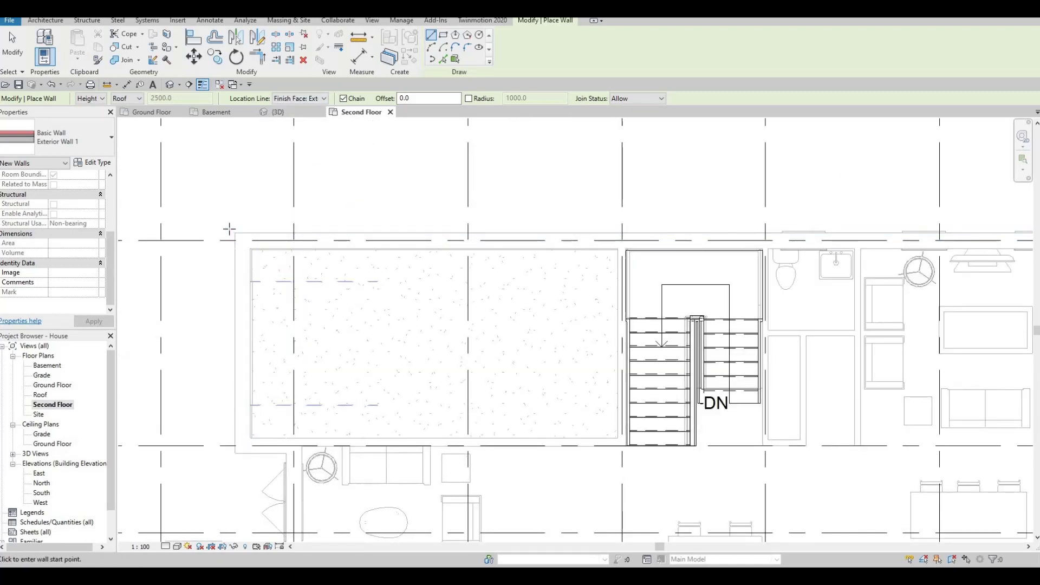
click(166, 547)
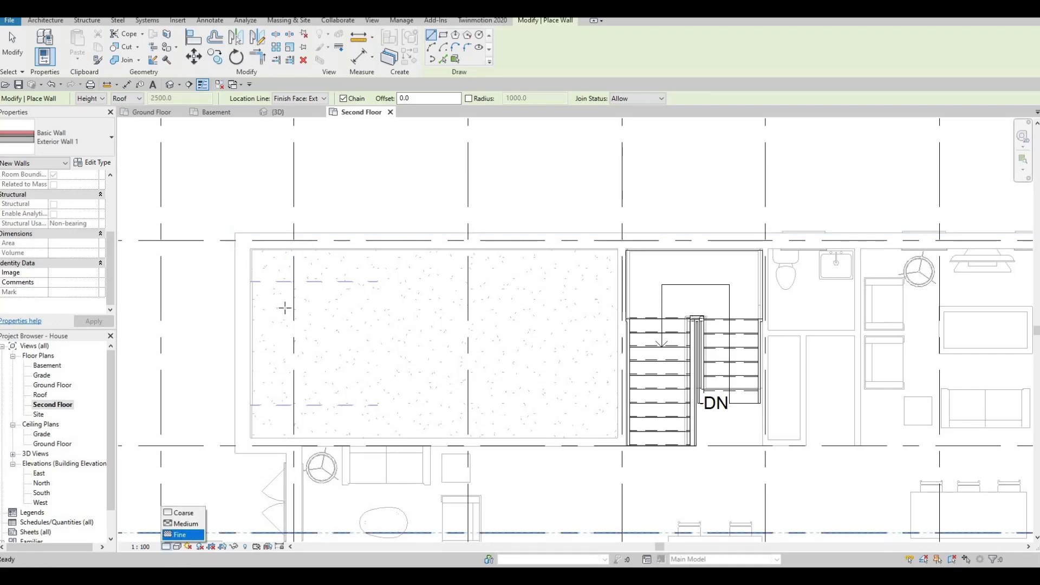
Draw the upper exterior wall along the underlay's outer face, from the garage's upper-left corner to the house's upper-right corner
click(236, 238)
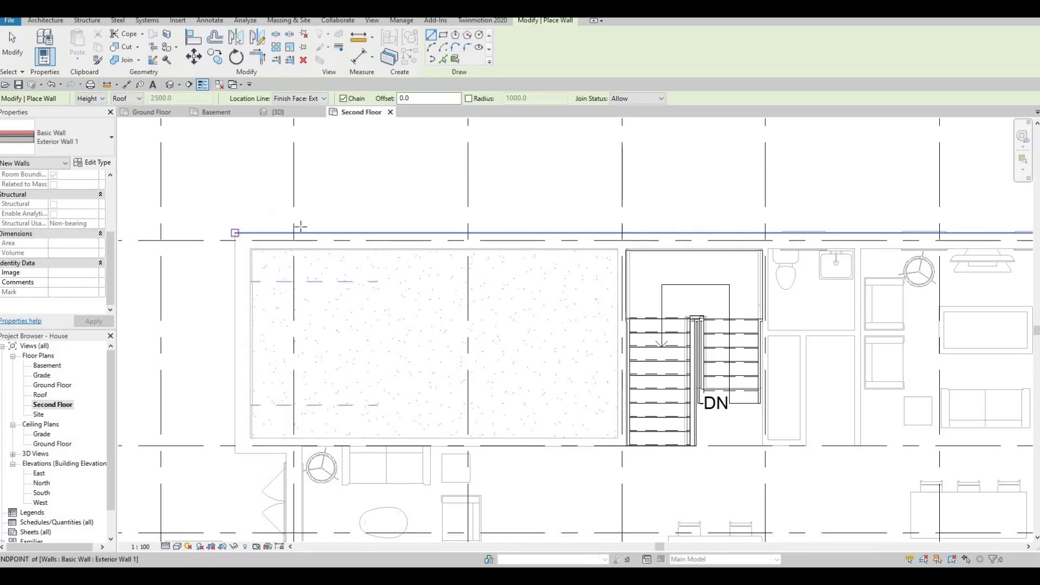
scroll(442, 240, up, 3)
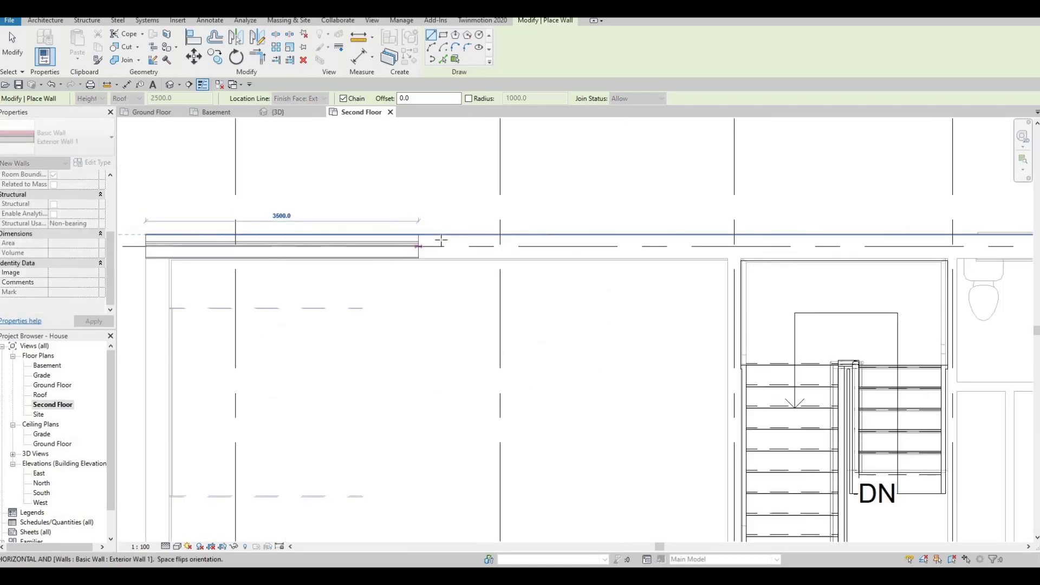
scroll(445, 238, up, 5)
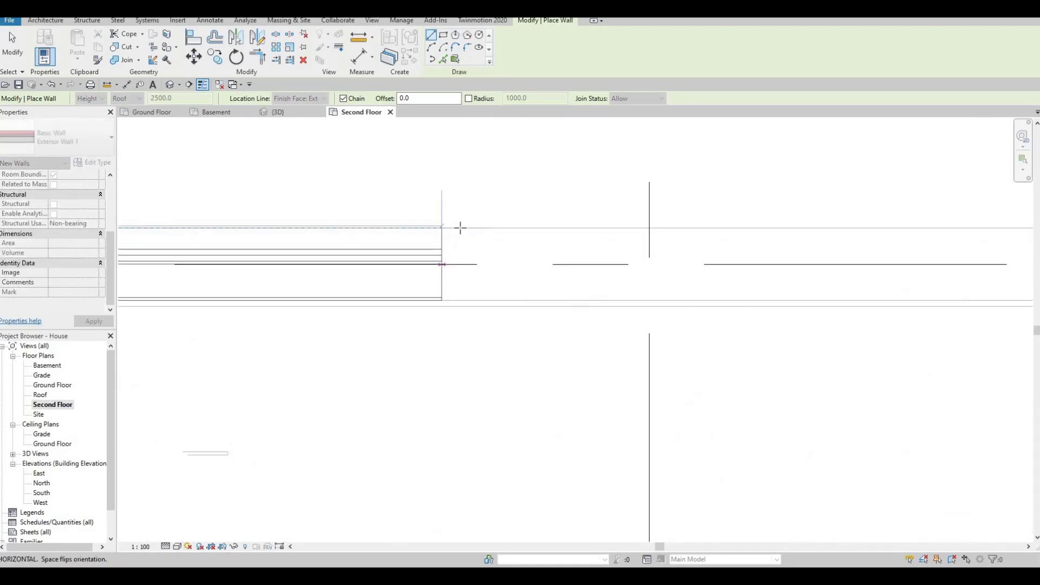
scroll(569, 244, down, 6)
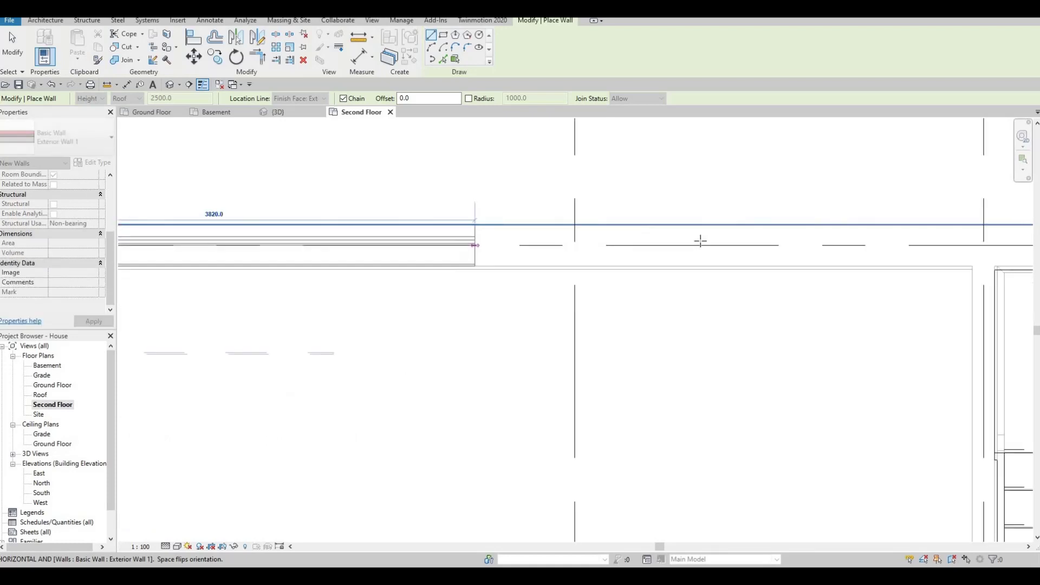
middle_drag(551, 295, 293, 296)
scroll(520, 289, down, 1)
scroll(491, 274, up, 6)
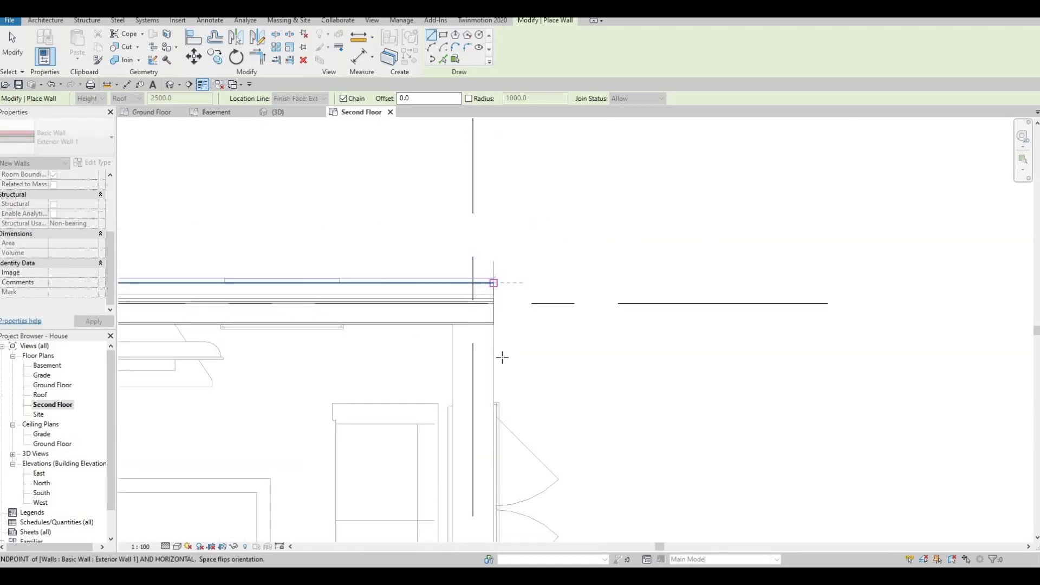
click(493, 283)
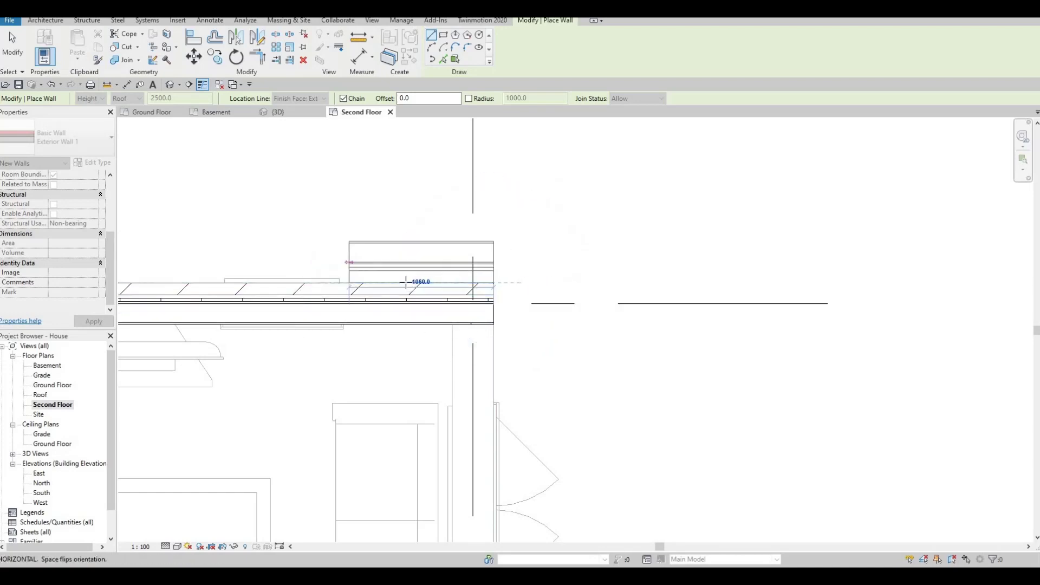
Continue the exterior wall down the right side of the house to the underlay's lower-right outer corner
scroll(478, 347, down, 2)
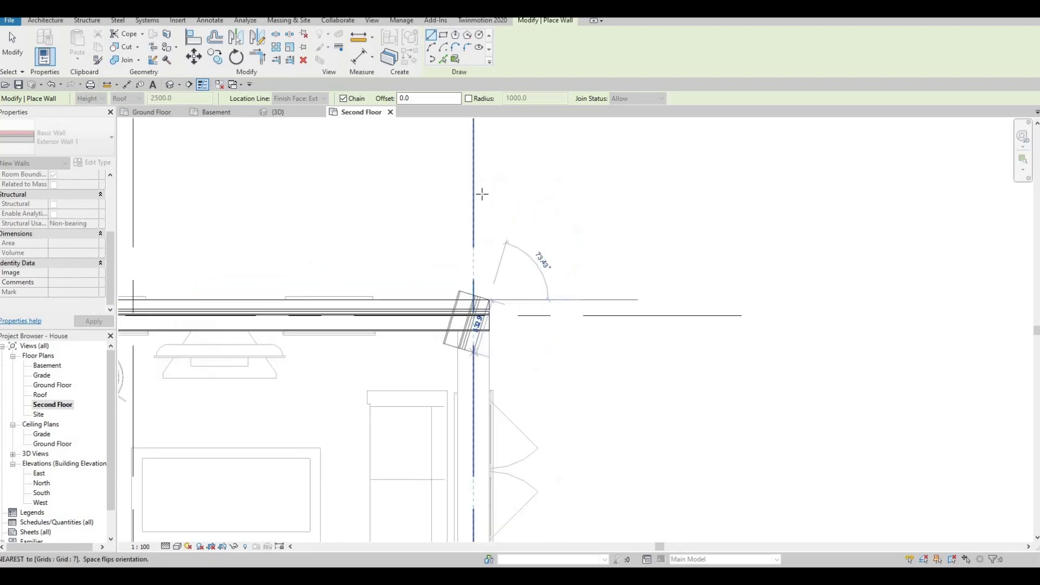
middle_drag(511, 476, 487, 261)
scroll(494, 268, down, 5)
middle_drag(496, 410, 496, 279)
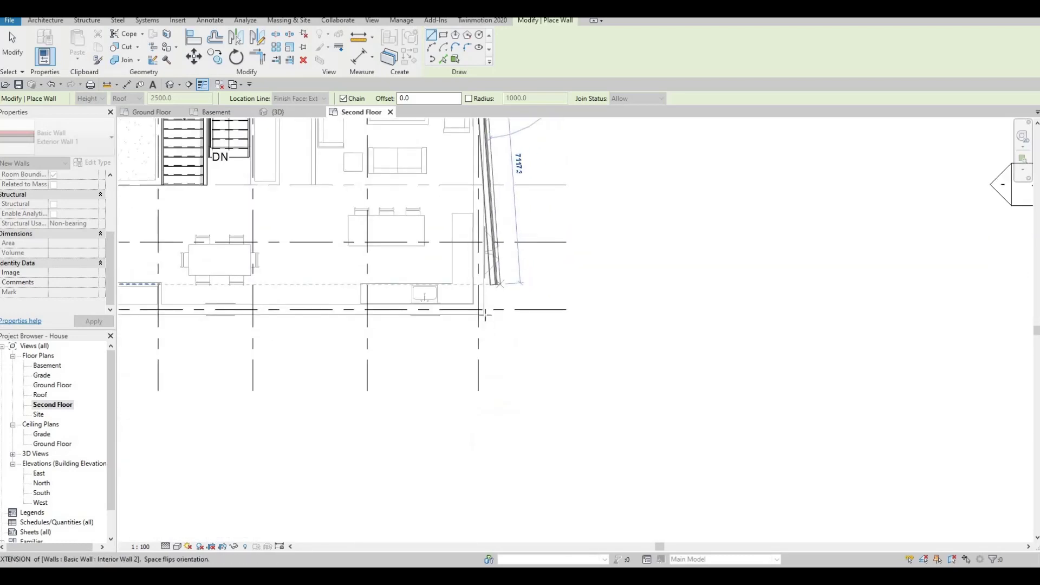
scroll(486, 308, up, 6)
scroll(478, 328, up, 3)
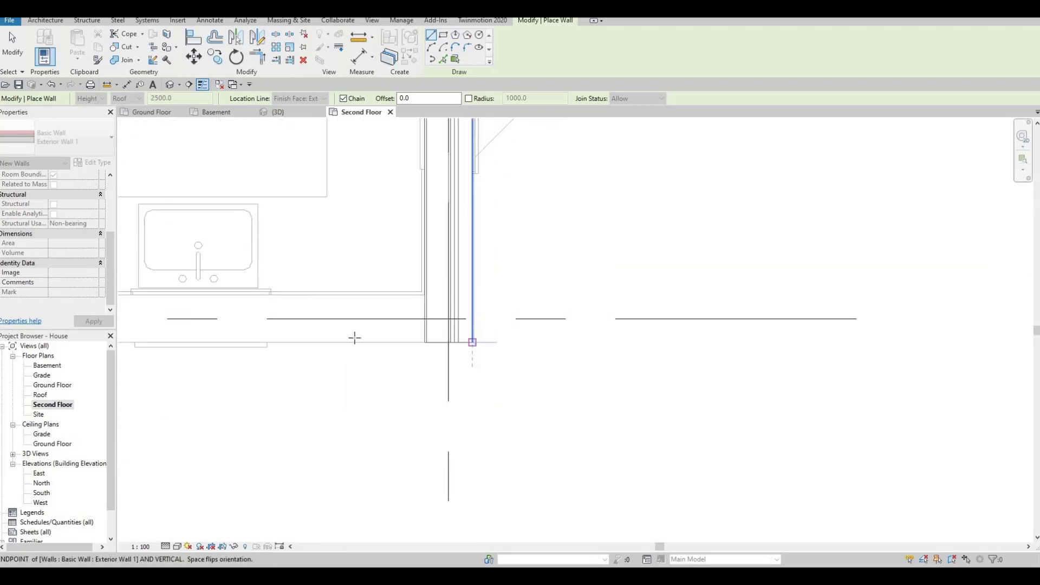
click(473, 342)
Continue the exterior wall along the lower side of the house to the underlay's lower-left outer corner
scroll(363, 333, down, 3)
middle_drag(366, 332, 462, 328)
scroll(397, 328, down, 1)
middle_drag(399, 328, 868, 325)
scroll(456, 330, down, 3)
middle_drag(460, 330, 883, 324)
scroll(430, 309, down, 1)
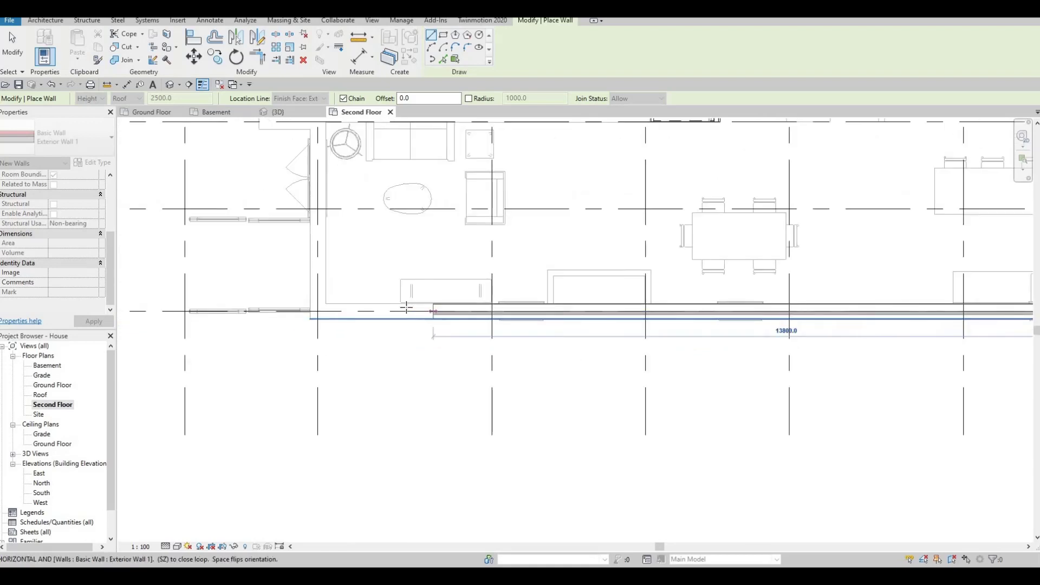
scroll(358, 335, up, 4)
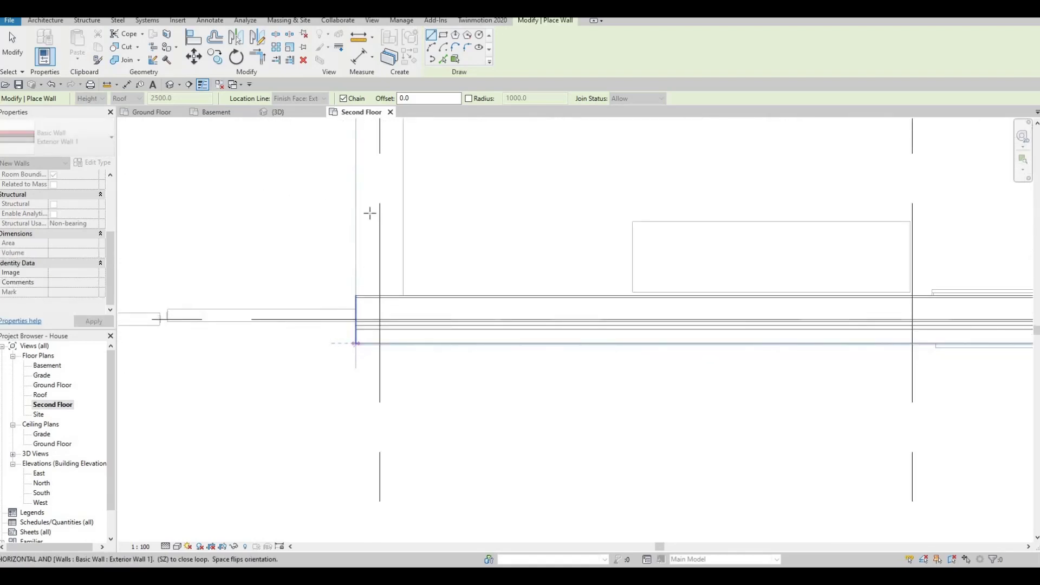
Continue the exterior walls up the living room's left side to the garage wall, and across to the garage's lower-left outer corner
scroll(375, 216, down, 2)
middle_drag(376, 224, 361, 482)
scroll(357, 498, down, 1)
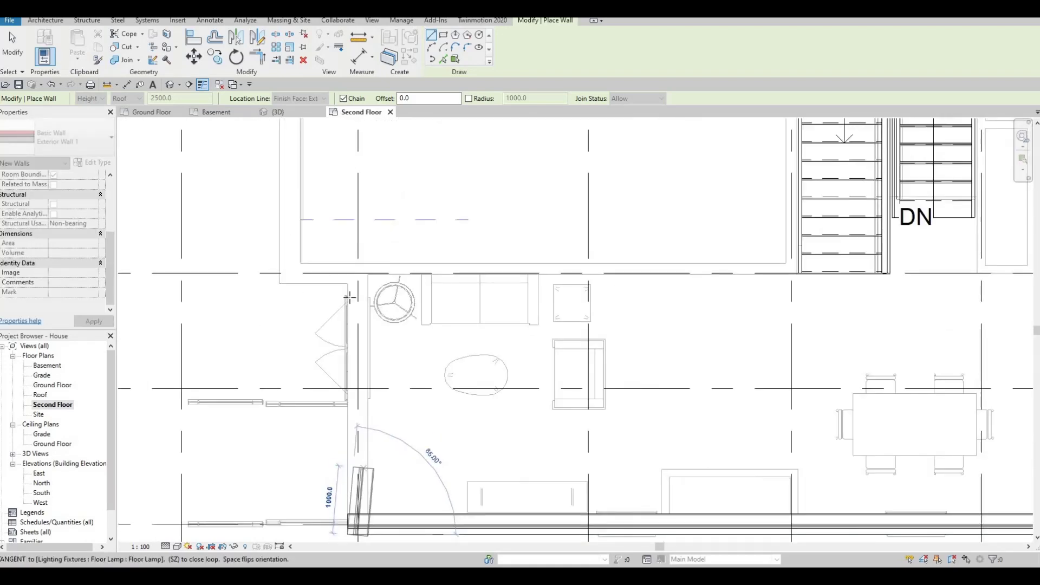
scroll(346, 284, up, 2)
middle_drag(346, 283, 337, 378)
scroll(337, 378, up, 2)
click(336, 382)
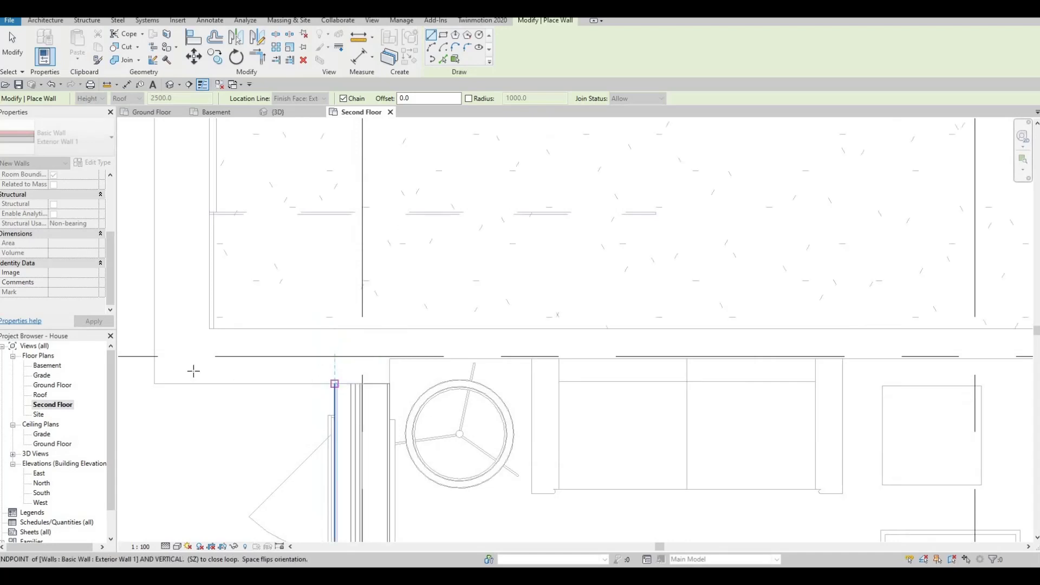
click(154, 383)
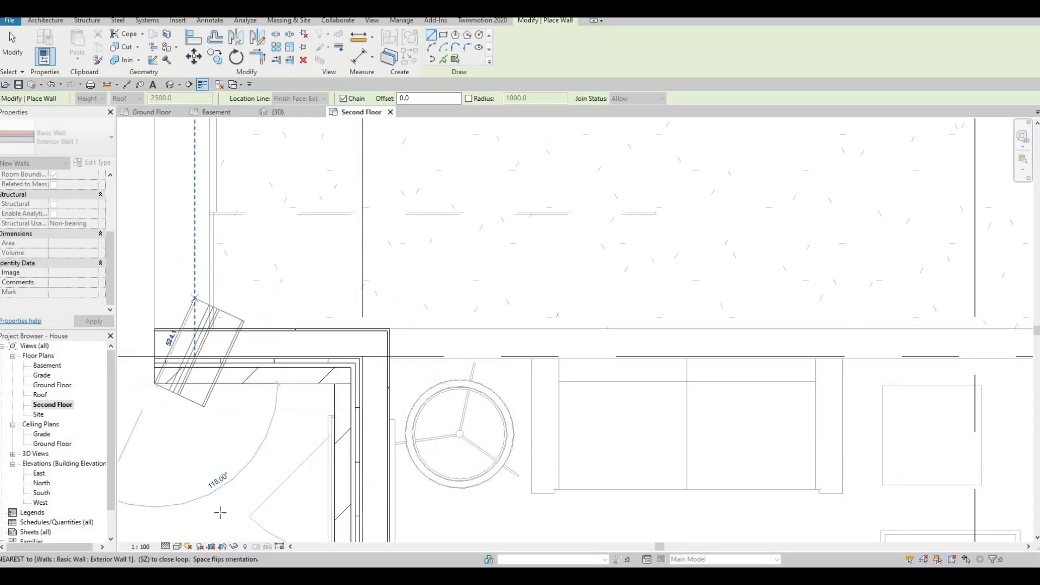
Close the exterior wall loop up the garage's left side to its upper-left outer corner and finish the wall command
scroll(211, 518, down, 2)
middle_drag(179, 181, 179, 325)
scroll(173, 162, up, 1)
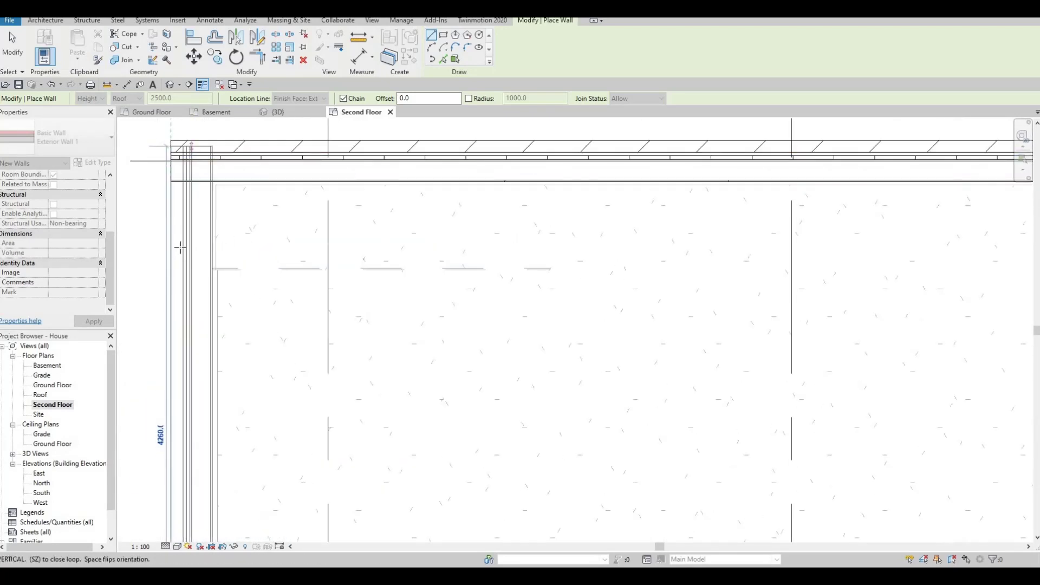
middle_drag(178, 140, 181, 248)
scroll(179, 247, up, 2)
click(172, 249)
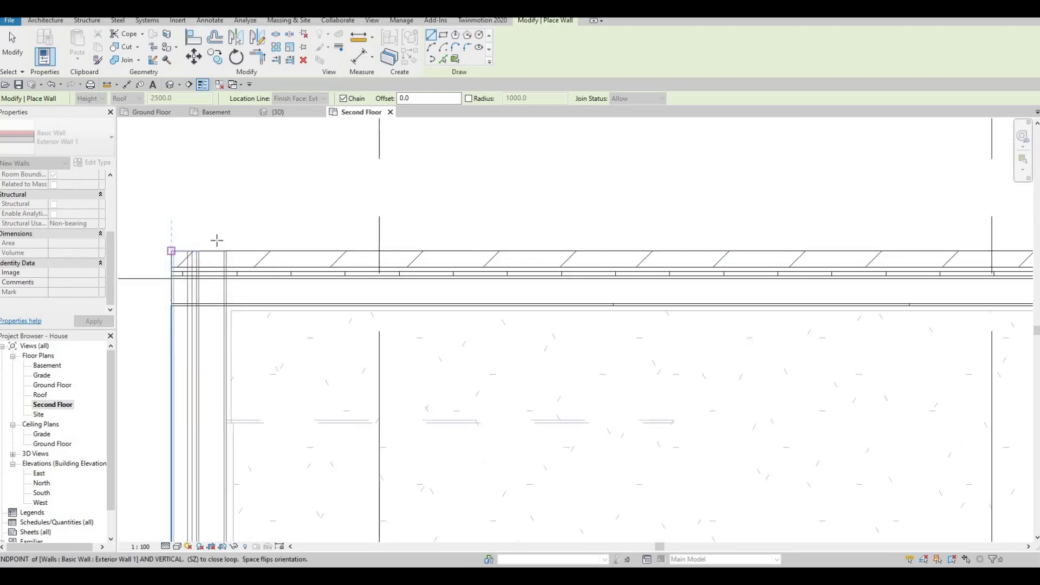
scroll(255, 302, down, 2)
scroll(255, 302, up, 2)
key(Escape)
key(Escape)
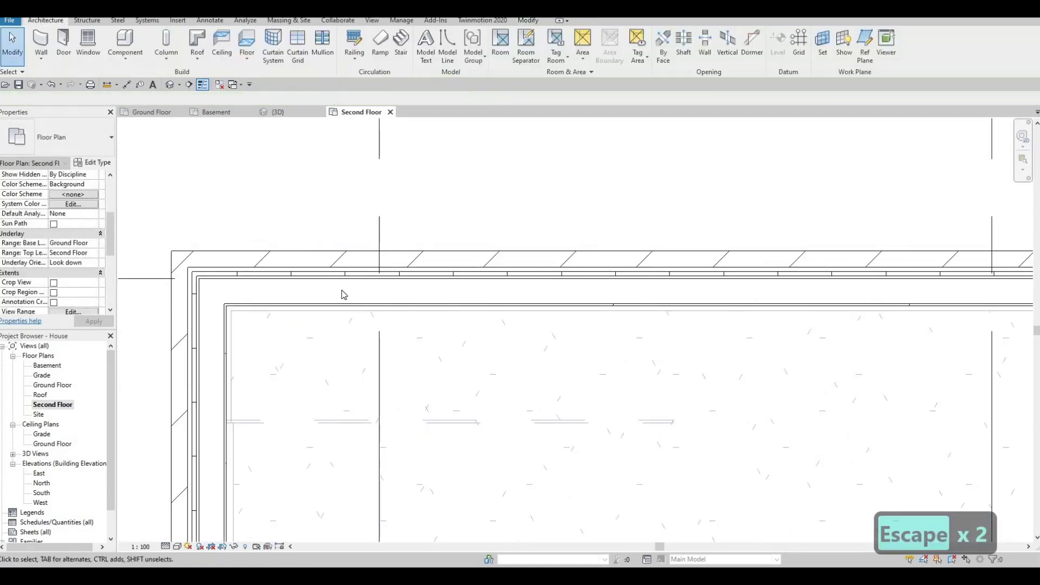
Start a new architectural wall using the Interior Wall 2 type
scroll(538, 349, down, 5)
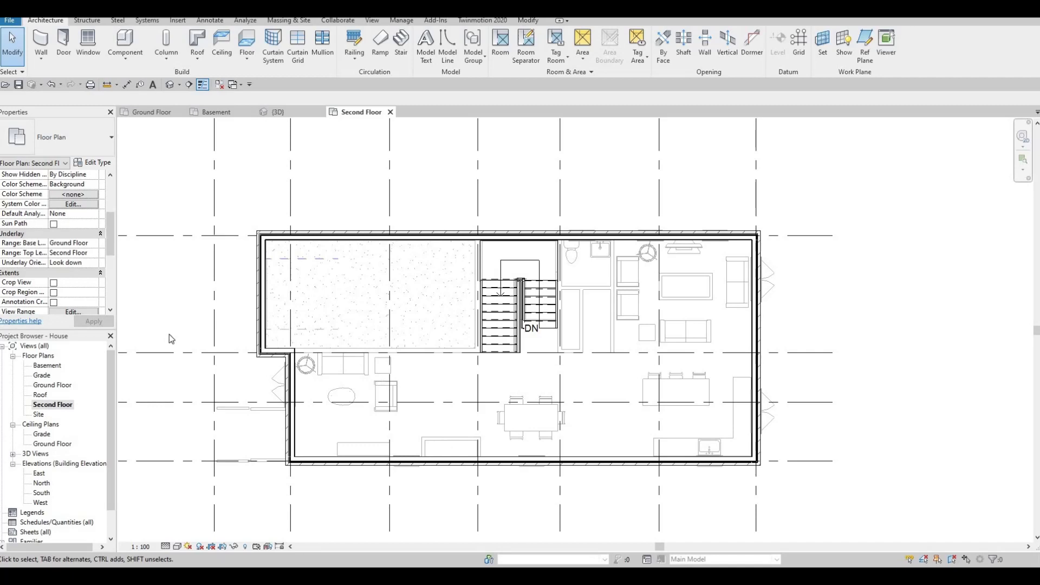
scroll(515, 358, up, 1)
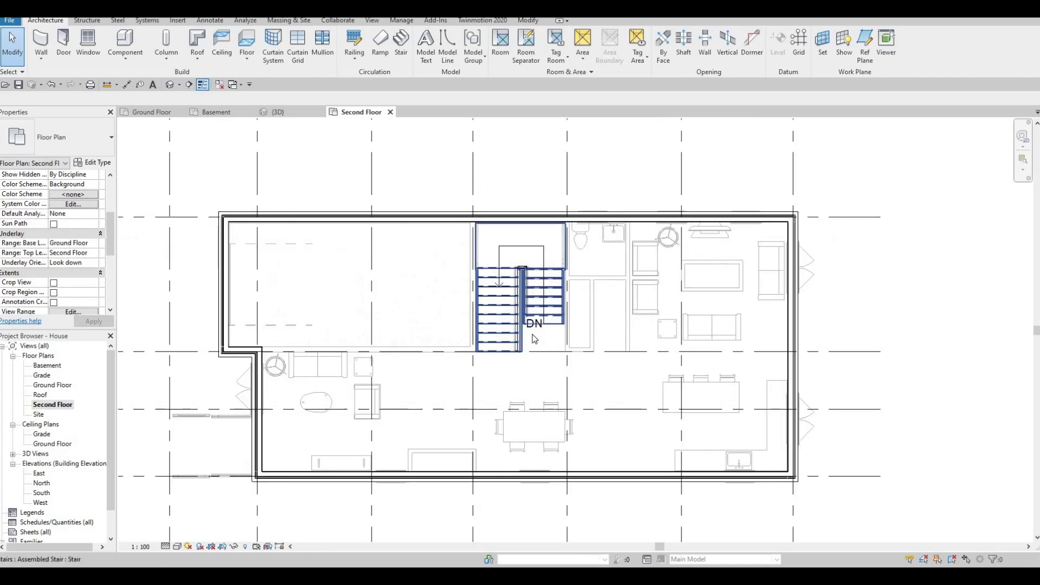
scroll(534, 338, up, 1)
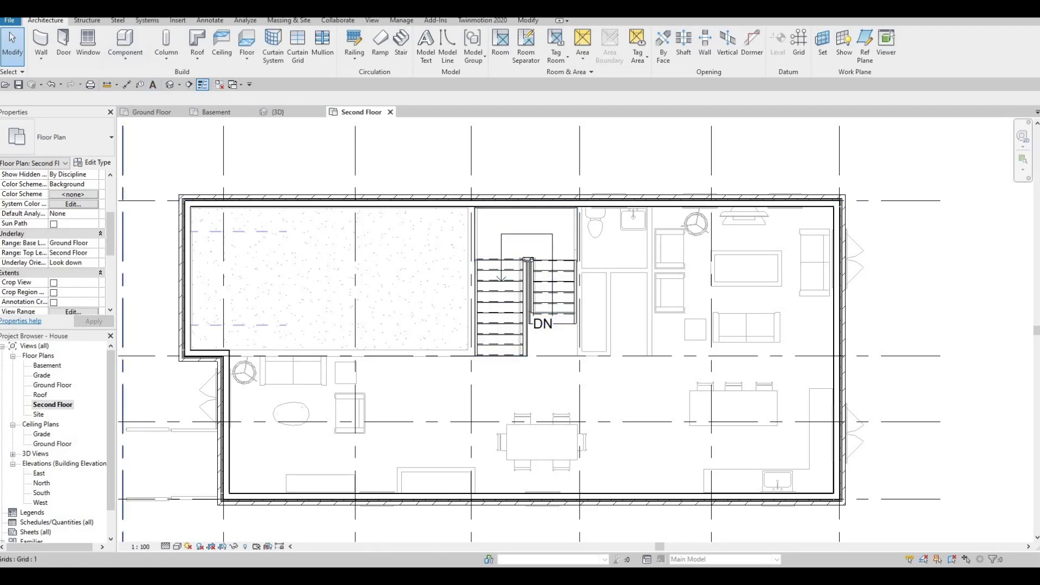
click(41, 57)
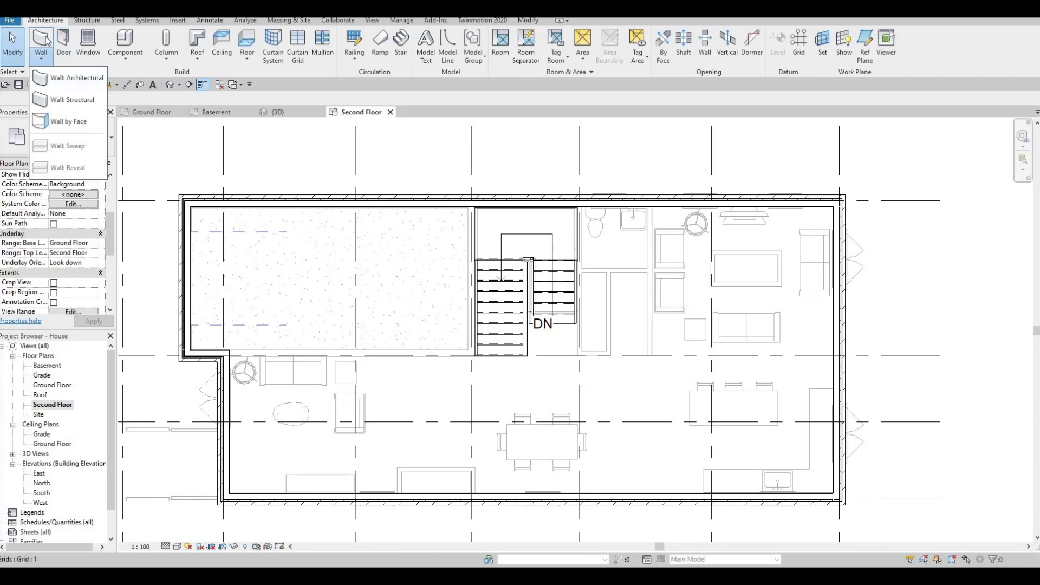
click(60, 78)
click(83, 149)
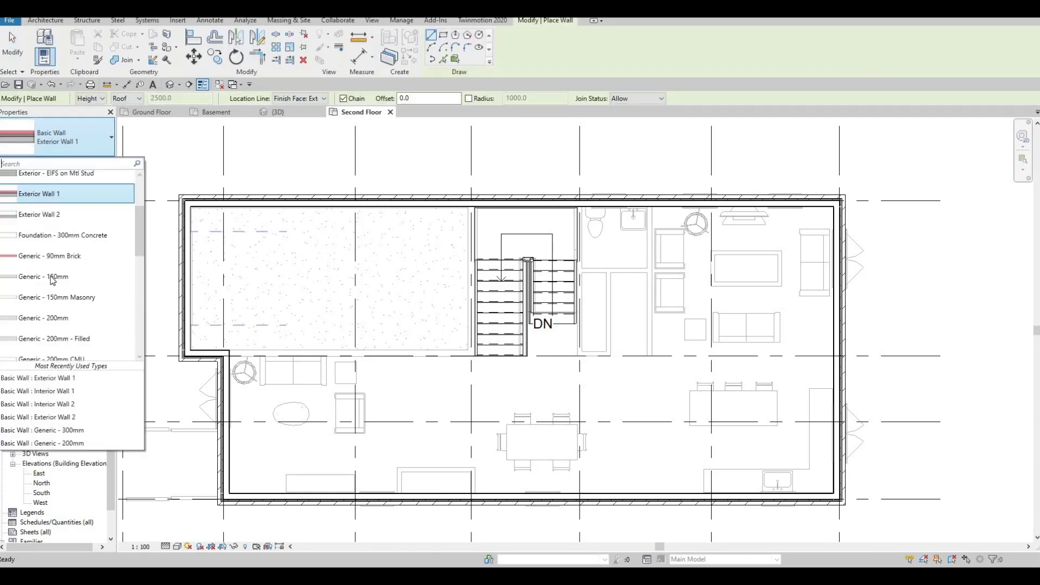
scroll(60, 293, down, 2)
scroll(58, 312, down, 5)
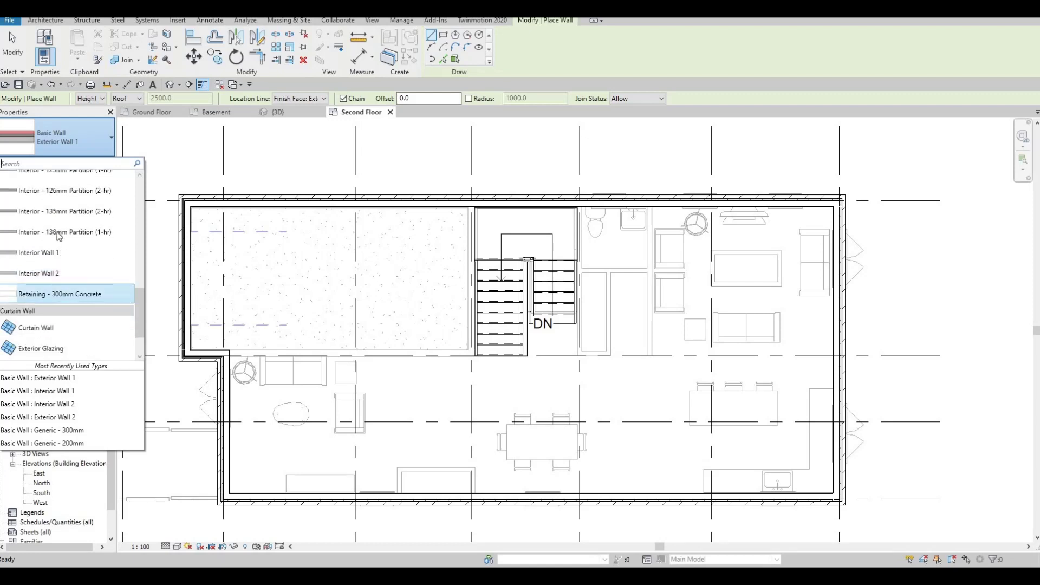
click(54, 248)
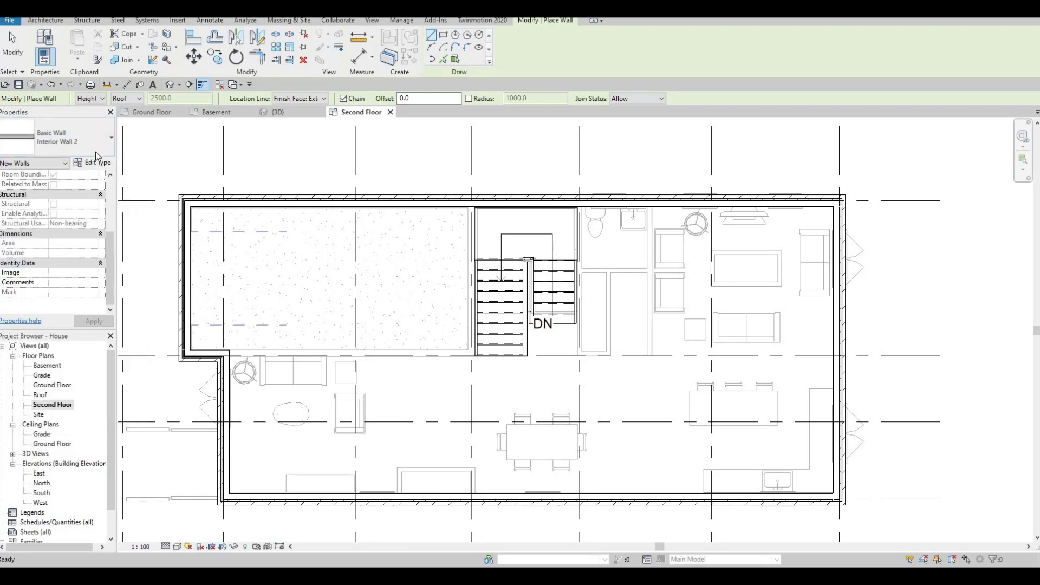
Examine the layer structure of the Interior Wall 2 type
click(96, 163)
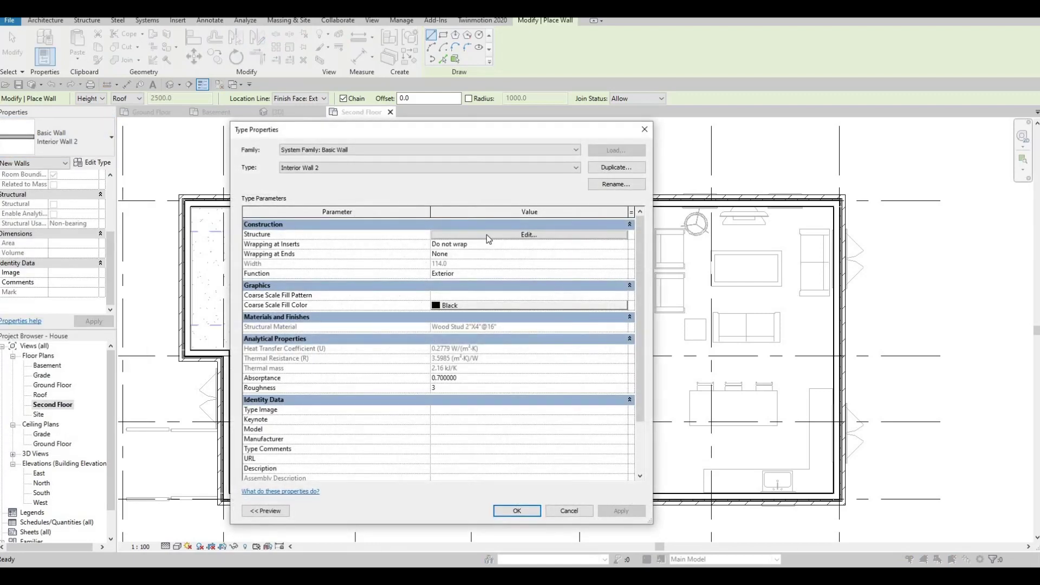
click(471, 235)
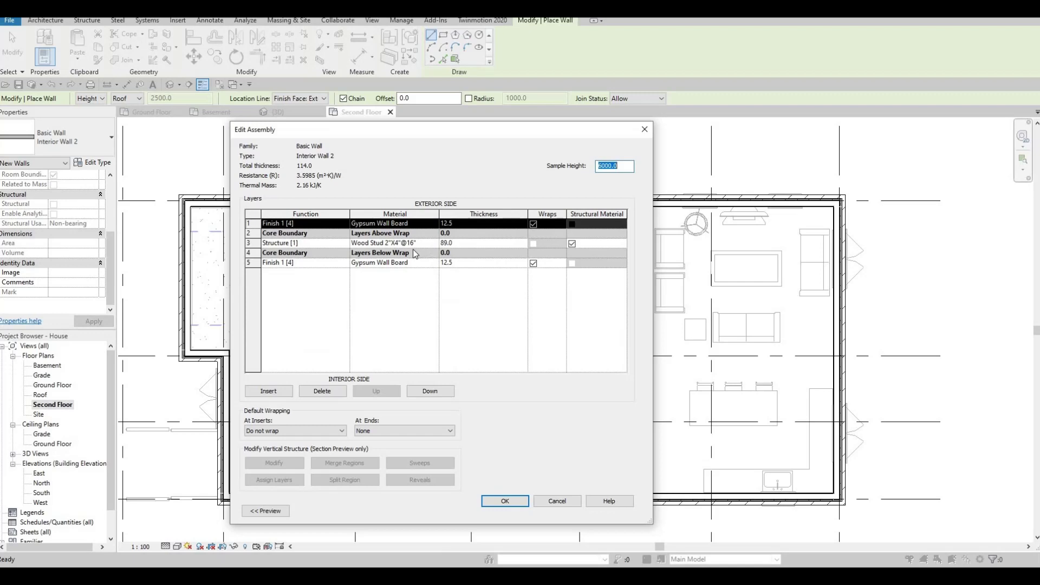
click(644, 130)
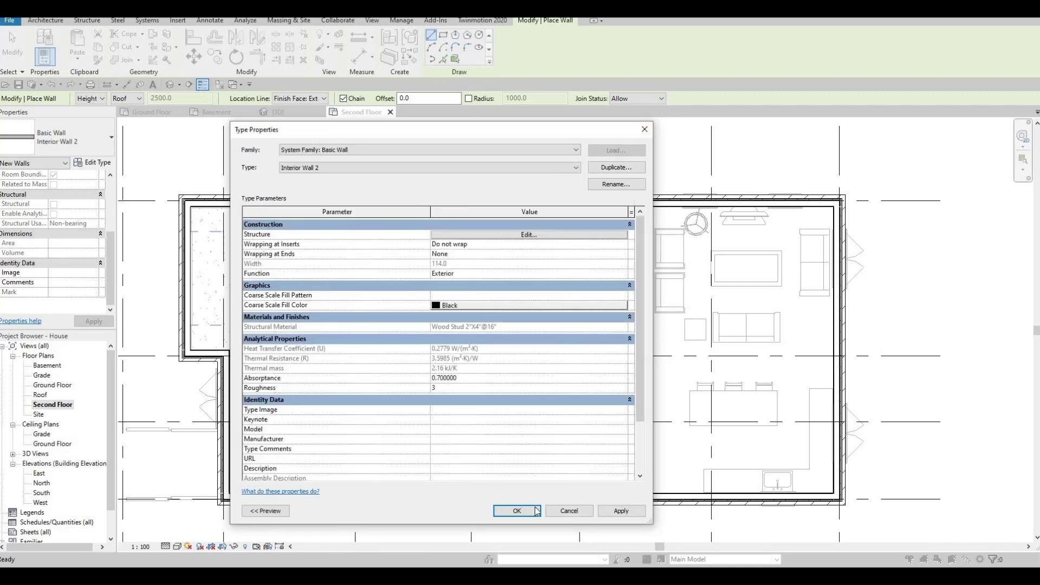
key(Return)
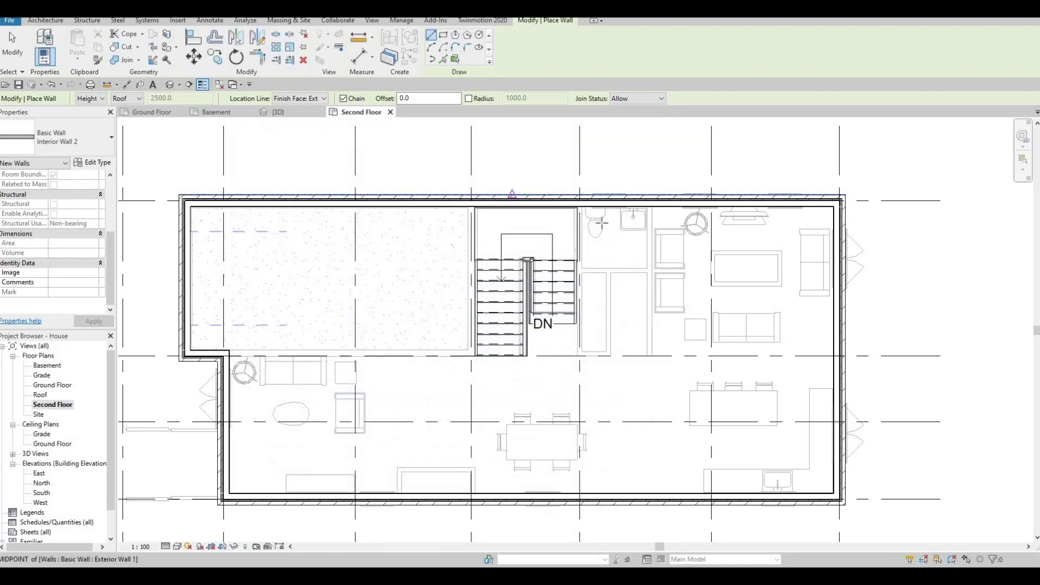
scroll(598, 203, up, 4)
scroll(597, 203, up, 4)
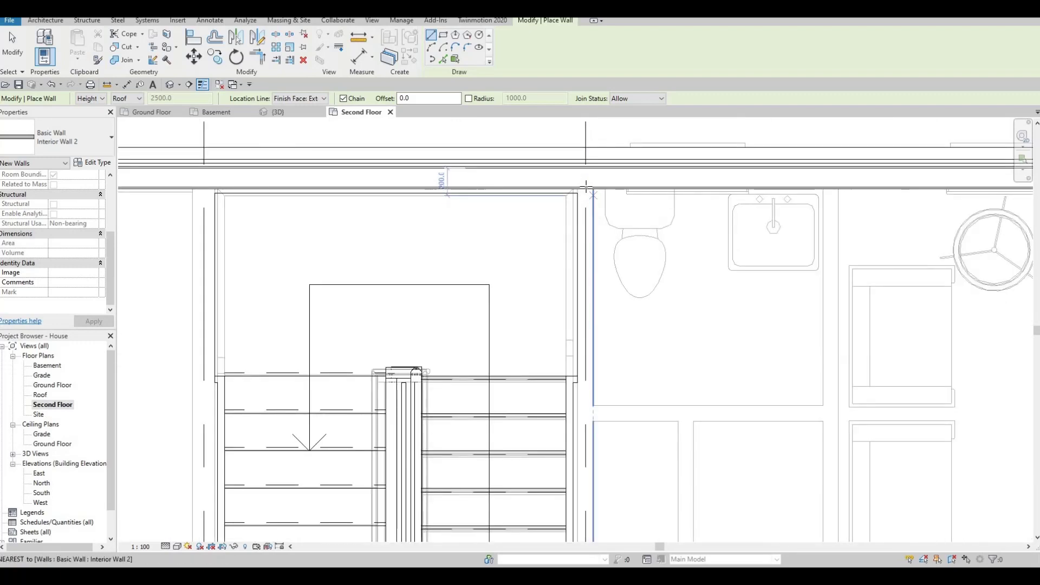
click(586, 187)
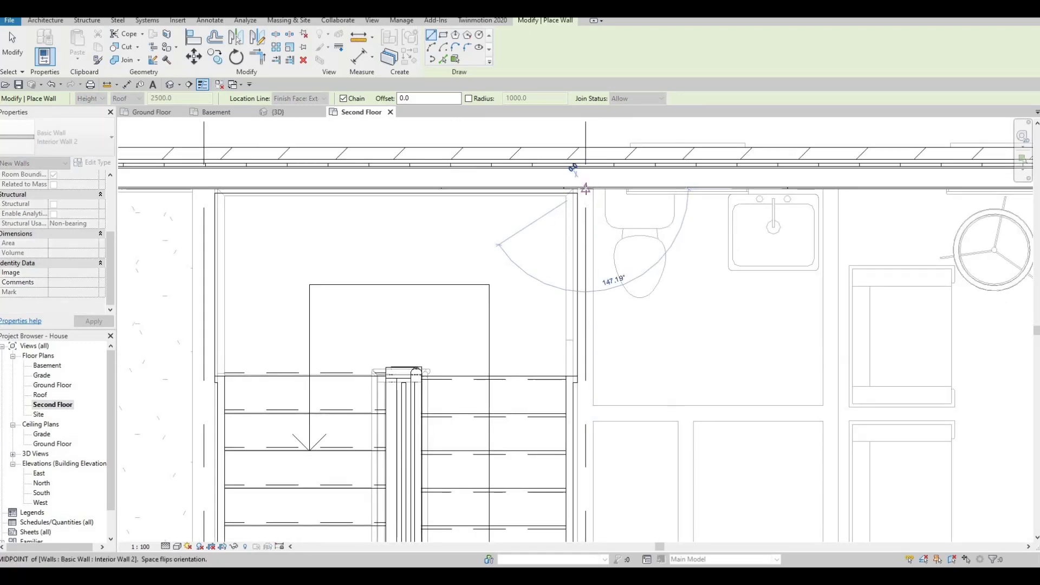
key(Escape)
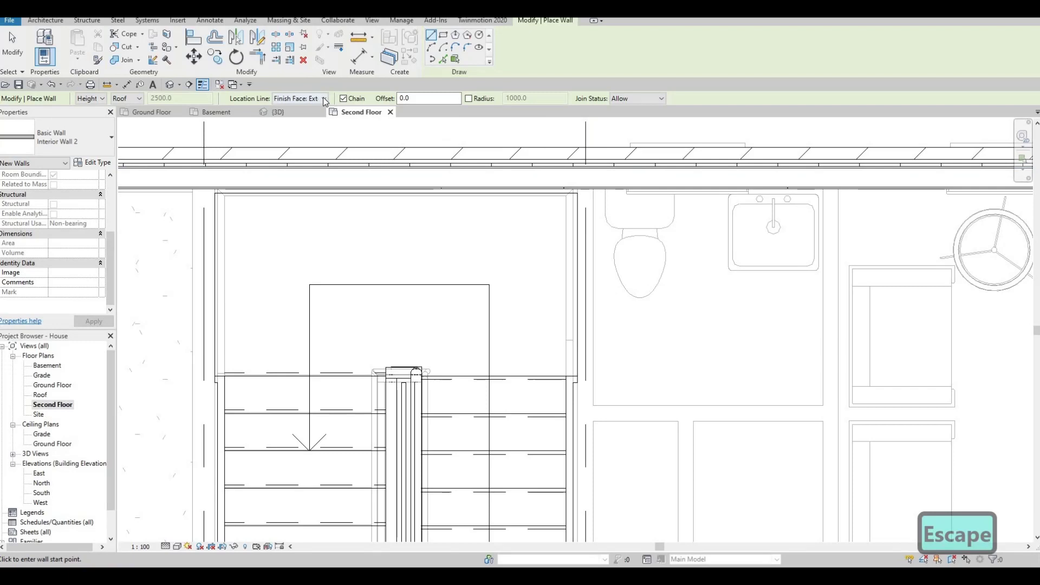
Set the location line to Wall Centerline and draw a wall along the stairwell's right-hand grid, from the upper exterior wall to the stair-foot grid
click(324, 99)
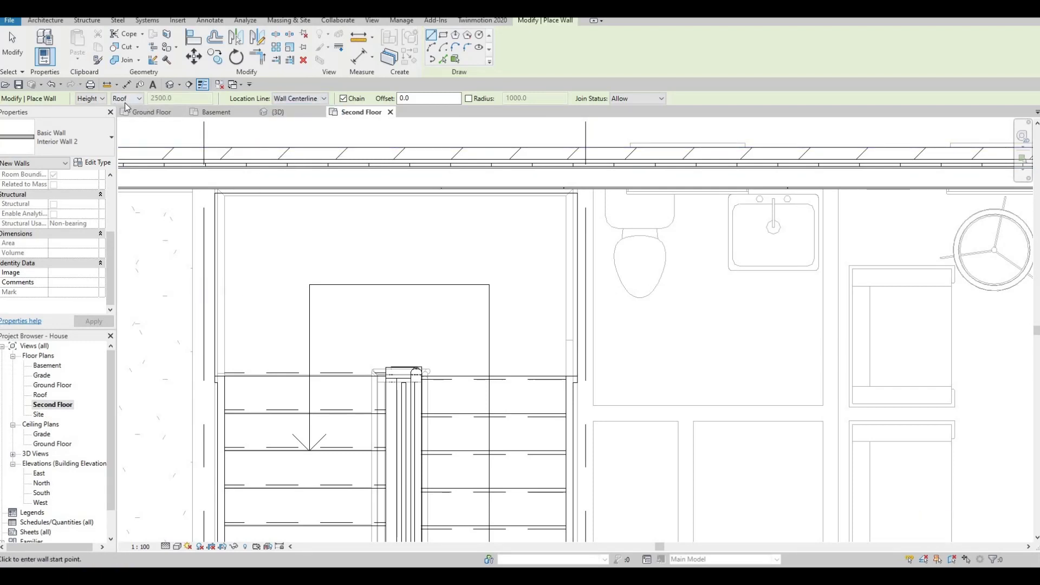
click(586, 188)
scroll(585, 379, down, 1)
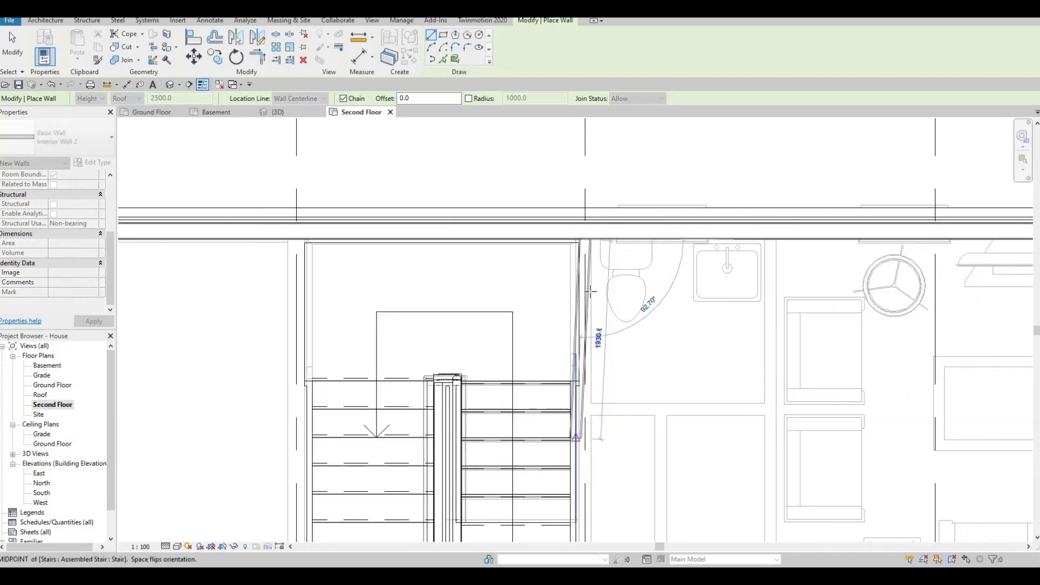
middle_drag(591, 434, 566, 163)
scroll(583, 314, up, 1)
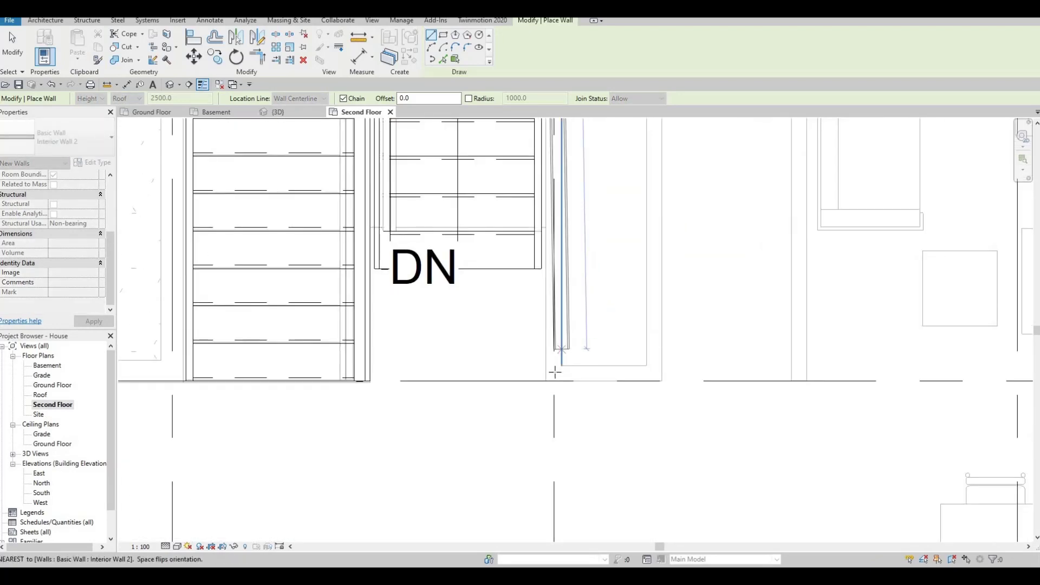
click(554, 374)
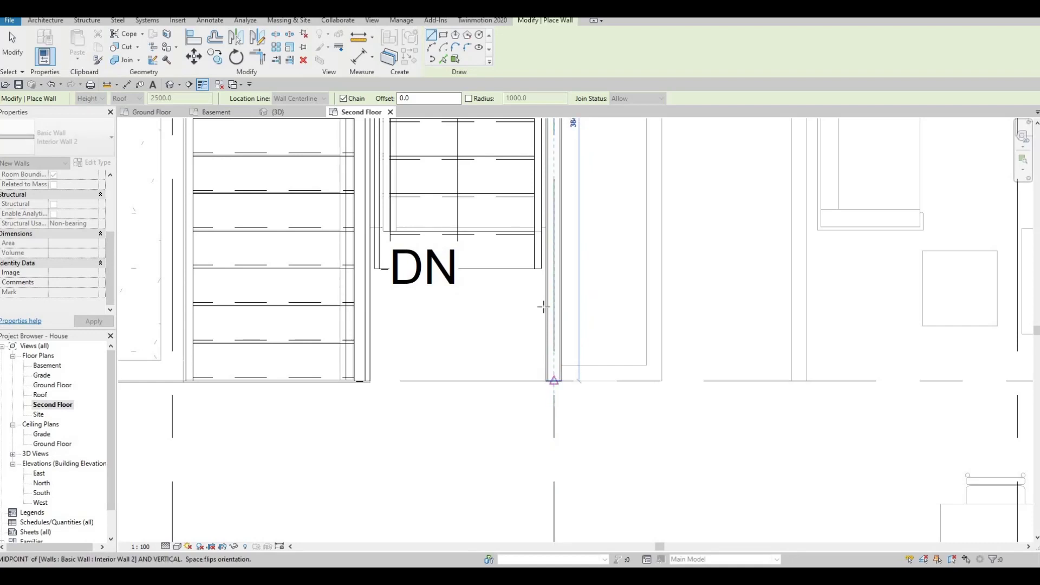
key(Escape)
Draw an interior wall about 1440 mm long across the foot of the left stair flight, from the railing's end to the stairwell's left-hand grid
scroll(523, 329, down, 1)
middle_drag(523, 329, 599, 304)
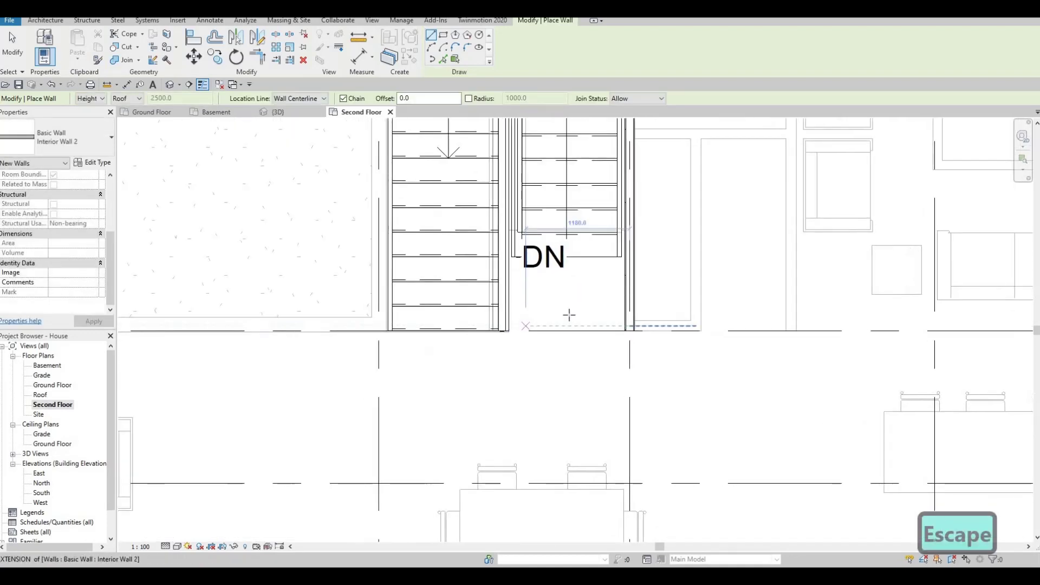
scroll(584, 309, up, 1)
middle_drag(640, 258, 633, 311)
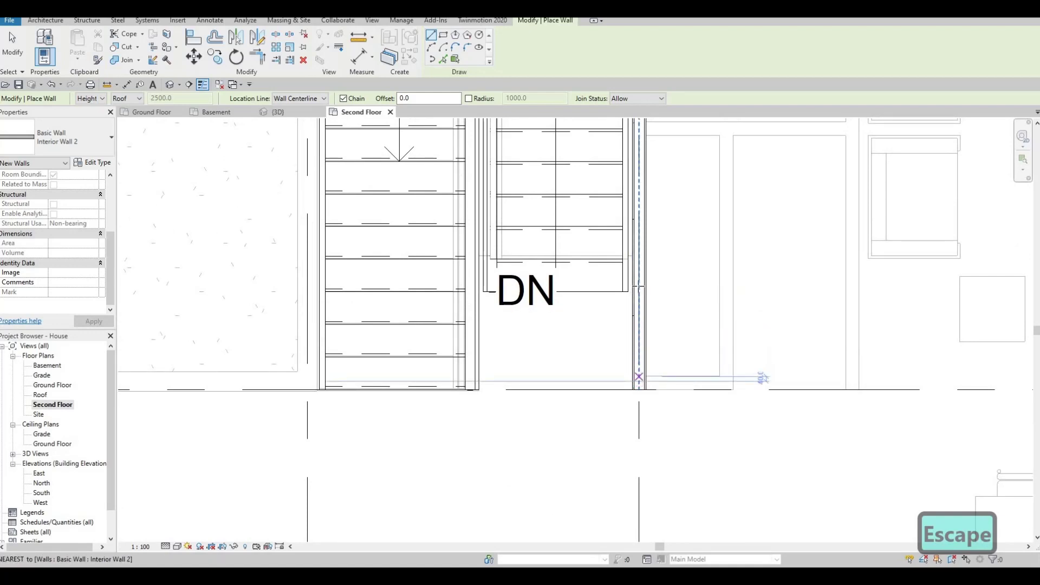
click(639, 376)
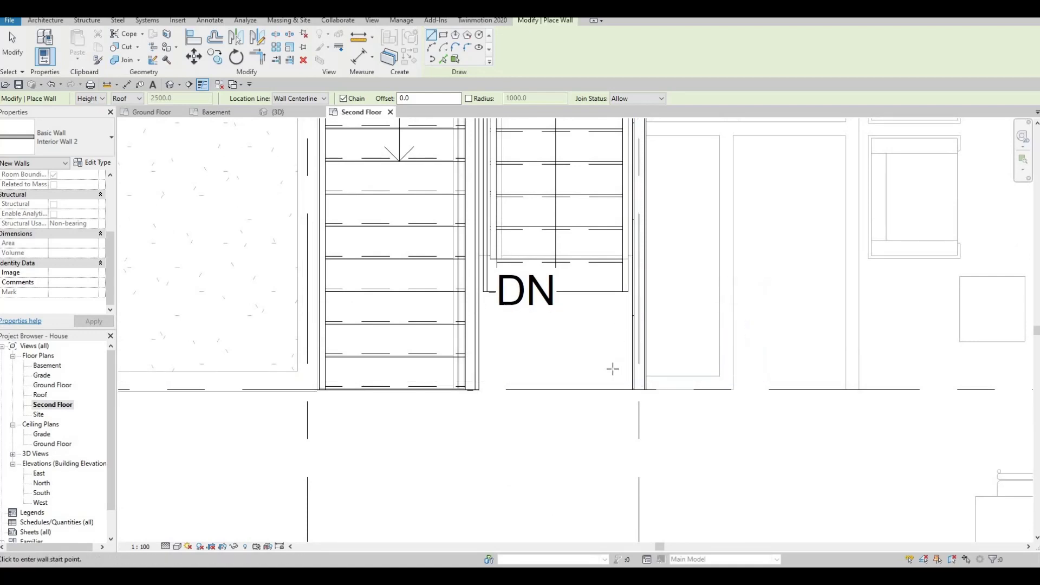
middle_drag(478, 389, 640, 352)
scroll(639, 353, up, 1)
scroll(638, 354, up, 1)
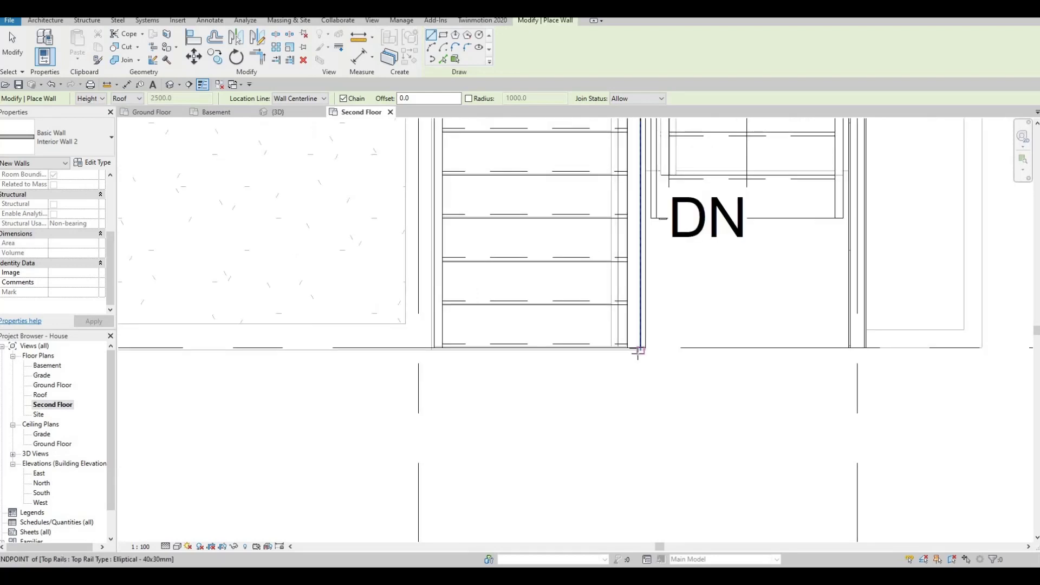
click(638, 353)
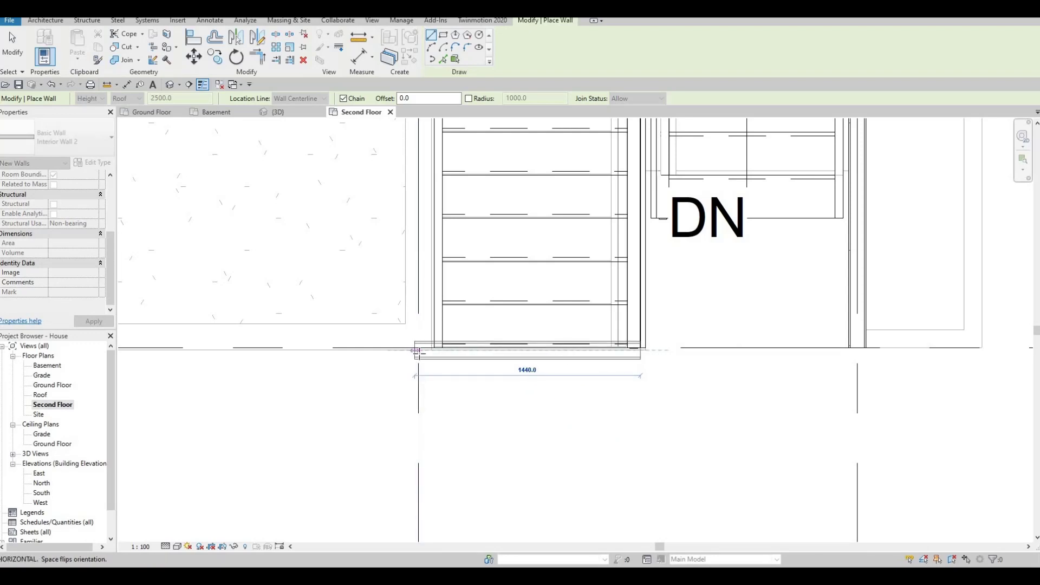
click(418, 352)
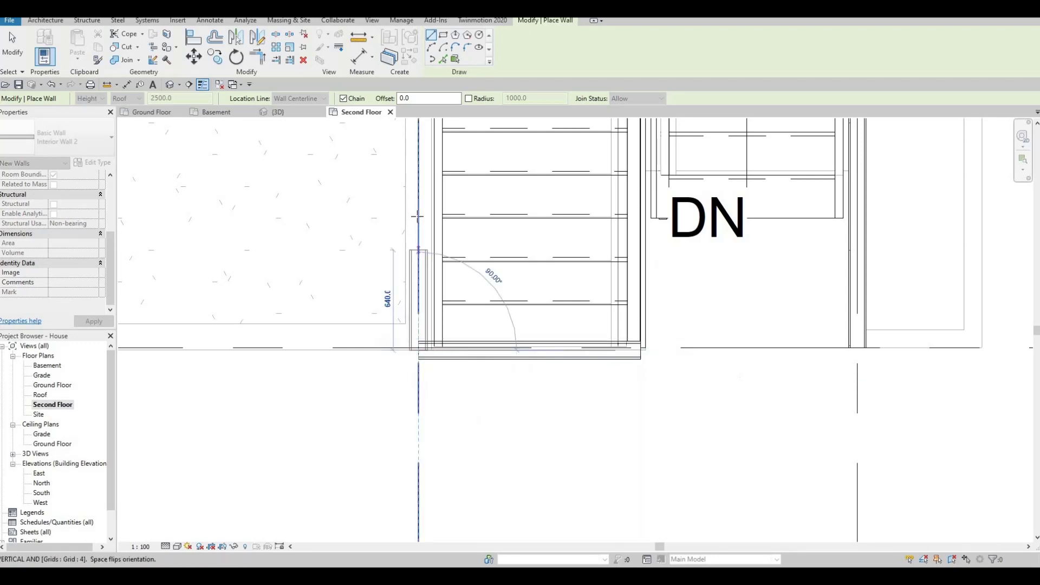
Continue the interior wall up the stairwell's left-hand grid to the upper exterior wall and end the chain
middle_drag(423, 159, 418, 347)
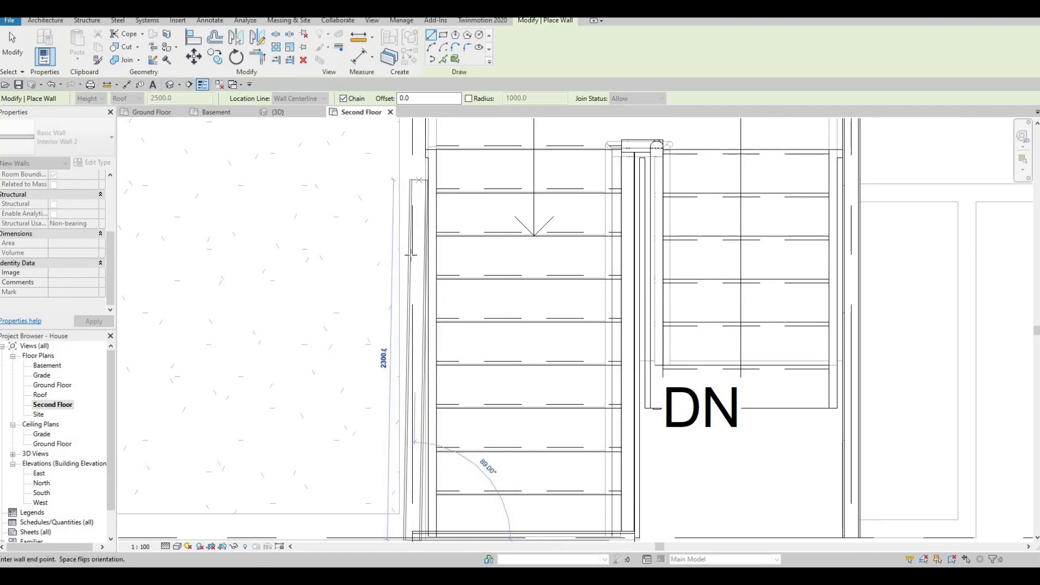
middle_drag(408, 176, 401, 325)
middle_drag(408, 193, 407, 246)
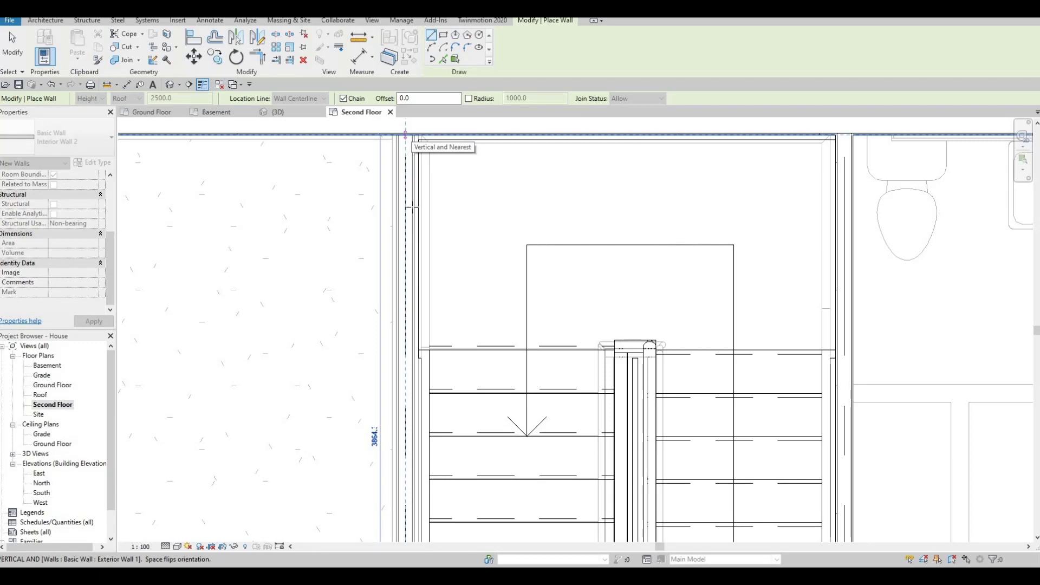
key(Escape)
scroll(437, 255, down, 2)
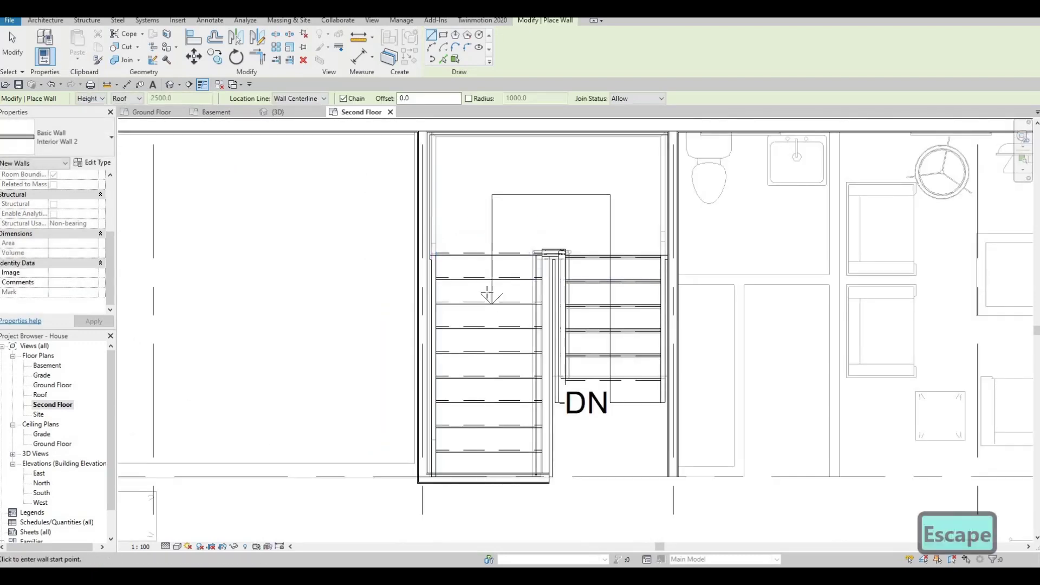
Examine how the new interior wall meets the stair railing at the foot of the left flight
scroll(517, 440, up, 1)
middle_drag(518, 440, 511, 350)
scroll(511, 350, down, 2)
scroll(509, 379, up, 8)
scroll(612, 370, up, 1)
middle_drag(612, 370, 644, 341)
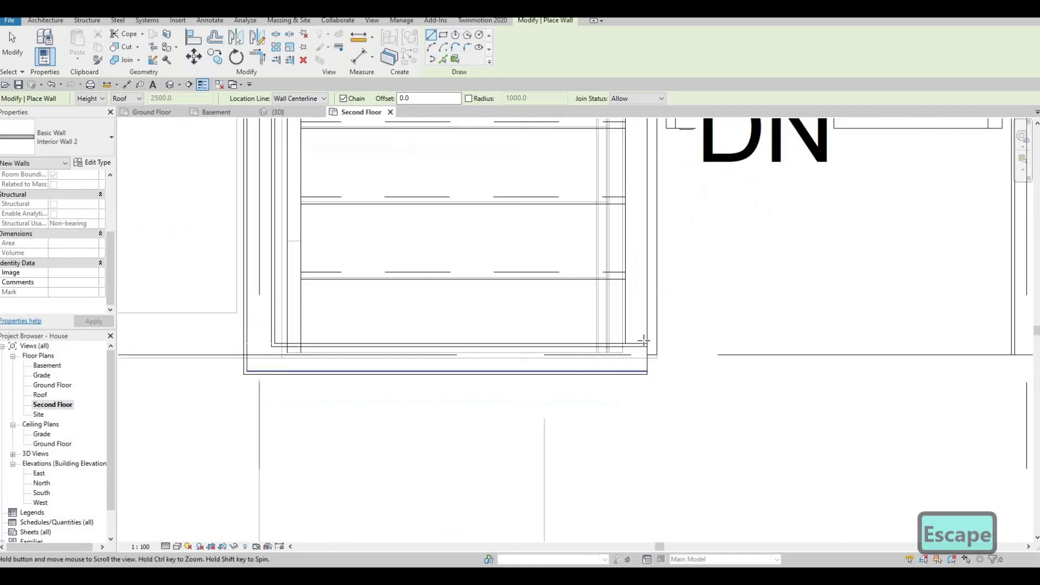
scroll(627, 397, down, 5)
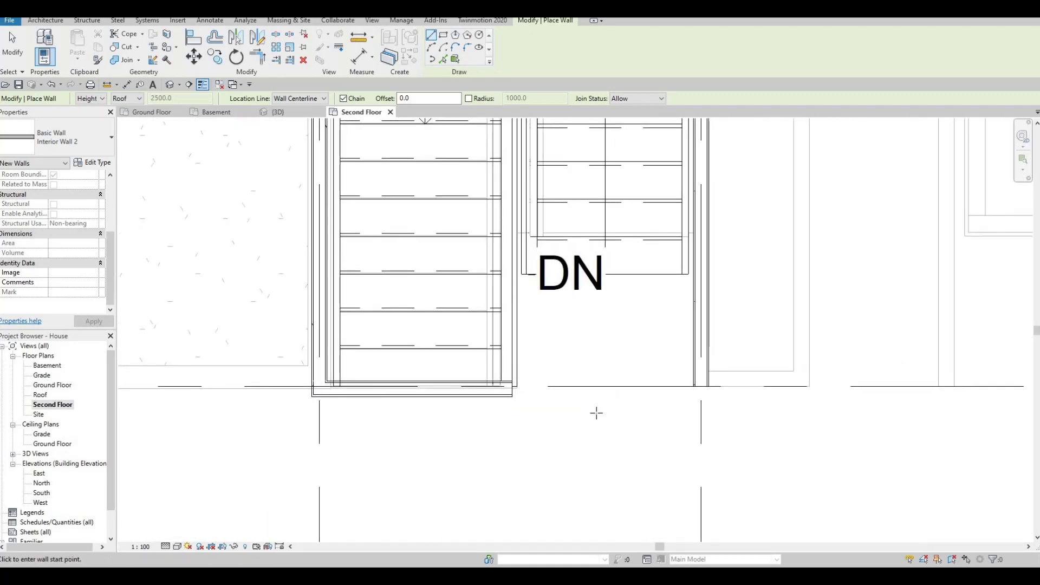
middle_drag(593, 402, 566, 381)
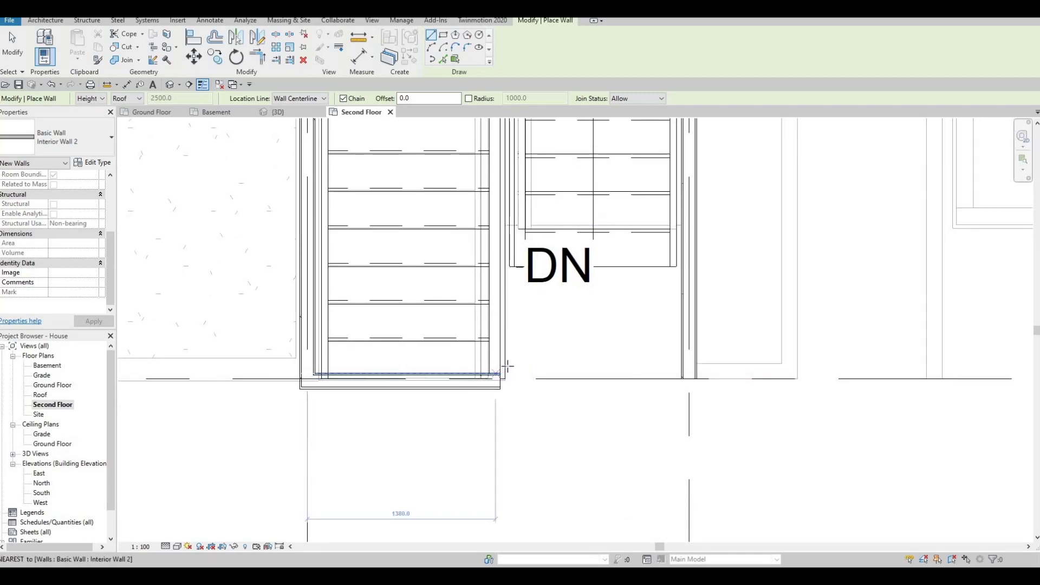
scroll(507, 389, up, 1)
middle_drag(563, 360, 582, 308)
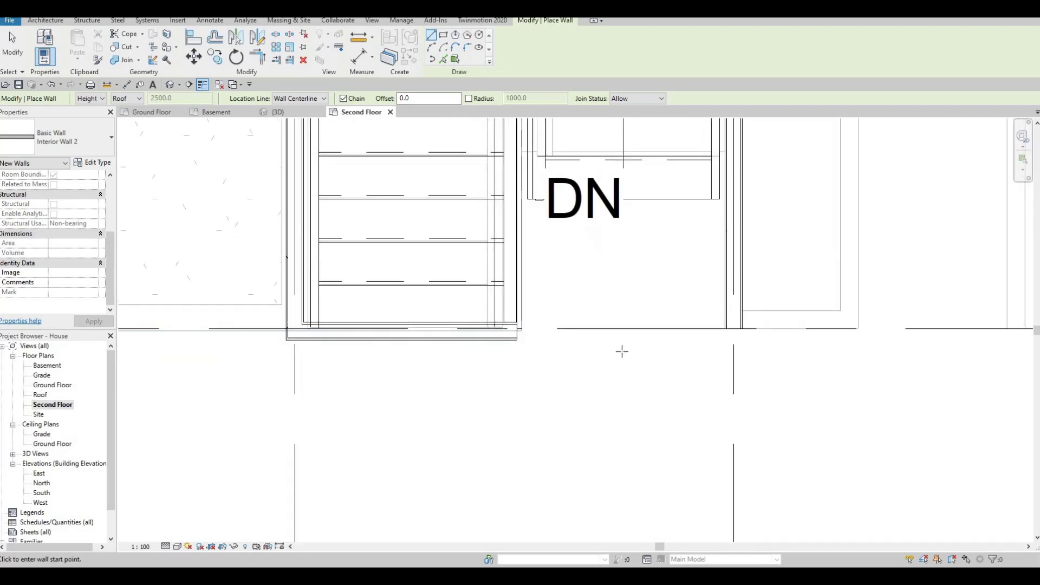
scroll(616, 351, down, 5)
scroll(515, 357, down, 2)
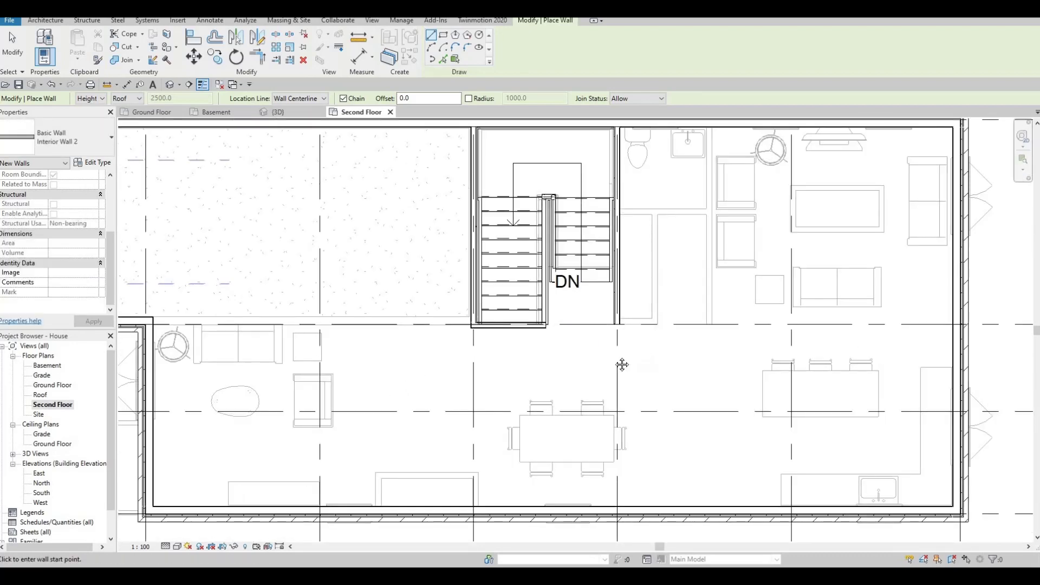
Draw an Interior Wall 2 partition along the washroom's right-hand side, from the upper exterior wall to just above grid B
middle_drag(622, 365, 612, 339)
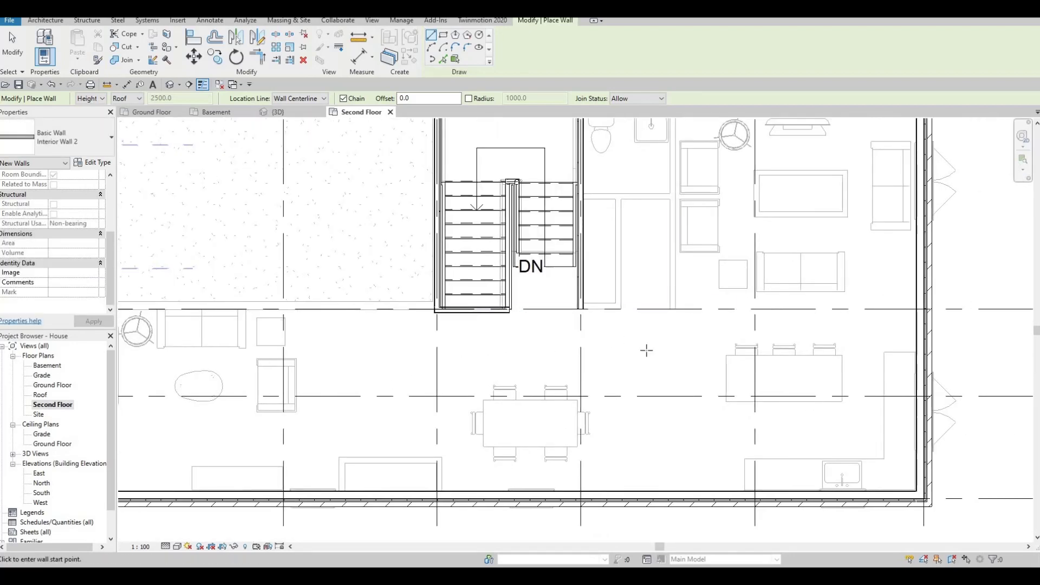
middle_drag(646, 350, 622, 398)
key(F1)
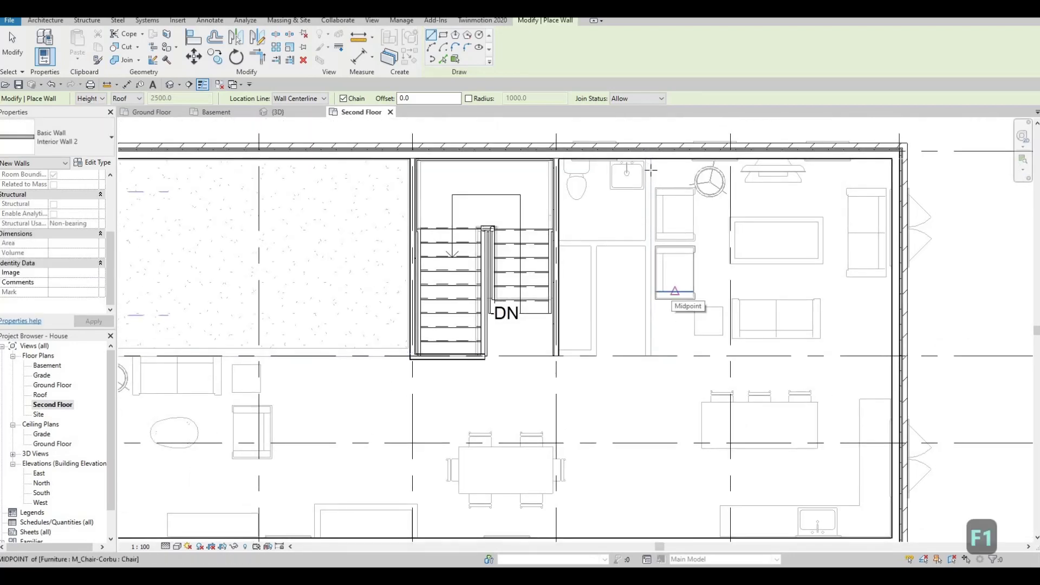
scroll(646, 157, up, 2)
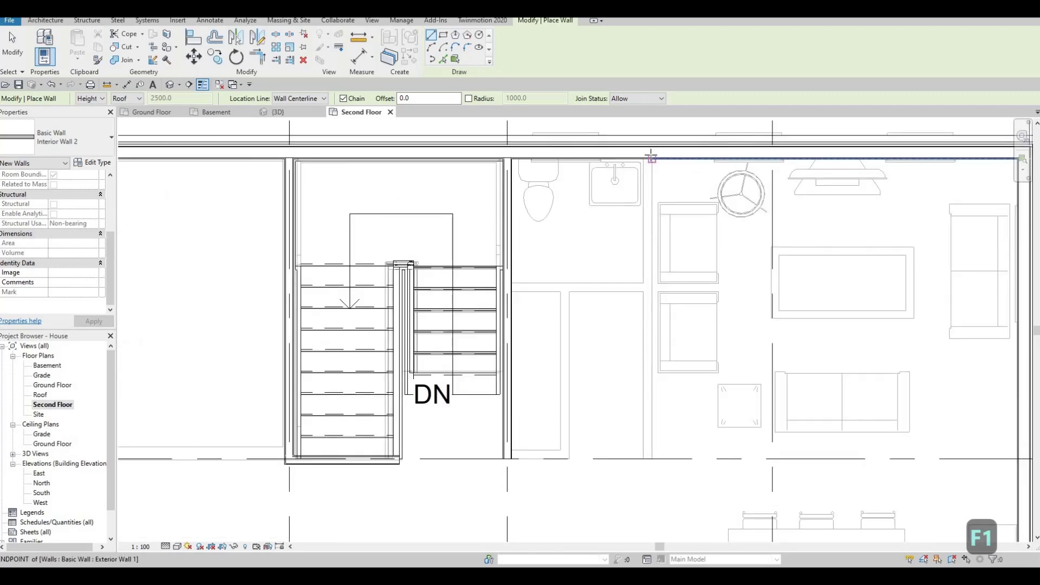
click(648, 157)
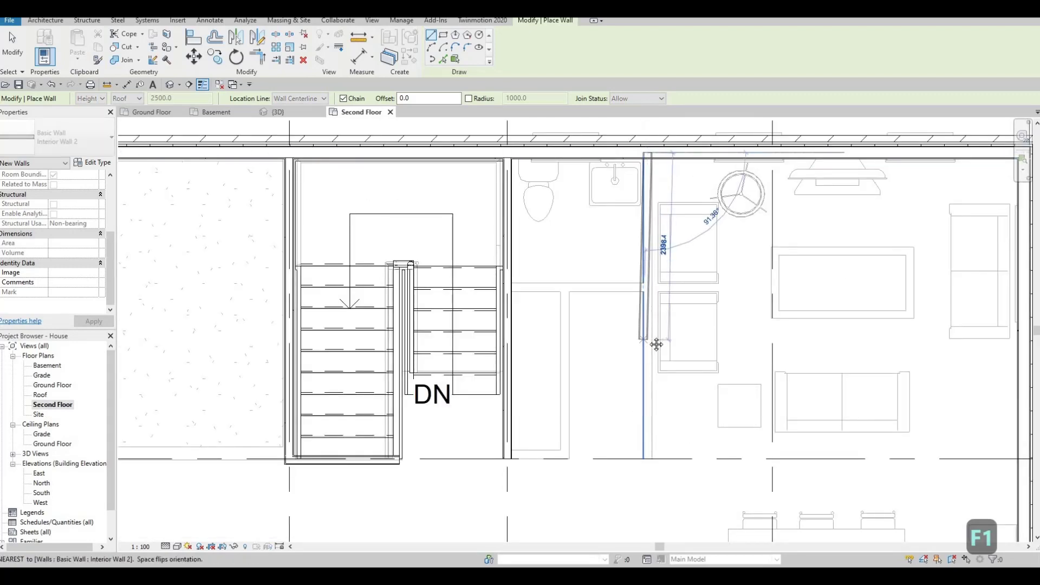
middle_drag(647, 462, 653, 374)
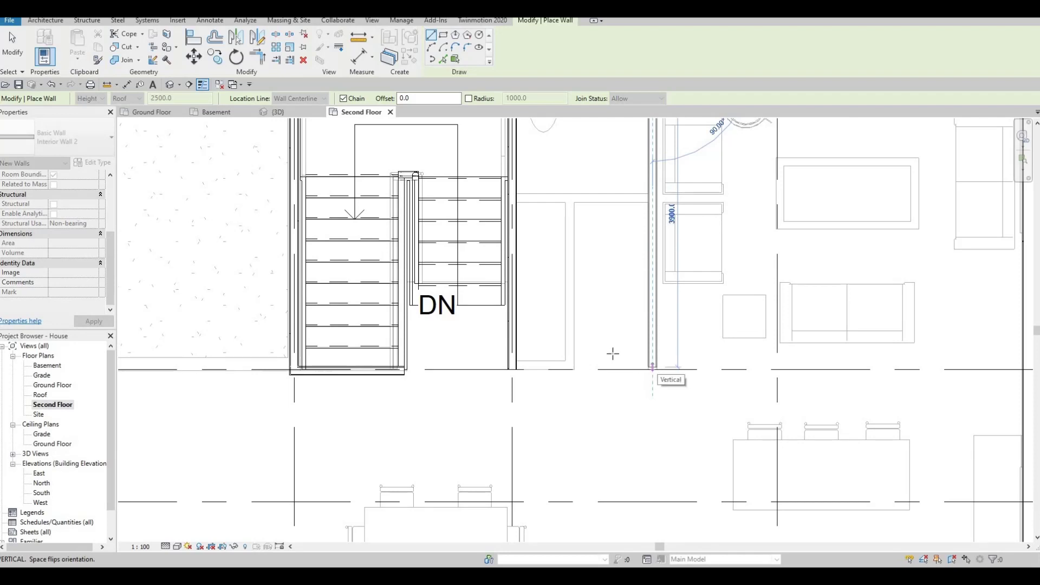
scroll(612, 353, down, 2)
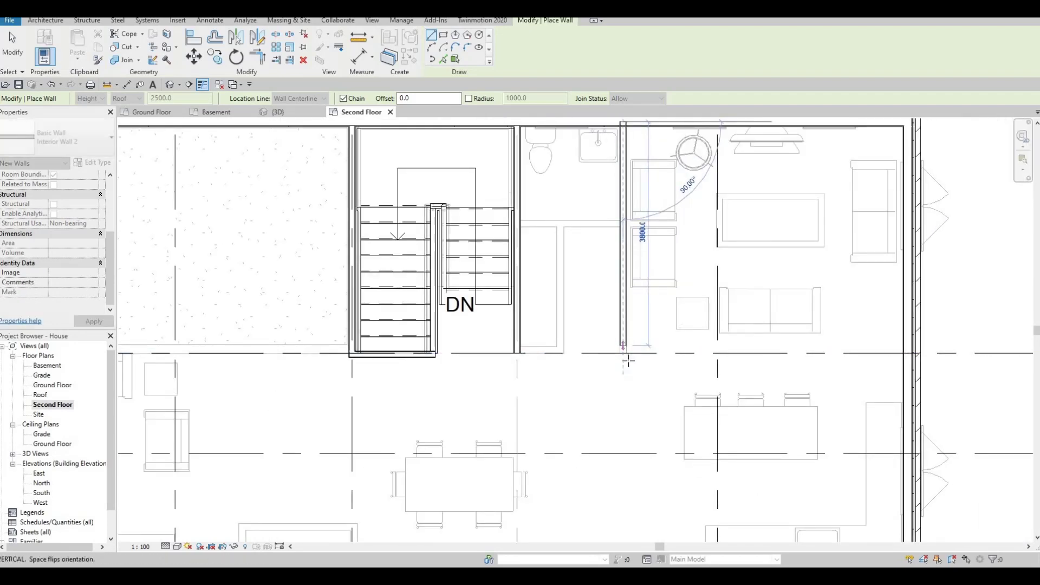
scroll(627, 360, down, 1)
scroll(627, 342, down, 1)
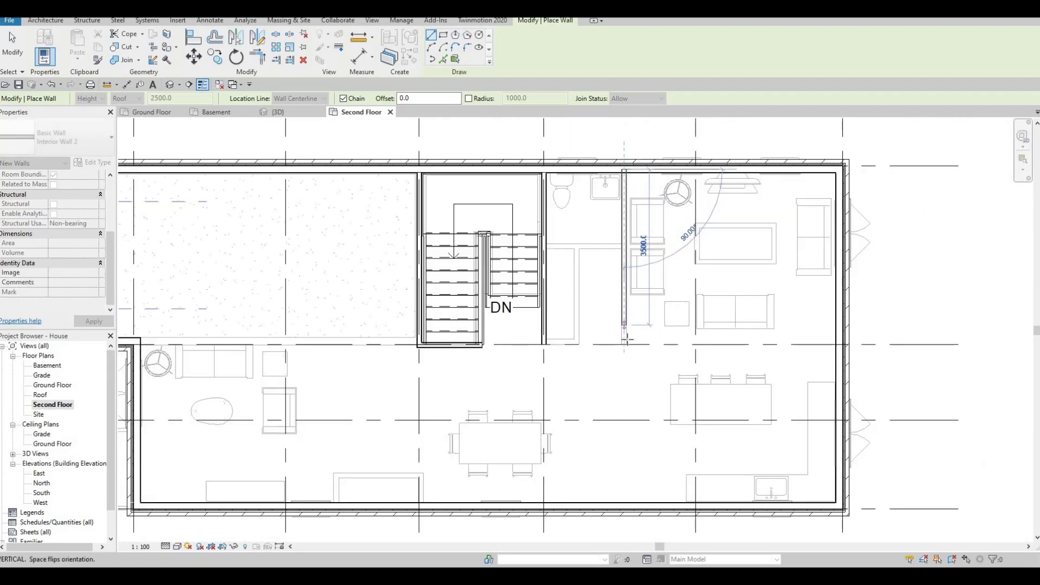
click(624, 338)
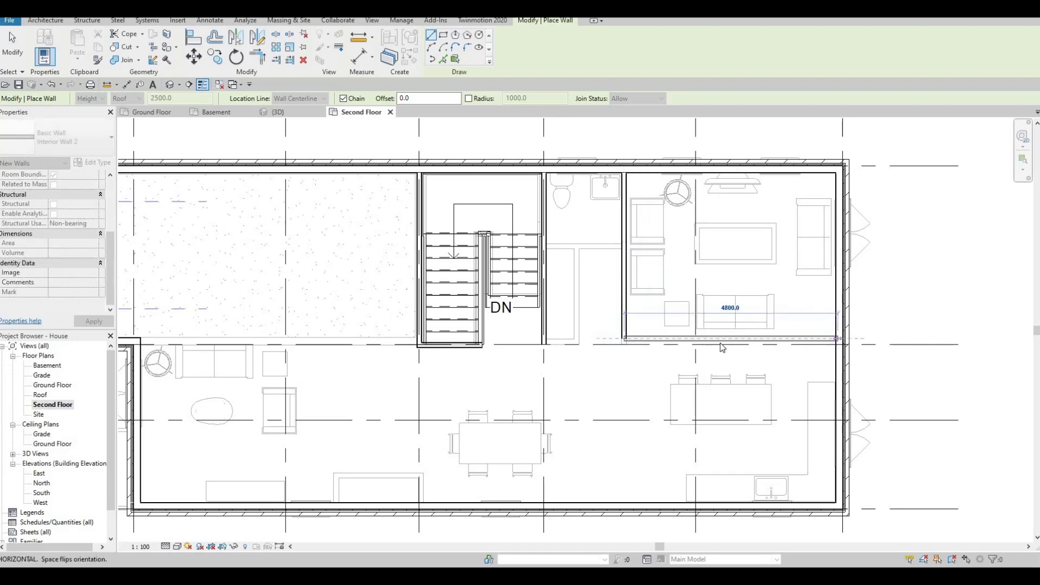
Continue the partition horizontally about 4900 mm to the right-hand exterior wall and end the wall chain
click(681, 348)
key(Escape)
key(Escape)
Nudge the new horizontal partition four increments down toward grid B
click(675, 340)
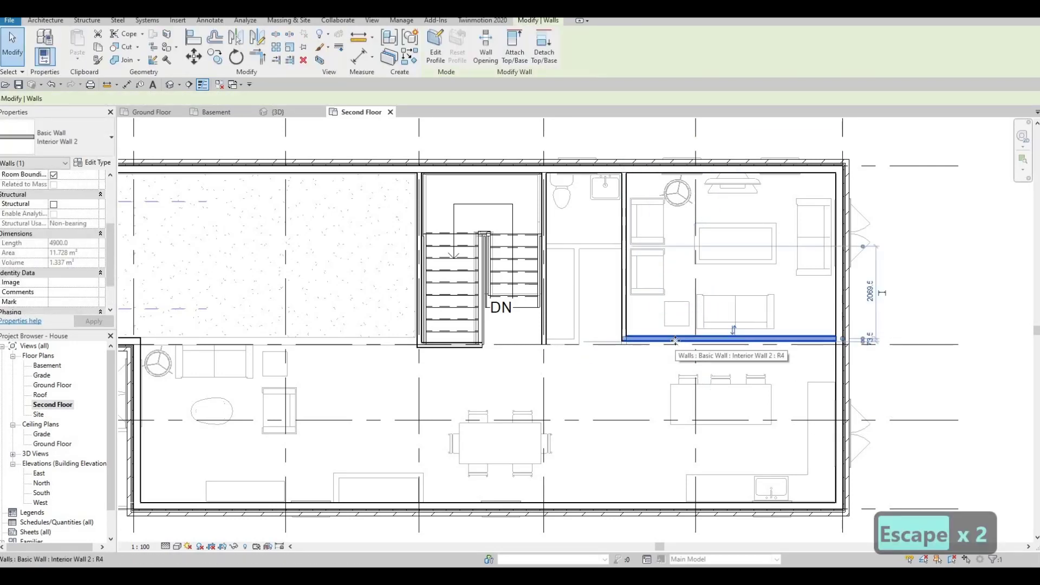
key(Down)
key(Down)
key(Down)
key(Down)
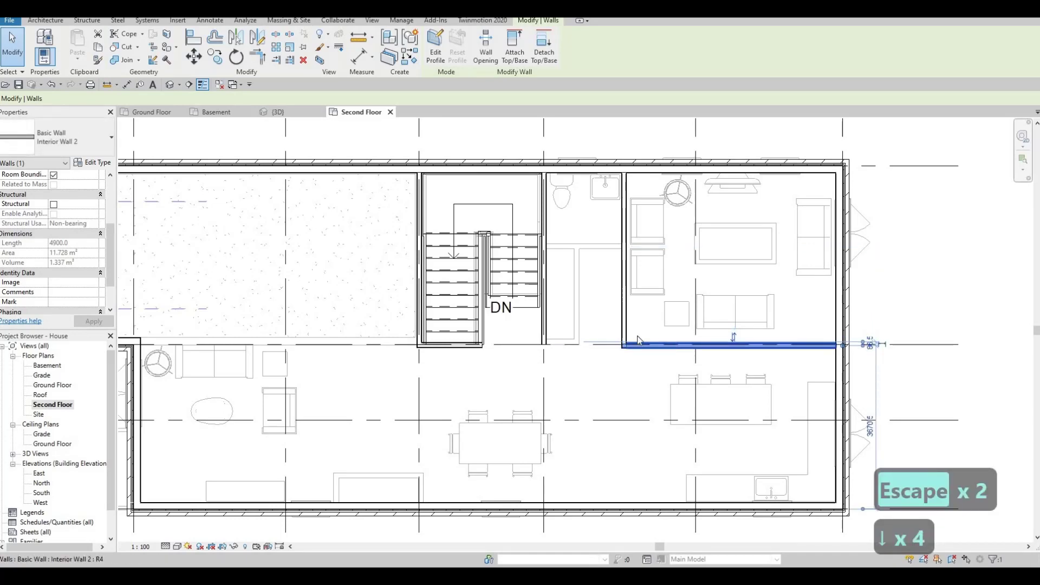
key(Escape)
Nudge the horizontal partition one increment up to align it with grid B
scroll(672, 341, down, 3)
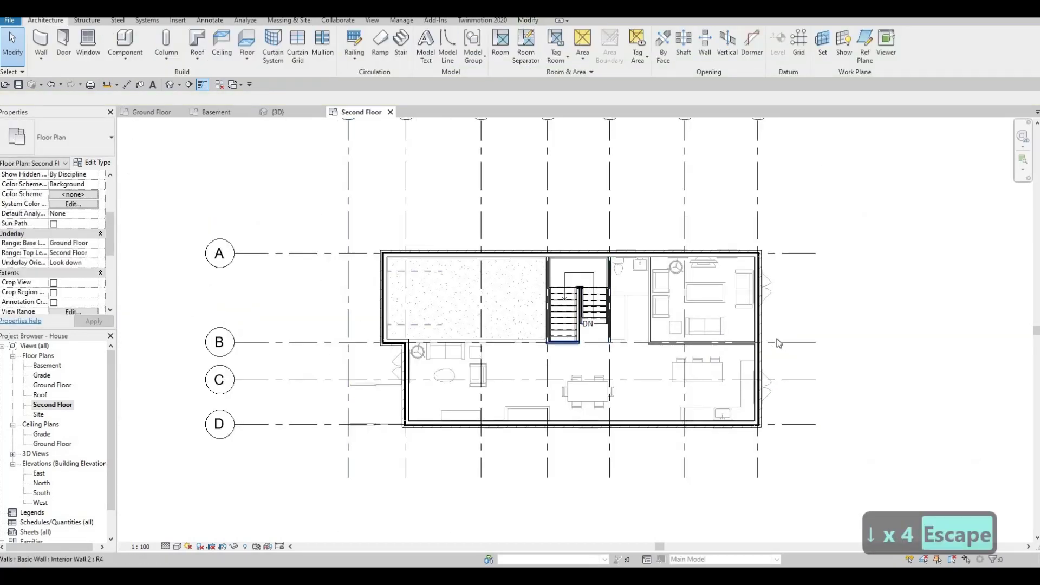
scroll(708, 365, up, 5)
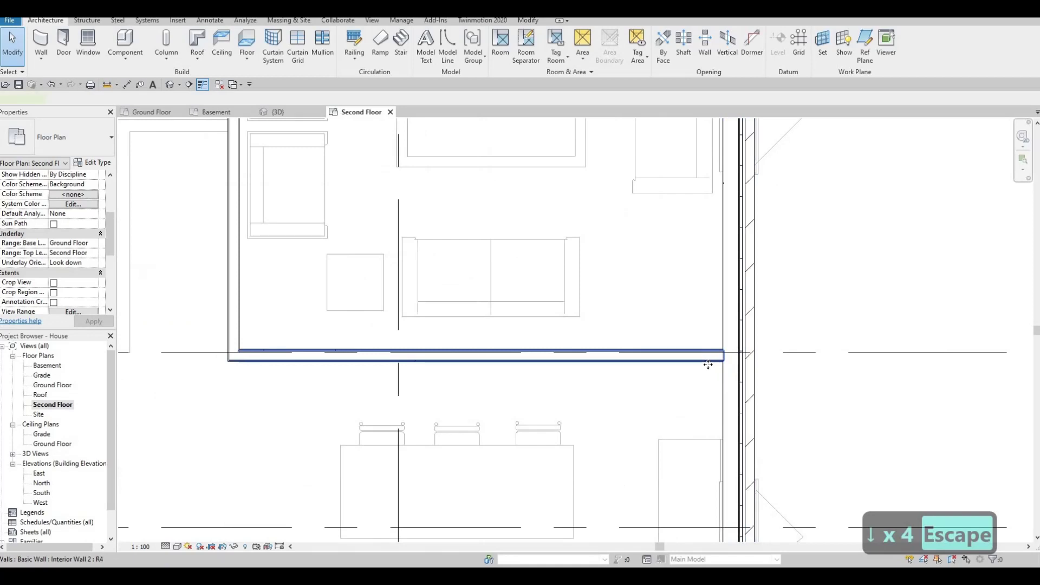
click(708, 365)
key(Up)
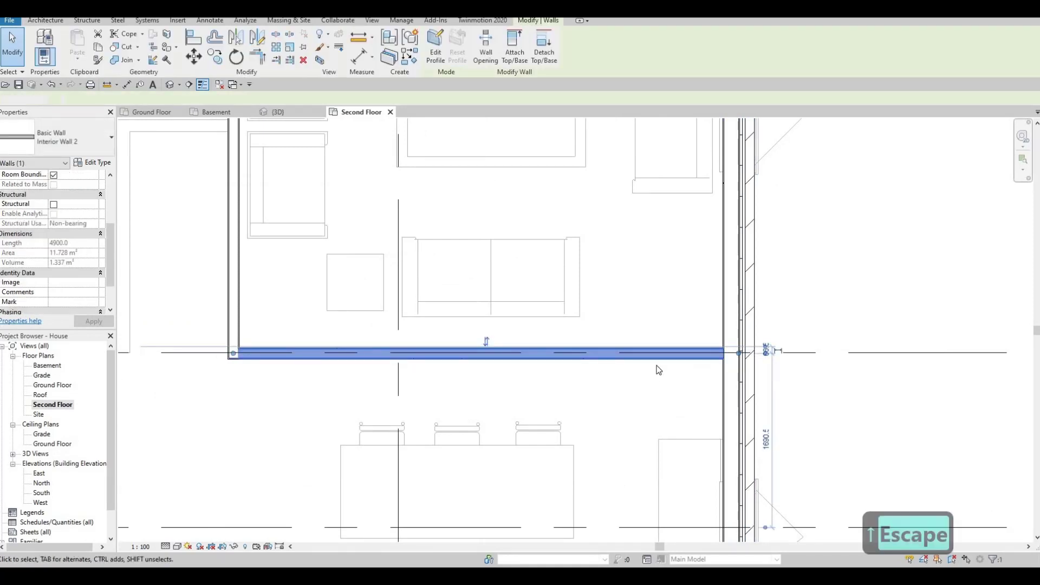
key(Escape)
scroll(592, 413, down, 3)
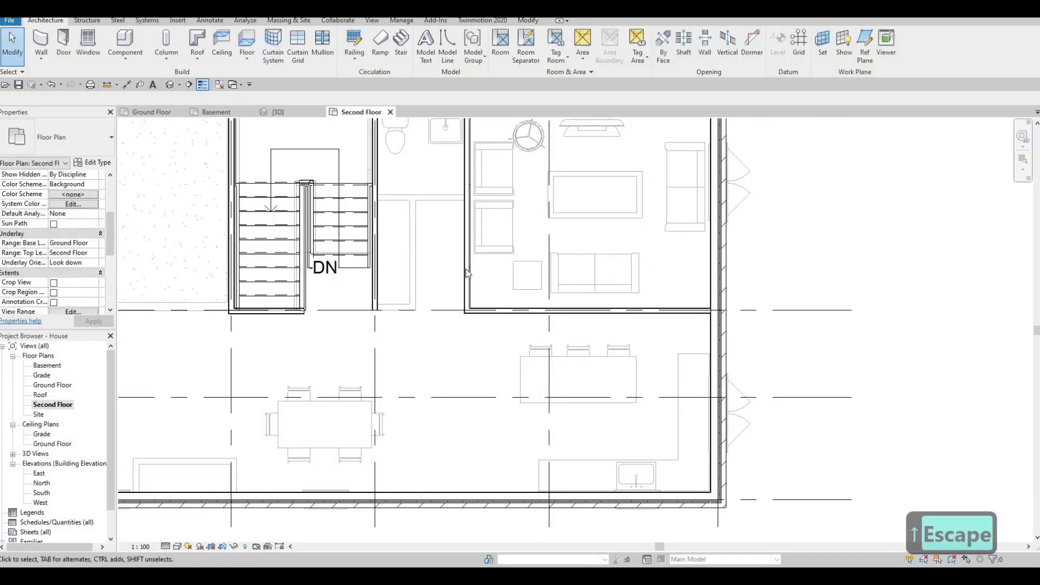
middle_drag(420, 281, 467, 269)
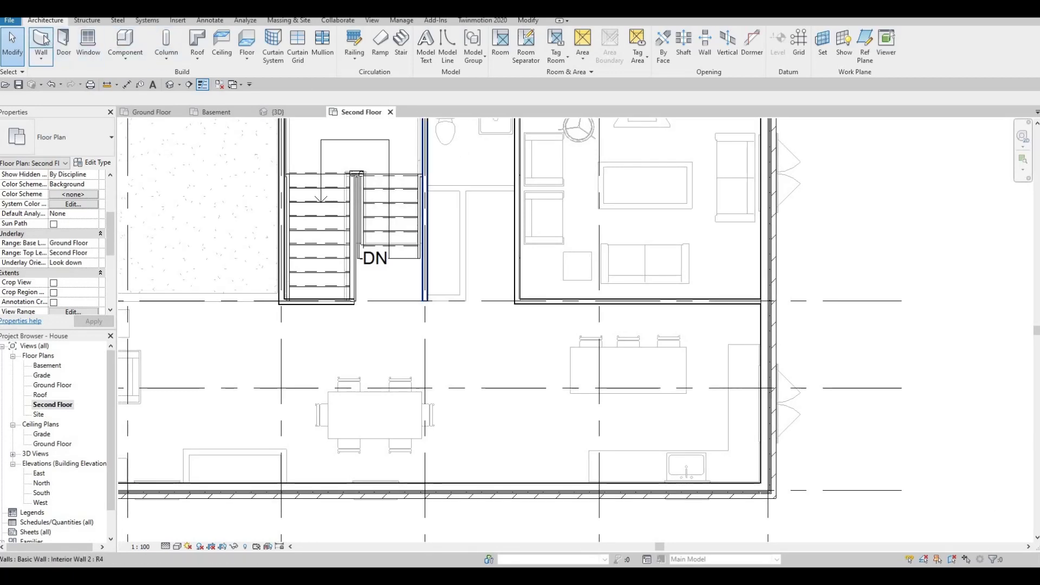
middle_drag(483, 274, 578, 298)
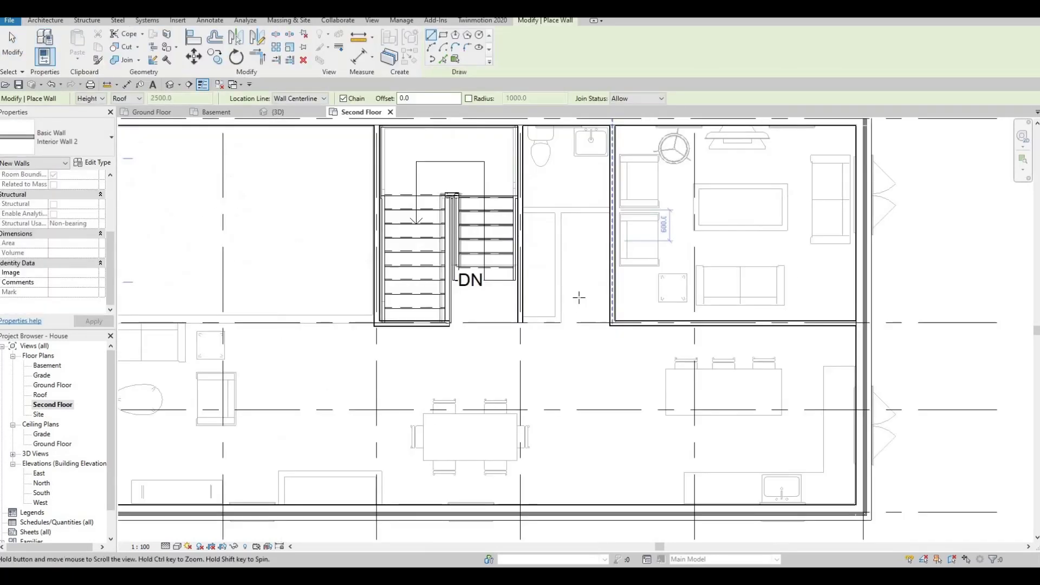
middle_drag(392, 281, 599, 282)
middle_drag(571, 365, 627, 277)
scroll(610, 277, up, 1)
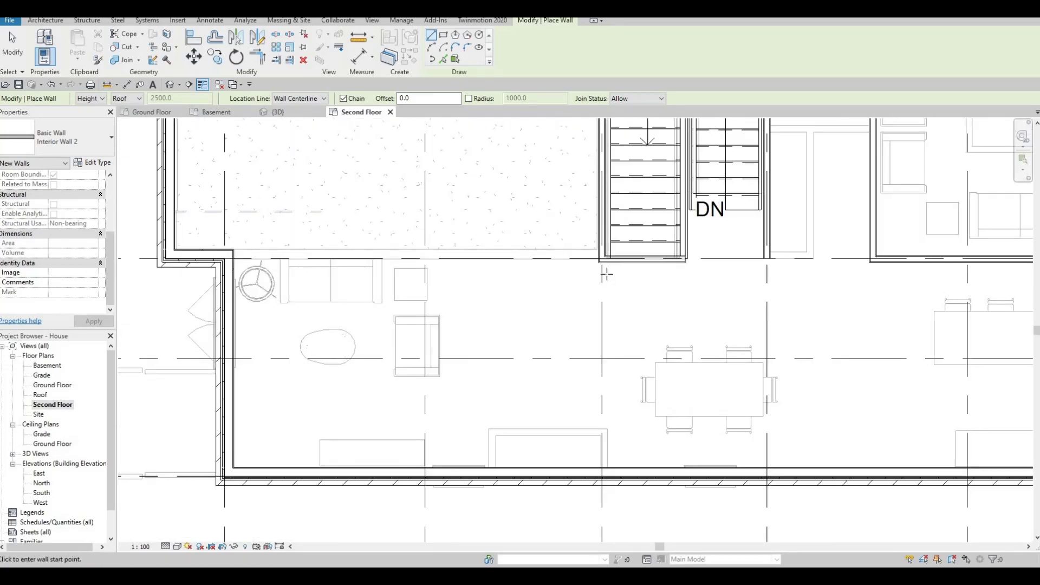
key(Escape)
key(Escape)
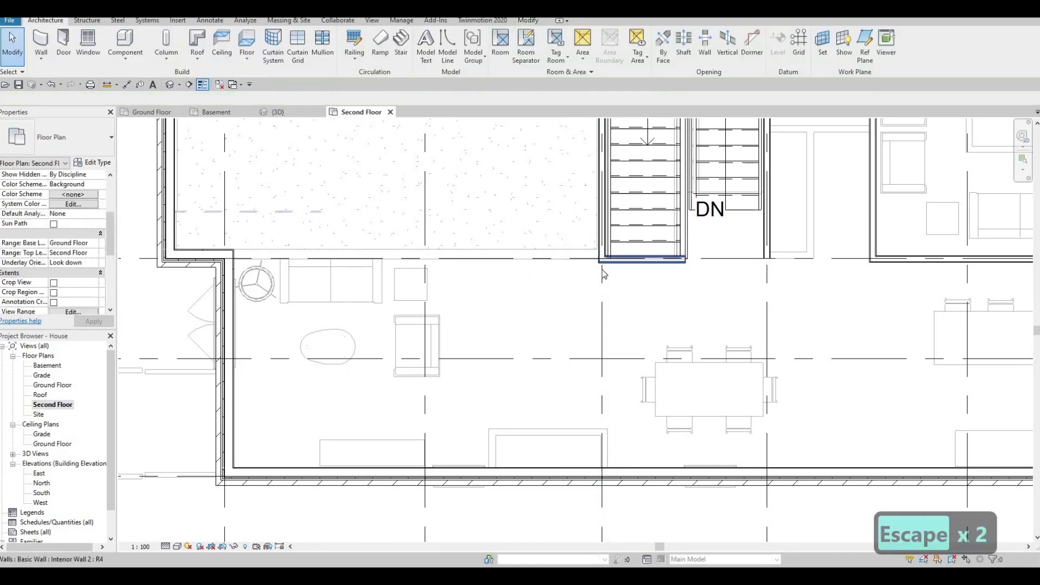
Extend the stairwell's left-hand wall down past grid B to a length of about 4700 mm
click(603, 259)
drag(603, 275, 602, 301)
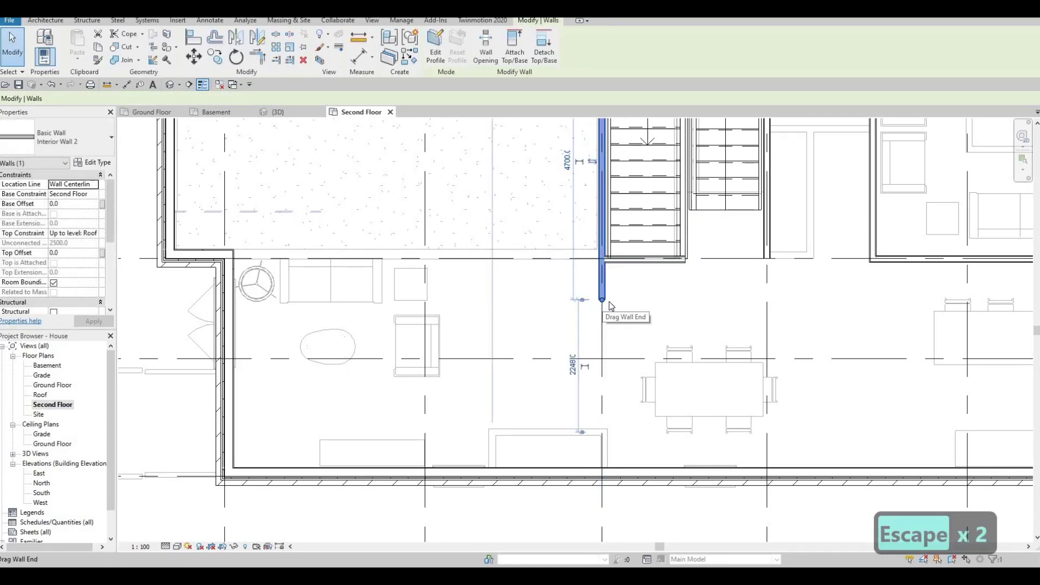
key(Escape)
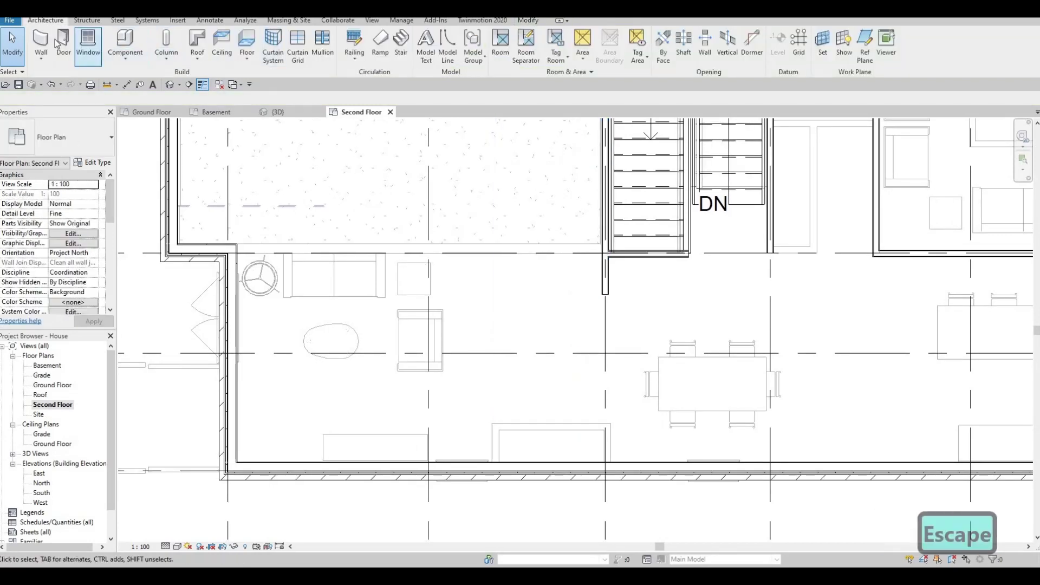
Draw a 4000 mm interior wall near grid B, starting beside the left exterior notch, and continue it down to the lower exterior wall
key(w)
key(a)
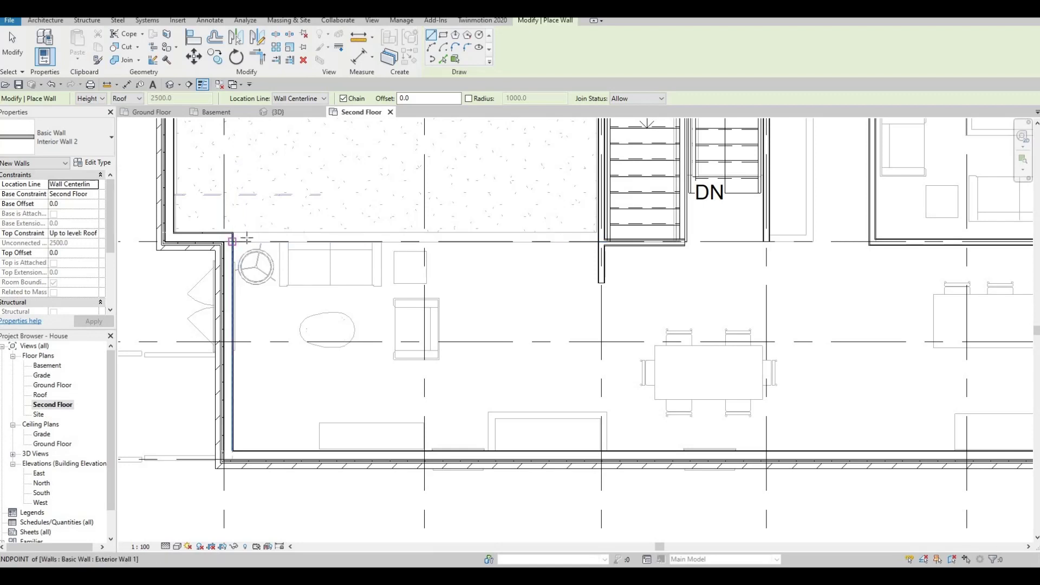
click(246, 236)
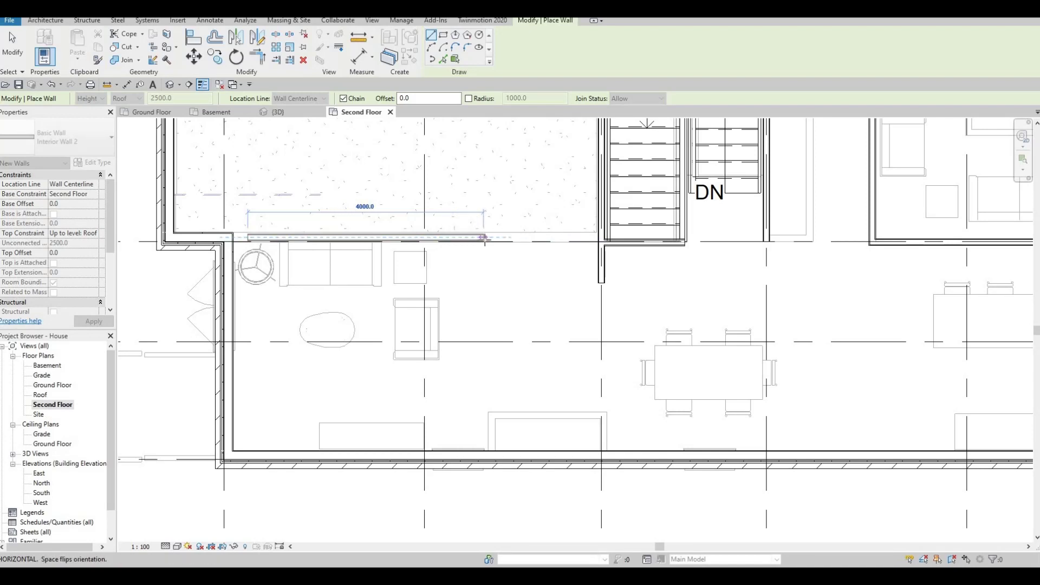
click(480, 341)
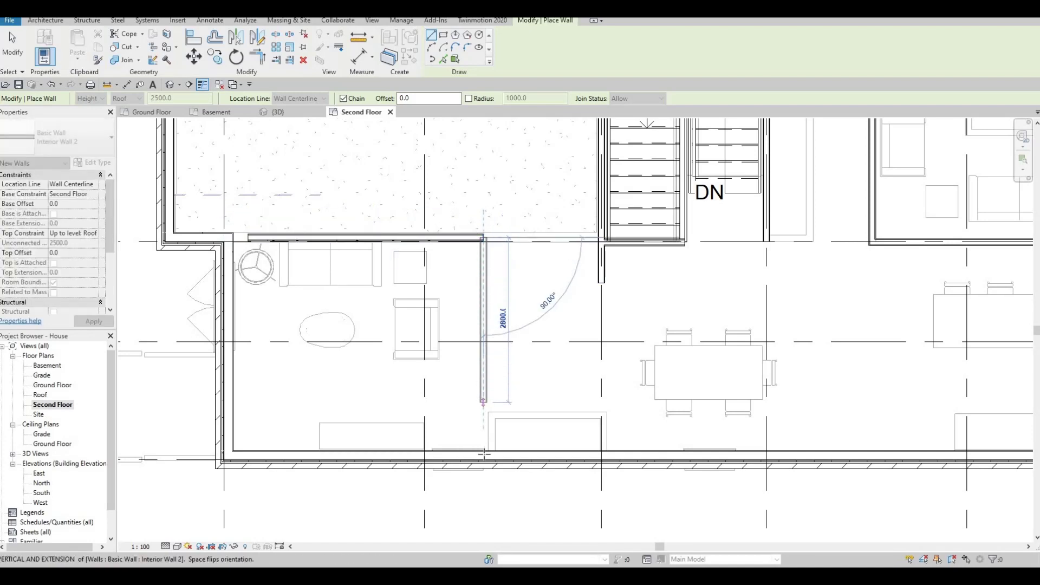
key(Escape)
key(Escape)
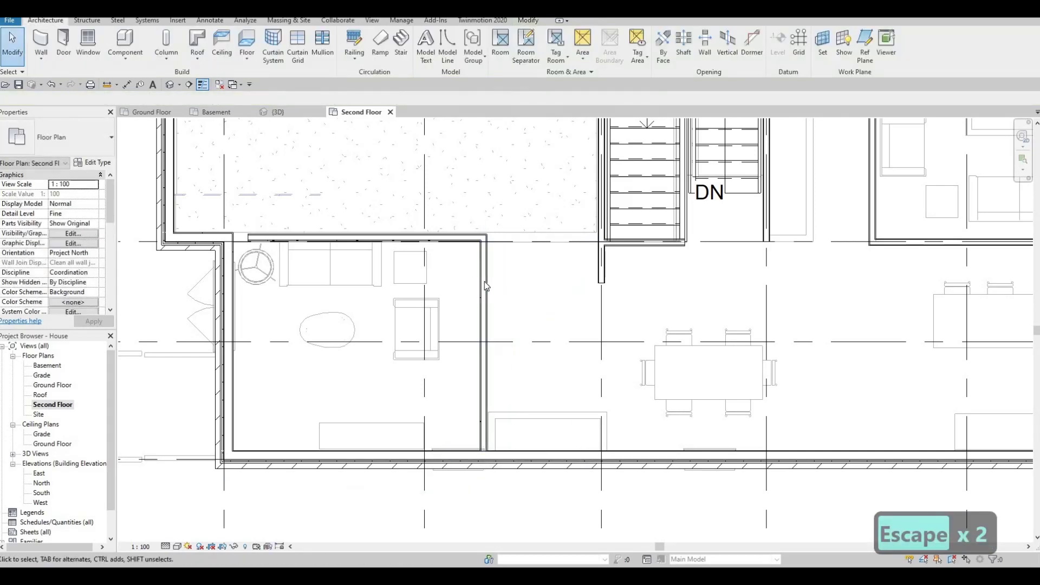
Set the Second Floor plan's underlay base level to None
scroll(570, 324, down, 2)
middle_drag(590, 305, 578, 326)
middle_drag(410, 237, 384, 239)
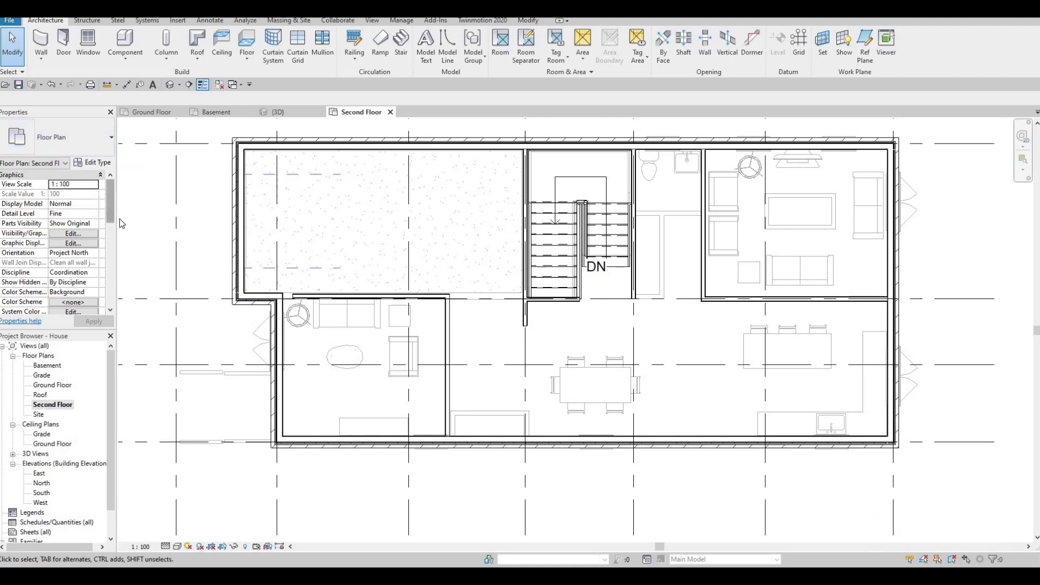
scroll(112, 219, down, 4)
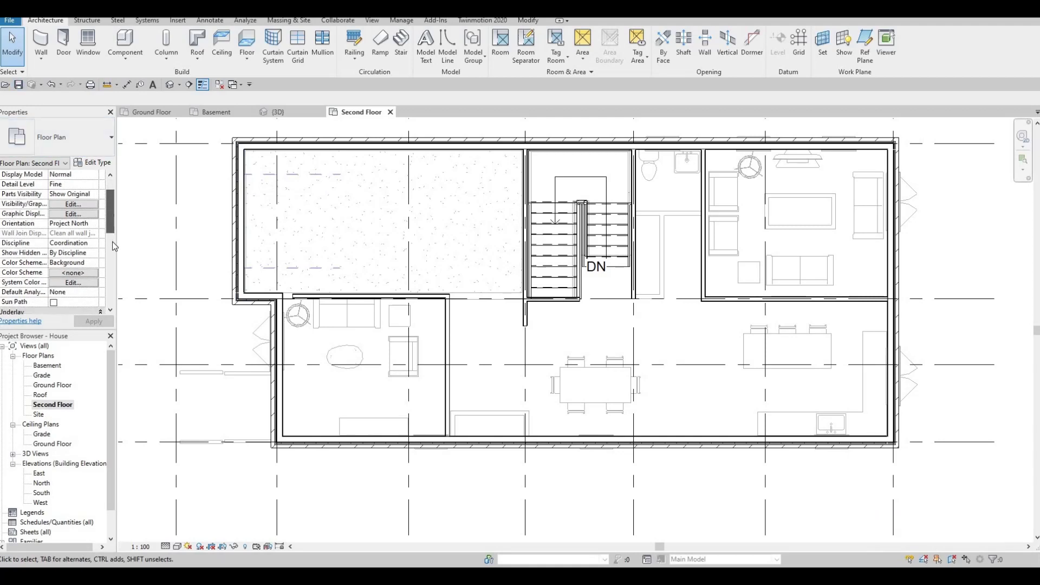
click(96, 243)
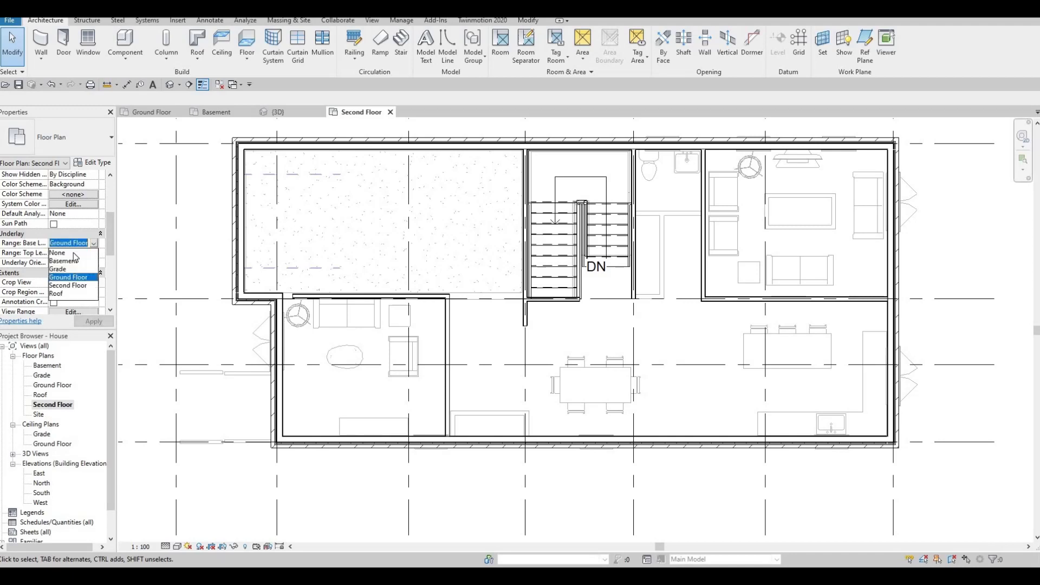
click(91, 322)
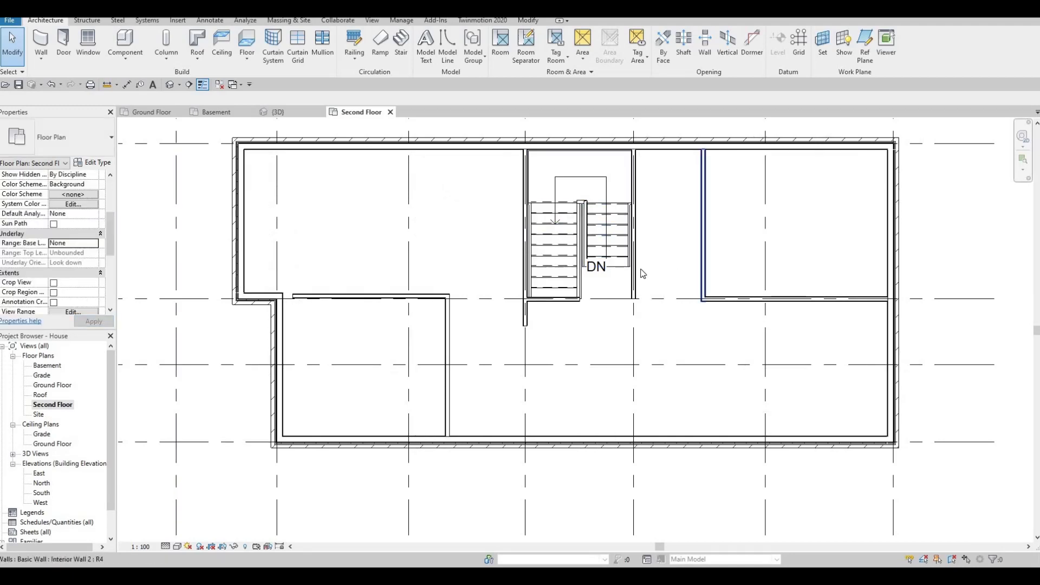
Draw a horizontal interior wall about 6600 mm long from the lower-left room's right wall to align with the upper-right room's left wall
middle_drag(648, 301, 641, 251)
middle_drag(627, 287, 609, 238)
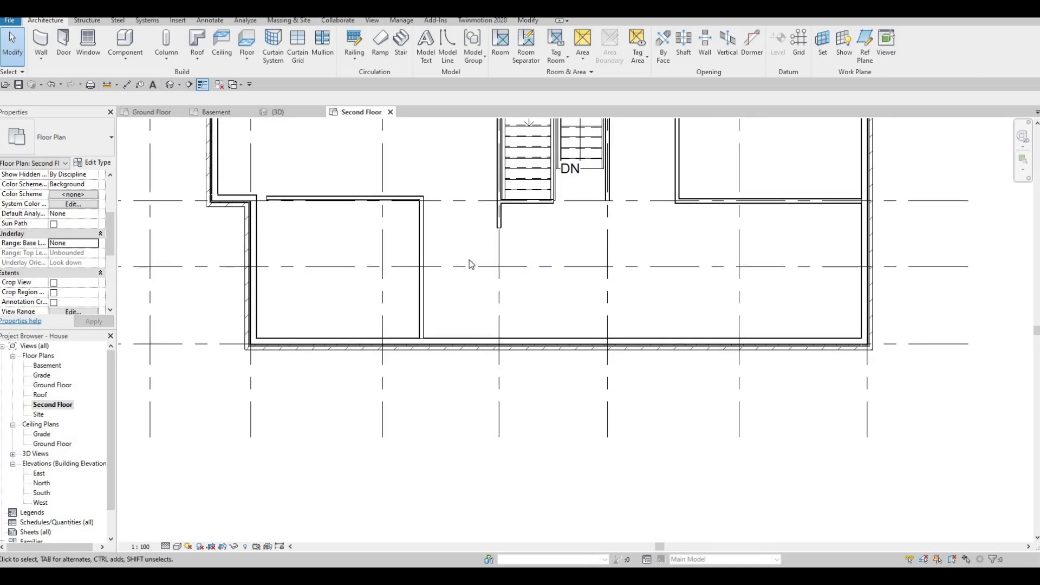
middle_drag(440, 263, 430, 265)
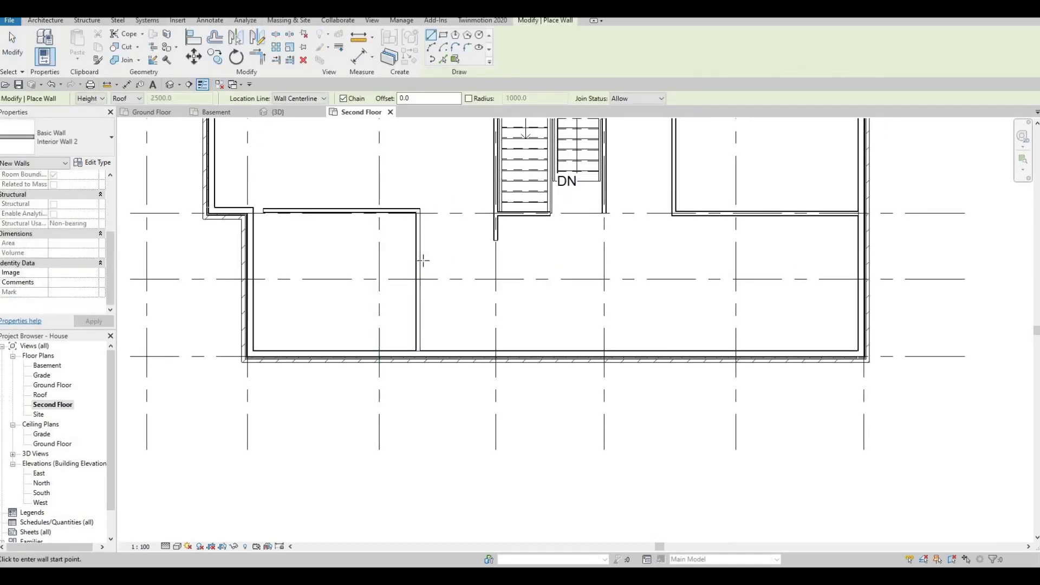
click(419, 260)
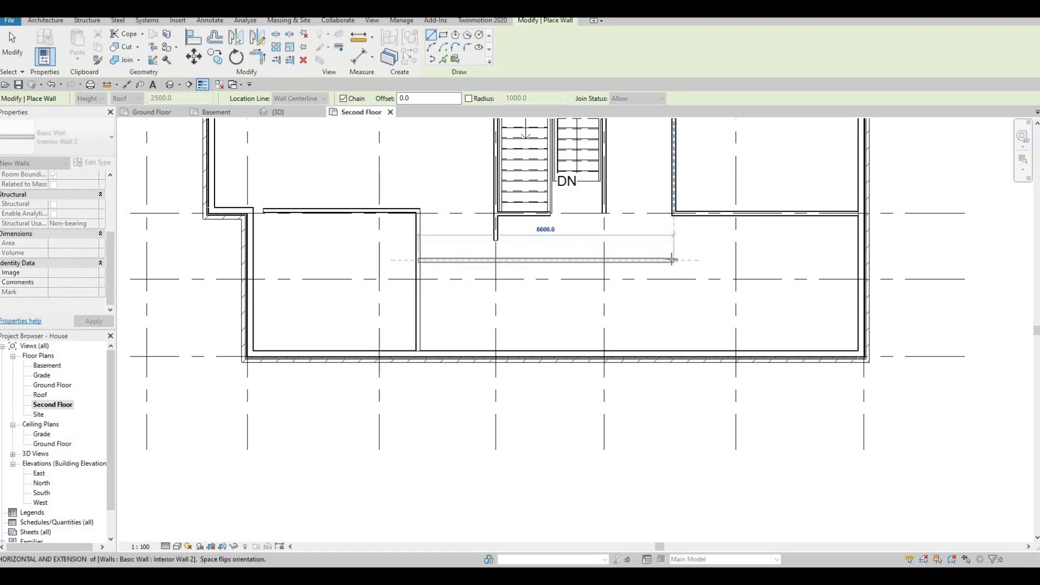
click(679, 240)
key(Escape)
key(Escape)
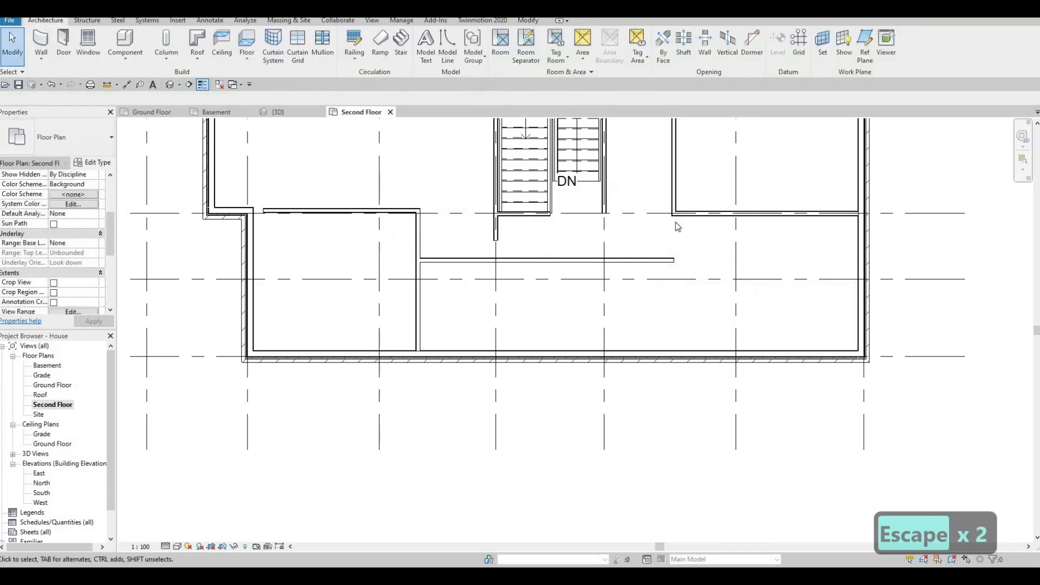
Extend the upper-right room's left wall down to the lower exterior wall
click(675, 219)
drag(676, 219, 676, 336)
key(Escape)
Extend the stairwell's left-hand wall down to meet the new horizontal corridor wall
middle_drag(497, 272, 497, 296)
key(Escape)
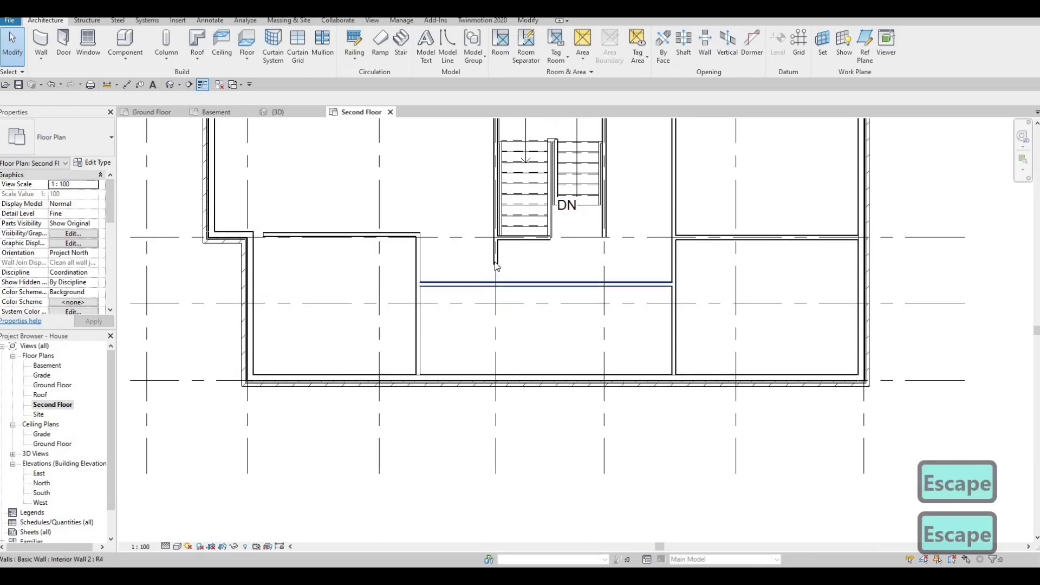
click(496, 265)
drag(496, 265, 495, 282)
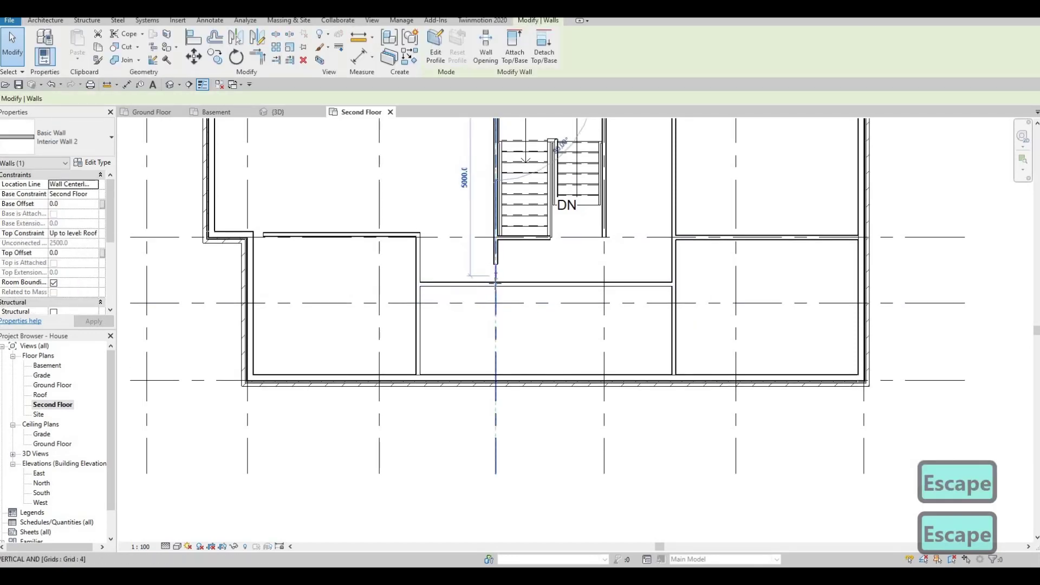
key(Escape)
middle_drag(548, 316, 546, 307)
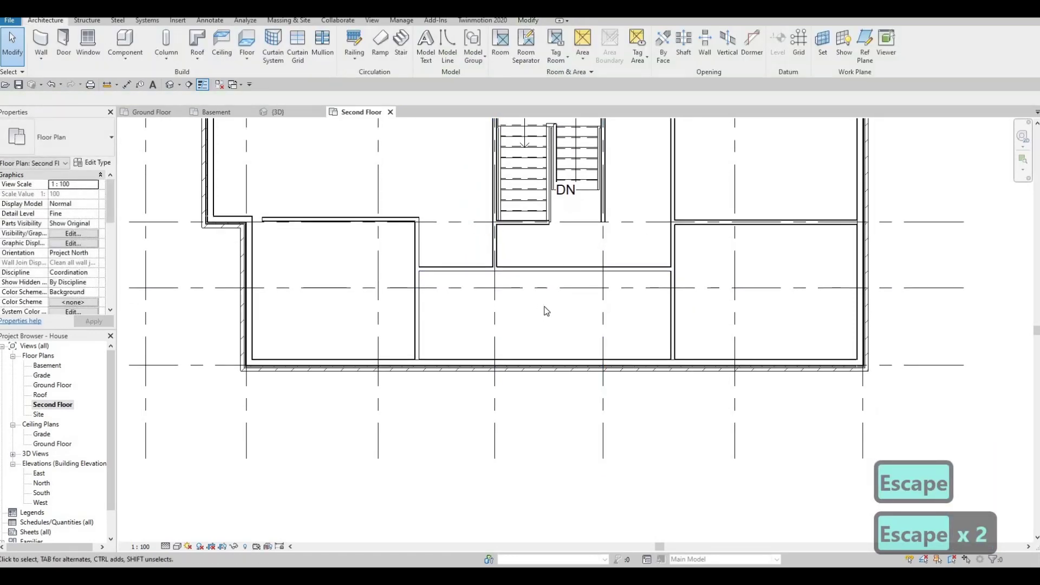
Align the upper face of the lower-left room's top wall with the adjacent exterior wall's inner face
scroll(612, 272, up, 2)
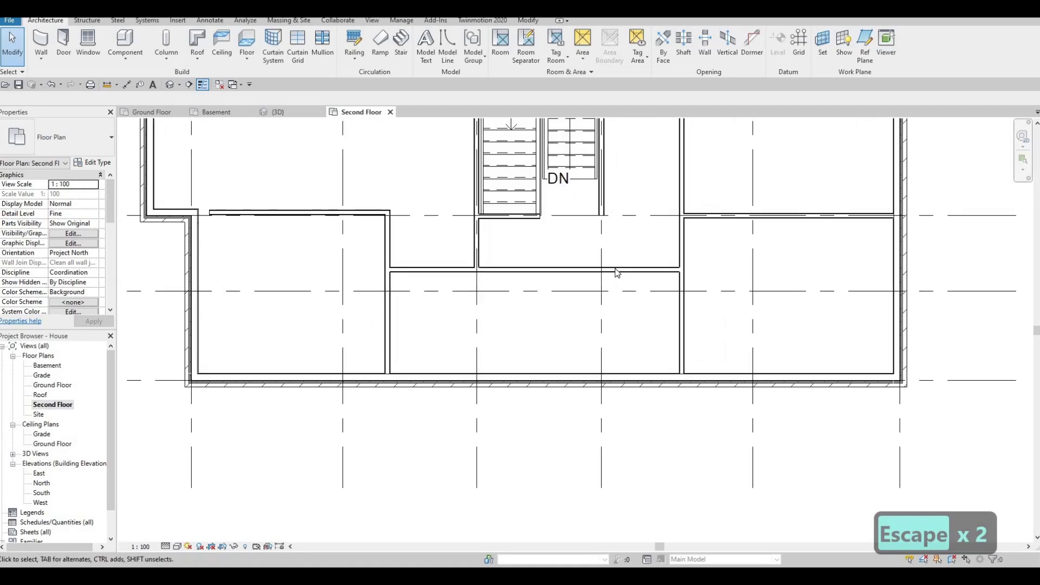
middle_drag(575, 294, 473, 350)
scroll(494, 350, down, 3)
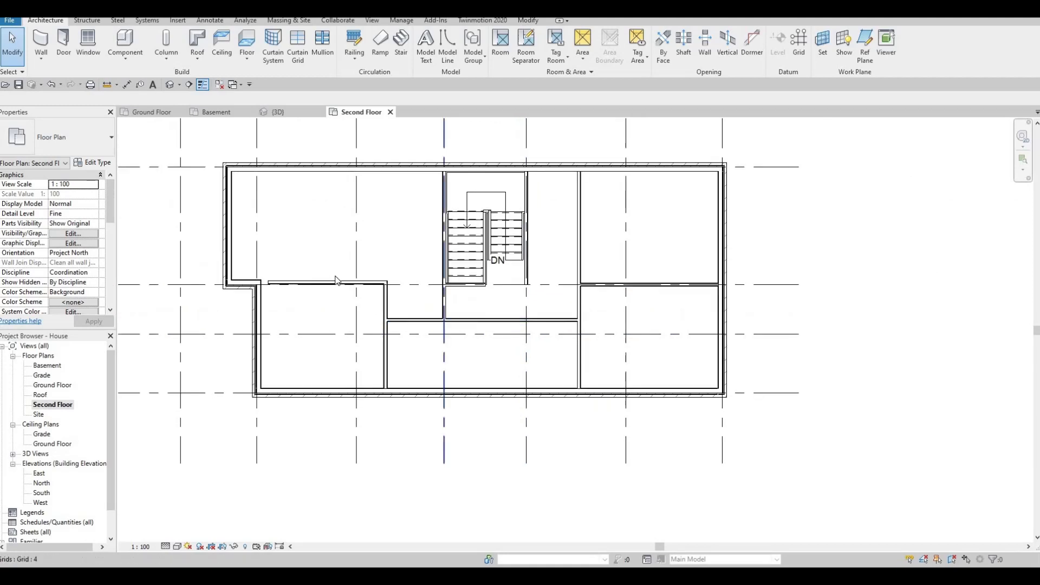
middle_drag(278, 281, 353, 282)
scroll(341, 283, up, 2)
scroll(343, 297, up, 5)
key(Escape)
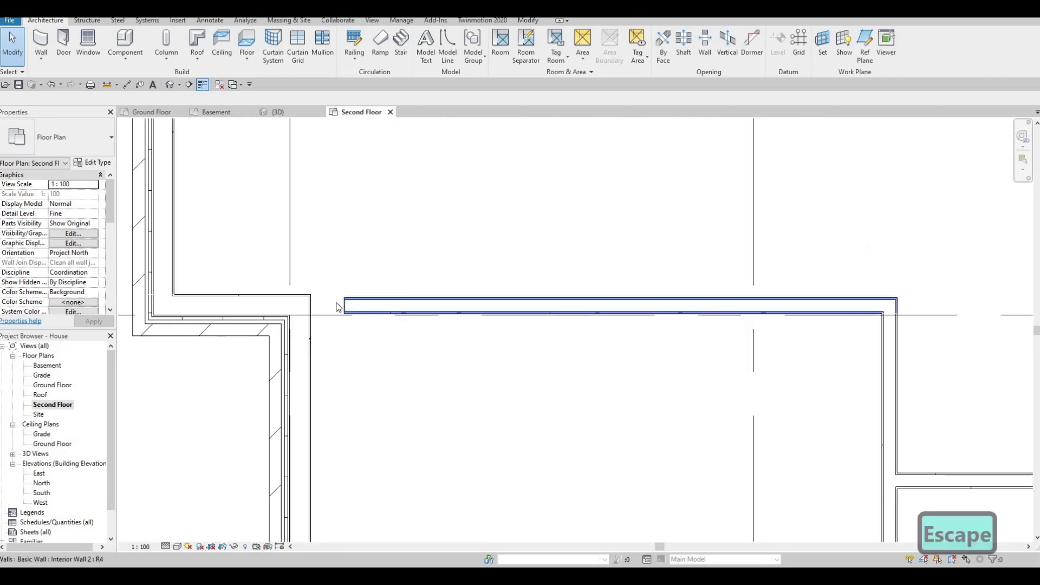
key(a)
key(l)
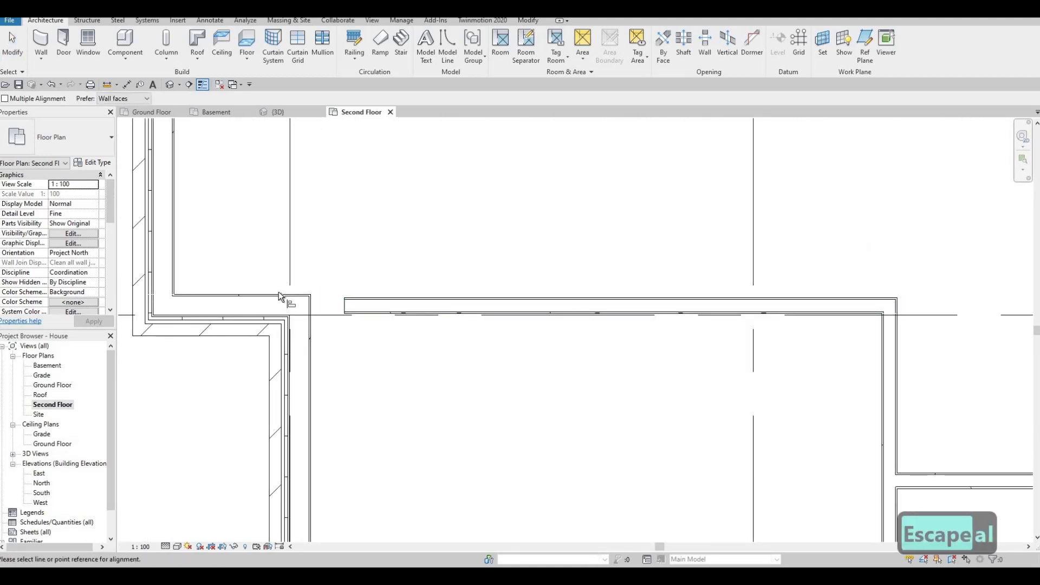
click(379, 296)
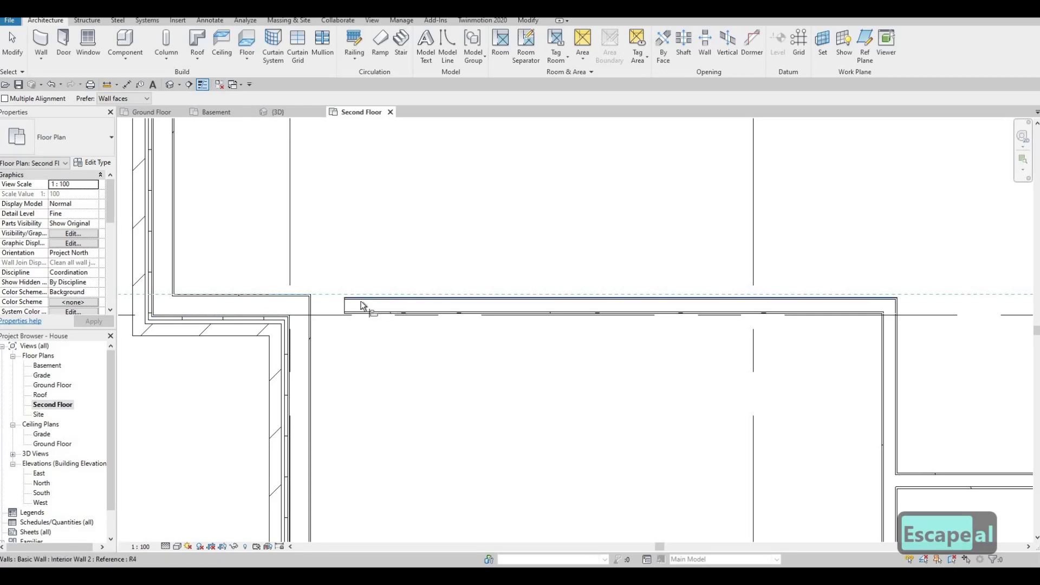
click(357, 299)
scroll(352, 301, up, 1)
key(Escape)
key(Escape)
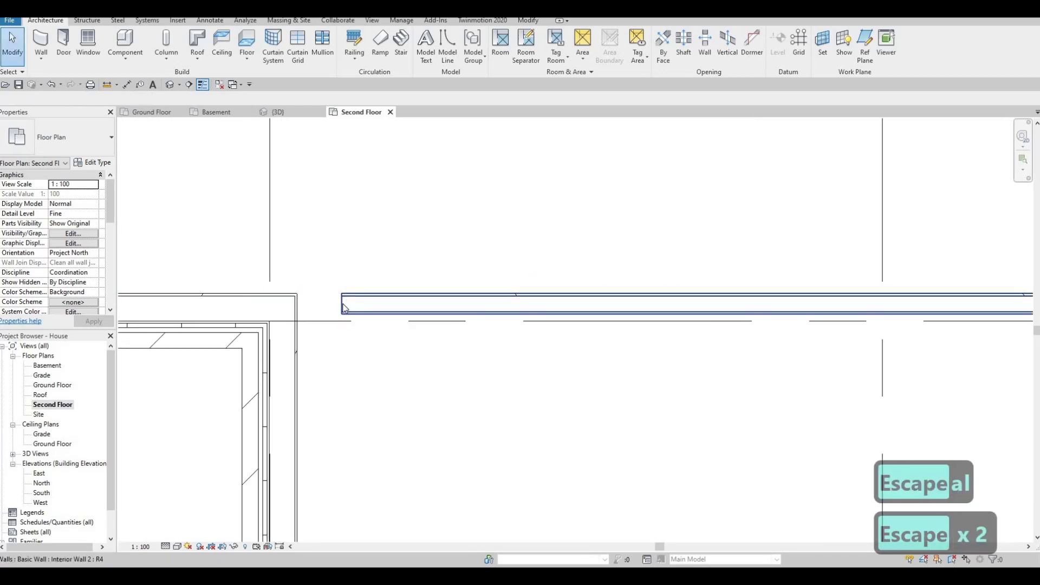
Extend the left end of the lower-left room's top wall to the exterior wall corner, closing the gap
click(344, 305)
drag(319, 302, 297, 304)
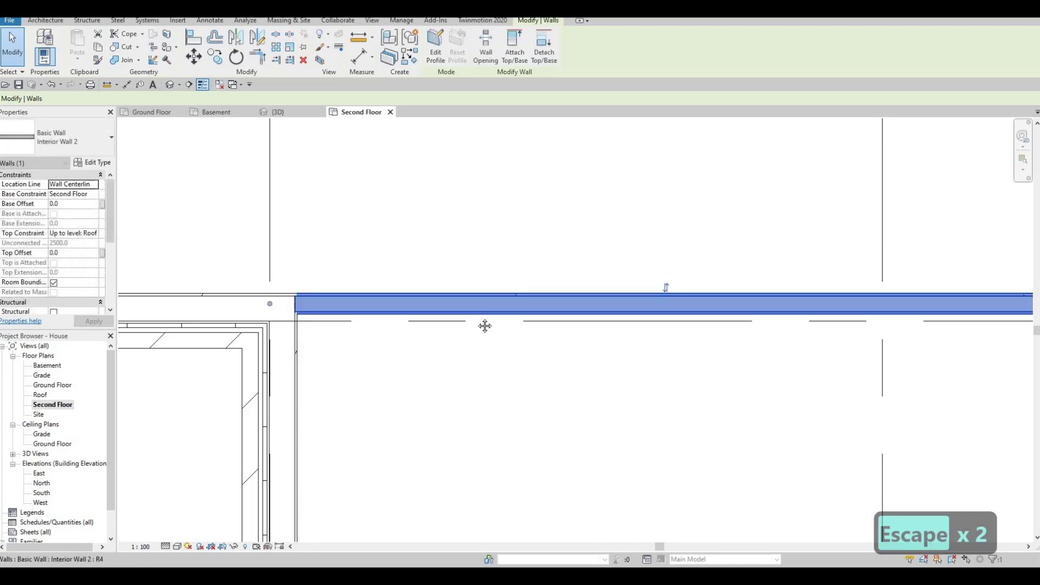
scroll(485, 325, down, 3)
middle_drag(537, 318, 482, 306)
key(Escape)
scroll(520, 320, down, 3)
scroll(568, 337, down, 2)
middle_drag(612, 379, 552, 329)
scroll(552, 330, down, 1)
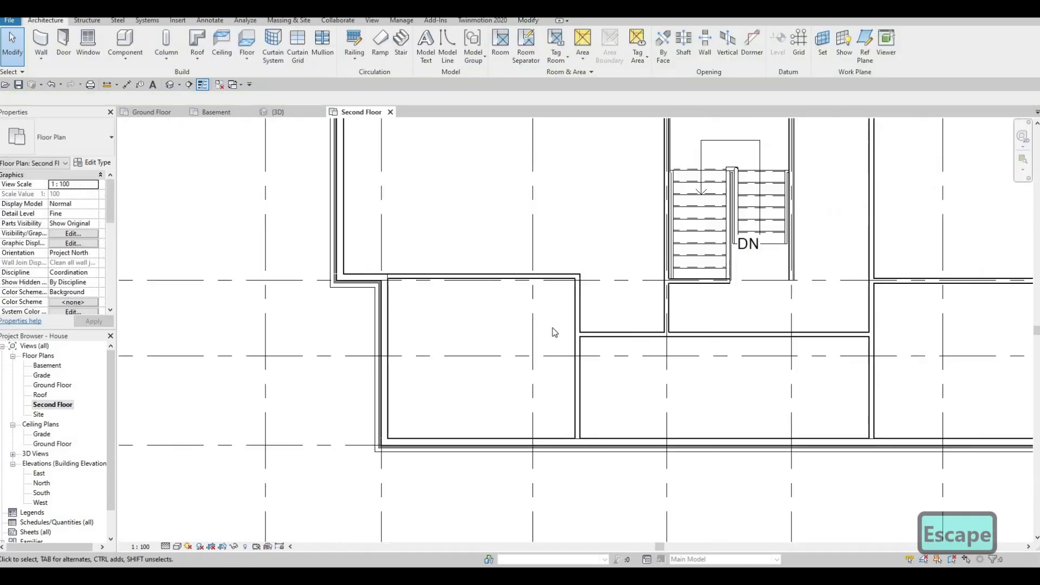
Move the lower-left room's right wall about 480 mm to the right, widening the room
click(578, 366)
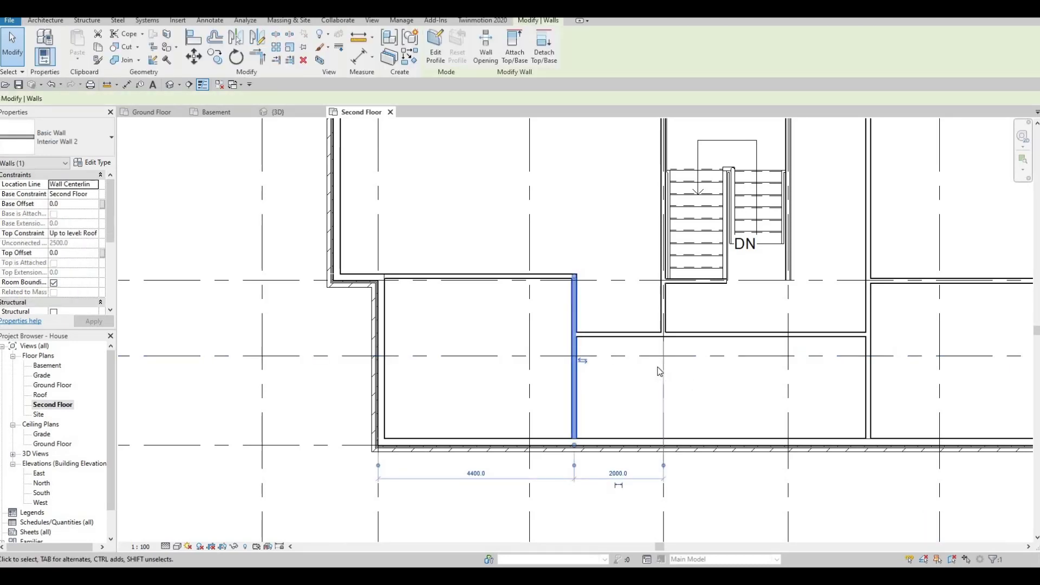
key(Right)
key(Right)
key(Right)
key(Right)
key(Right)
key(Right)
key(Right)
key(Right)
key(Right)
key(Right)
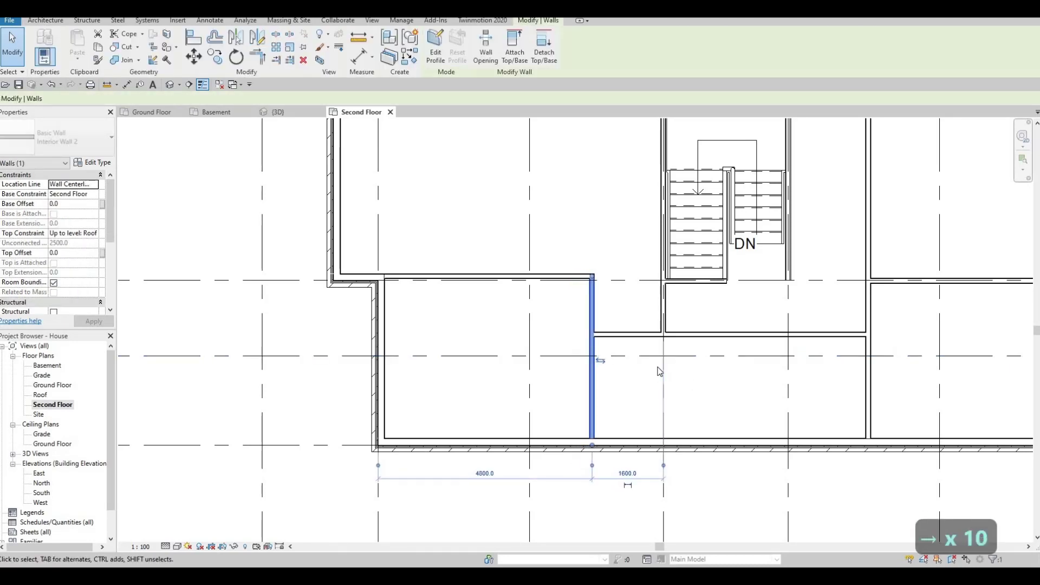
key(Right)
key(Right)
key(Escape)
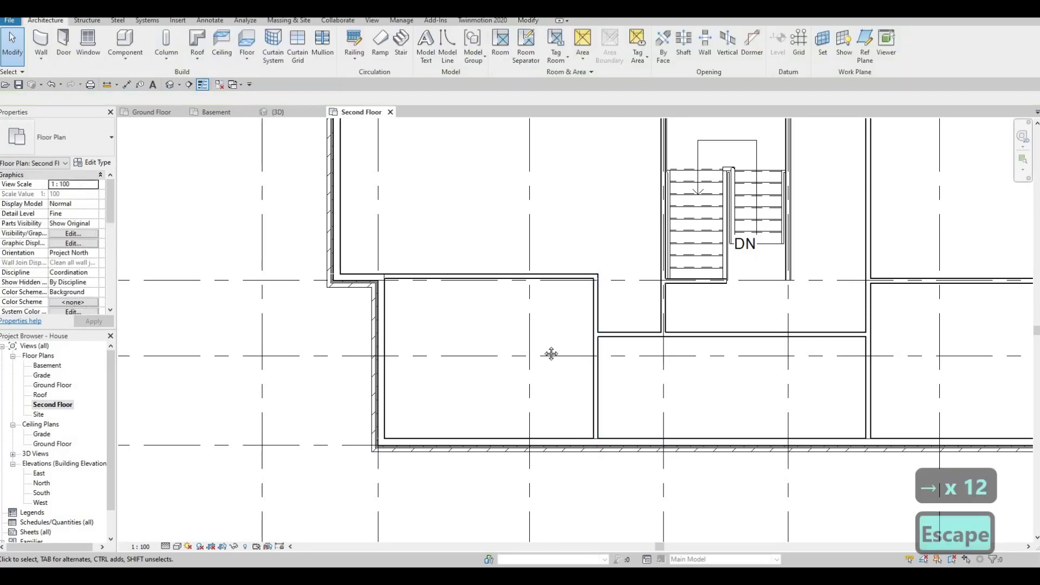
scroll(610, 373, down, 3)
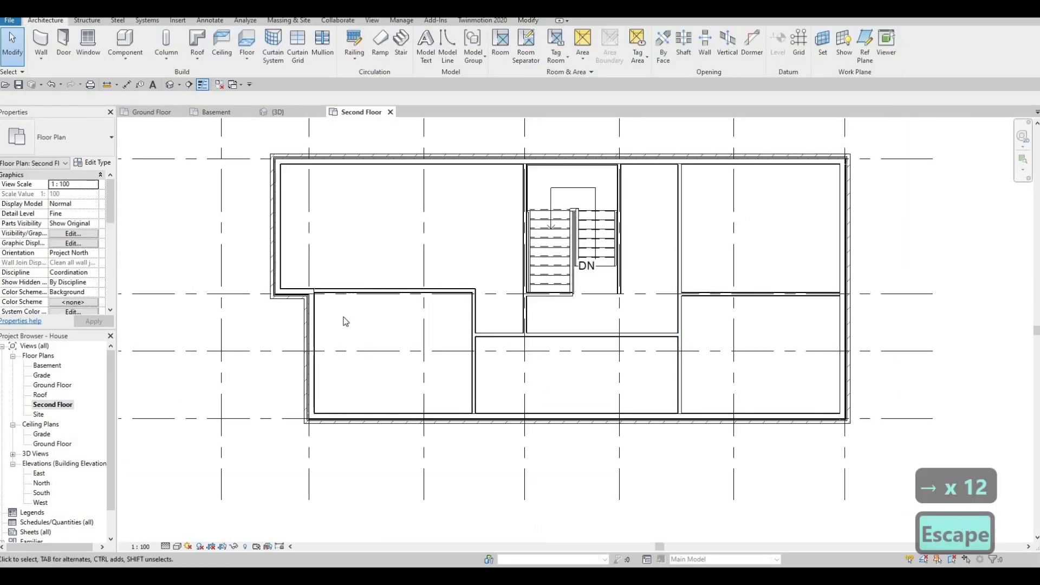
scroll(390, 336, up, 2)
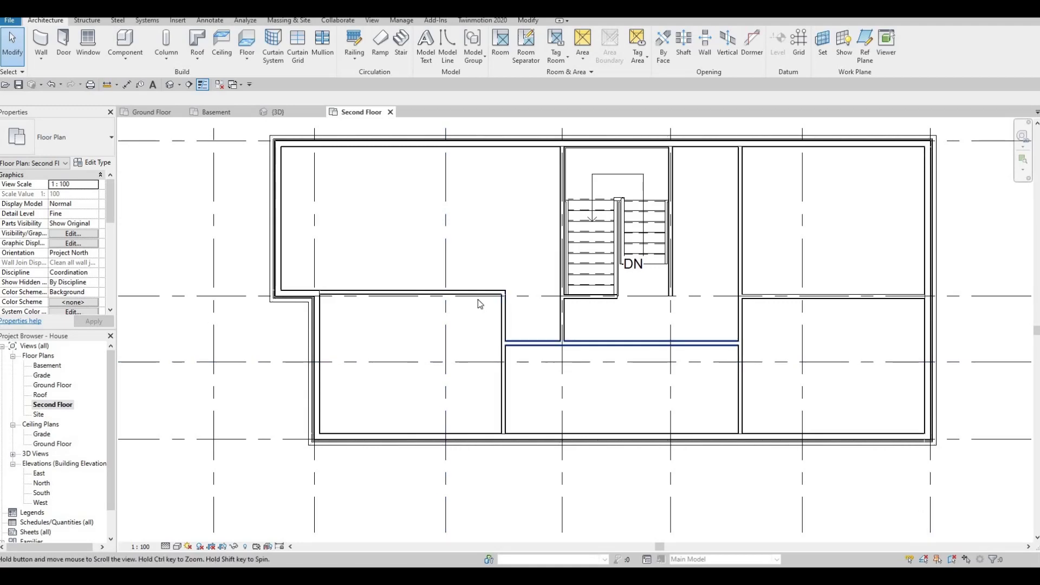
middle_drag(482, 299, 491, 316)
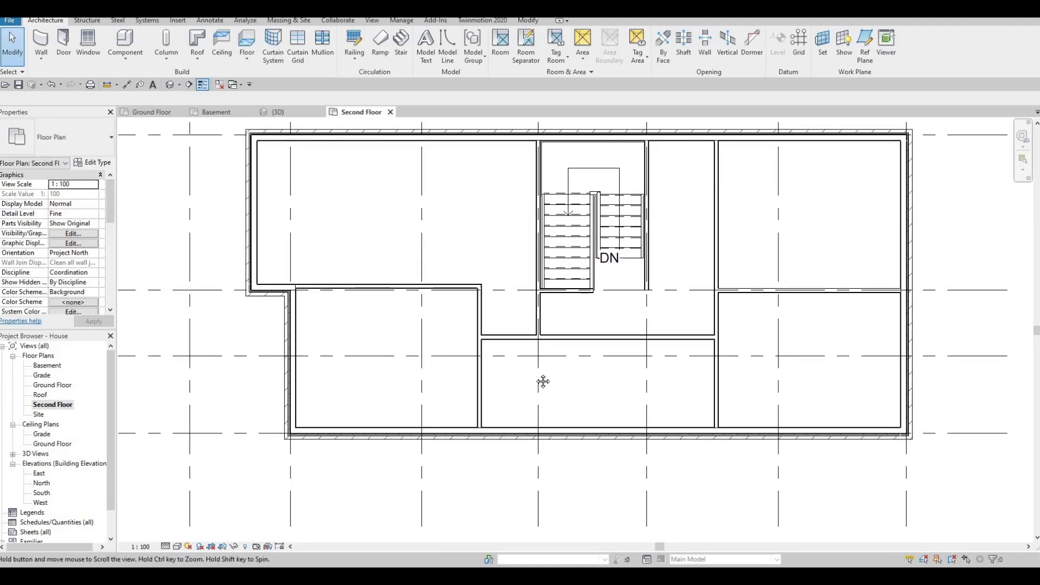
middle_drag(544, 381, 529, 394)
middle_drag(612, 382, 521, 342)
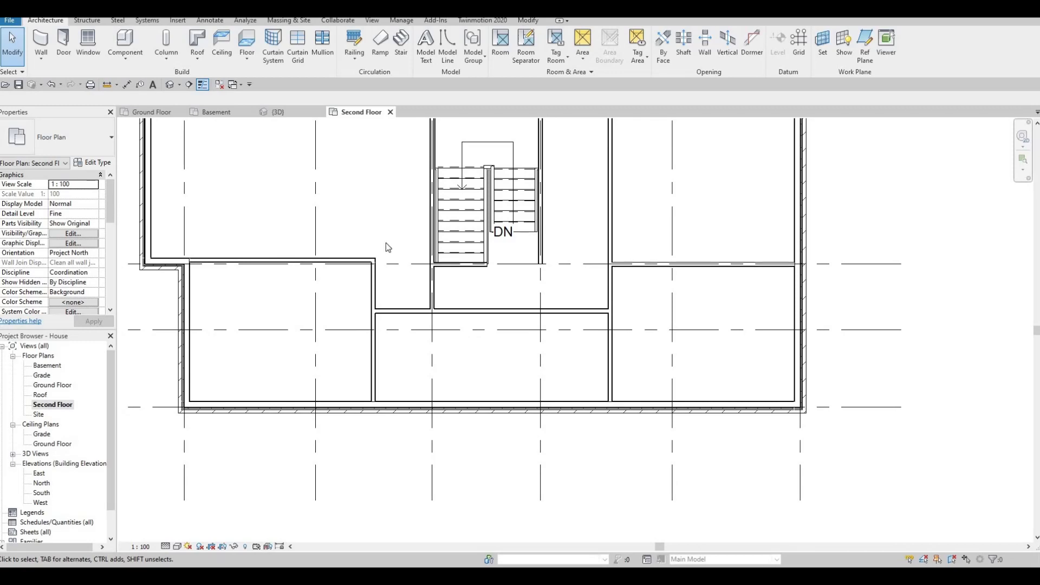
middle_drag(321, 169, 433, 236)
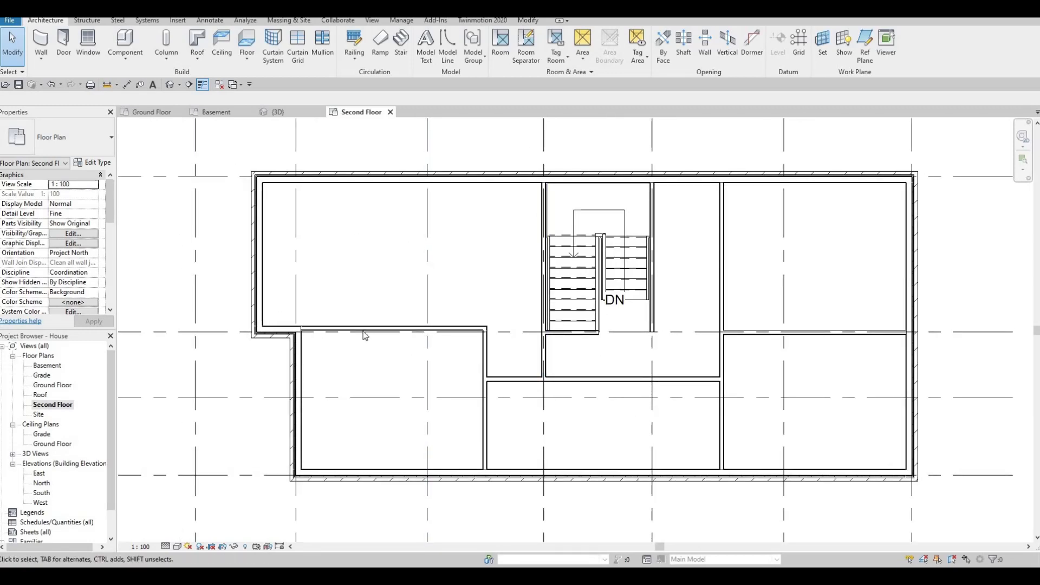
Try to stretch the left end of the lower-left room's top wall further into the exterior wall
scroll(306, 328, up, 4)
key(Escape)
click(279, 335)
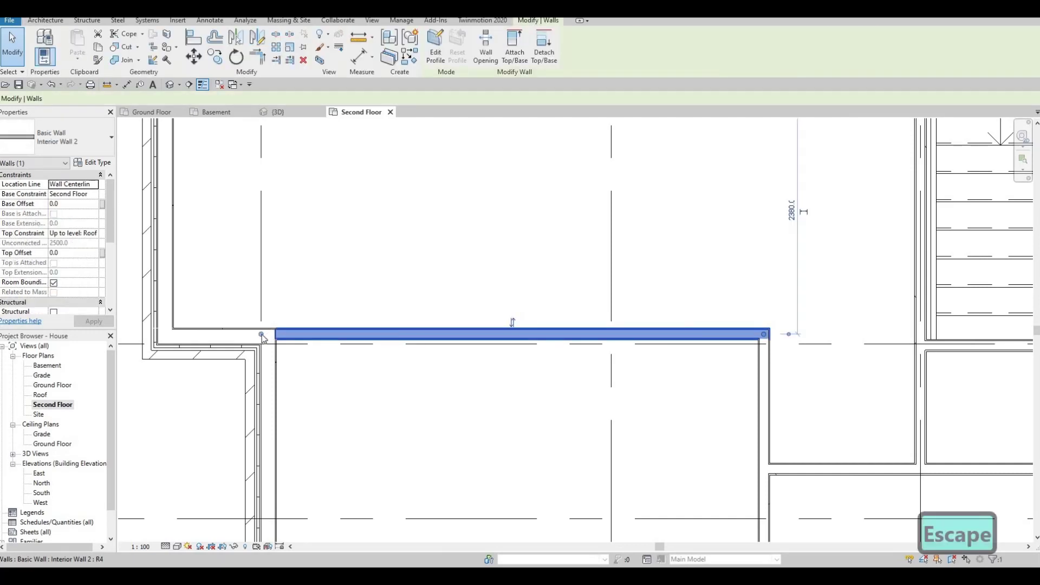
drag(262, 334, 249, 335)
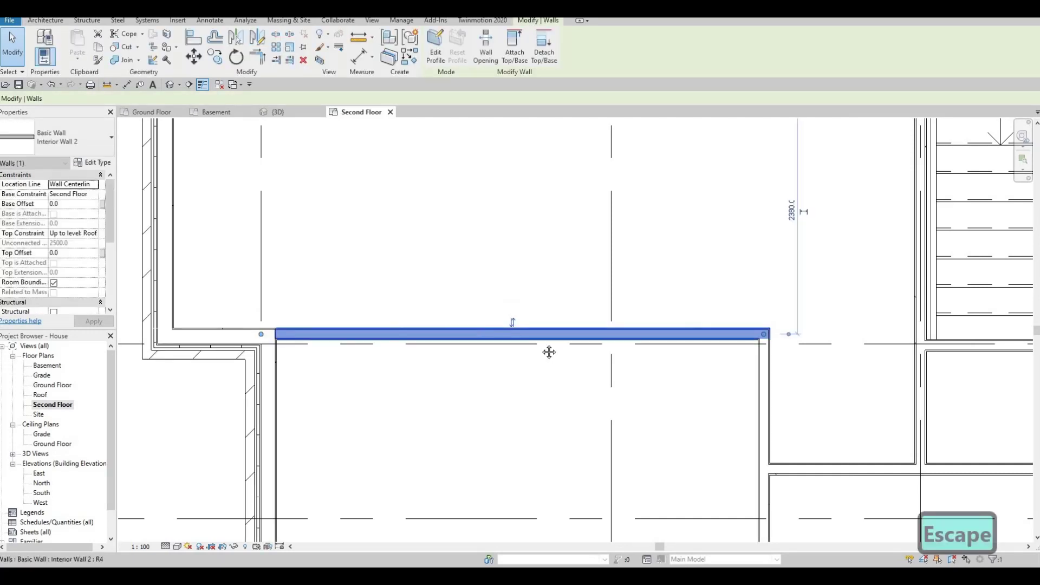
key(Escape)
Draw a horizontal Interior Wall 2 from the upper-right room's left wall to the stairwell's right-hand wall, 1000 mm above the right rooms' dividing wall
scroll(503, 346, down, 5)
middle_drag(628, 329, 475, 301)
scroll(361, 251, down, 1)
middle_drag(335, 220, 362, 270)
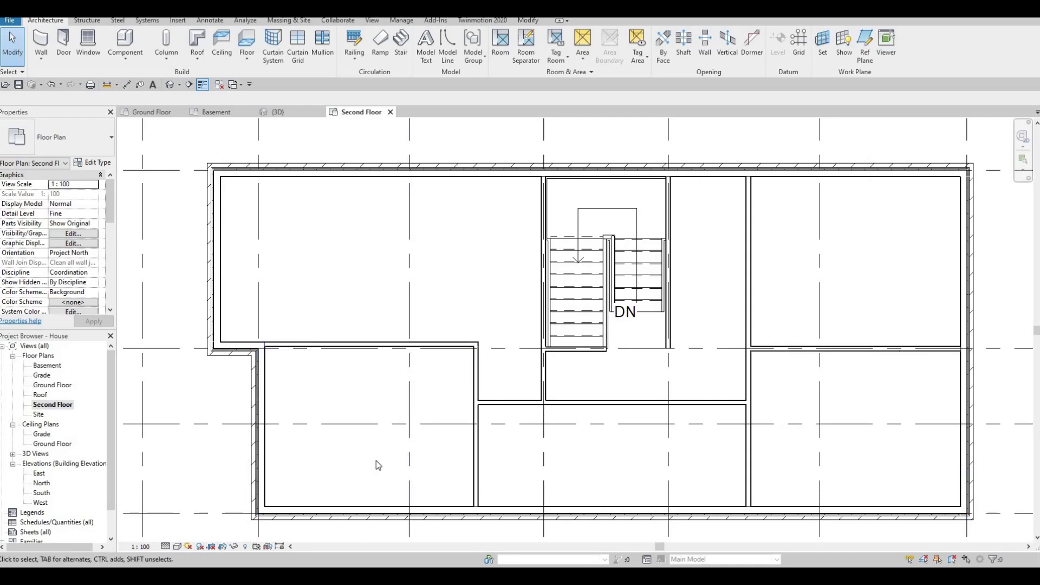
middle_drag(491, 411, 372, 373)
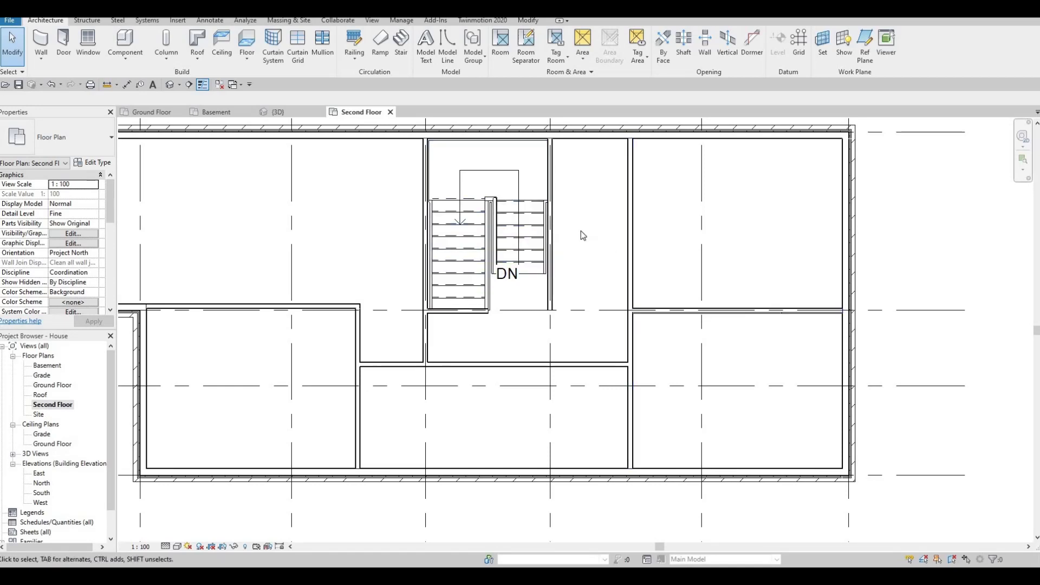
scroll(612, 249, up, 2)
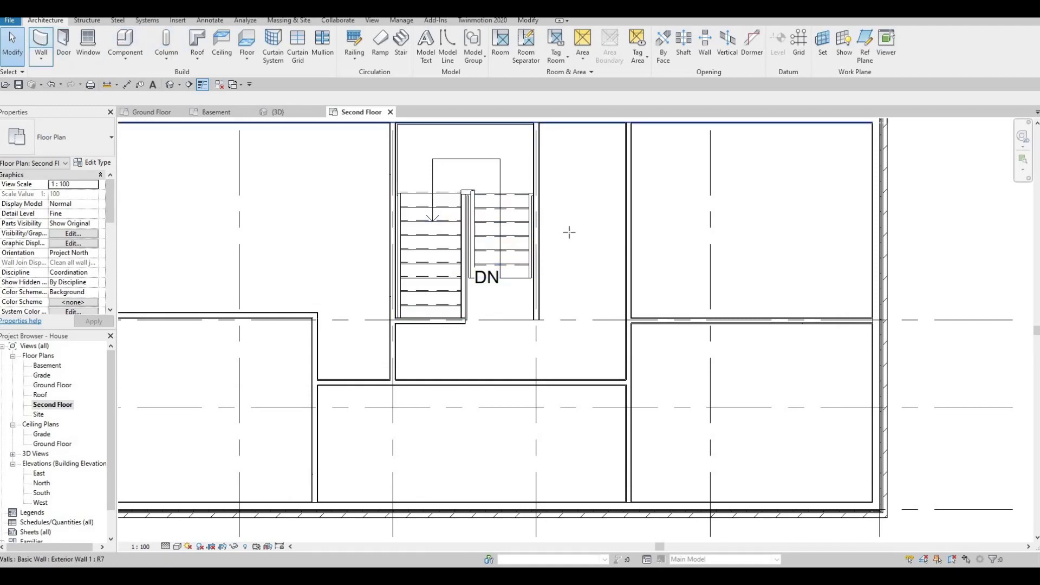
key(w)
key(a)
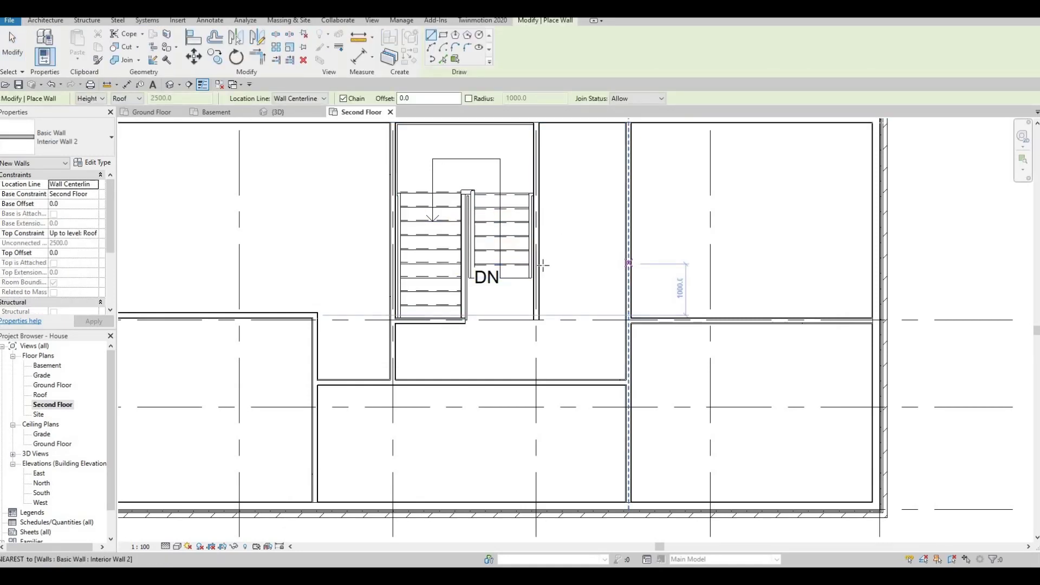
click(541, 263)
key(Escape)
key(Escape)
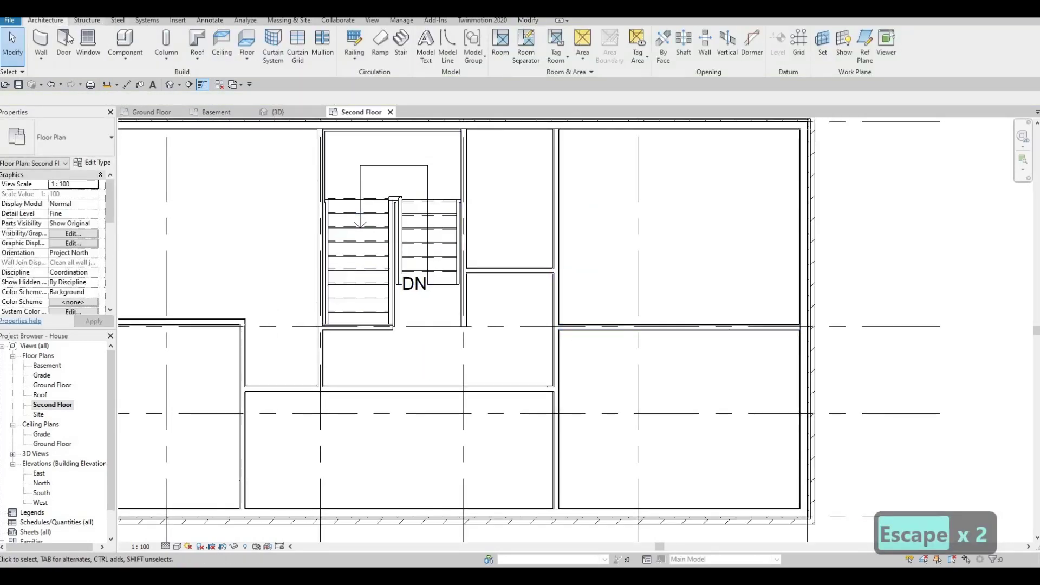
Place M_Single-Flush 0762 x 2032mm doors from the corridor into the upper-right and lower-right rooms, on either side of their dividing wall
click(64, 52)
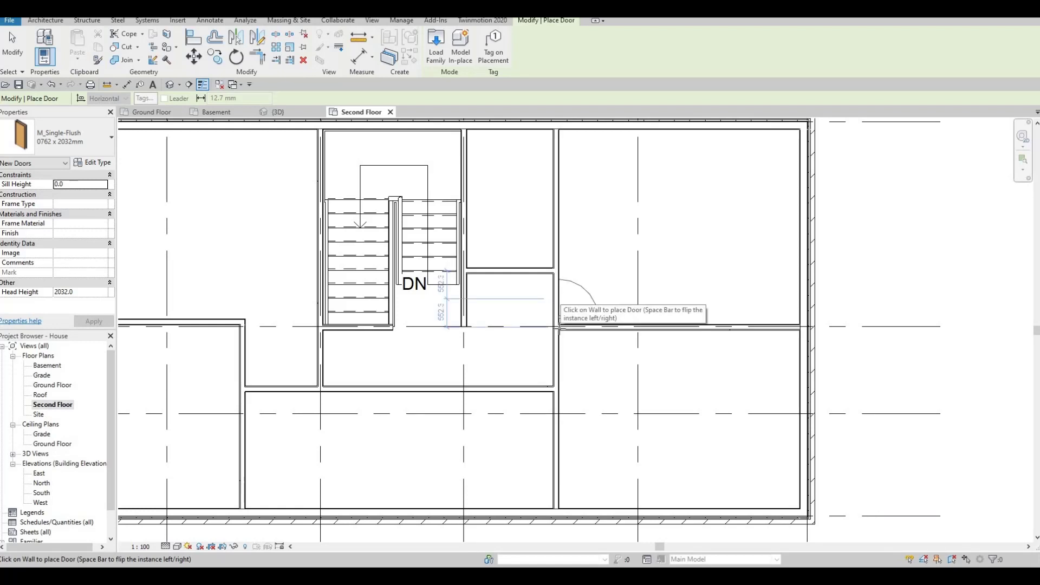
click(561, 298)
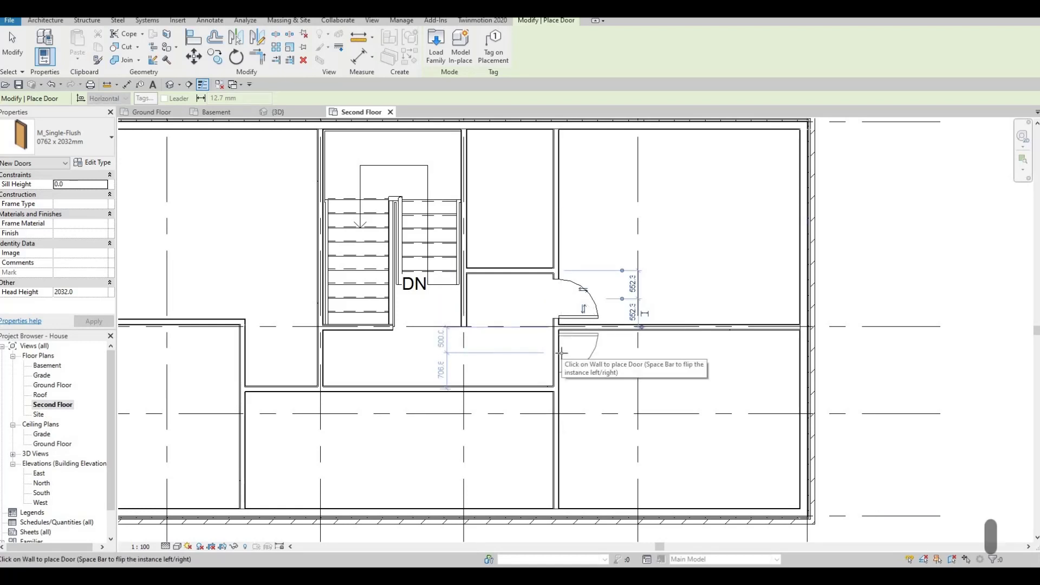
click(557, 352)
Place single-flush doors into the lower middle room, 500 mm from its right wall, and centred in the short wall below the stairwell's left side
middle_drag(530, 402, 635, 367)
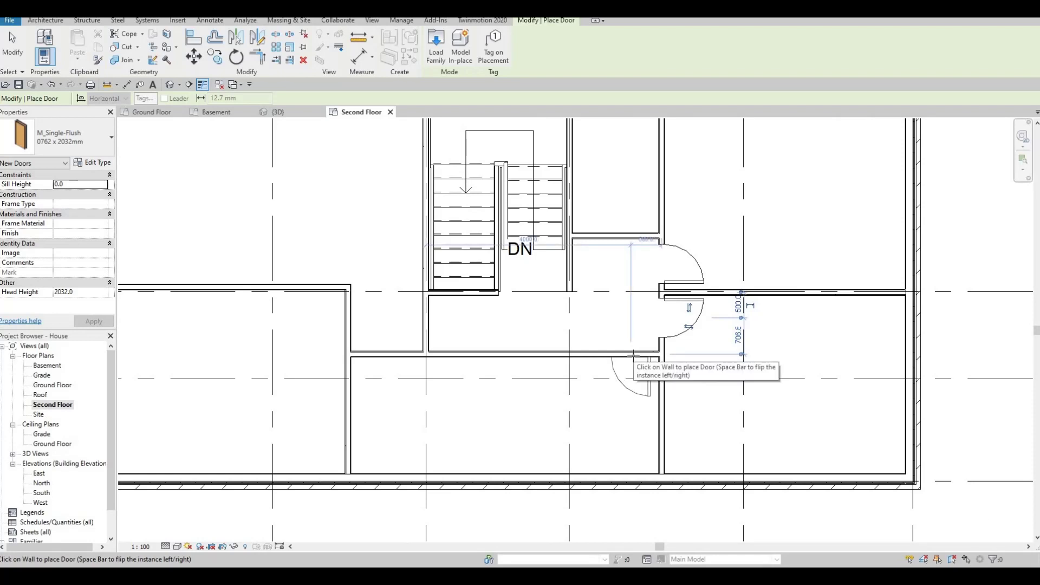
click(635, 355)
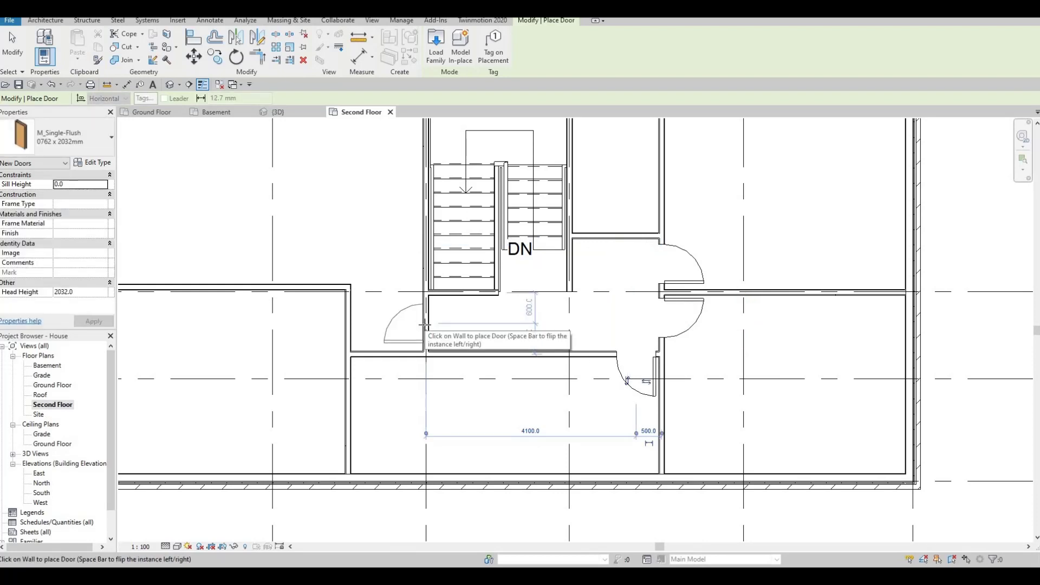
click(424, 325)
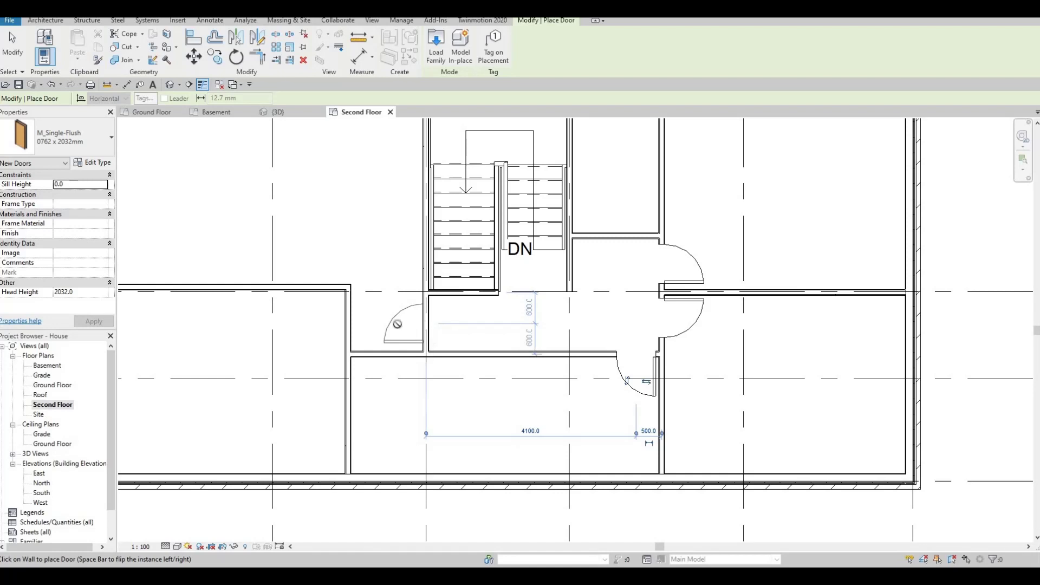
middle_drag(226, 274, 345, 306)
scroll(367, 322, down, 2)
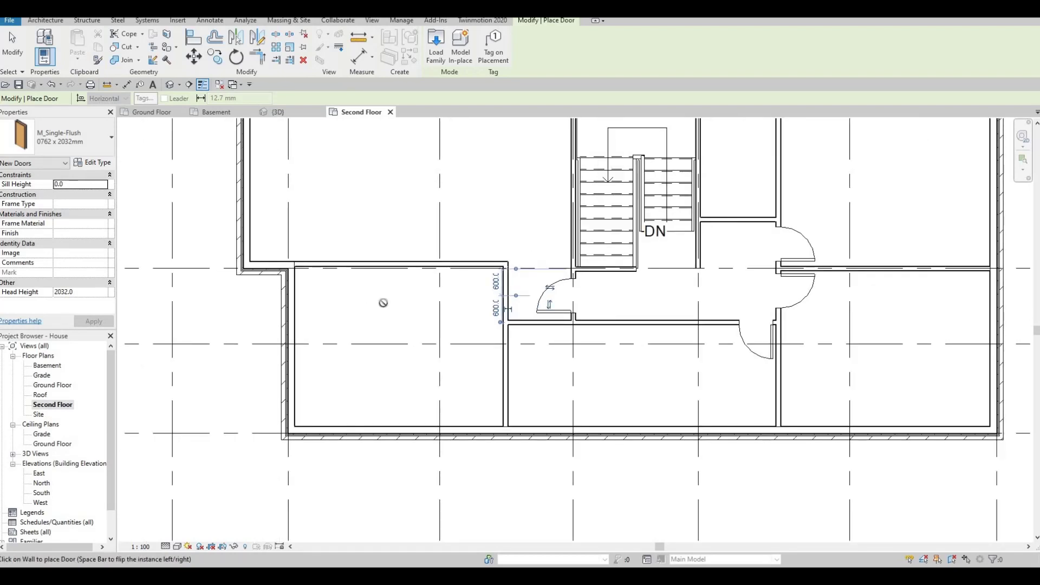
middle_drag(386, 304, 380, 295)
scroll(412, 309, down, 4)
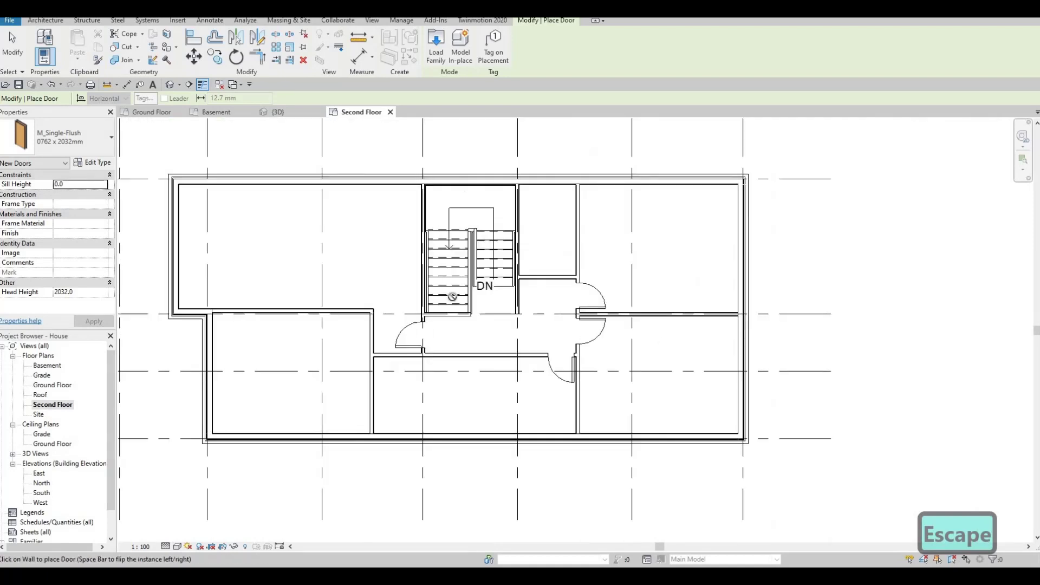
key(Escape)
Draw a vertical Interior Wall 2 through the lower-left room from its top wall down to the lower exterior wall
middle_drag(391, 284, 487, 260)
scroll(407, 305, up, 2)
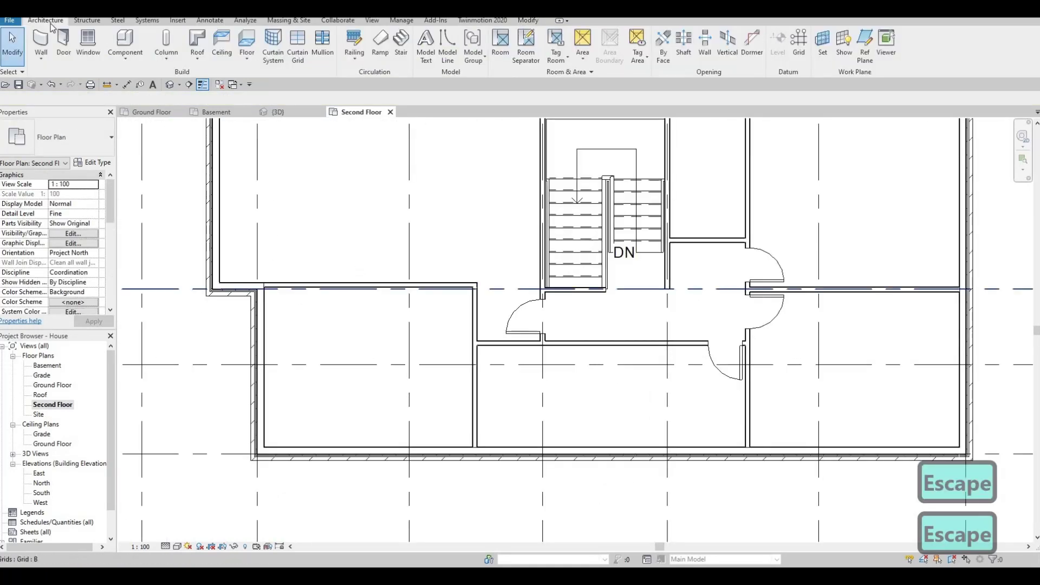
click(41, 49)
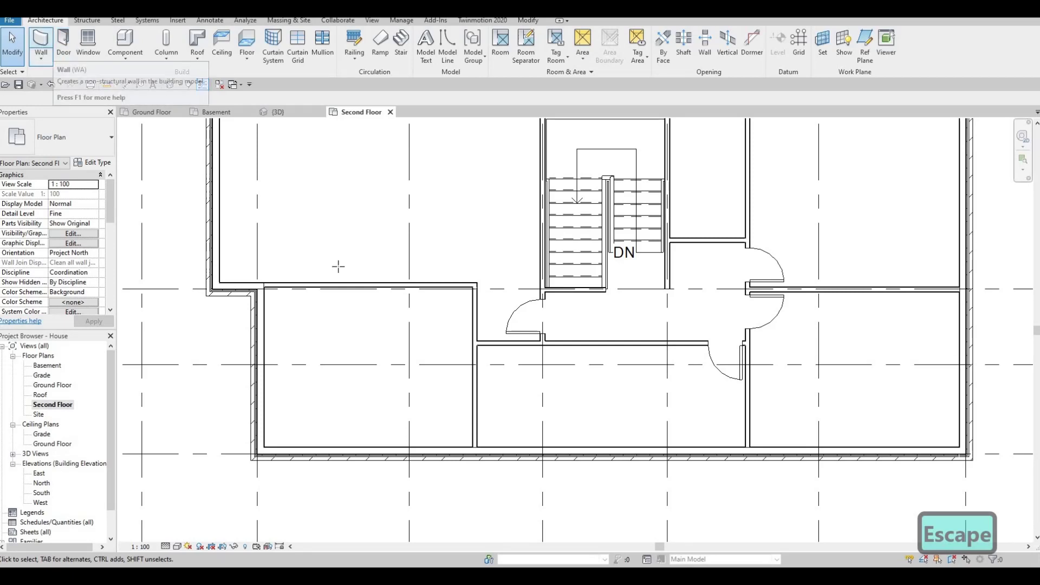
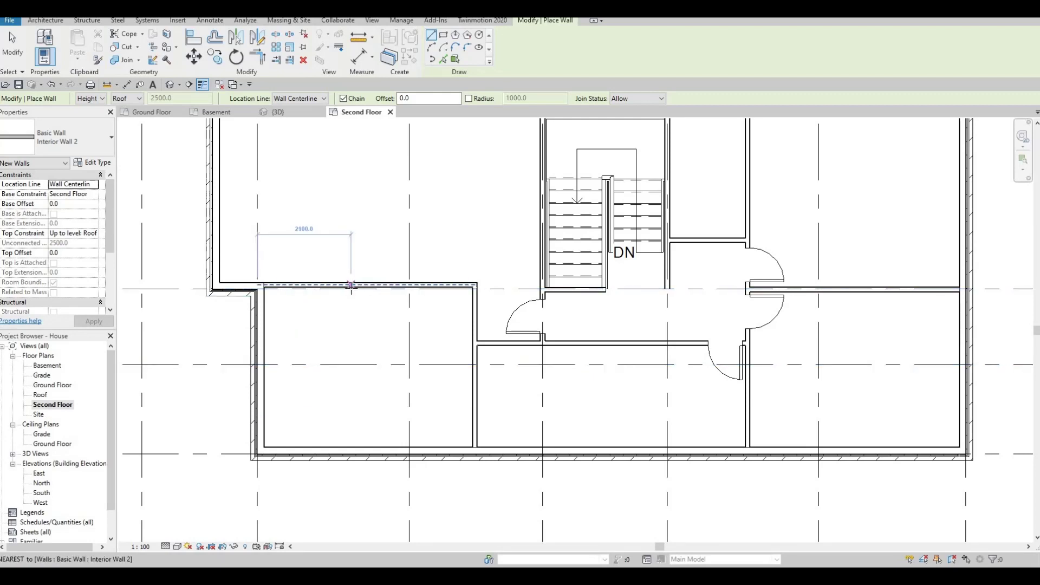
click(351, 284)
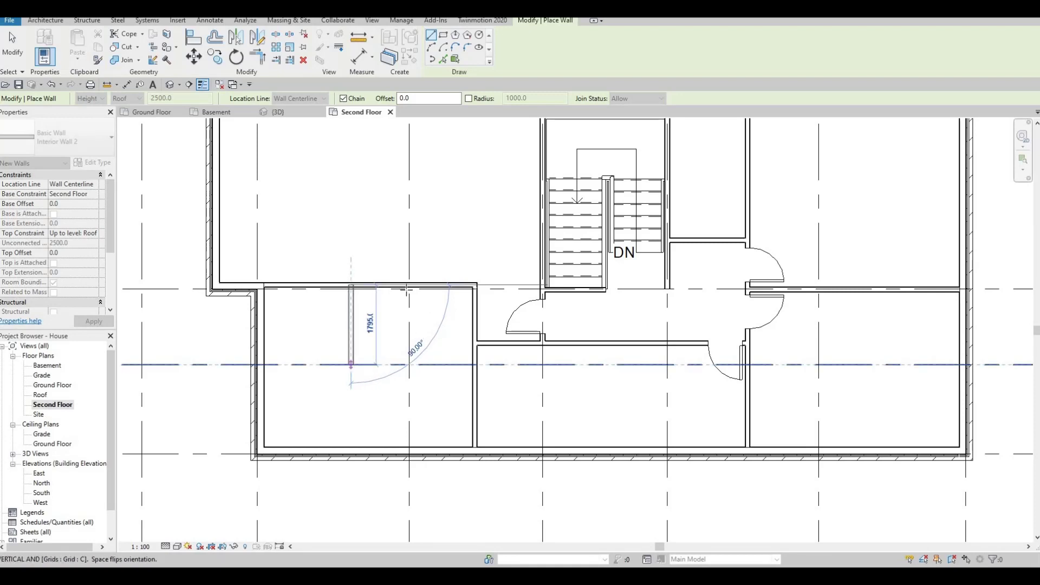
key(Escape)
click(402, 285)
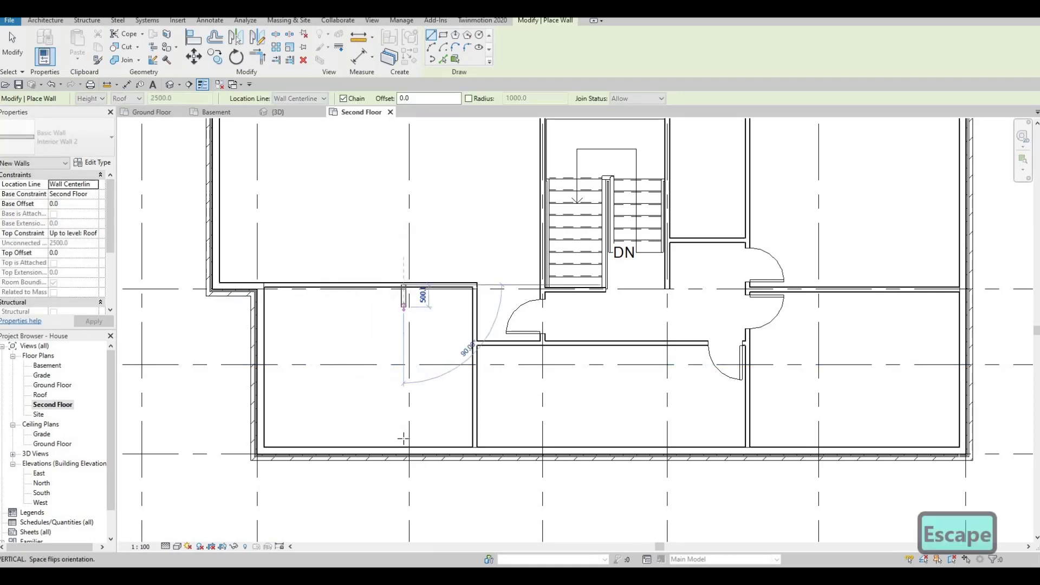
click(403, 449)
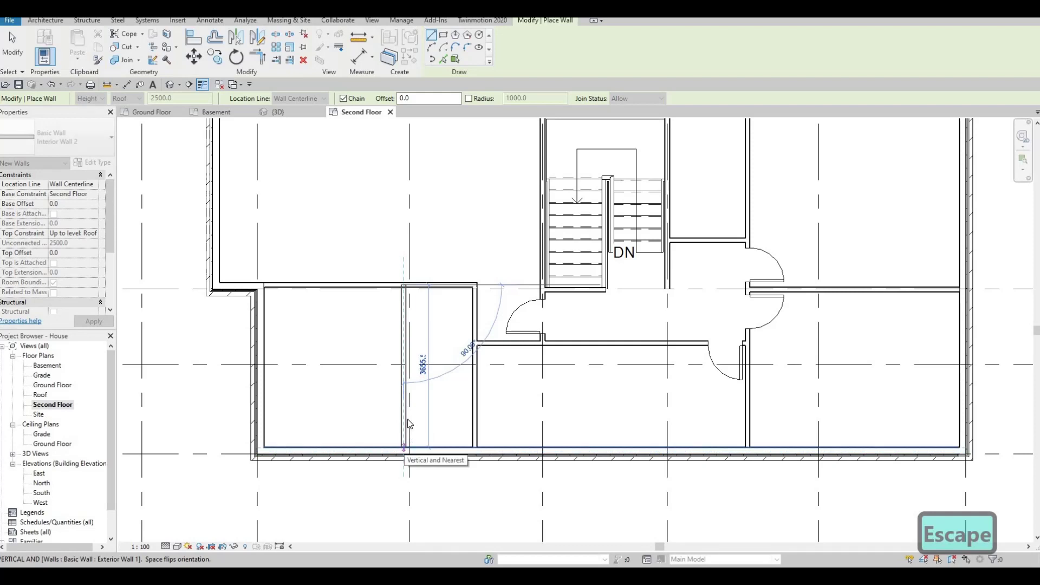
key(Escape)
key(Escape)
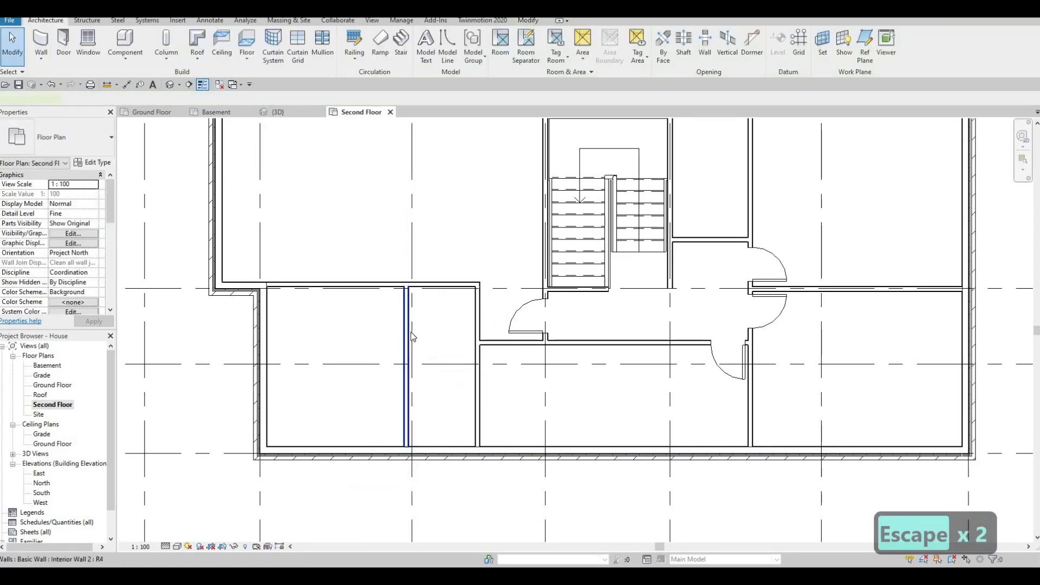
Shift the lower-left room's new vertical partition left to about 1800 mm from the room's right wall
click(413, 336)
key(Left)
key(Left)
key(Left)
key(Left)
key(Left)
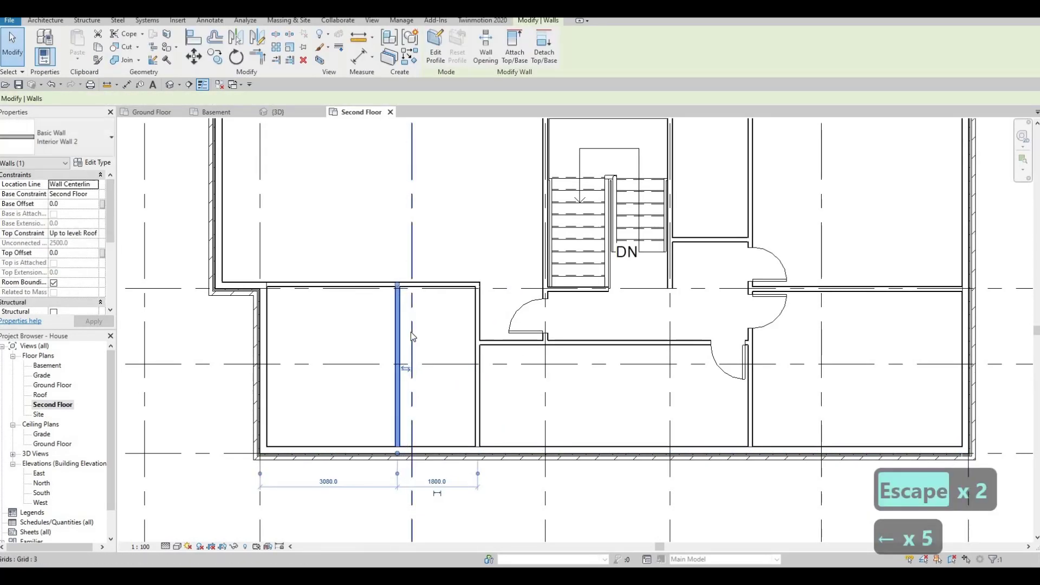
key(Escape)
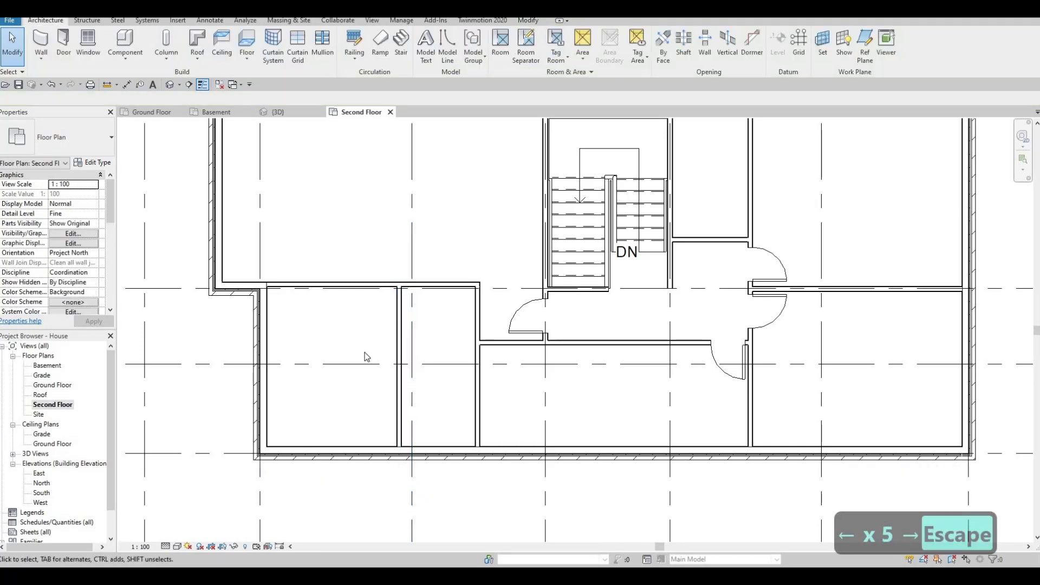
Start a wall opening in the top wall of the narrow room beside the new vertical partition
click(431, 287)
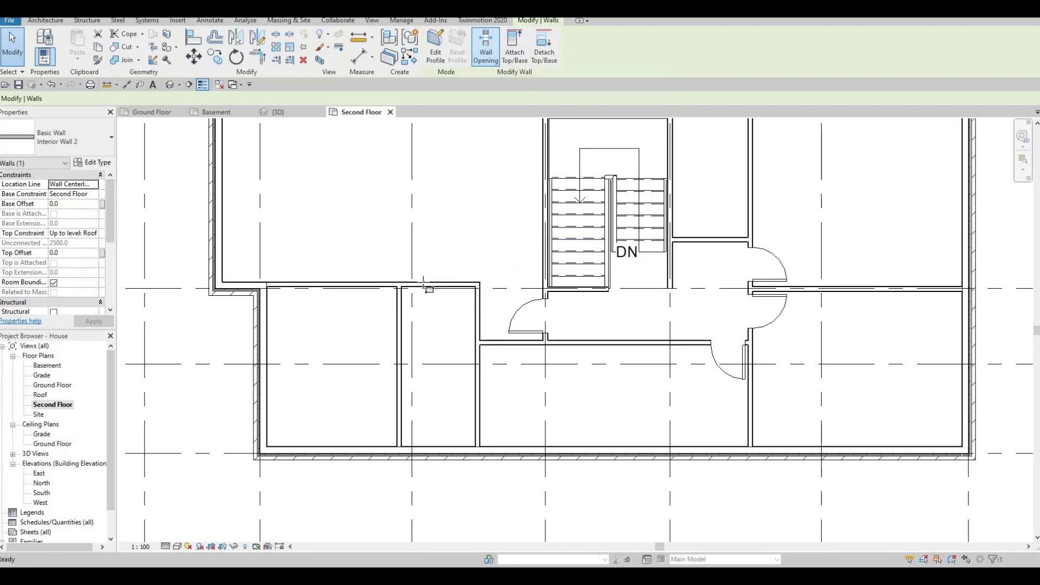
Finish the rectangular wall opening in the horizontal interior wall at the head of the narrow room beside the future bathroom
click(461, 287)
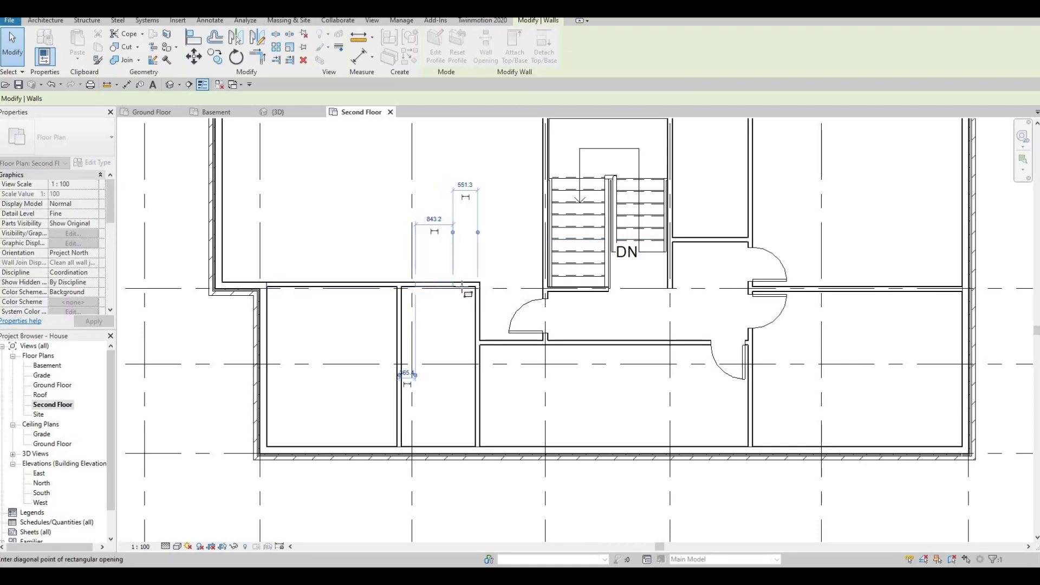
key(Escape)
key(Escape)
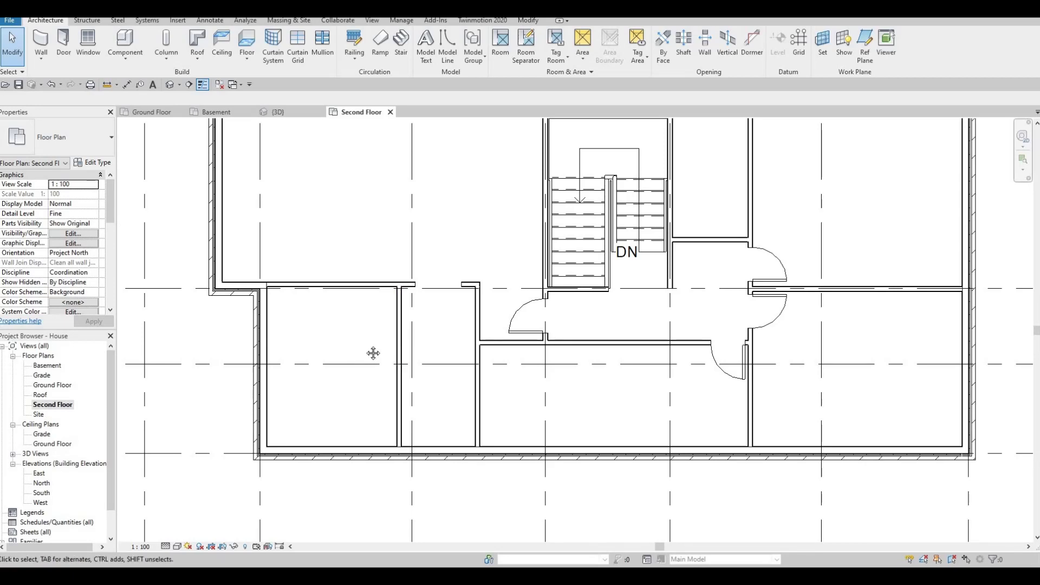
Place two M_Sink-Single-2D 660 x 560mm sinks, one below the other, along the west wall of the lower-left room
middle_drag(349, 352, 379, 328)
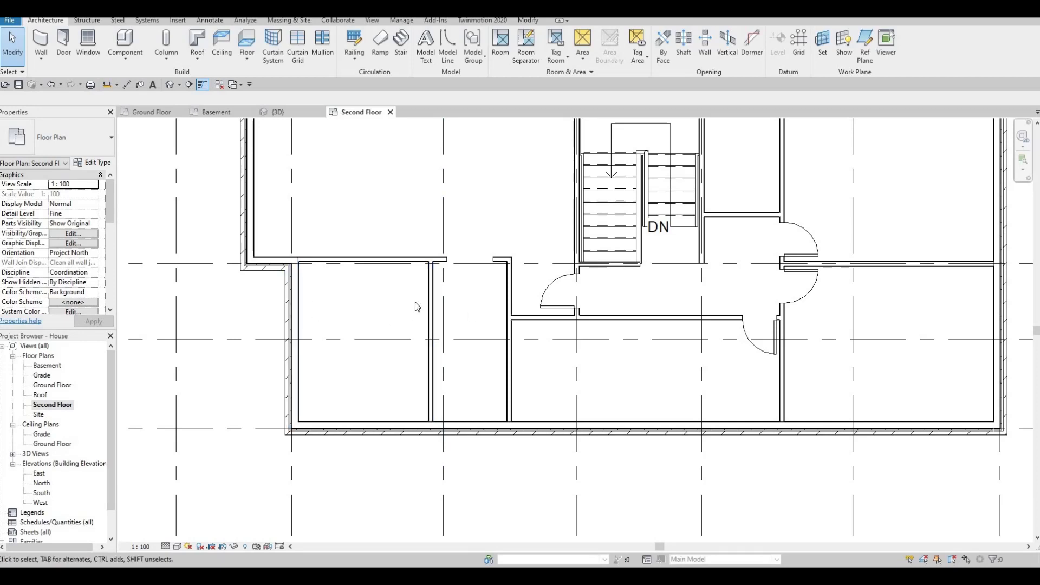
middle_drag(226, 211, 251, 190)
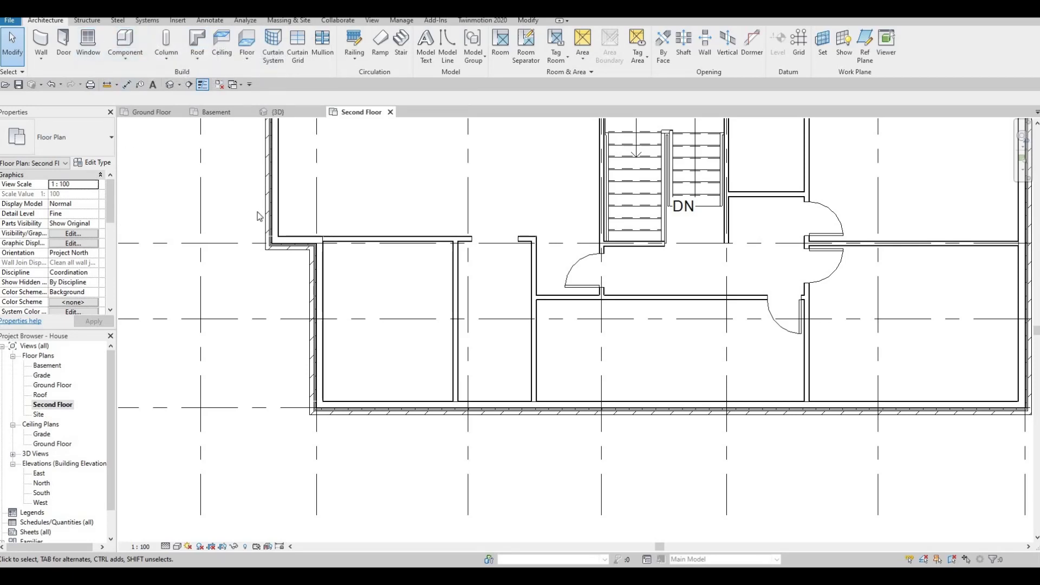
middle_drag(277, 248, 269, 311)
scroll(269, 311, down, 1)
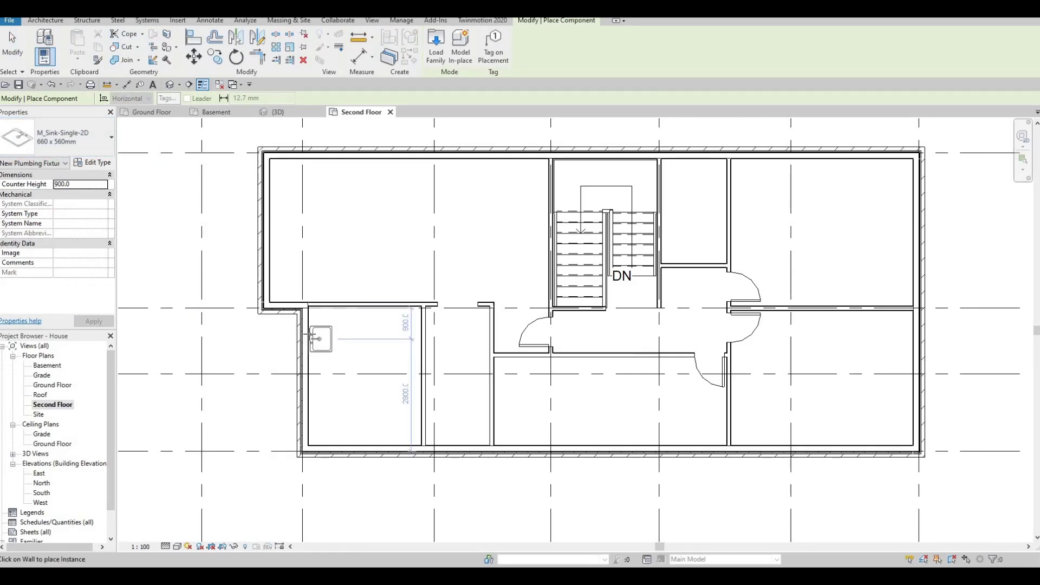
click(310, 357)
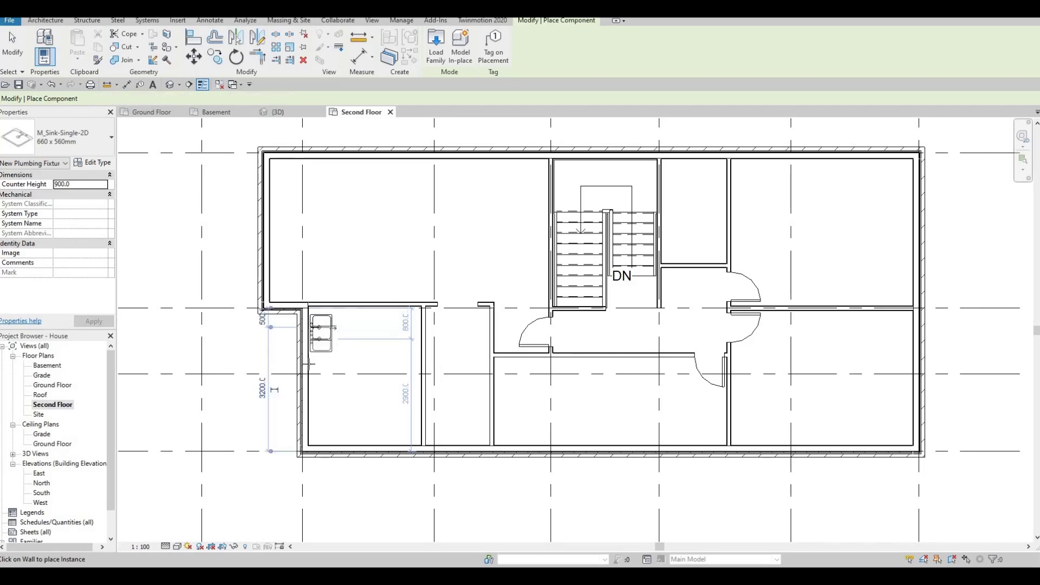
click(310, 364)
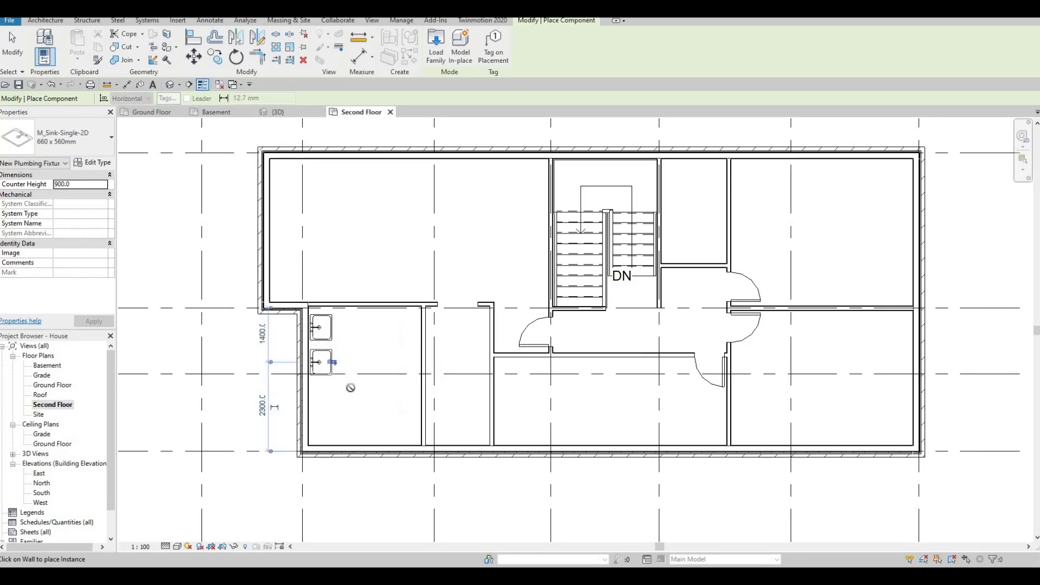
Place an M_Tub-Rectangular-2D bathtub against the south wall in the lower-left corner of the bathroom
middle_drag(363, 347, 372, 329)
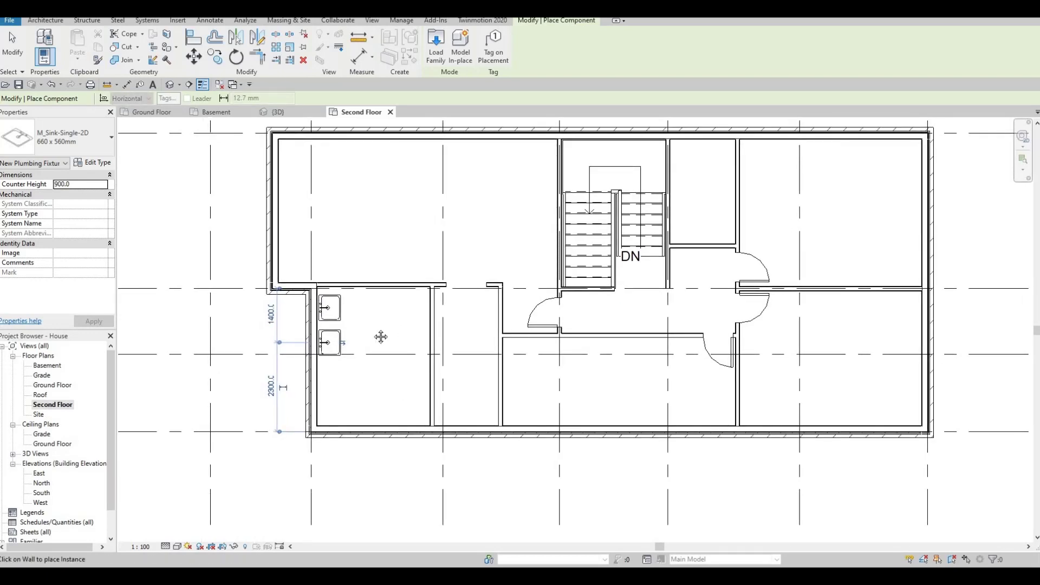
scroll(369, 357, up, 2)
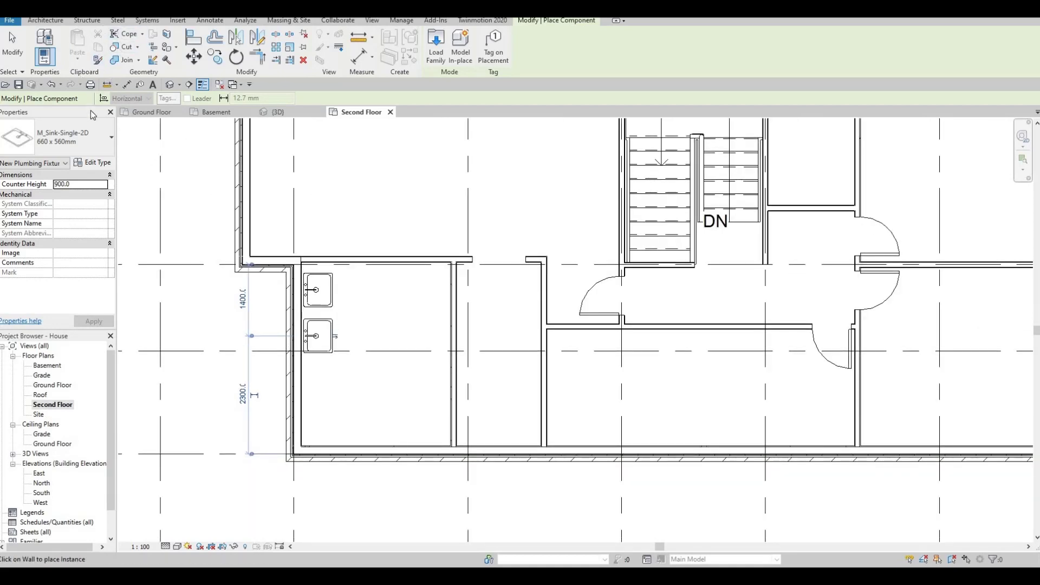
click(93, 140)
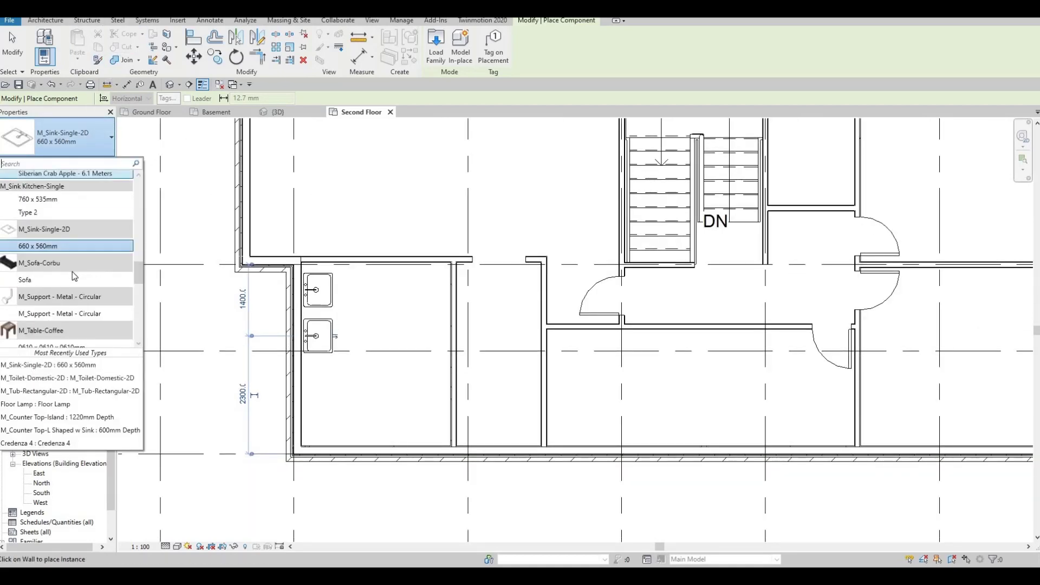
scroll(73, 287, down, 5)
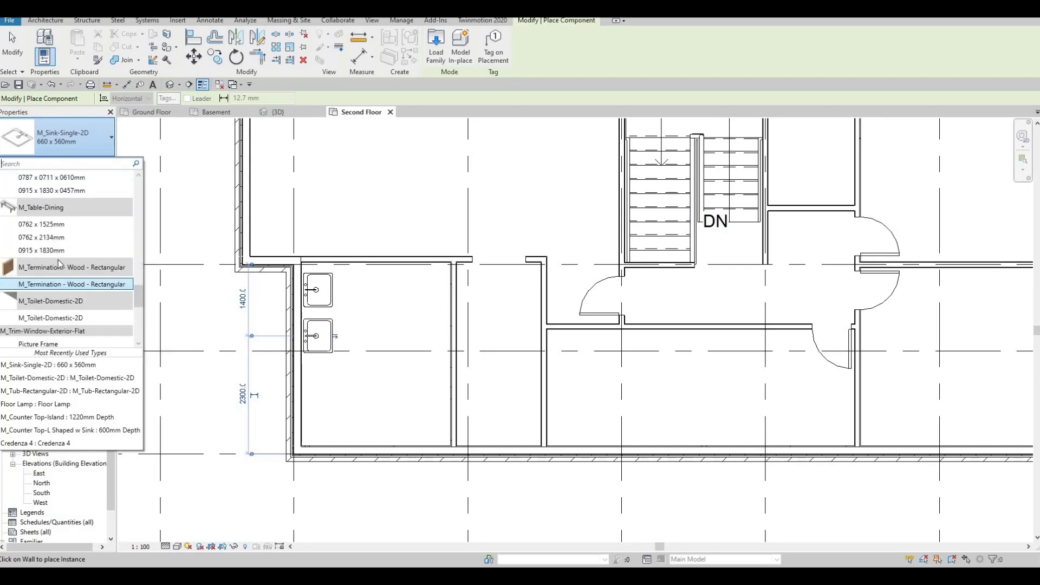
scroll(63, 292, down, 6)
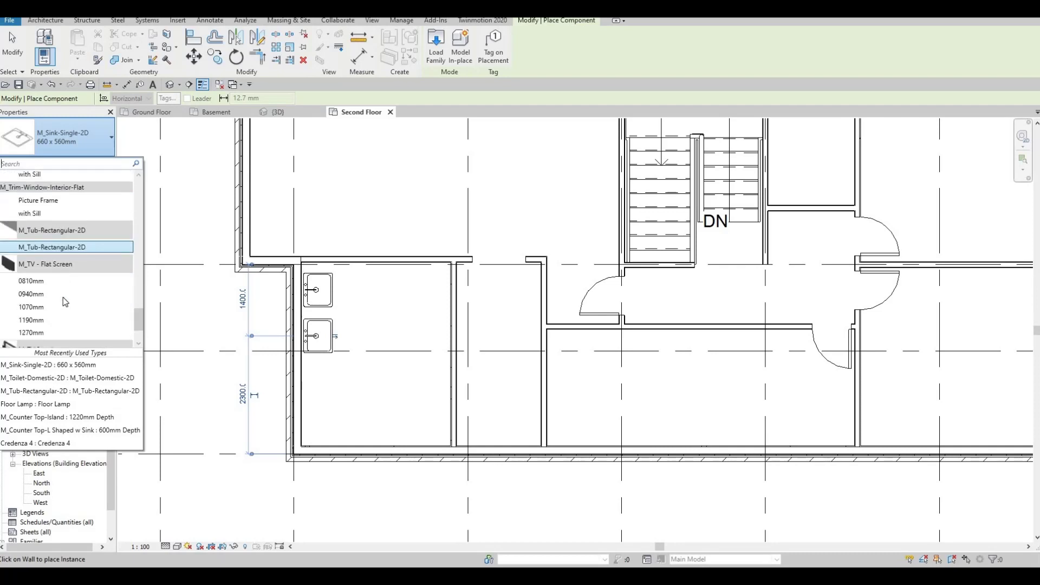
click(70, 274)
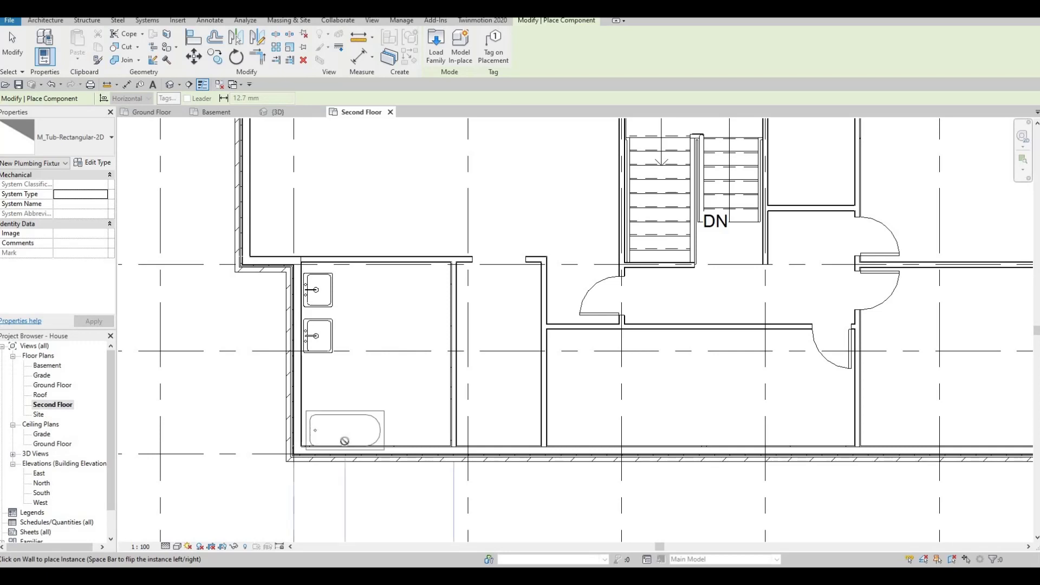
click(348, 428)
key(Escape)
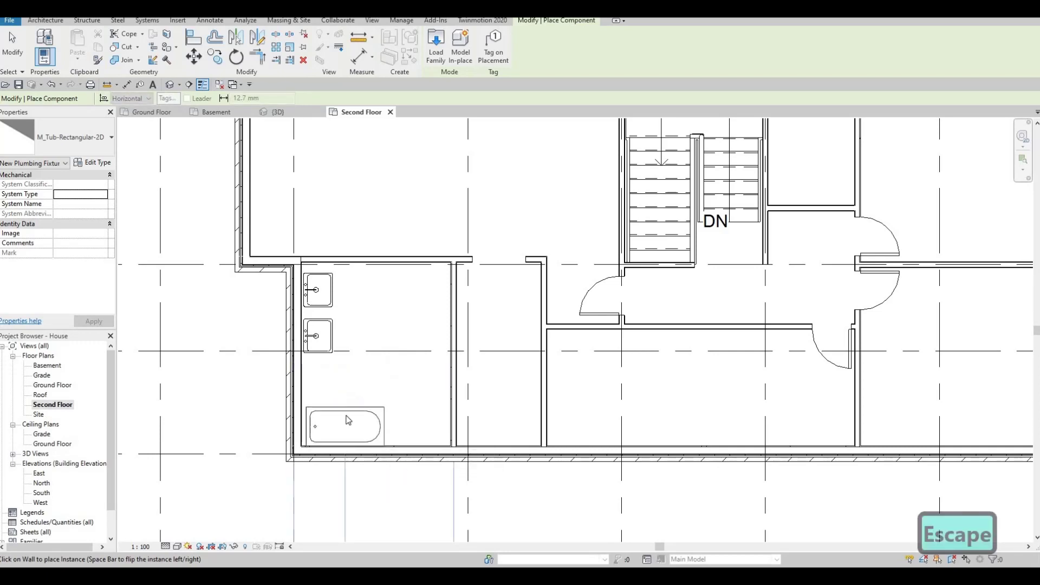
key(Escape)
Nudge the bathtub left so that it sits flush against the bathroom's west wall
click(349, 427)
key(Left)
key(Left)
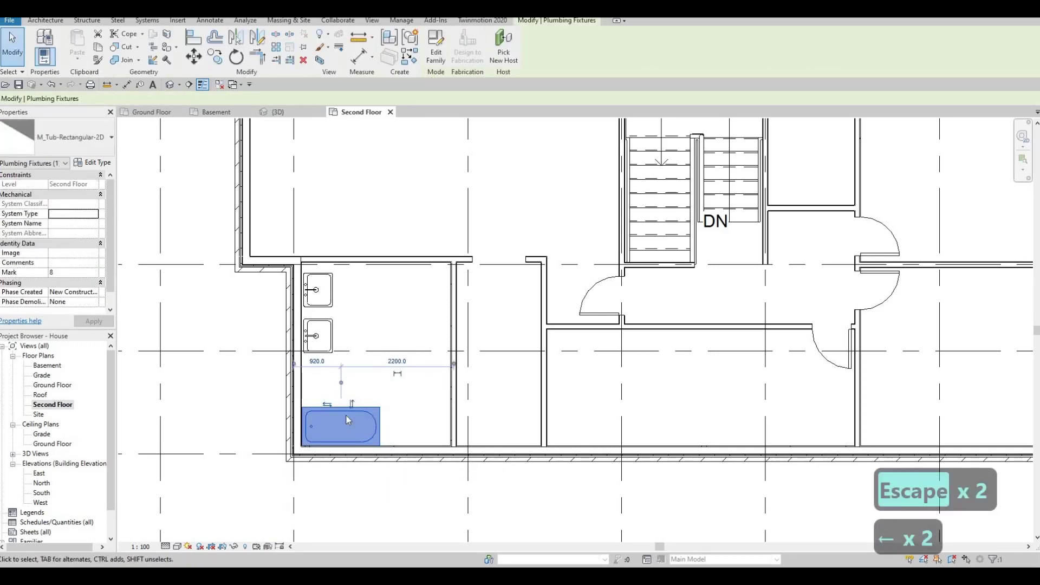
key(Escape)
Place an M_Toilet-Domestic-2D toilet on the bathroom's west wall between the lower sink and the bathtub
middle_drag(377, 381, 367, 369)
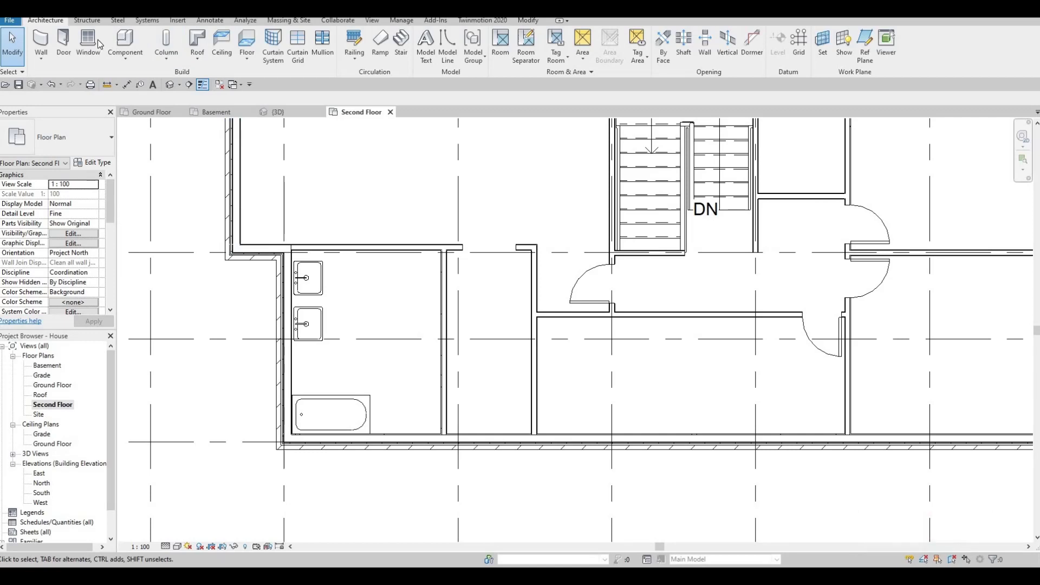
click(125, 42)
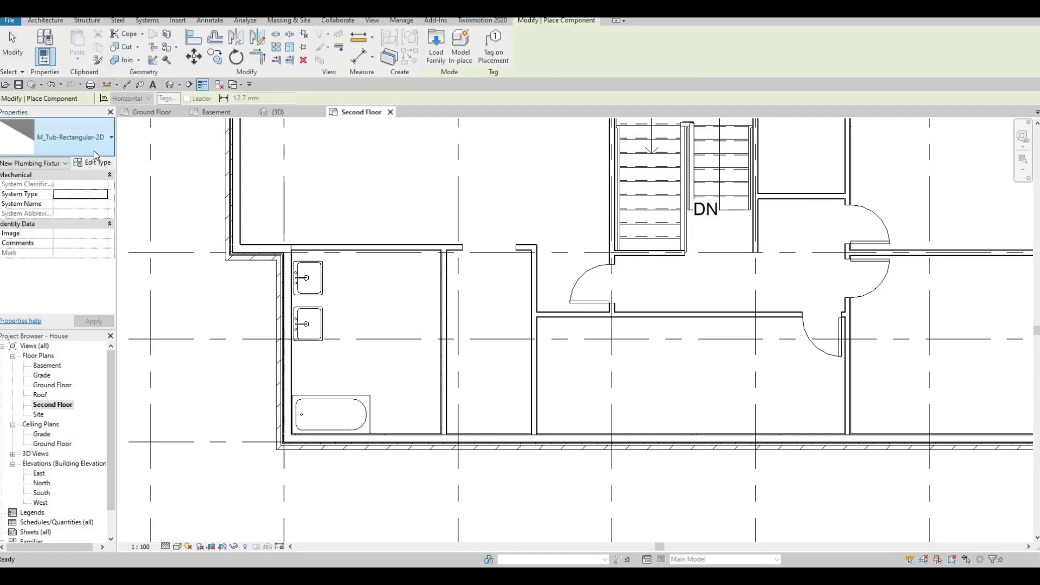
click(93, 151)
scroll(87, 271, up, 1)
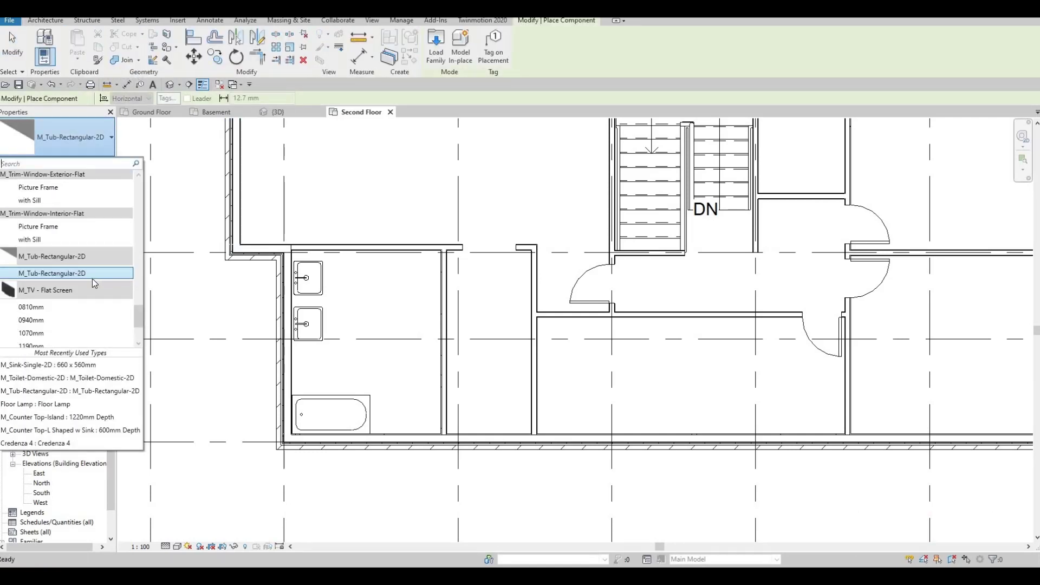
scroll(91, 283, up, 1)
scroll(90, 286, down, 3)
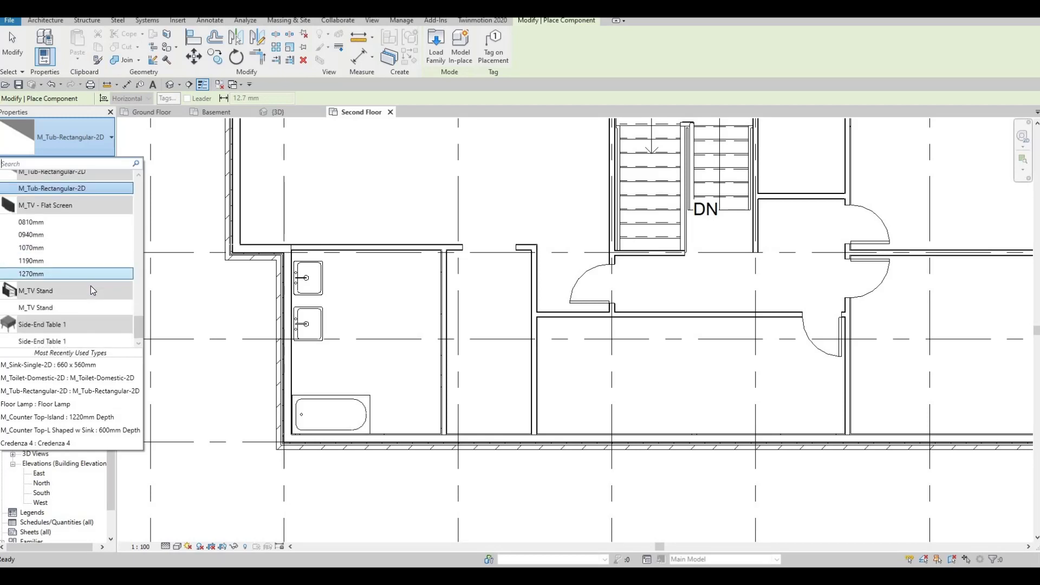
scroll(90, 284, up, 3)
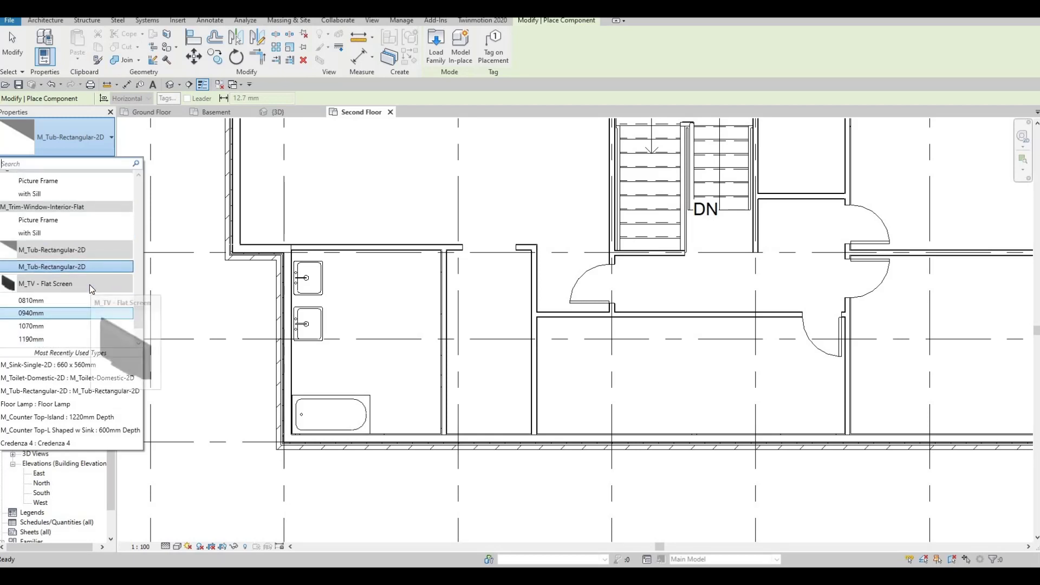
scroll(89, 285, up, 1)
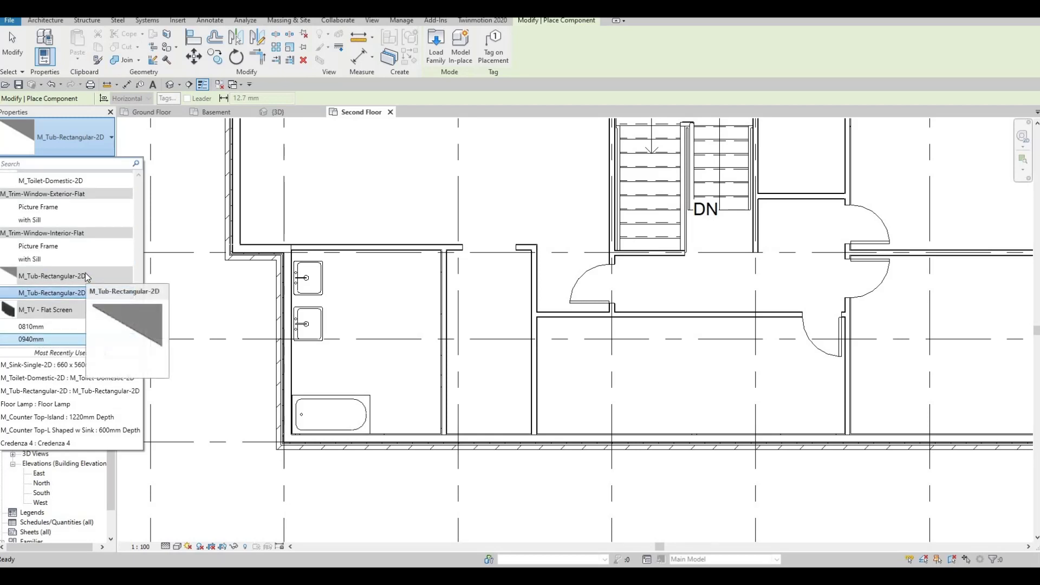
scroll(86, 272, up, 2)
click(51, 233)
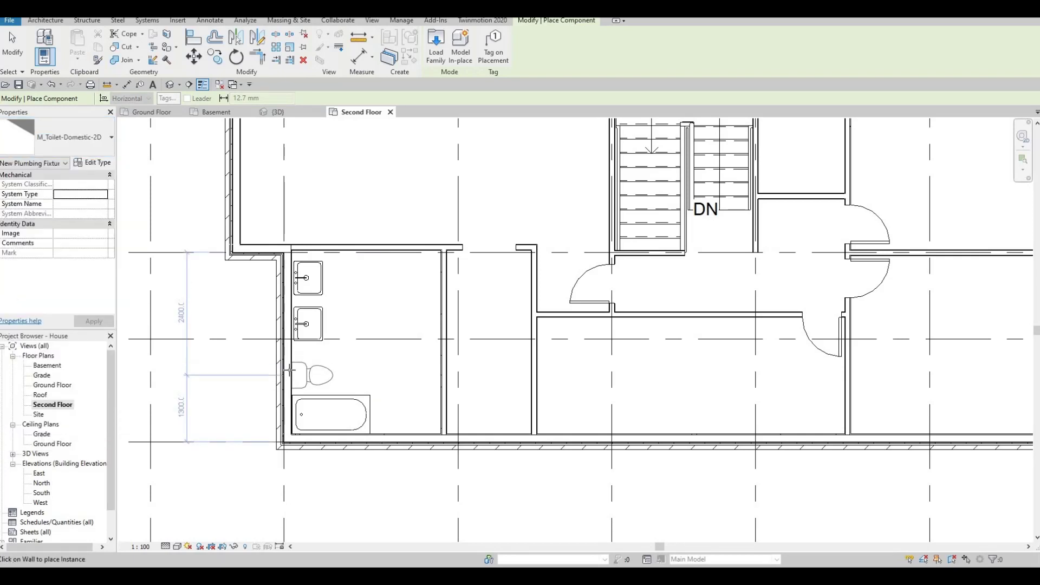
key(Escape)
key(Escape)
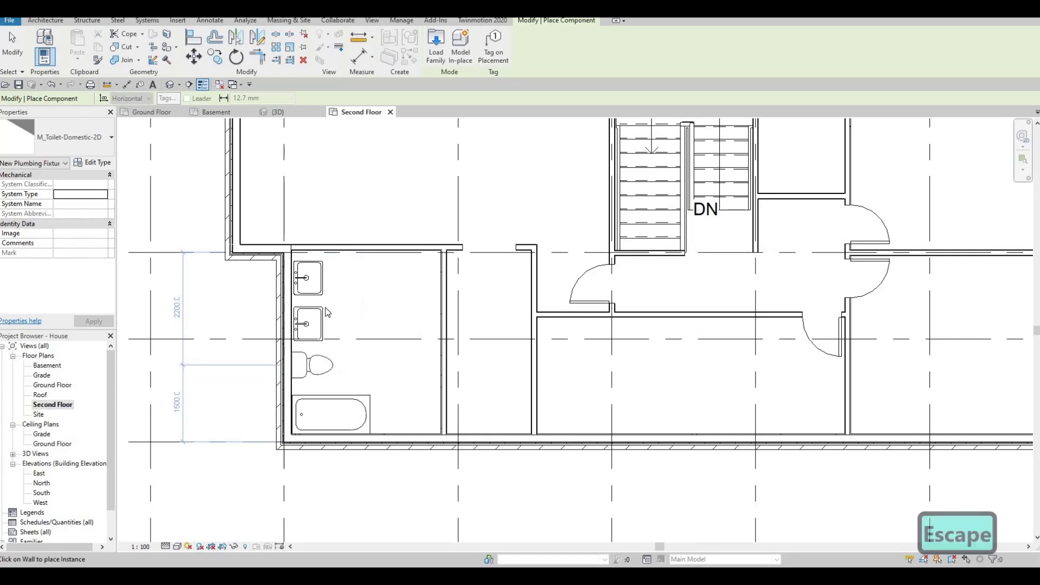
Draw a Thin Lines detail rectangle about 700 mm wide around both sinks, starting at the bathroom's upper-left inner corner, as the counter outline
click(210, 20)
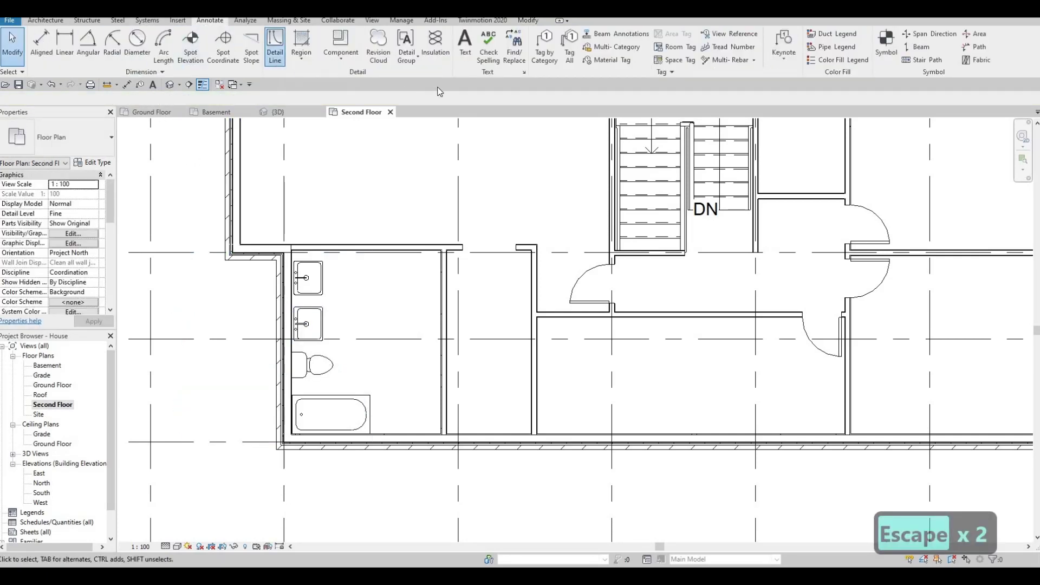
click(542, 52)
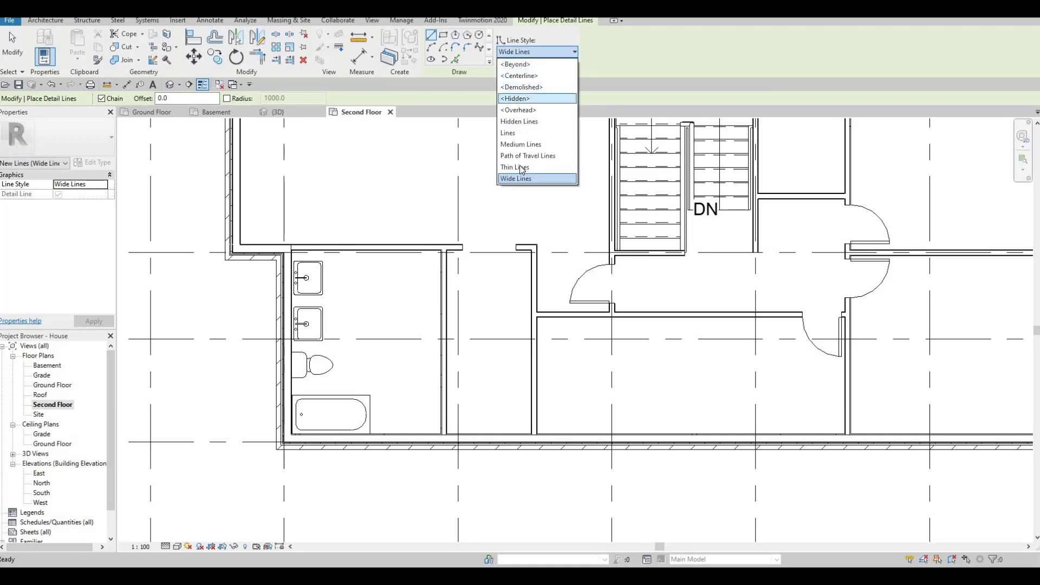
click(536, 168)
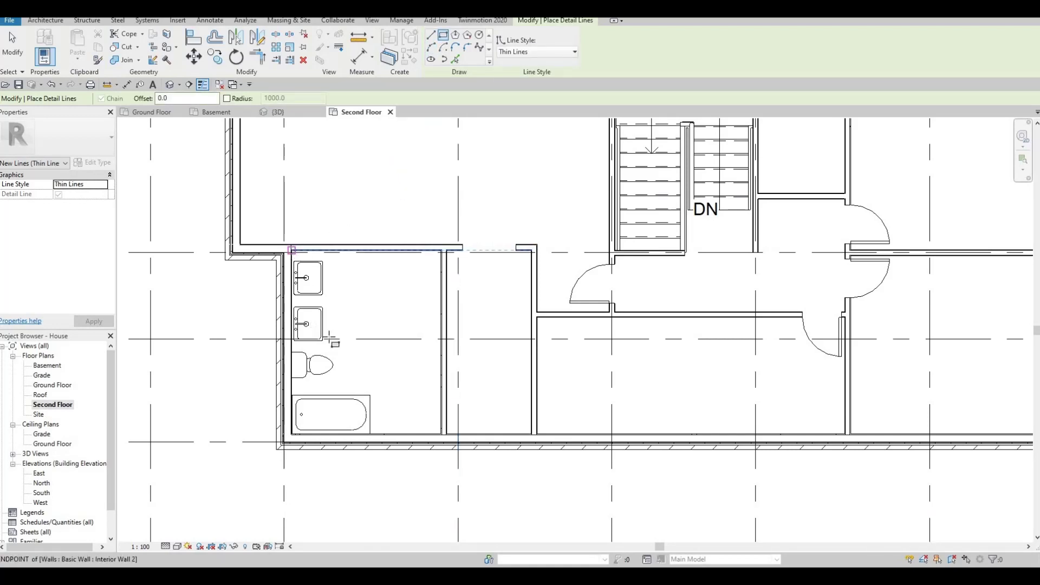
click(291, 250)
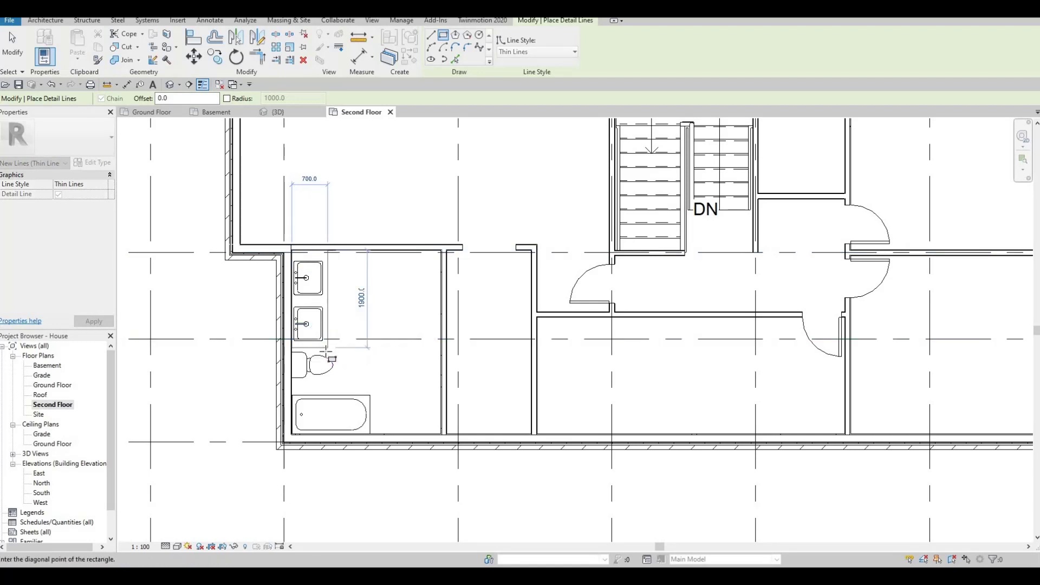
click(327, 352)
key(Escape)
key(Escape)
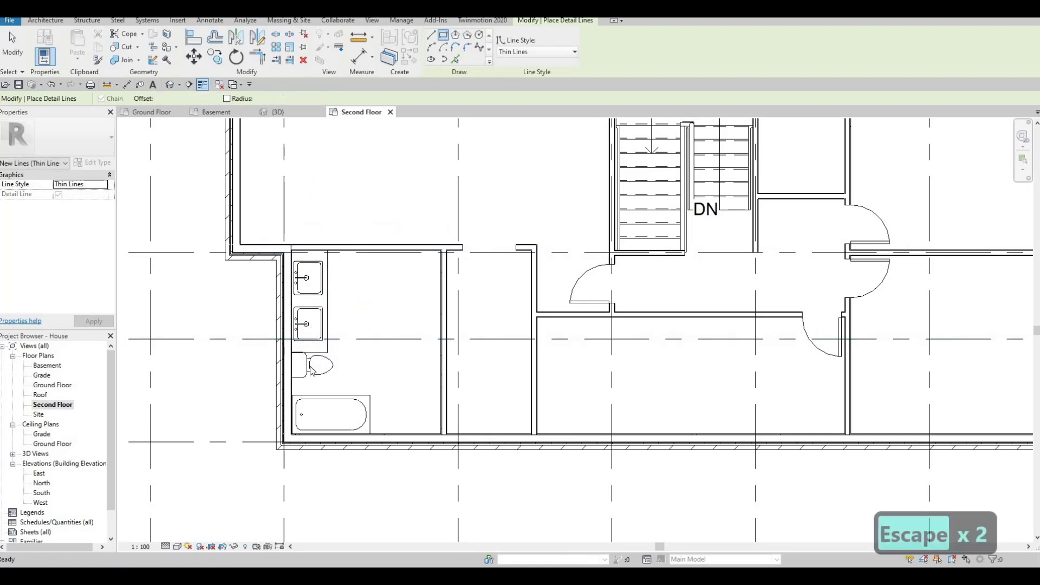
Nudge the toilet down four increments, away from the sink counter and toward the bathtub
click(309, 369)
key(Down)
key(Down)
key(Down)
key(Down)
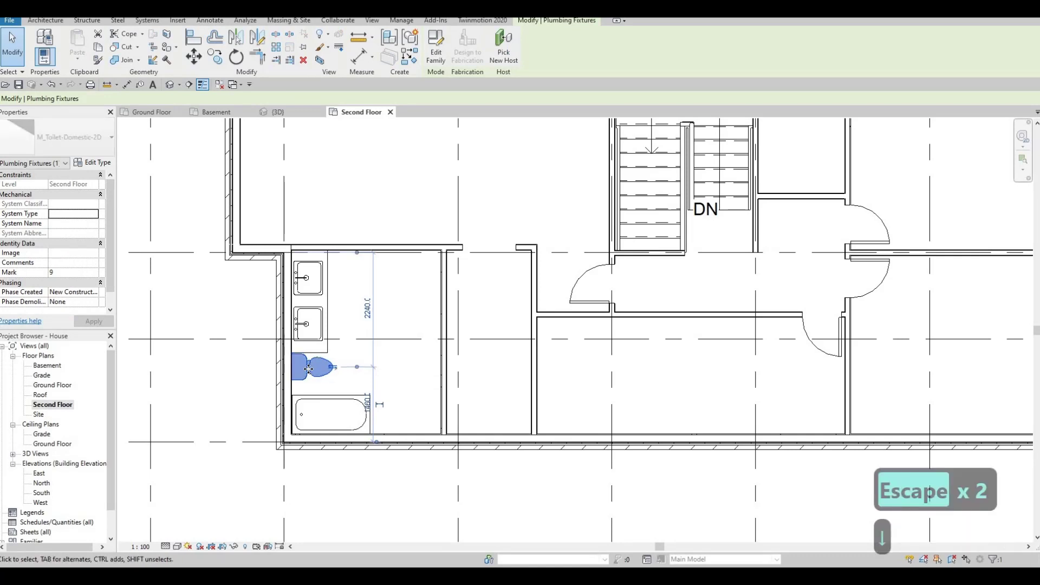
key(Escape)
key(Escape)
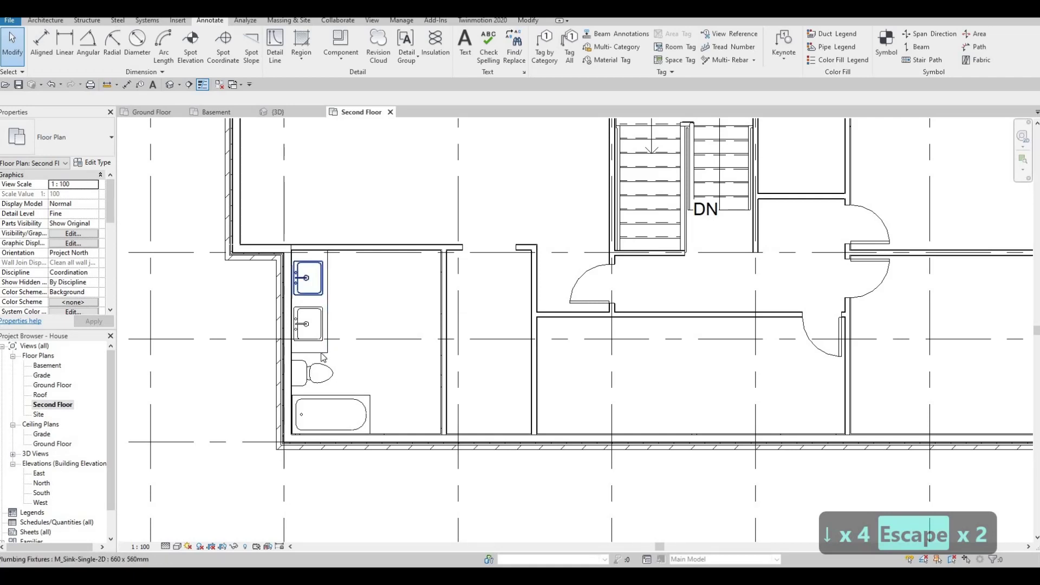
Shift the bathroom's right partition wall about 280 mm left, widening the narrow room next to it
middle_drag(399, 344, 411, 318)
key(Escape)
click(410, 318)
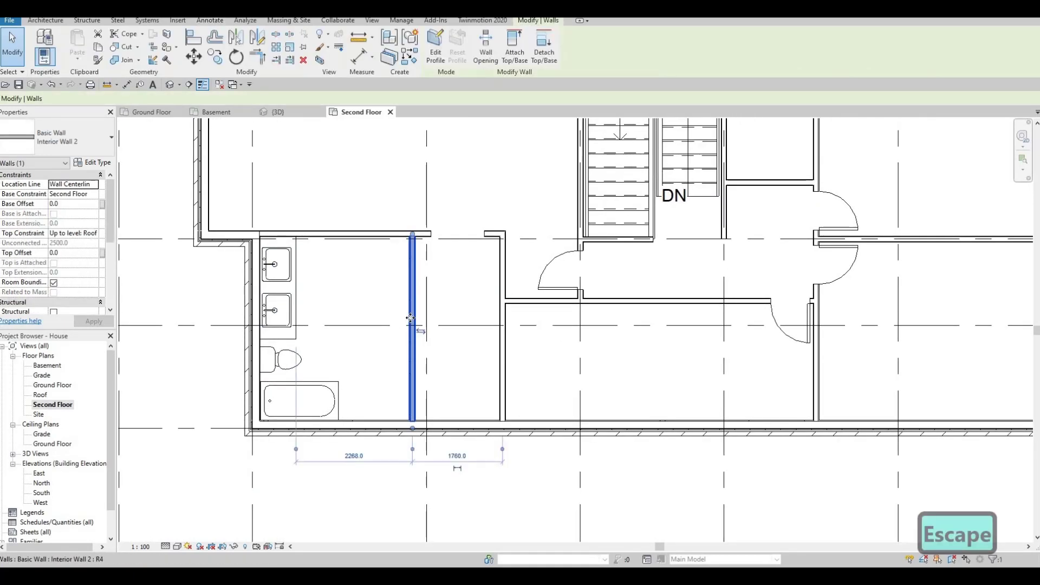
key(Left)
key(Left)
key(Left)
key(Left)
key(Left)
key(Left)
key(Left)
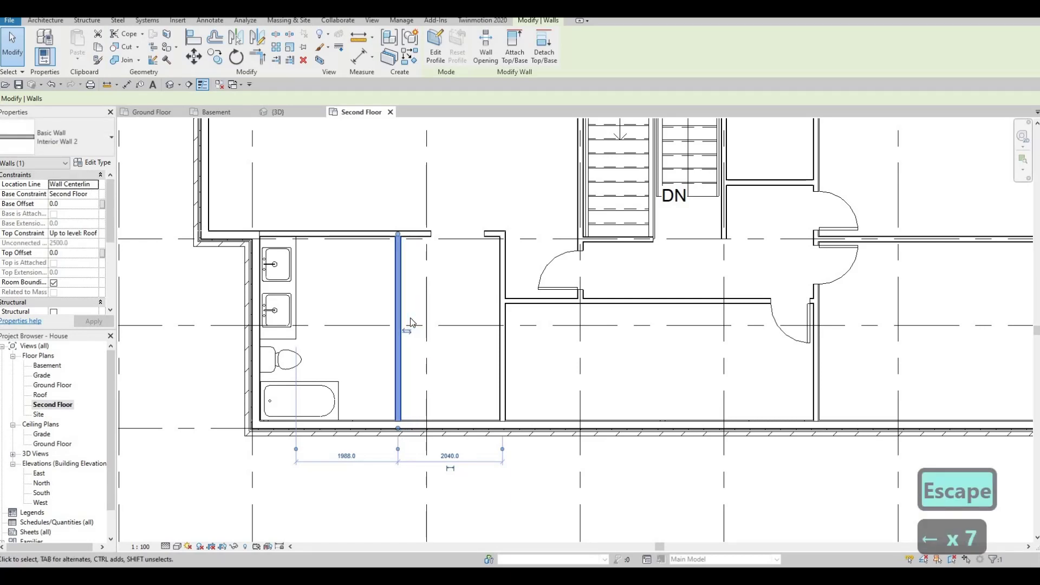
key(Escape)
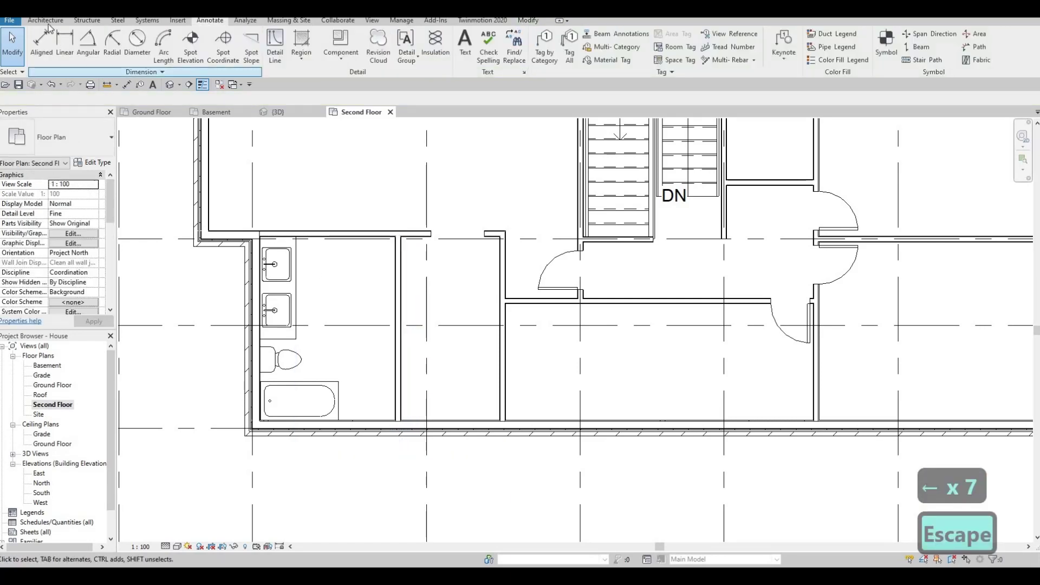
Place an M_Single-Flush 0762 x 2032mm door at the upper end of the bathroom's right partition, swinging into the bathroom
click(46, 21)
click(64, 43)
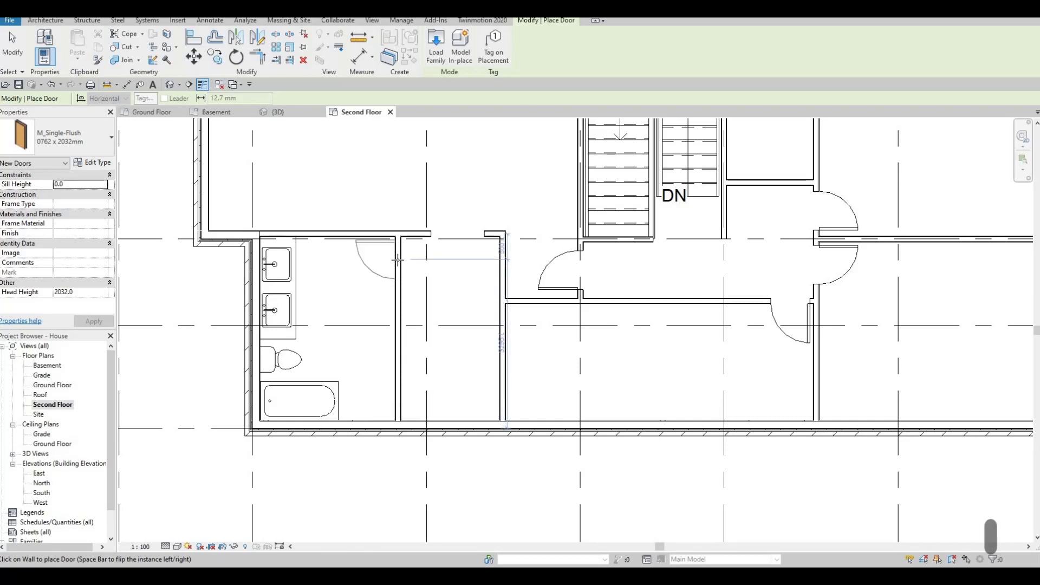
click(397, 260)
key(Escape)
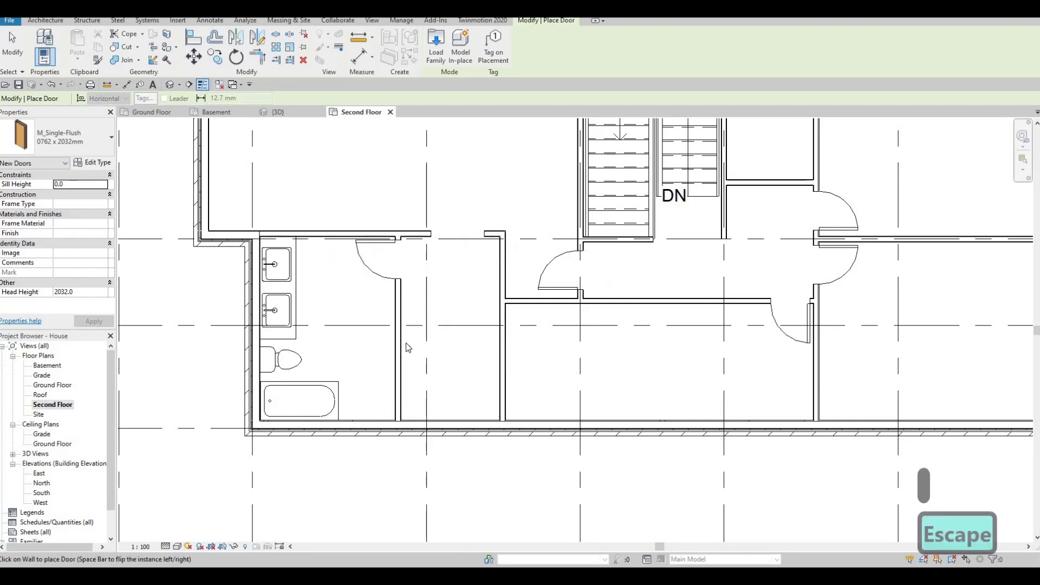
Nudge the bathroom's right partition wall about 120 mm left, widening the narrow room beside it
key(Escape)
click(394, 334)
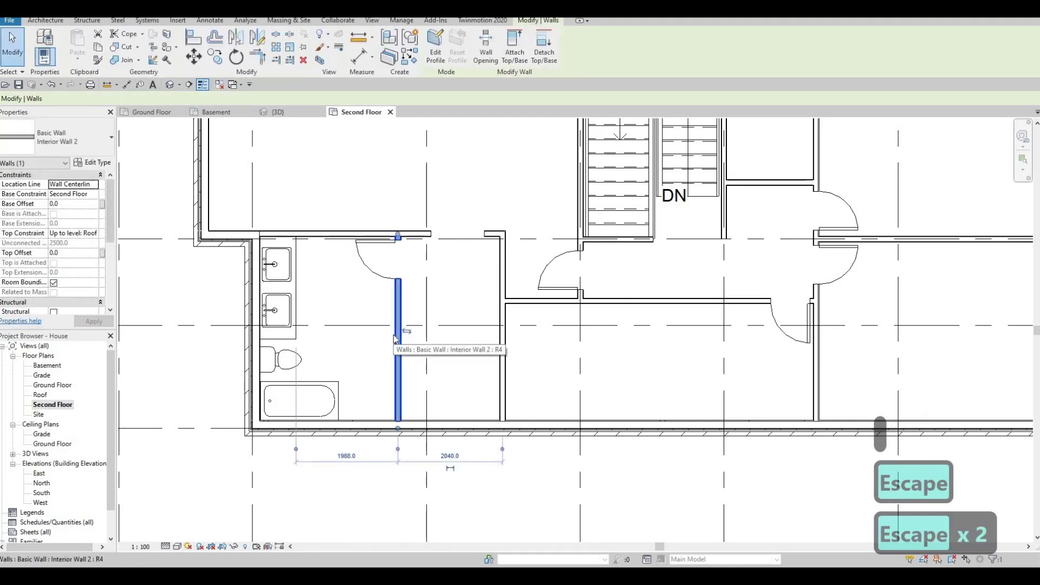
key(Left)
key(Left)
key(Left)
key(Left)
key(Escape)
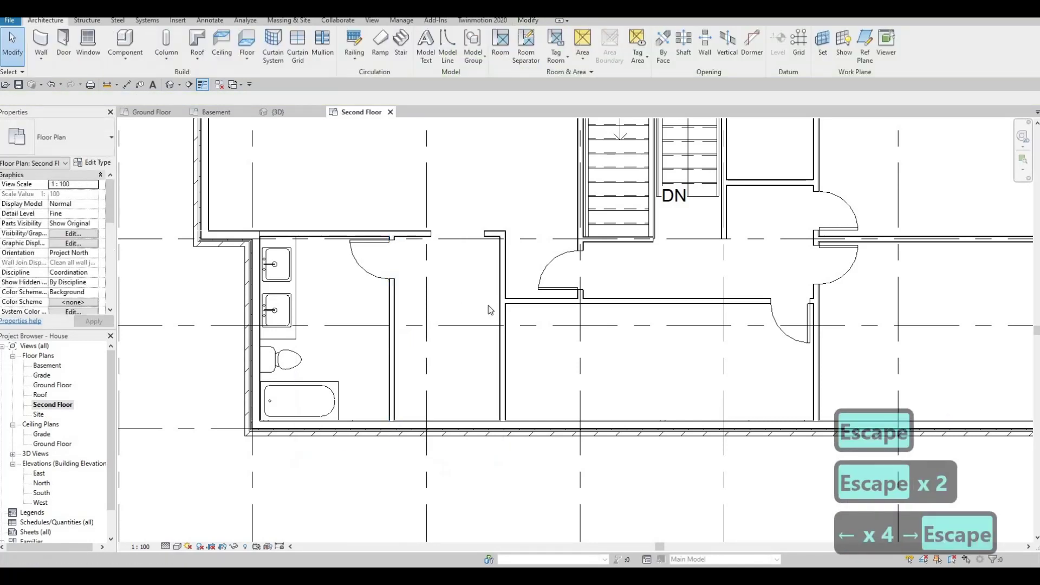
Draw chained Thin Lines detail lines in the narrow room from the bathroom partition: across, down about 1900 mm, across 1000 mm, and up to the upper wall
click(177, 21)
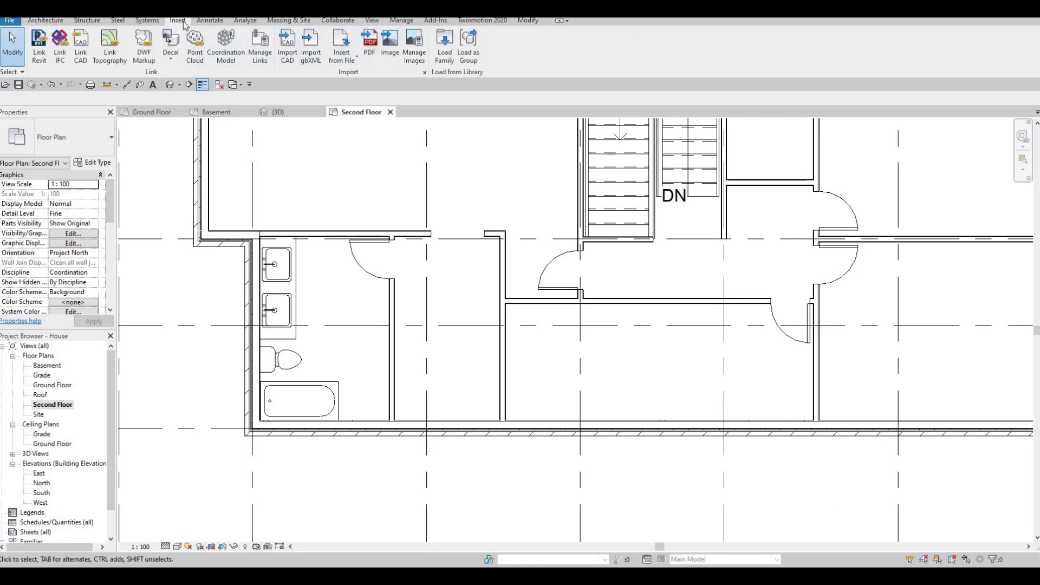
click(210, 21)
click(277, 48)
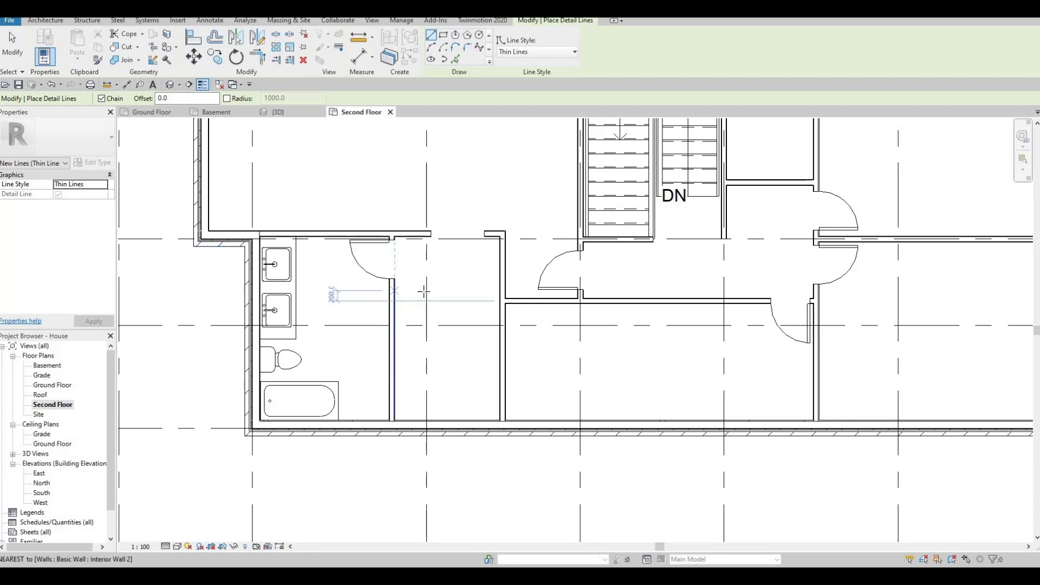
click(426, 291)
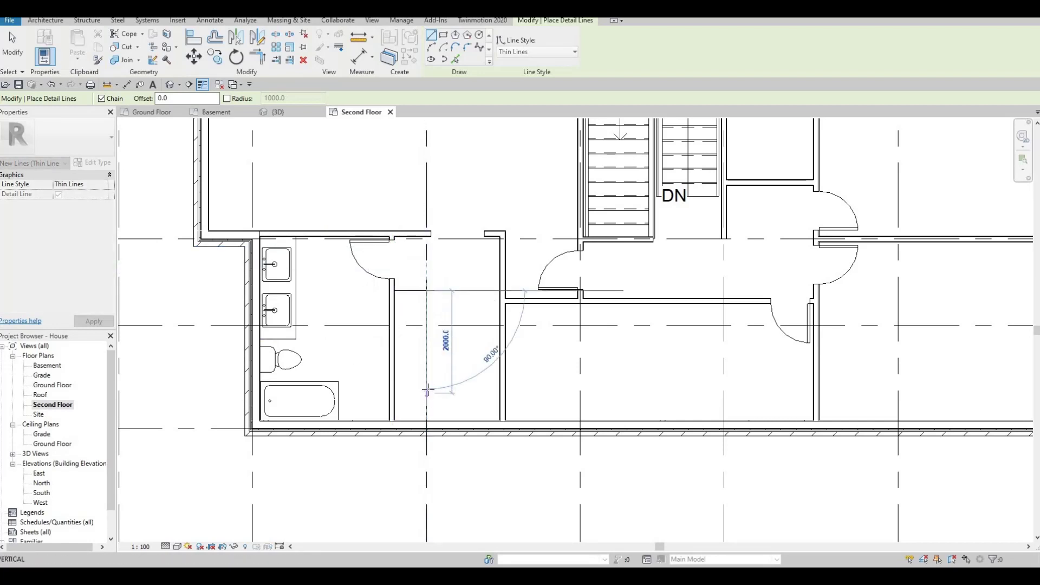
click(427, 388)
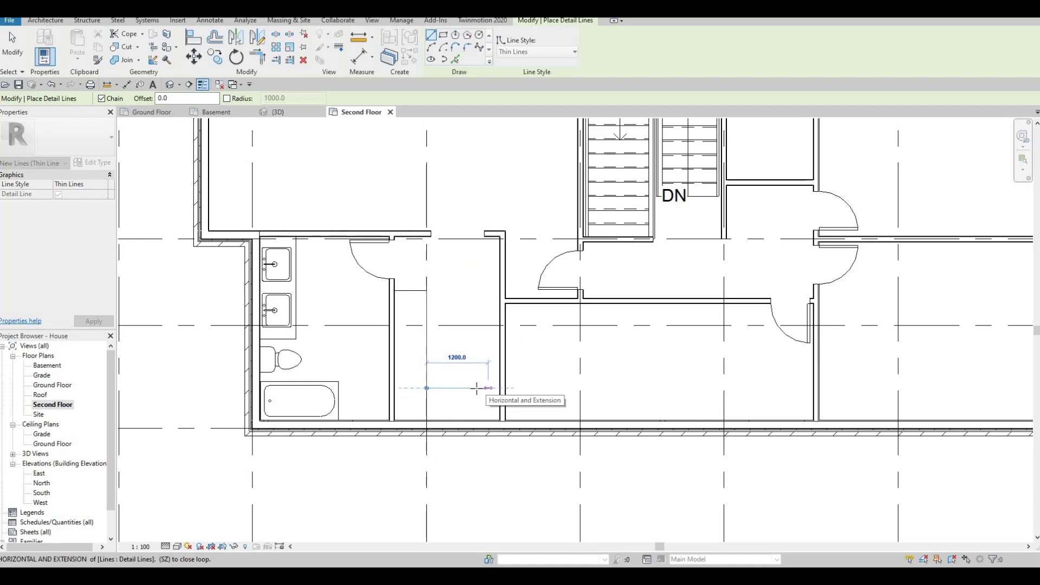
click(478, 388)
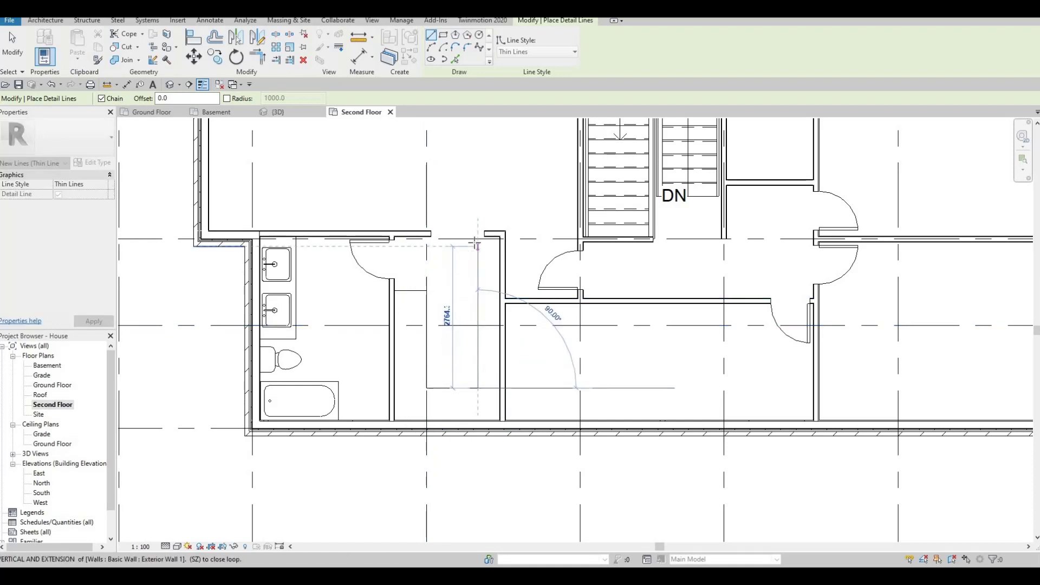
click(478, 239)
key(Escape)
key(Escape)
key(Escape)
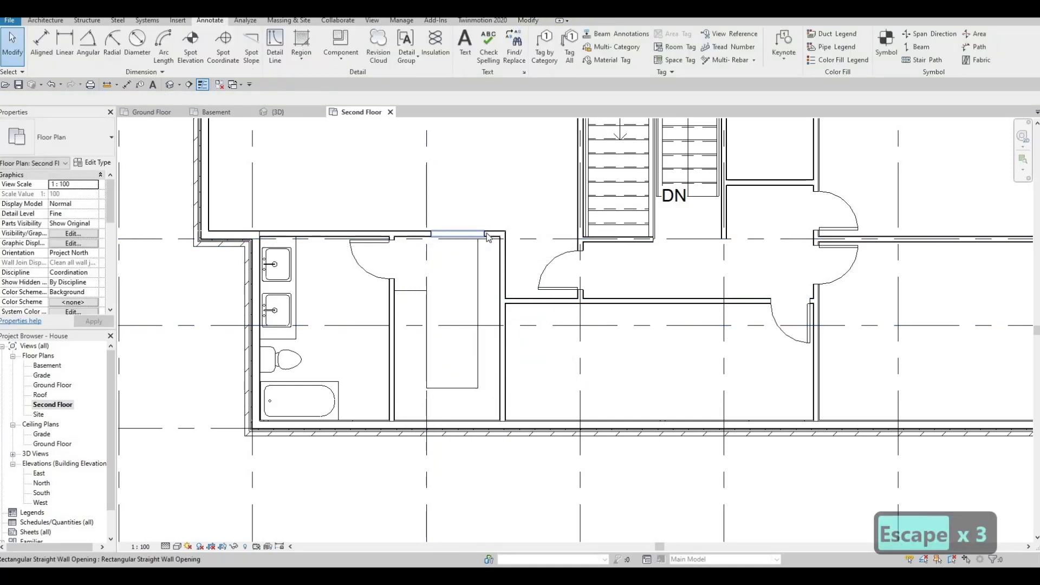
Shift the wall opening above the narrow room left and narrow it, ending it left of the right vertical detail line
click(466, 234)
drag(466, 234, 461, 233)
drag(420, 234, 405, 234)
key(Escape)
key(Escape)
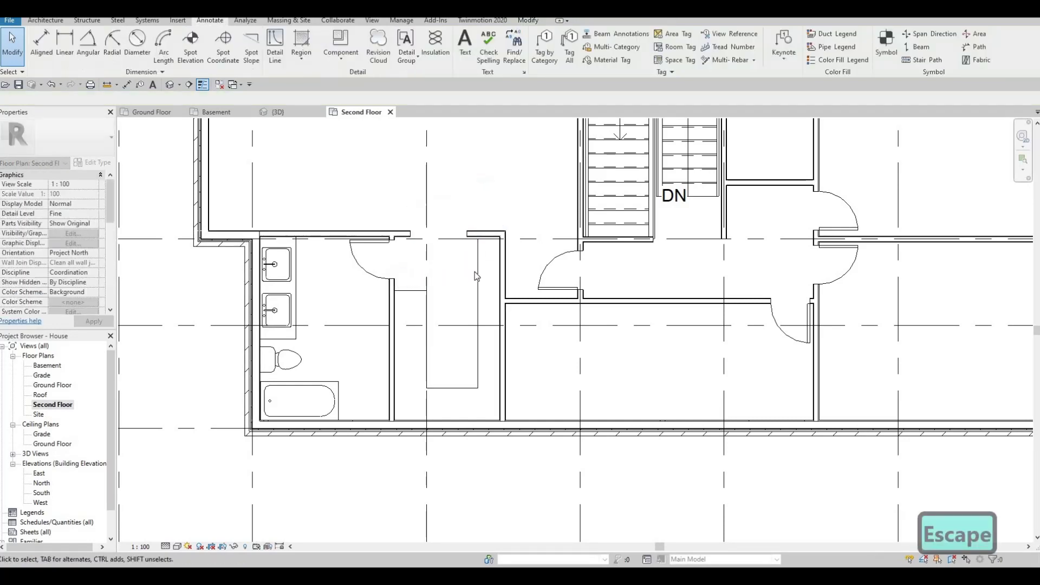
click(455, 234)
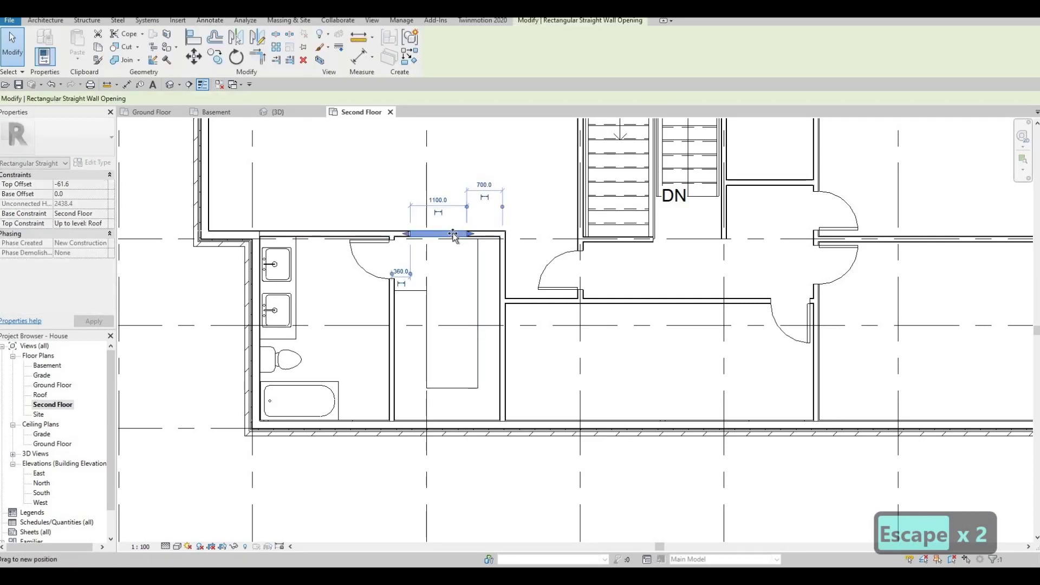
key(Escape)
Move the right vertical detail line left to 760 mm from the narrow room's right wall, and up one increment toward the upper wall
click(476, 252)
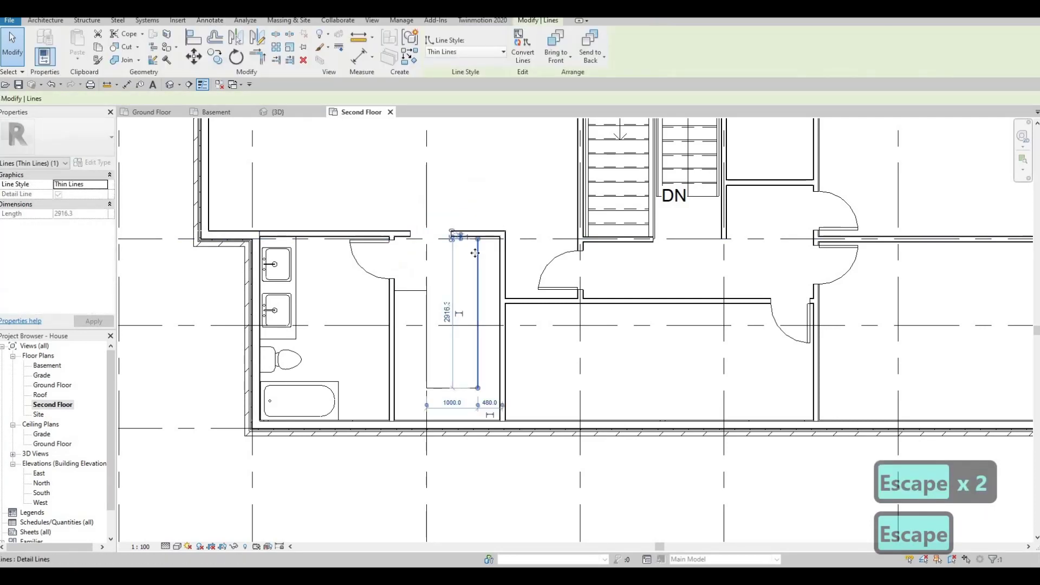
key(Left)
key(Left)
key(Left)
key(Left)
key(Left)
key(Left)
key(Left)
key(Left)
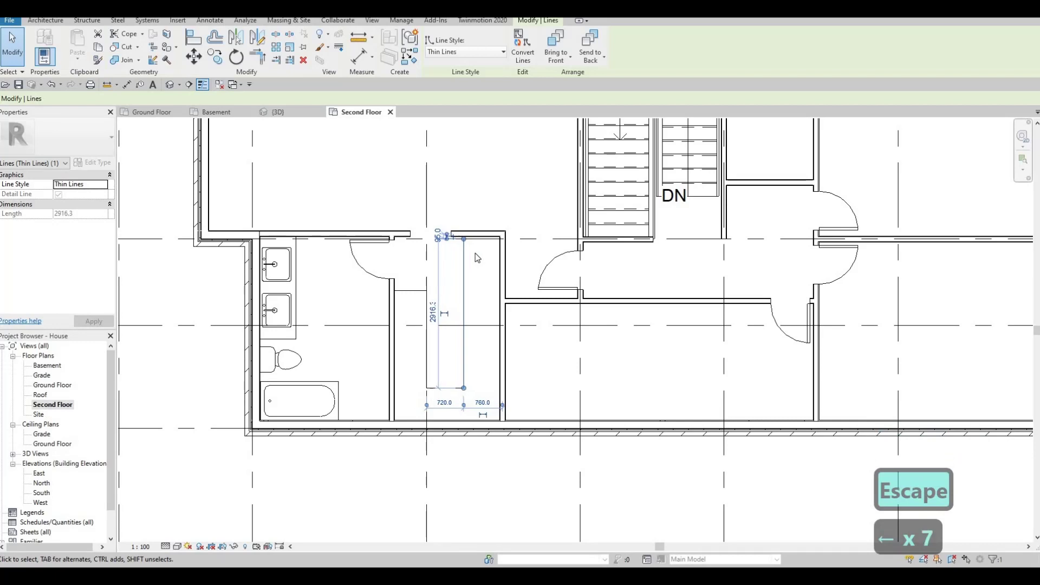
key(Right)
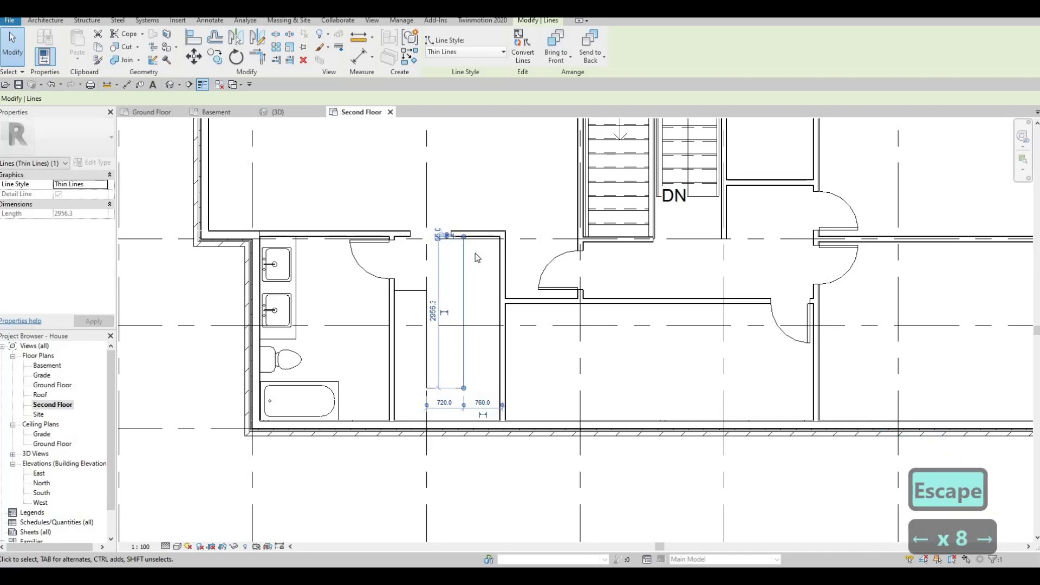
key(Escape)
key(Escape)
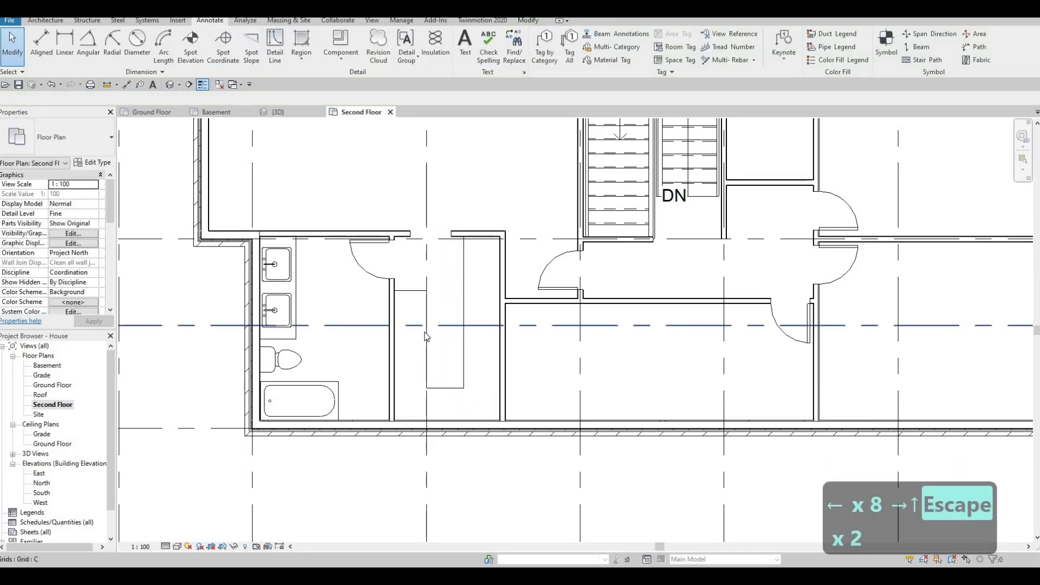
Nudge the left vertical detail line left so it sits 600 mm from the bathroom partition
click(425, 336)
key(Left)
key(Left)
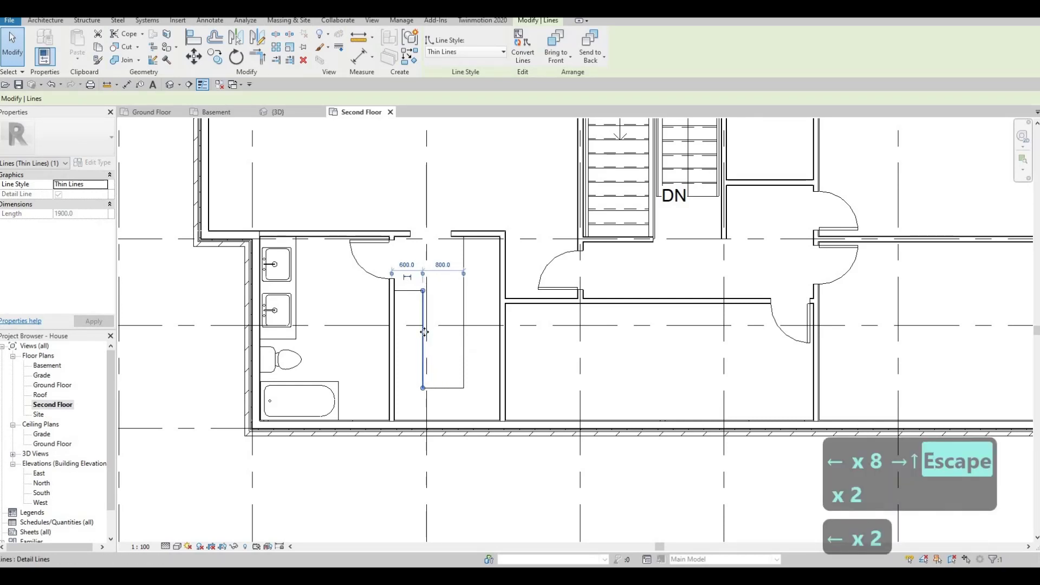
key(Escape)
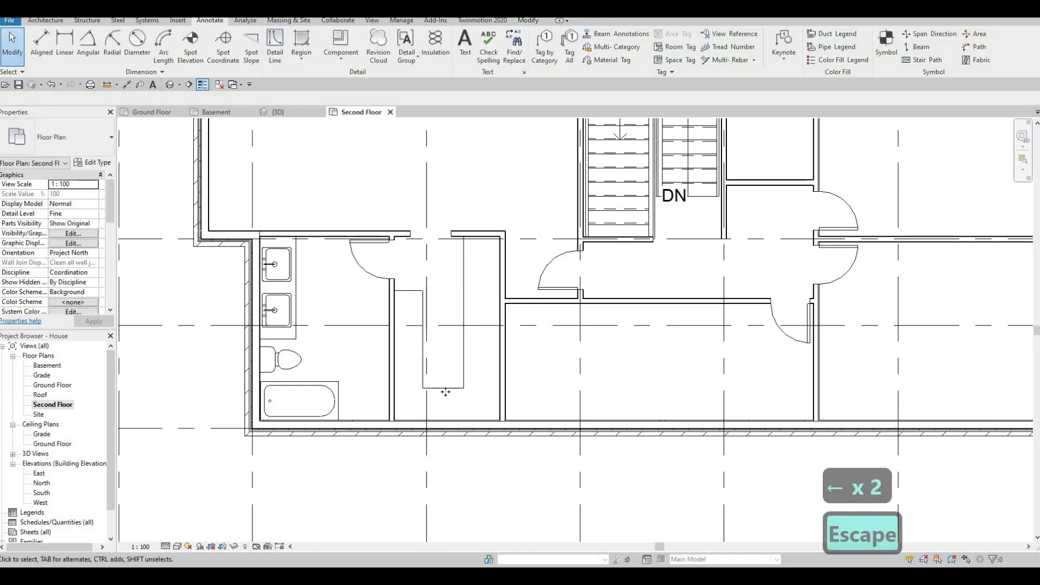
Nudge the outline's lower horizontal detail line down two increments, toward the exterior wall
click(446, 389)
key(Down)
key(Down)
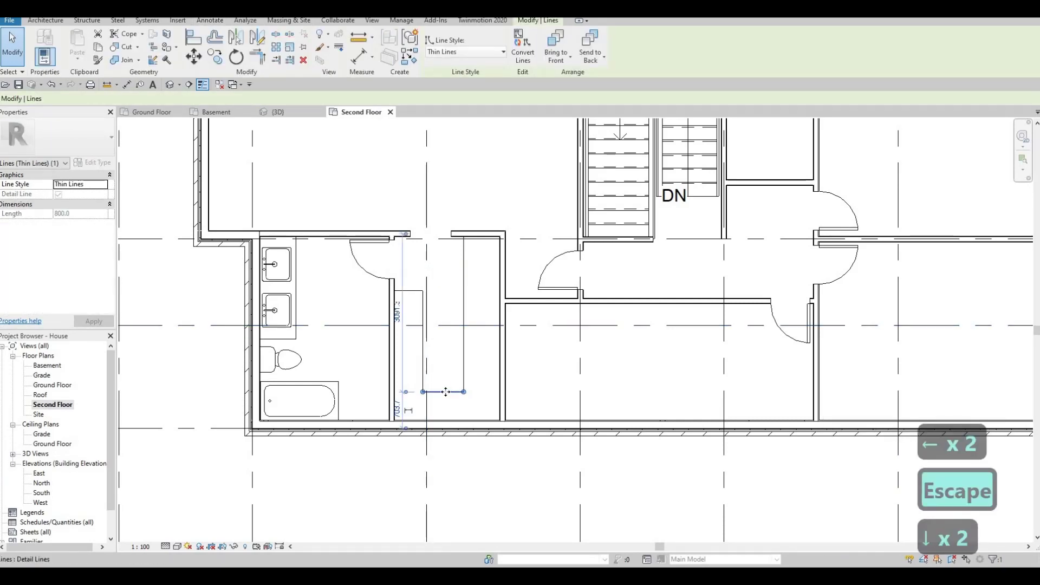
key(Escape)
key(Escape)
Draw an L-shaped Interior Wall 2 left of the stairs, about 2905 mm down from the upper exterior wall, then across to the stair wall
scroll(507, 402, down, 2)
middle_drag(512, 398, 524, 422)
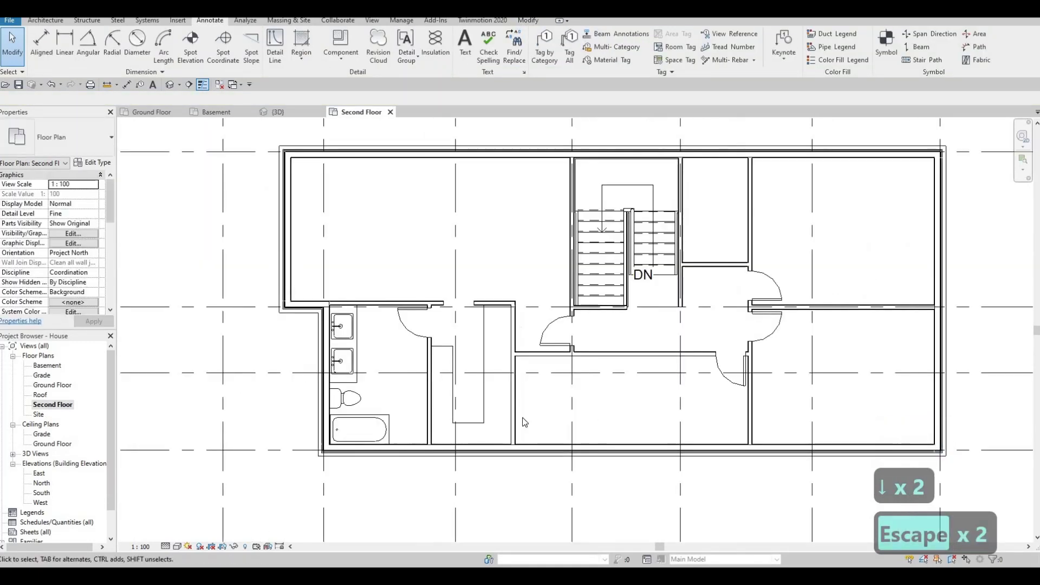
middle_drag(412, 254, 420, 298)
scroll(493, 324, down, 3)
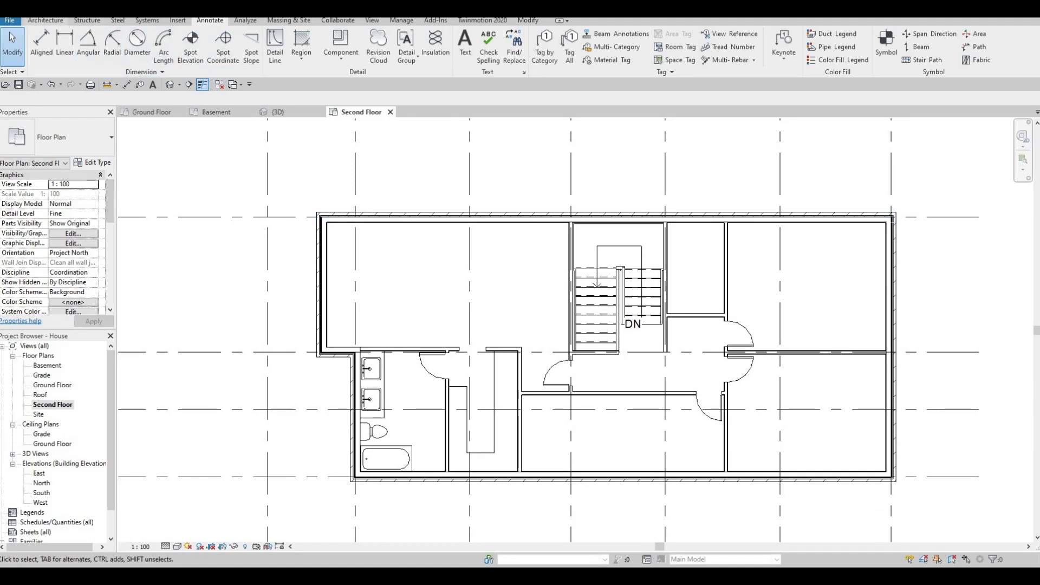
click(52, 21)
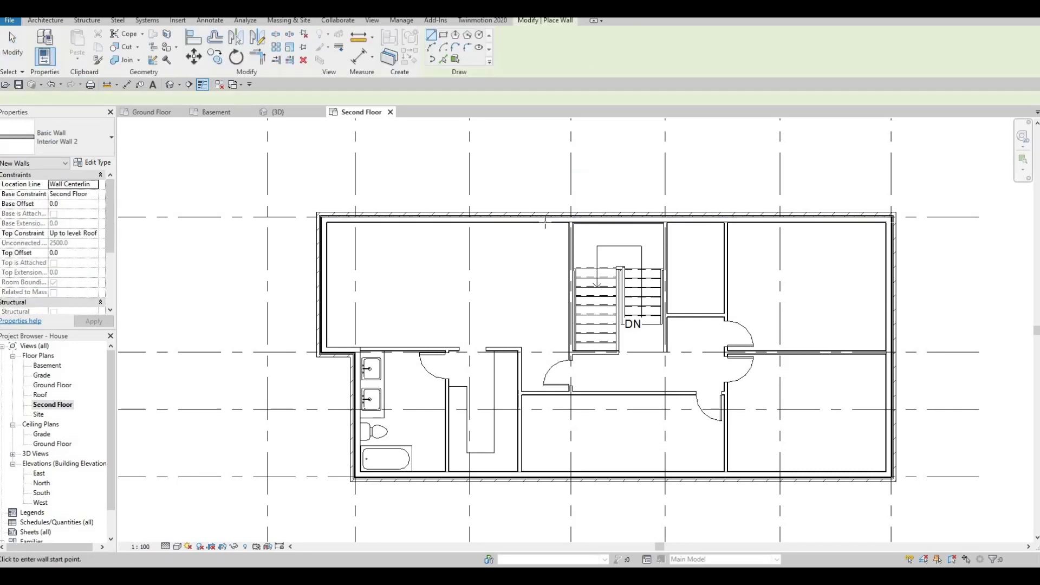
click(530, 221)
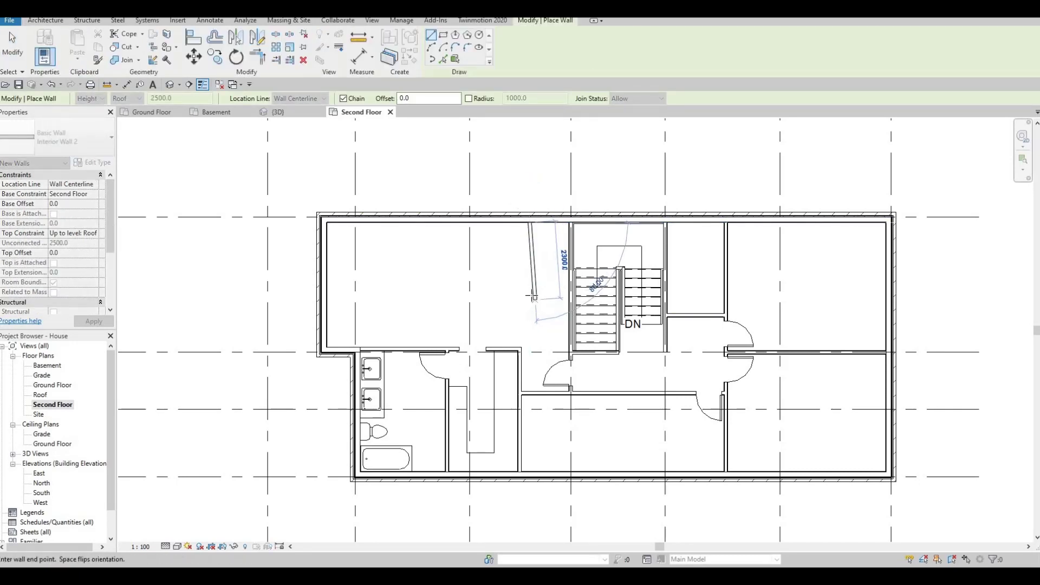
click(530, 314)
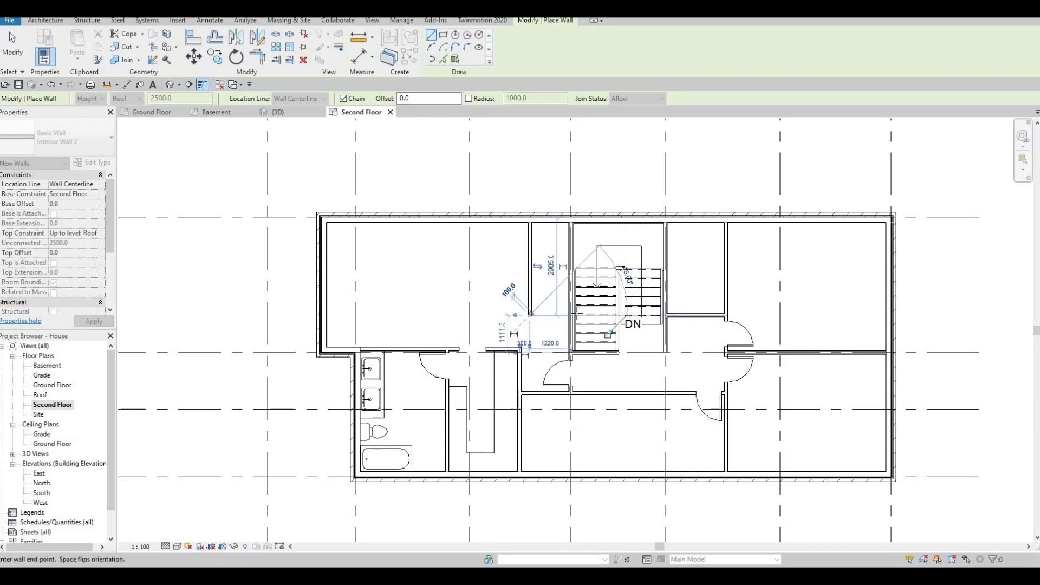
key(Escape)
key(Escape)
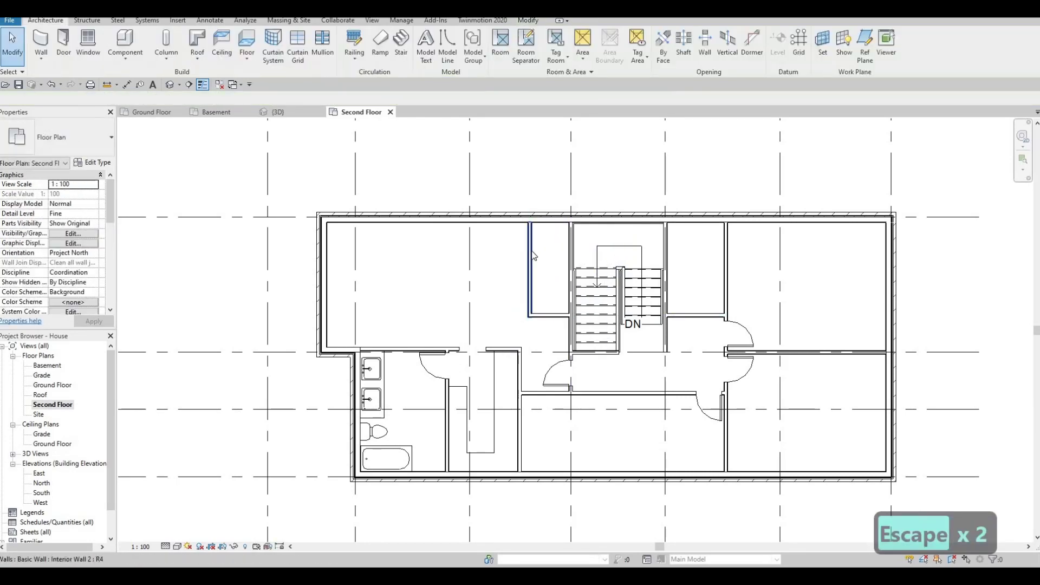
Nudge the new closet's vertical wall right so it sits 920 mm from the stair wall
click(530, 251)
key(Right)
key(Right)
key(Right)
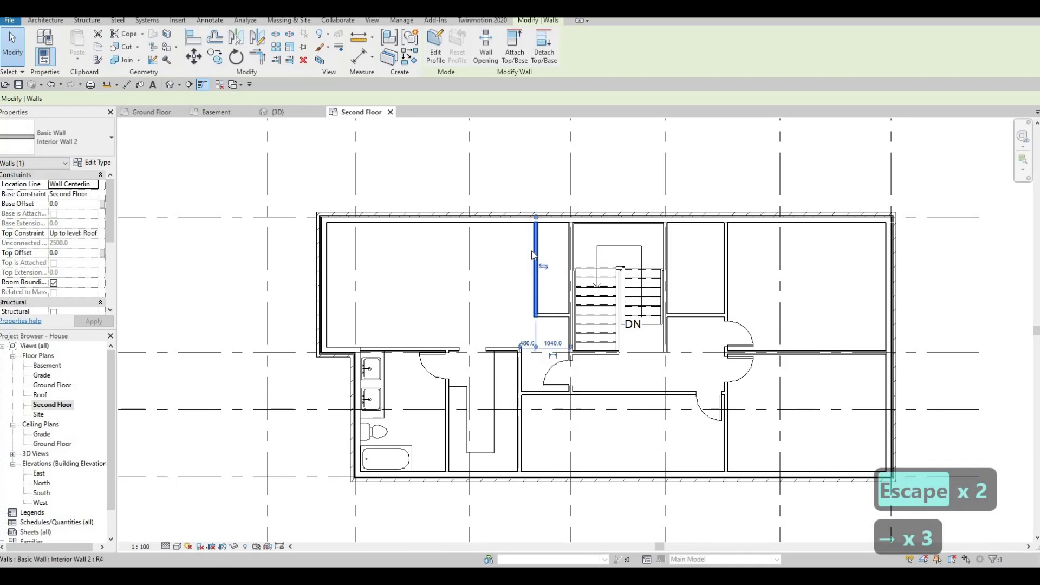
key(Right)
key(Right)
key(Right)
key(Left)
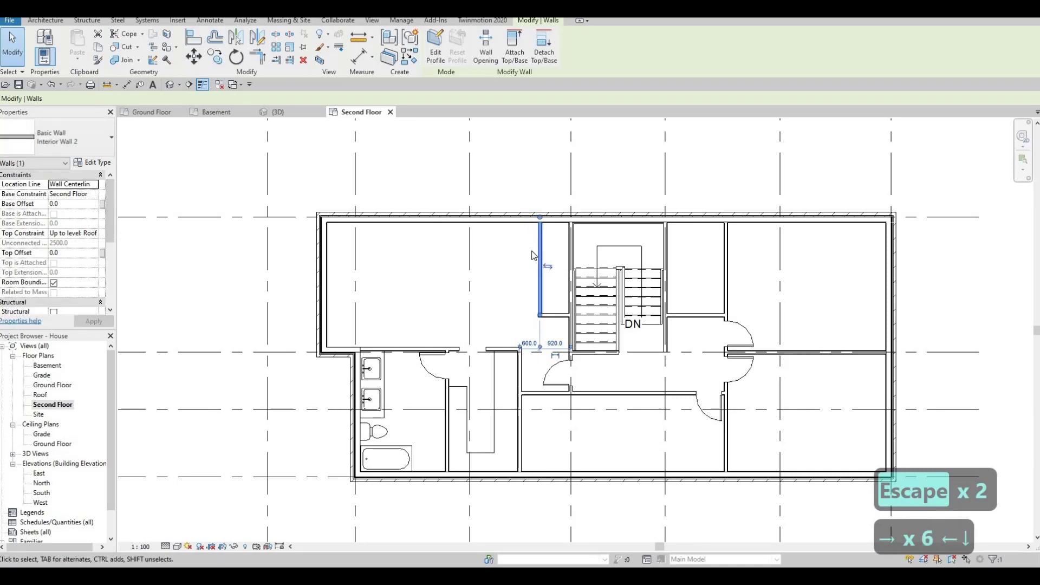
key(Down)
key(Escape)
Nudge the closet's short lower wall up one increment, about 60 mm, toward the upper exterior wall
click(553, 318)
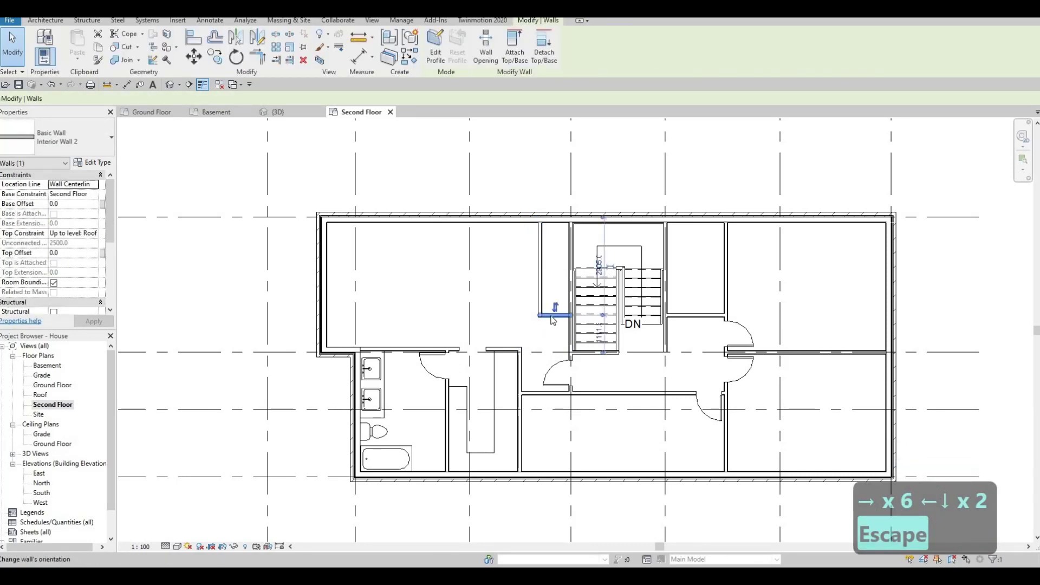
key(Down)
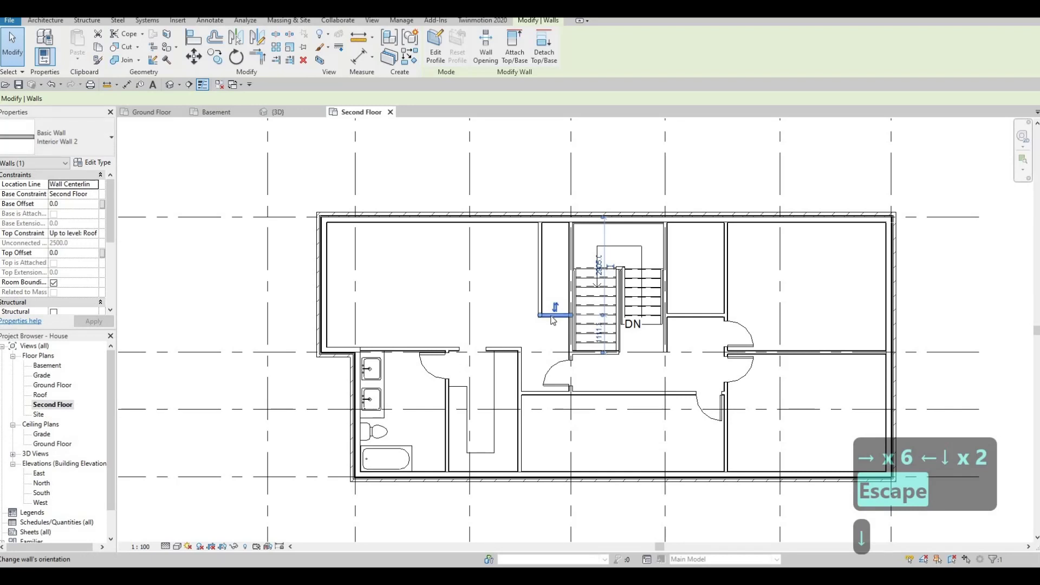
key(Up)
key(Escape)
key(Escape)
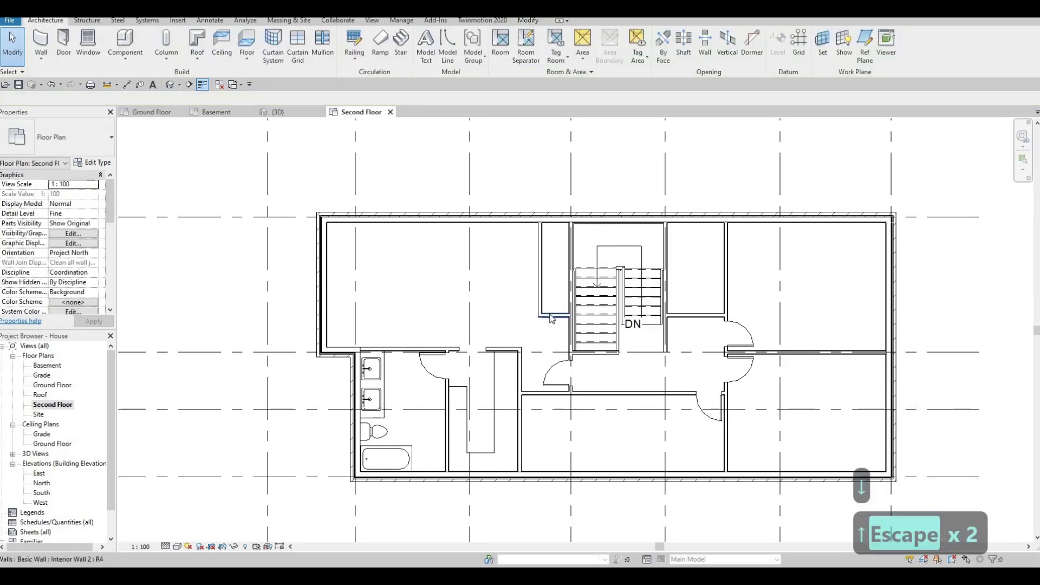
click(552, 318)
key(Down)
key(Up)
key(Escape)
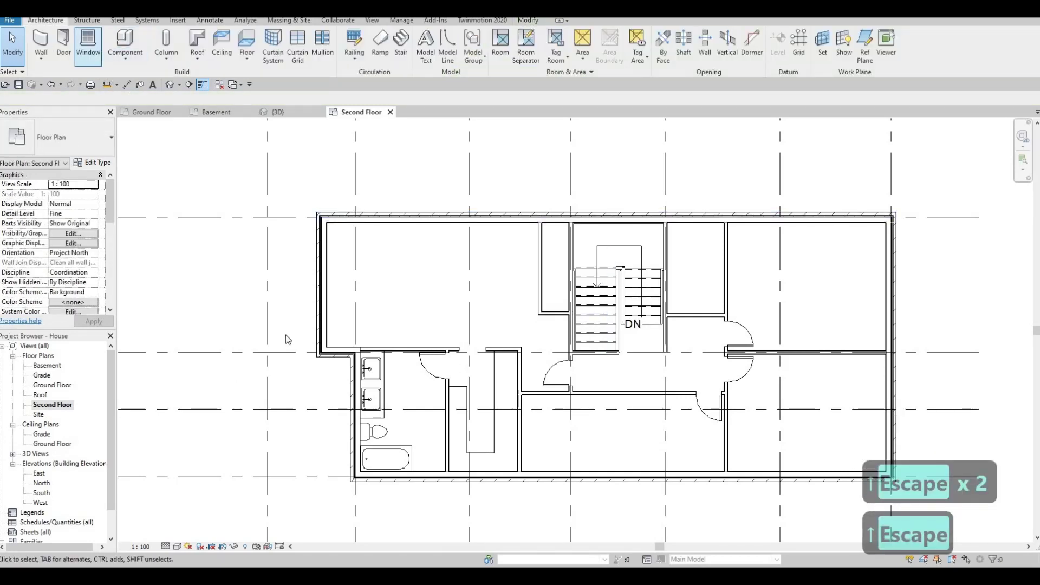
Place an M_Door-Interior-Double-Sliding-2_Panel-Wood door midway along the closet's left wall and set its type to 1200 x 2100mm
click(81, 138)
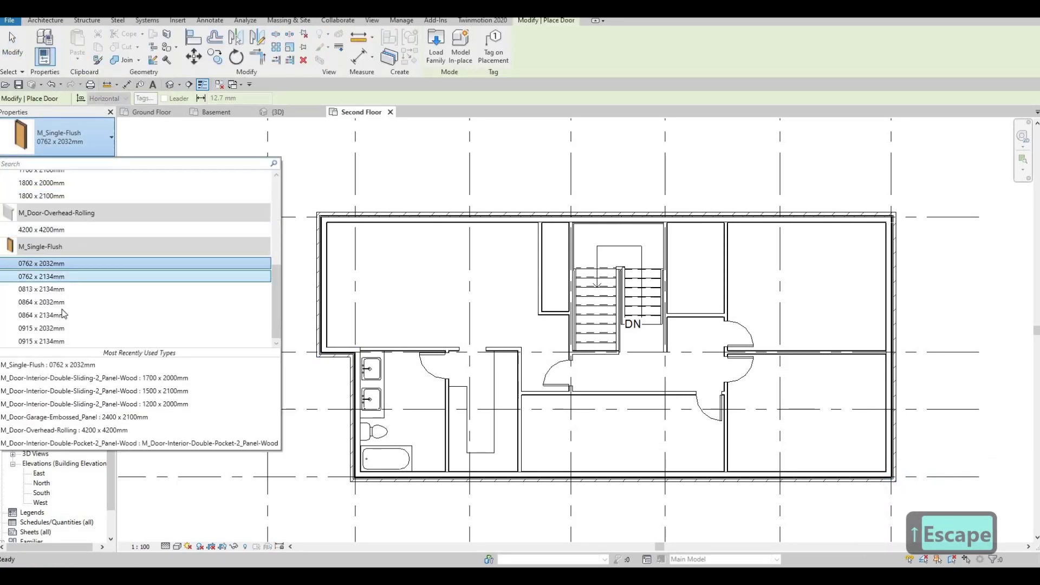
scroll(63, 314, up, 4)
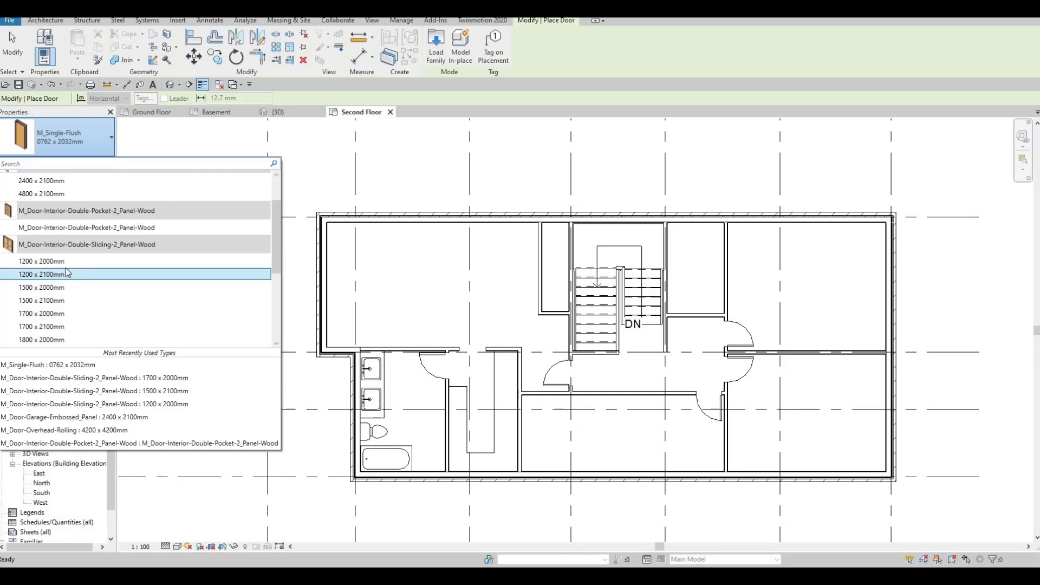
click(65, 262)
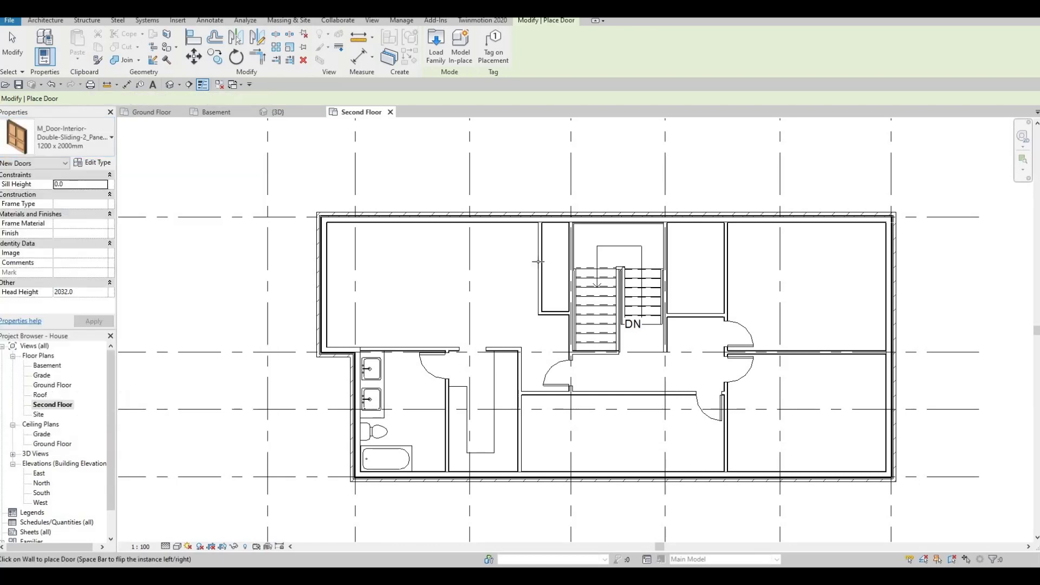
click(540, 261)
key(Escape)
key(Escape)
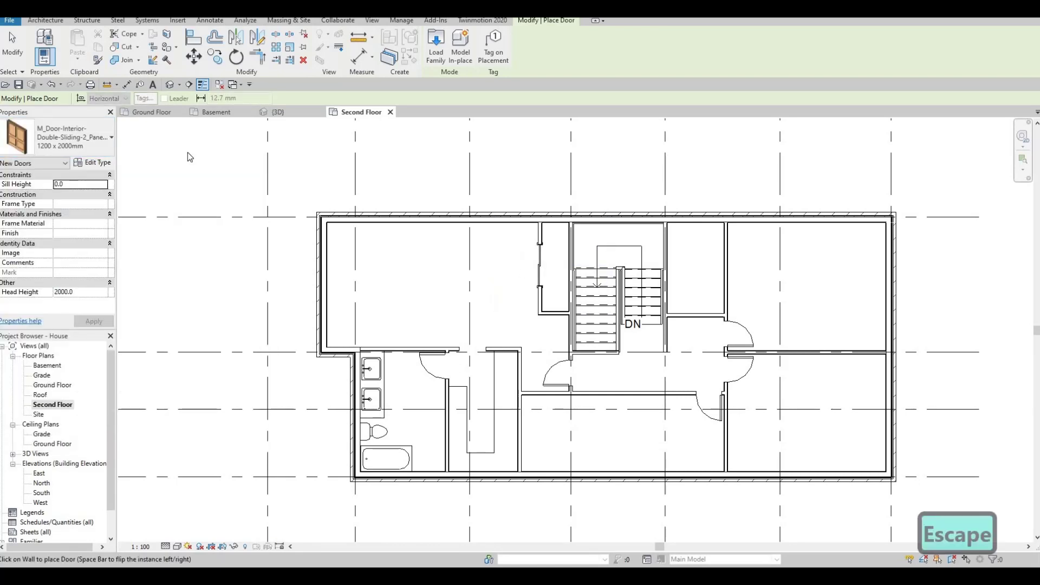
click(71, 137)
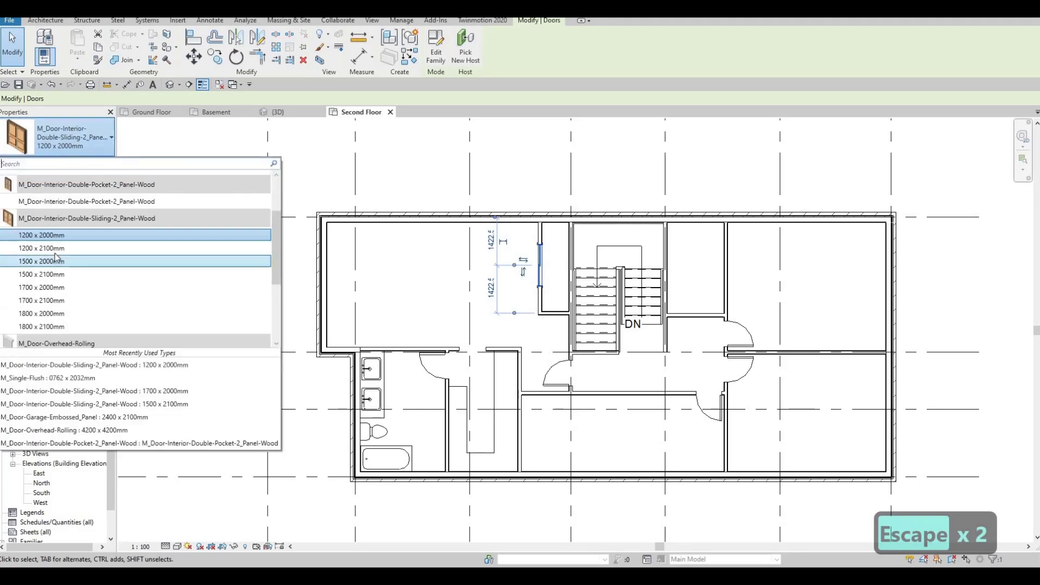
click(206, 248)
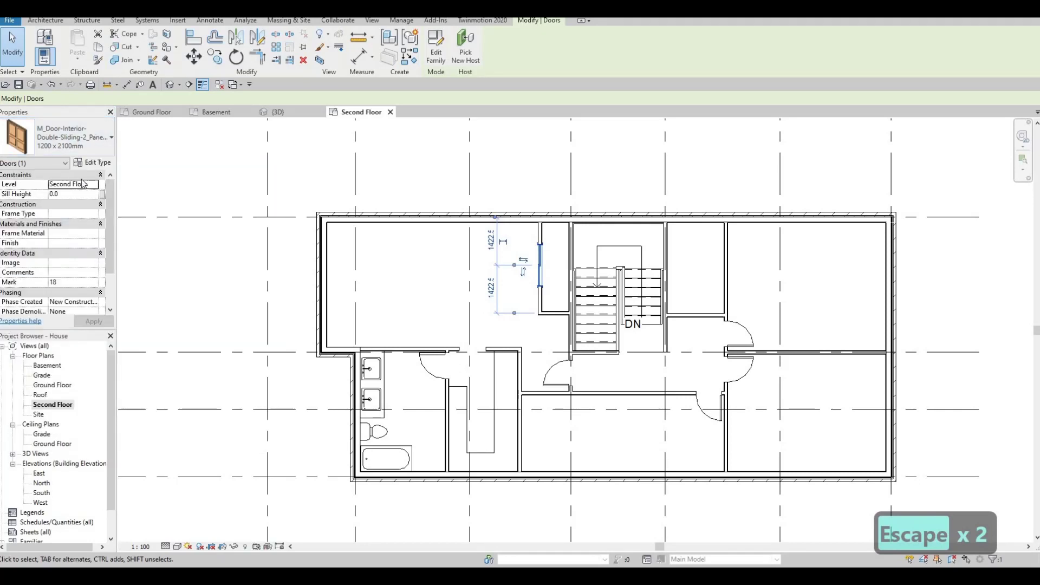
Change the closet's sliding door beside the stairs to the 1800 x 2000mm type
click(70, 137)
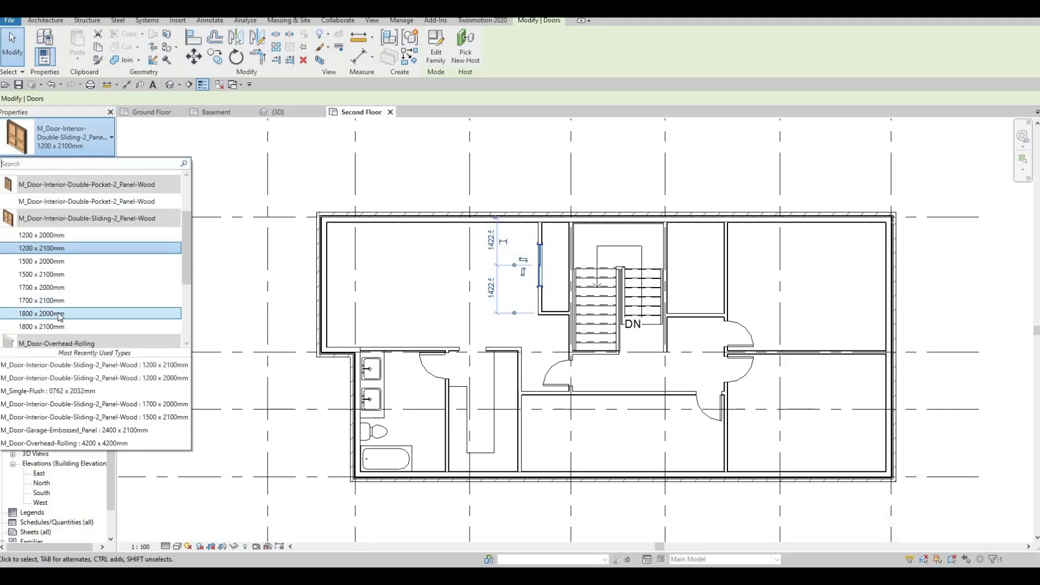
click(60, 313)
key(Escape)
key(Escape)
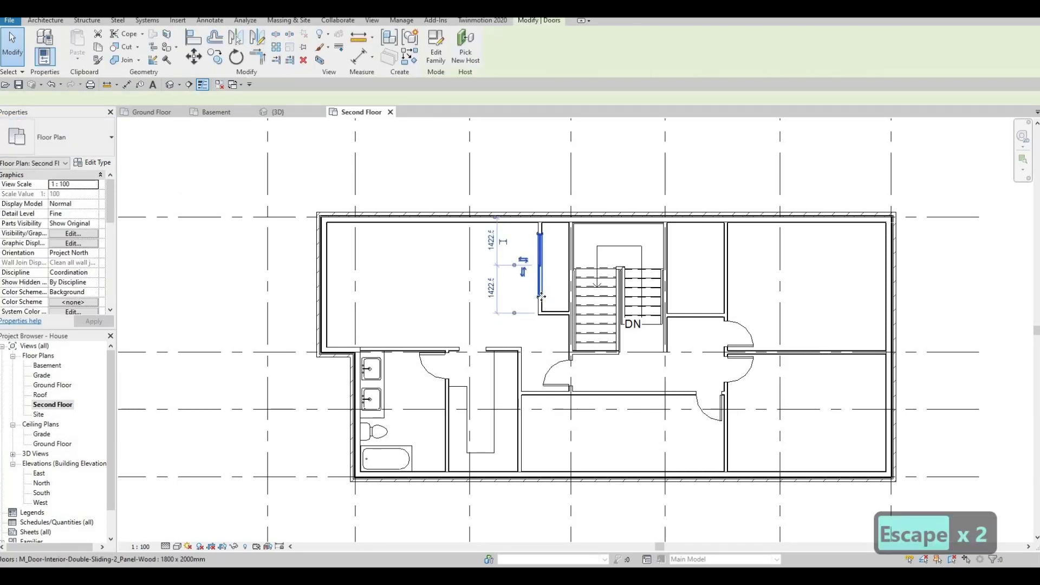
Set the closet's double sliding door beside the stairs to the 1800 x 2100mm type
click(539, 262)
click(71, 137)
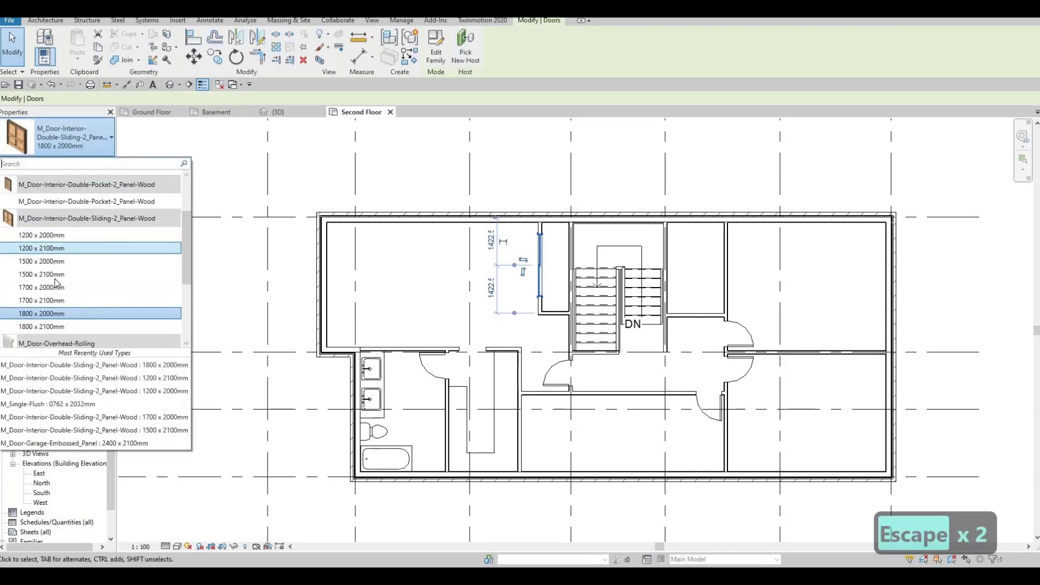
scroll(81, 257, down, 2)
click(41, 248)
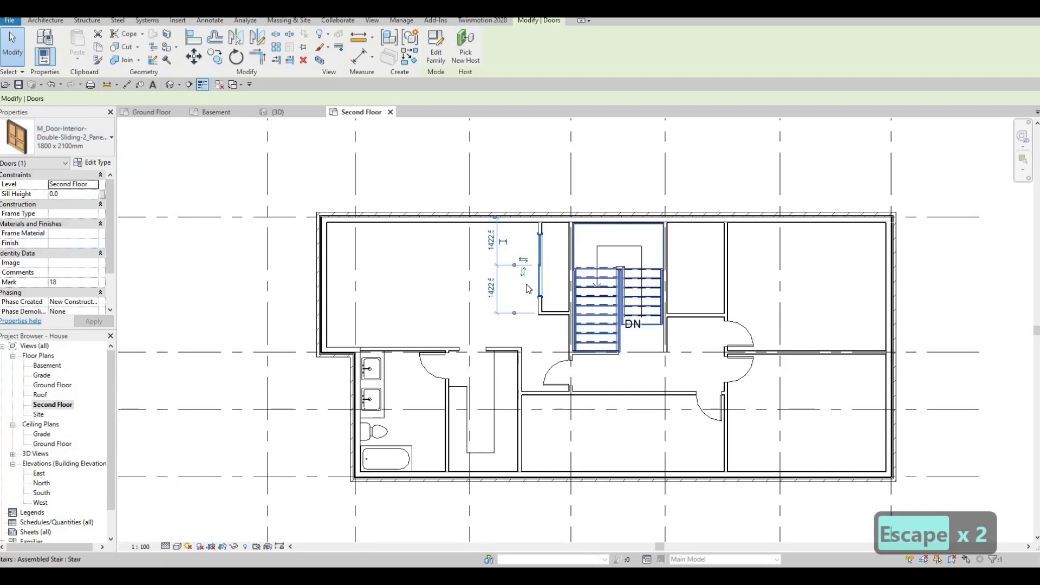
key(Escape)
key(Escape)
click(543, 279)
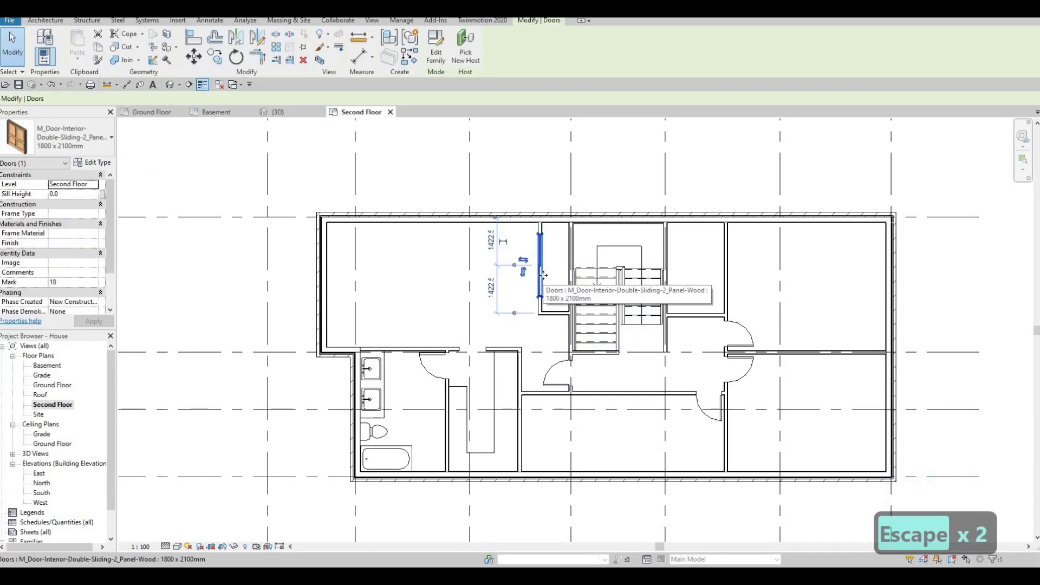
key(Escape)
key(Escape)
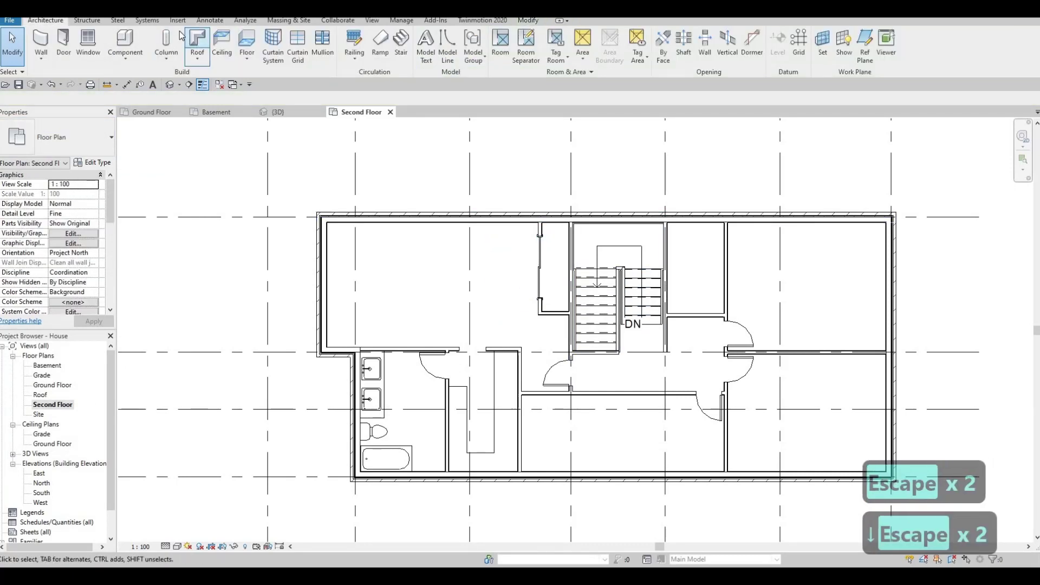
Draw two closely spaced vertical Thin Lines detail lines down the middle of the closet beside the stairs, from its upper to its lower wall
click(207, 22)
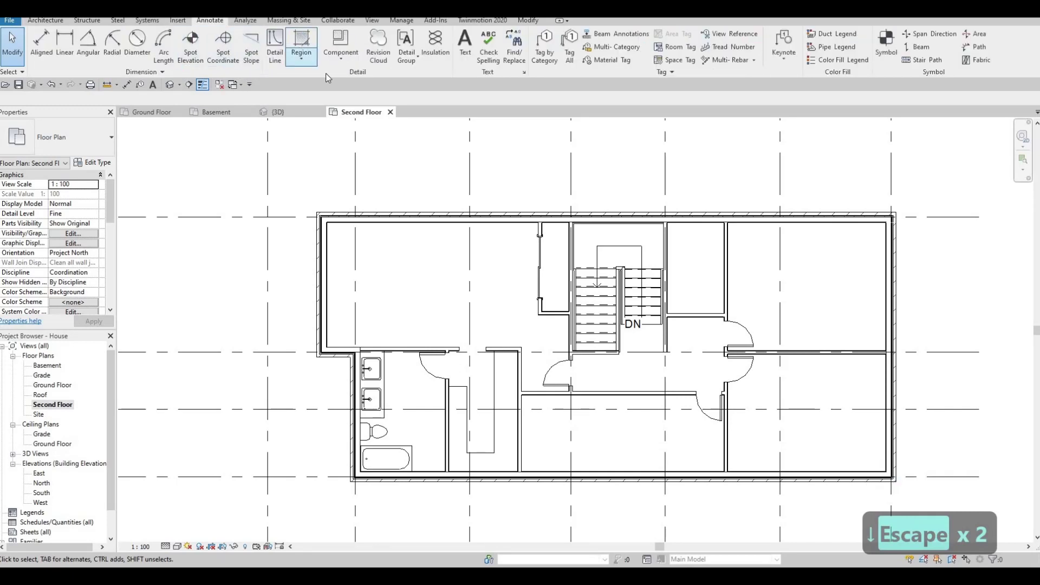
click(274, 46)
scroll(575, 238, up, 2)
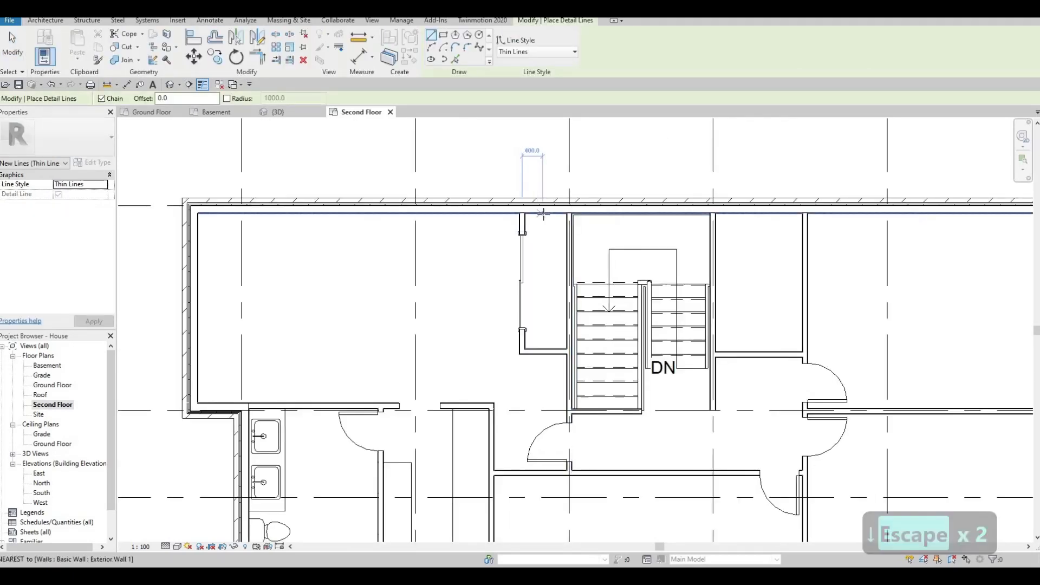
click(543, 214)
click(544, 349)
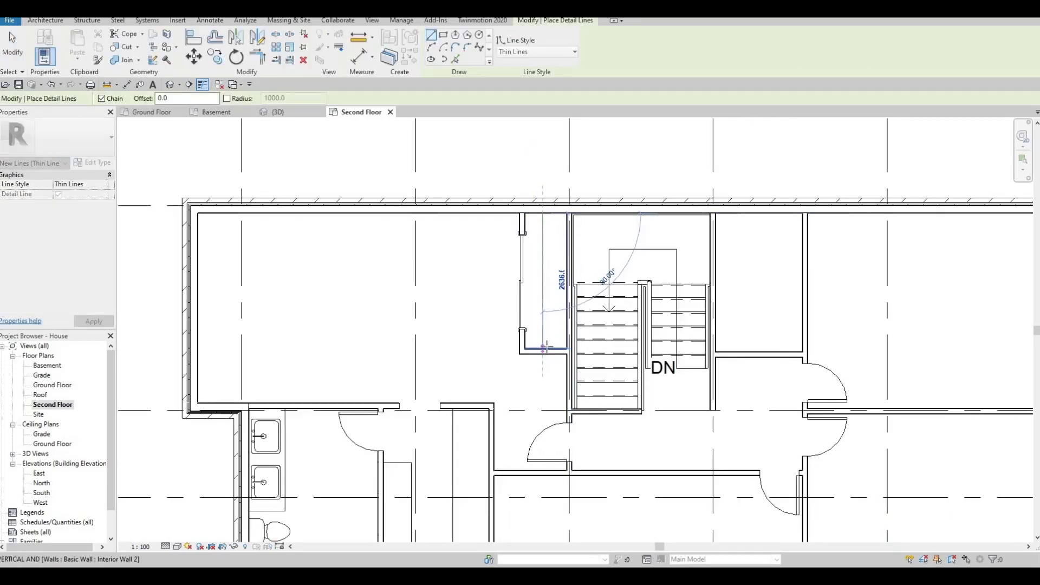
key(Escape)
click(548, 346)
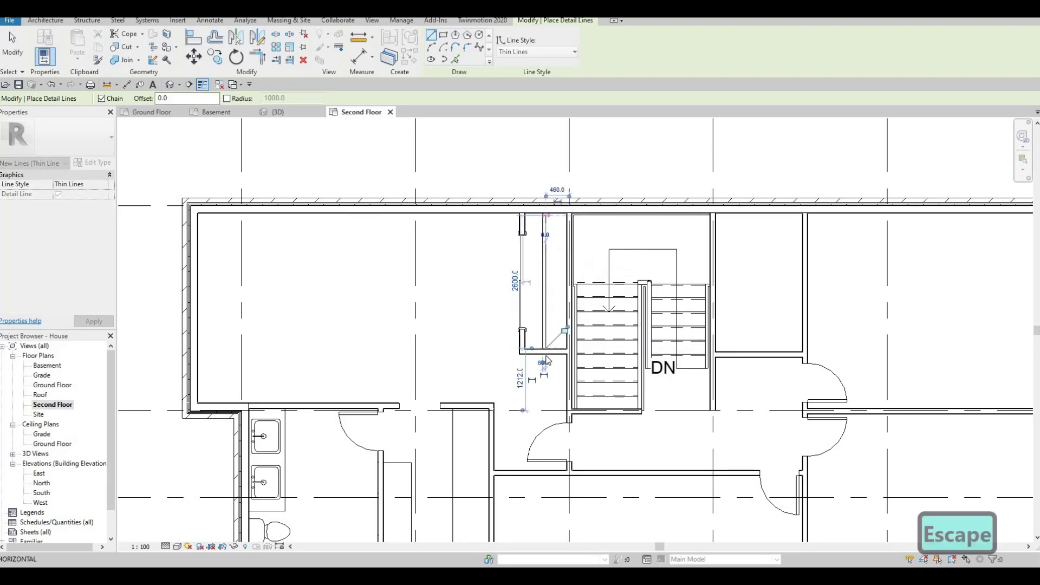
key(Escape)
key(Escape)
scroll(547, 199, up, 3)
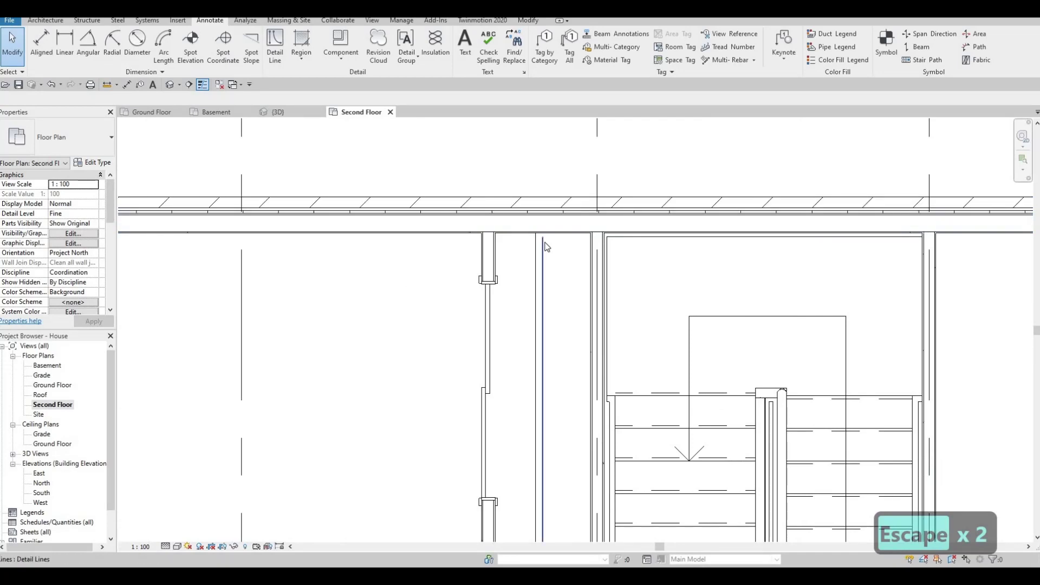
click(542, 241)
key(Escape)
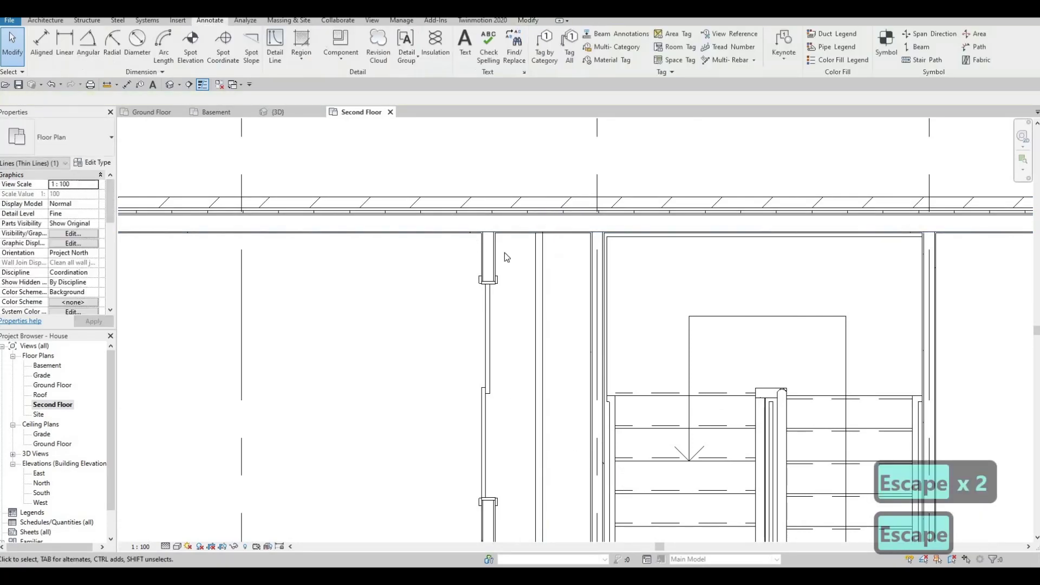
scroll(542, 266, down, 4)
scroll(598, 252, down, 2)
middle_drag(603, 247, 484, 233)
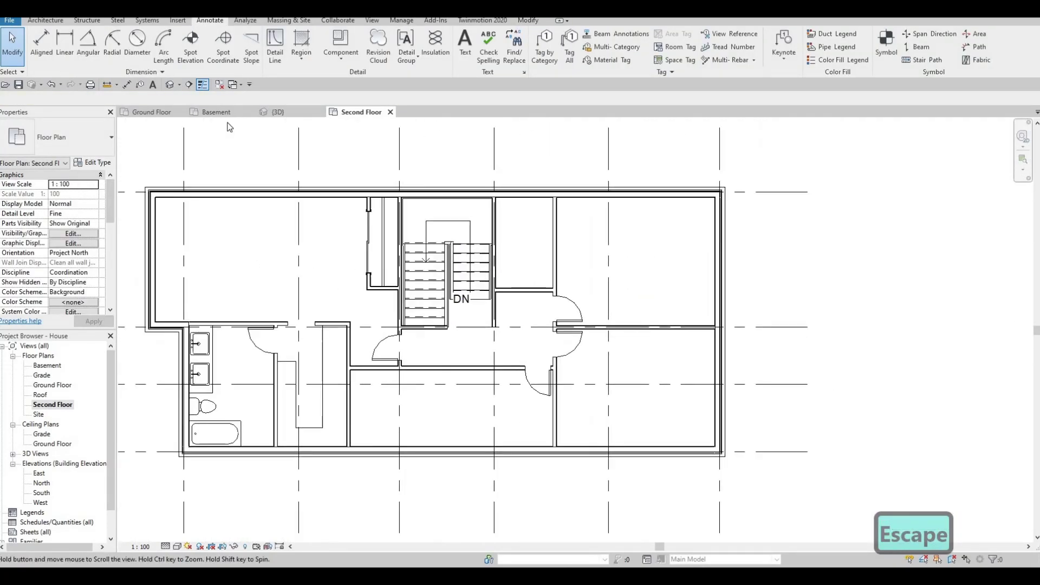
Draw an L-shaped Interior Wall 2 closet in the upper-right room, 700 mm out from the wall above its door, then up to the exterior wall
click(45, 20)
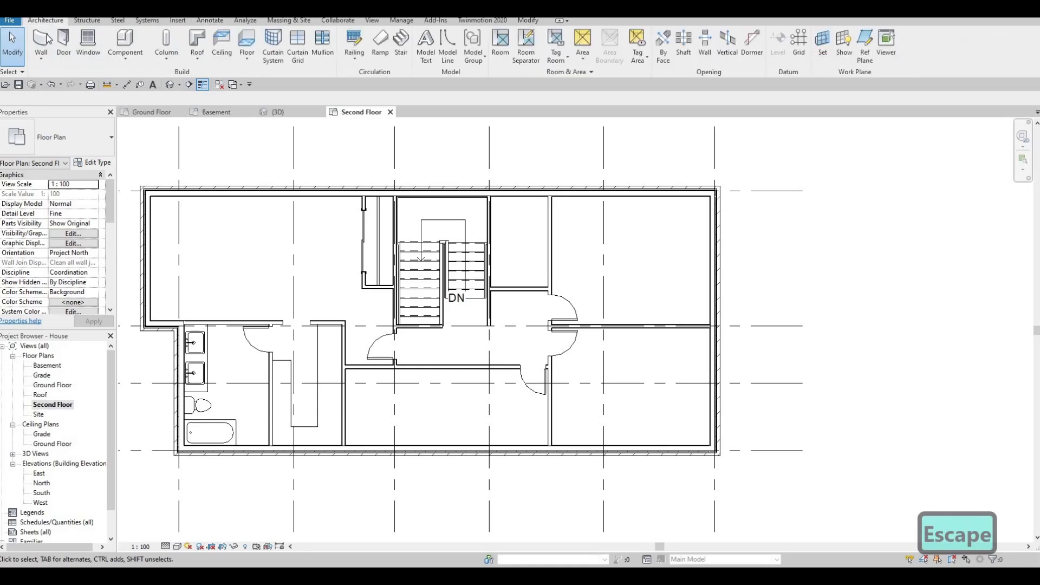
key(w)
key(a)
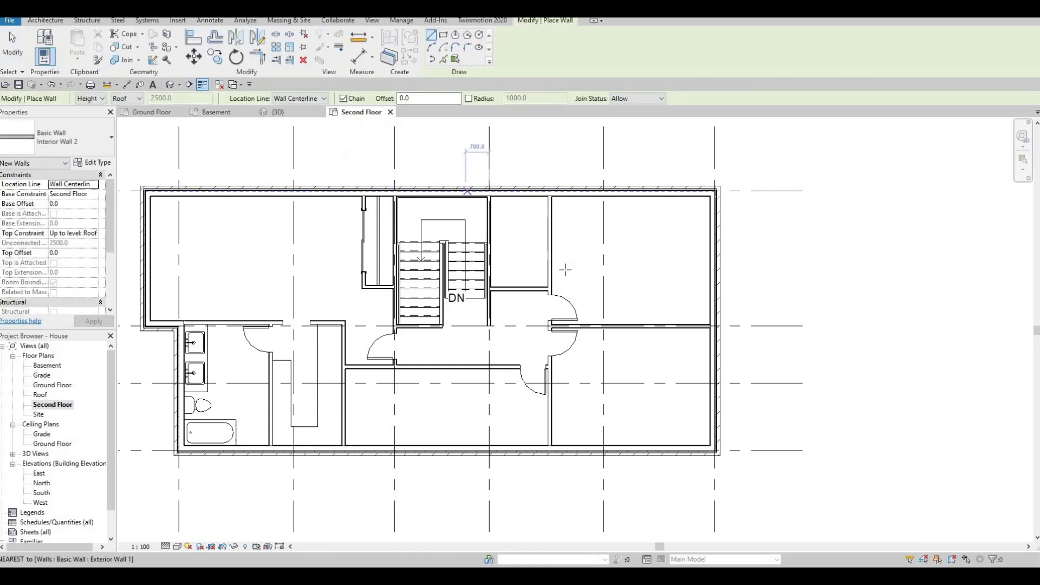
scroll(551, 281, up, 1)
click(571, 281)
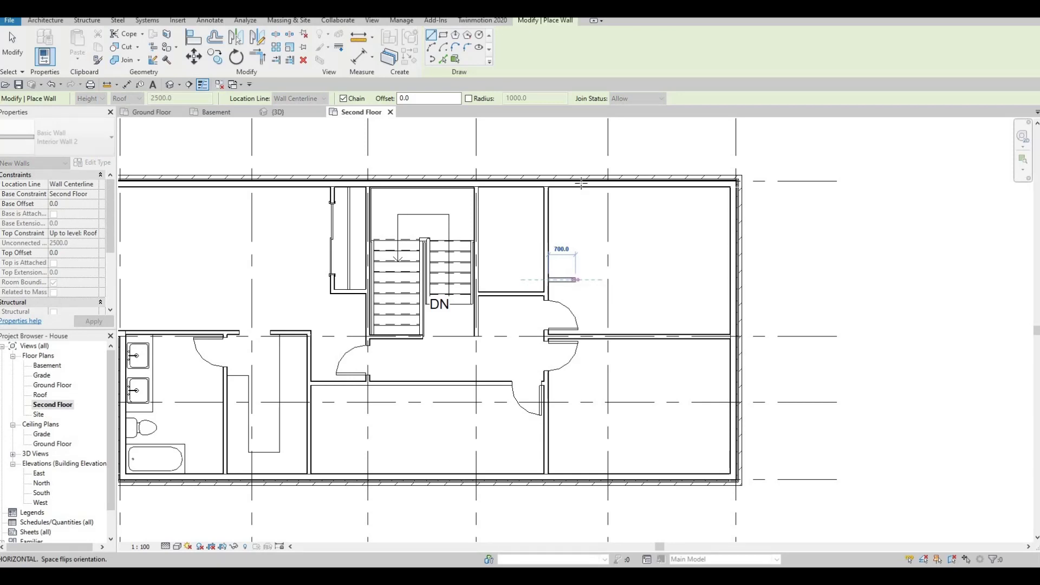
click(579, 228)
key(Escape)
key(Escape)
Move the upper-right closet's long vertical wall to 800 mm from the room's left wall
click(570, 280)
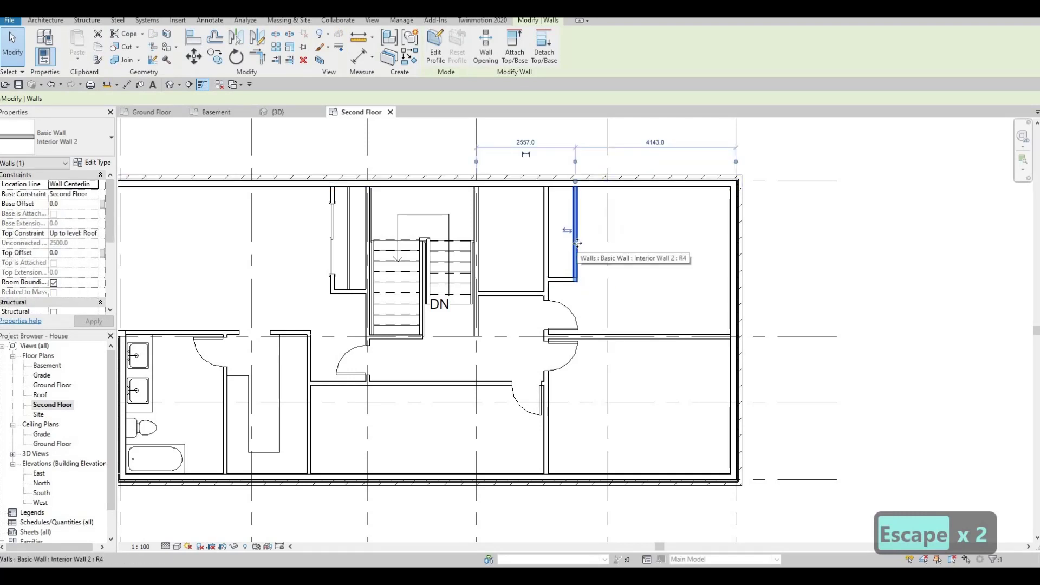
key(Right)
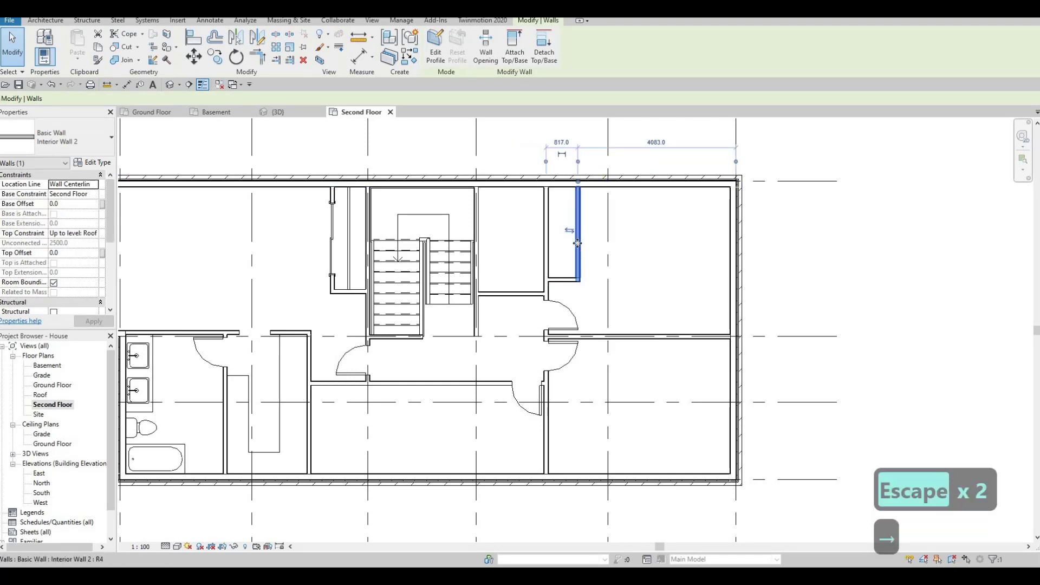
click(561, 142)
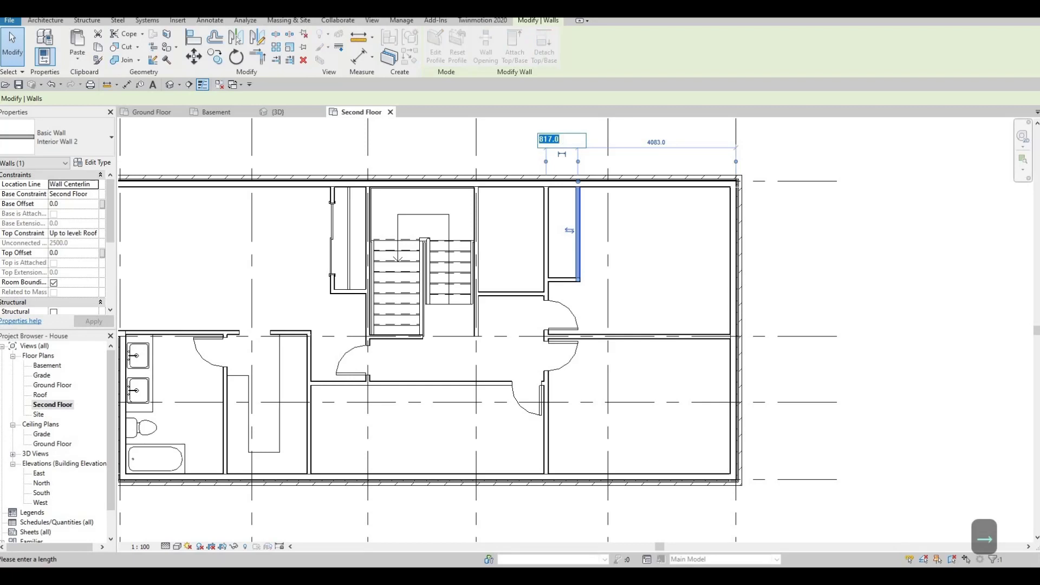
text(80)
key(Return)
key(Escape)
key(Escape)
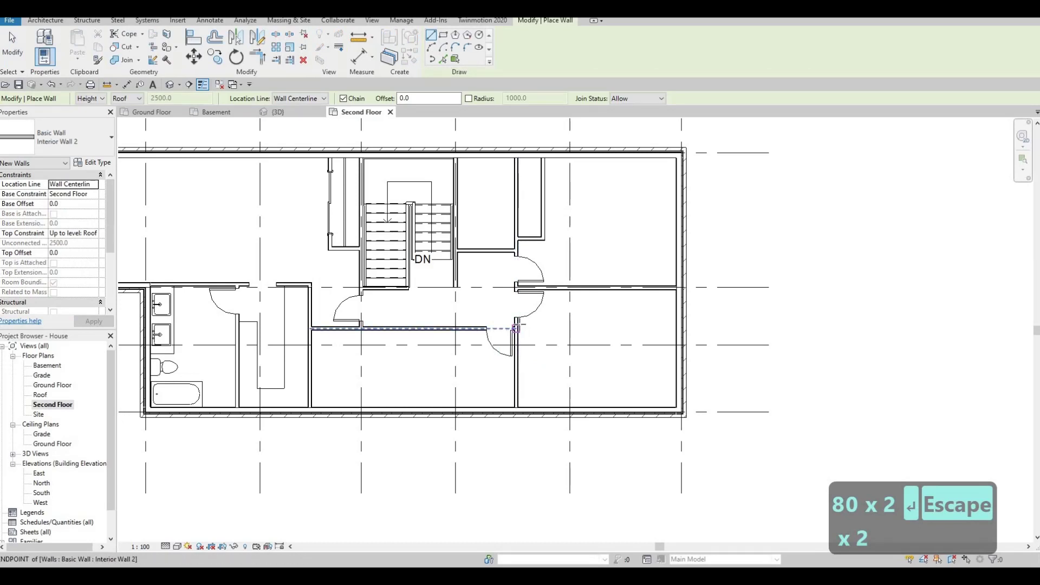
Draw an L-shaped Interior Wall 2 closet in the lower-right room, 700 mm out below its door, then about 2583 mm down to the exterior wall
scroll(518, 328, up, 1)
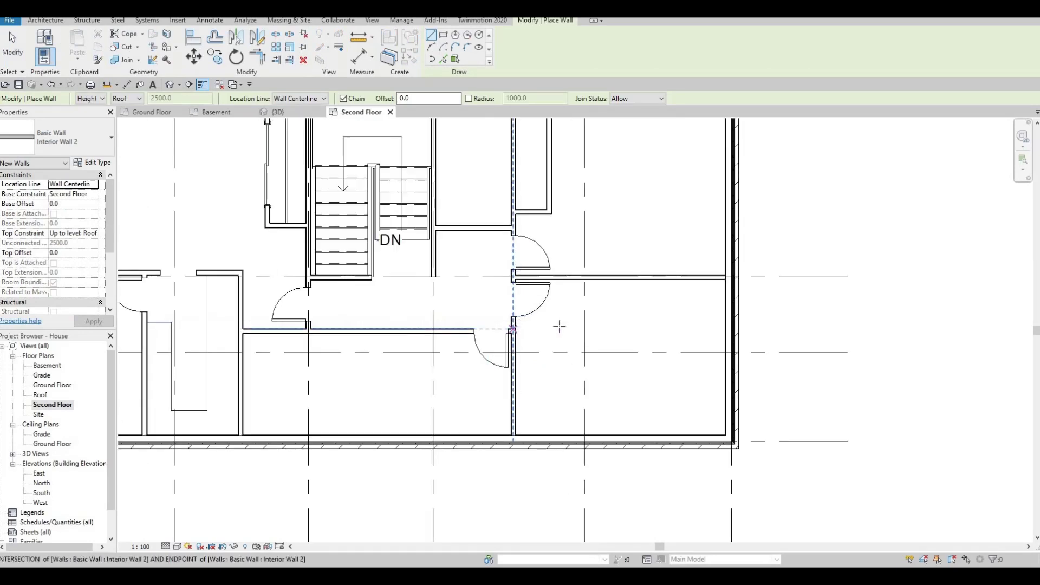
click(519, 327)
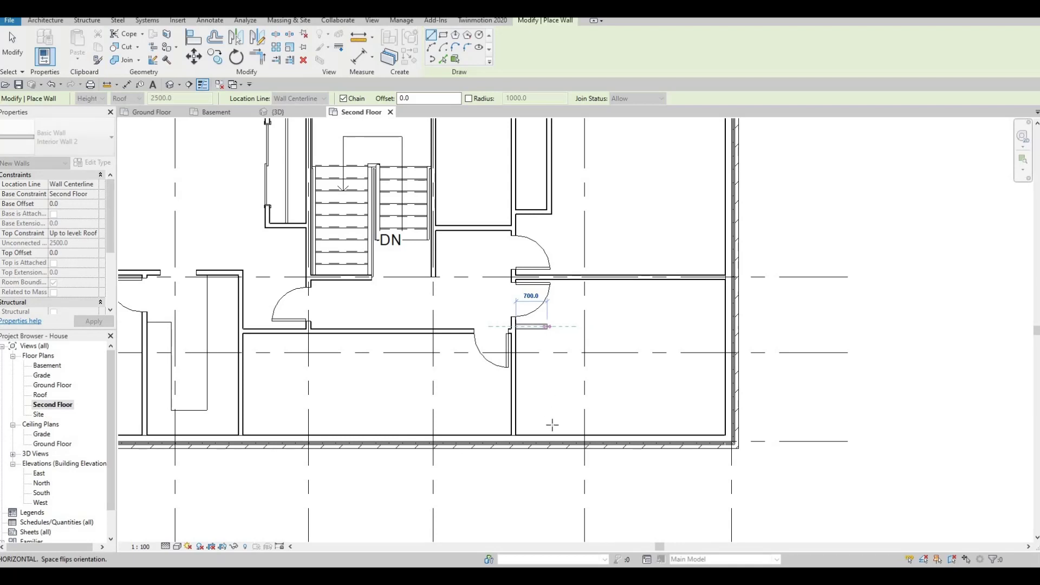
click(547, 326)
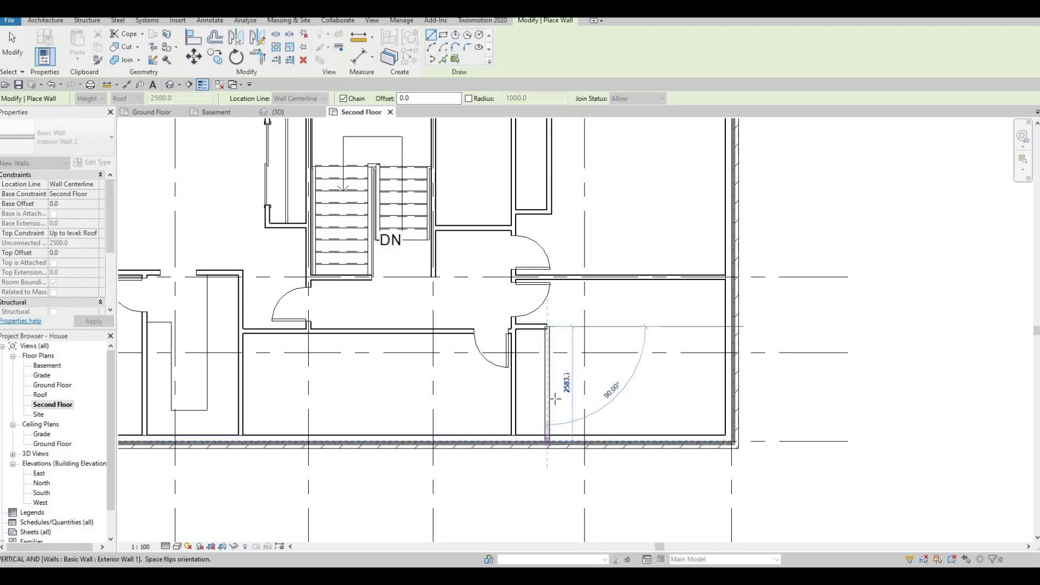
click(547, 437)
key(Escape)
key(Escape)
Align the lower-right closet's vertical wall with the outer face of the upper-right closet's vertical wall
key(a)
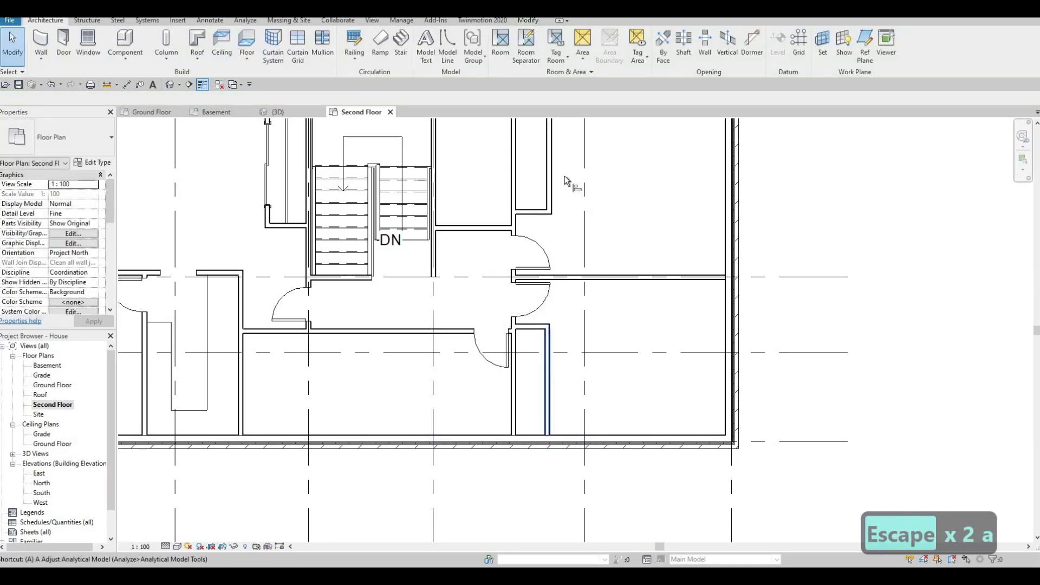
key(l)
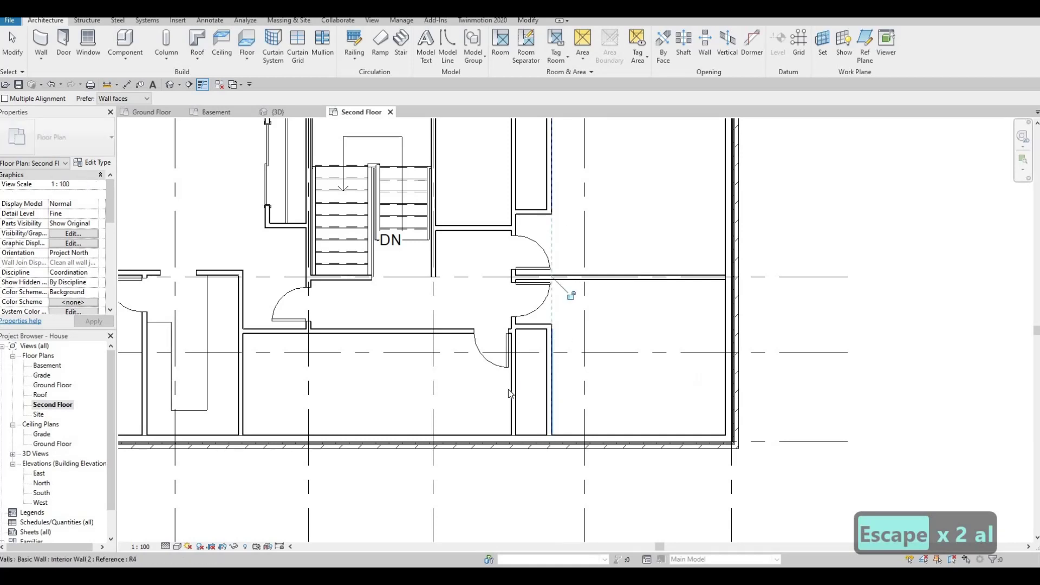
key(Escape)
key(Escape)
key(Escape)
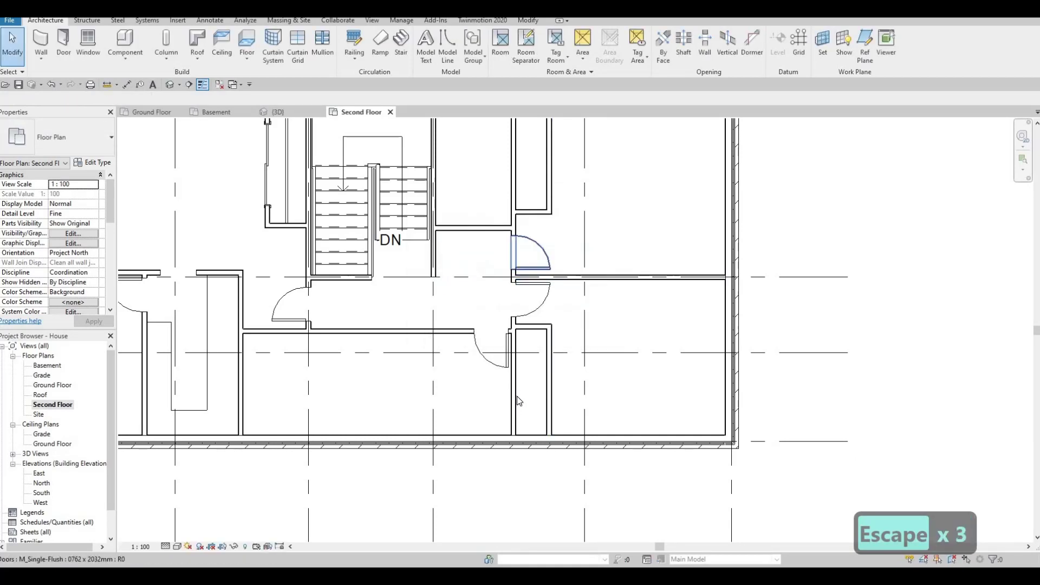
Draw an L-shaped Interior Wall 2 closet in the lower middle room, left from its right wall just below the door, then down to the exterior wall
scroll(519, 401, down, 3)
scroll(518, 398, up, 2)
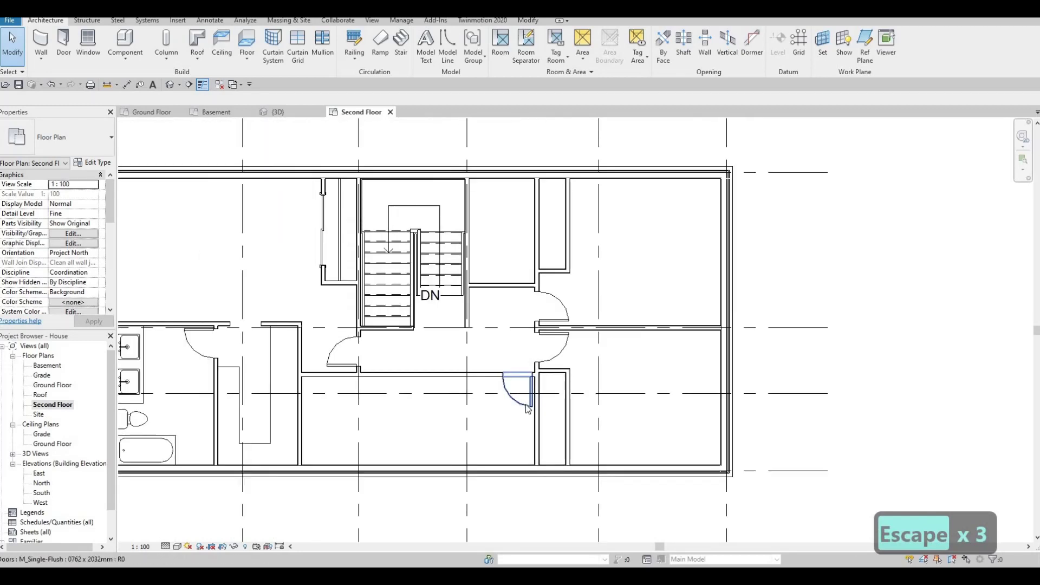
middle_drag(471, 426, 529, 402)
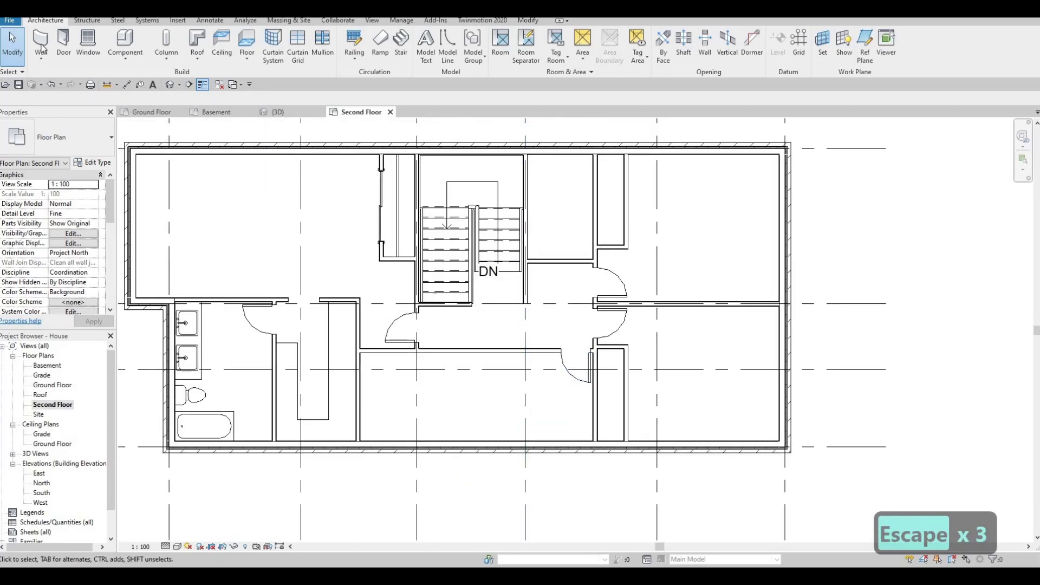
key(w)
key(a)
scroll(578, 389, up, 2)
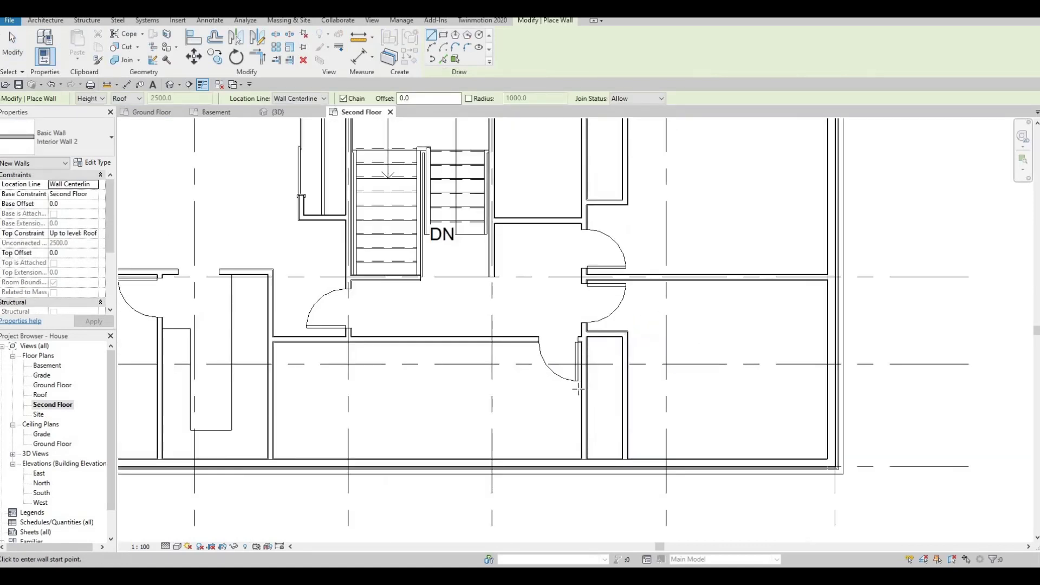
click(542, 389)
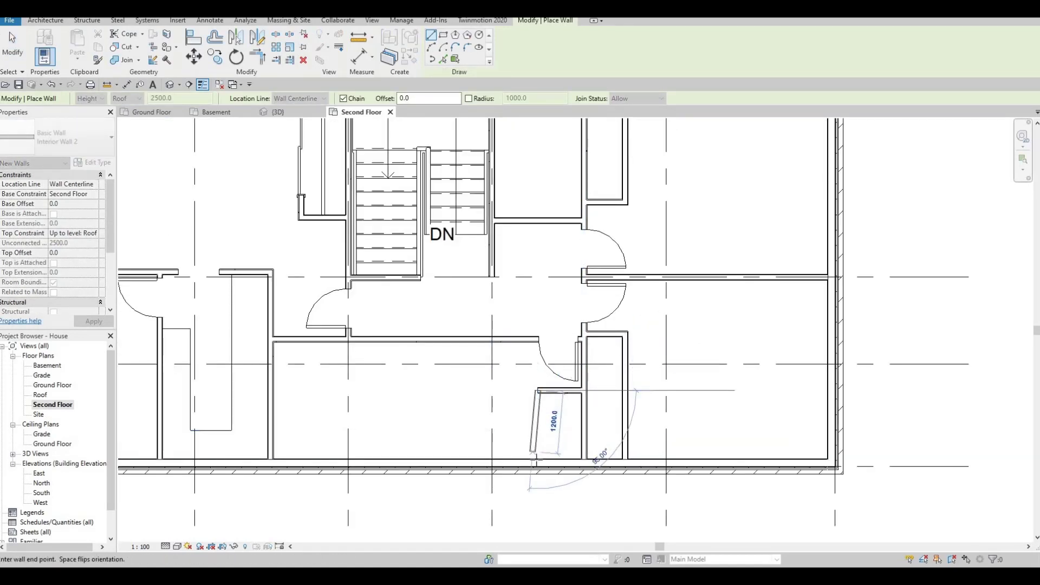
click(555, 454)
key(Escape)
key(Escape)
key(Escape)
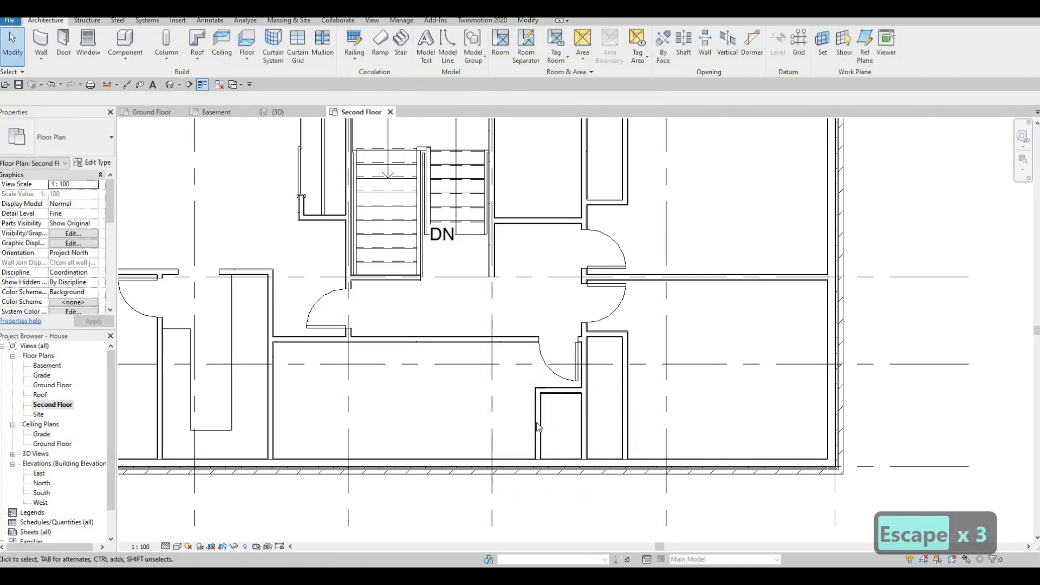
Nudge the vertical wall of the lower middle room's closet two increments to the right
click(542, 426)
key(Right)
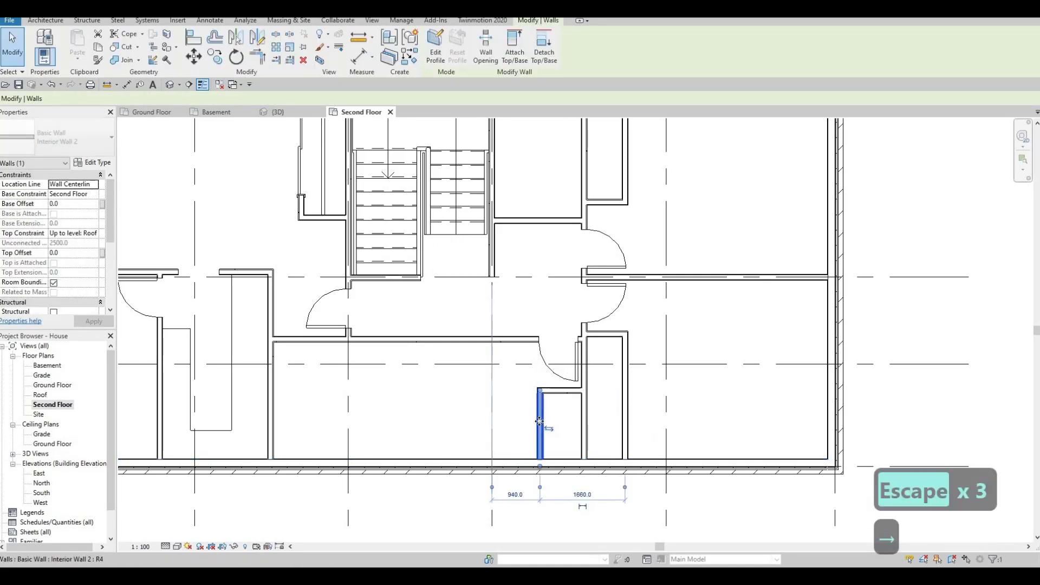
key(Escape)
key(Escape)
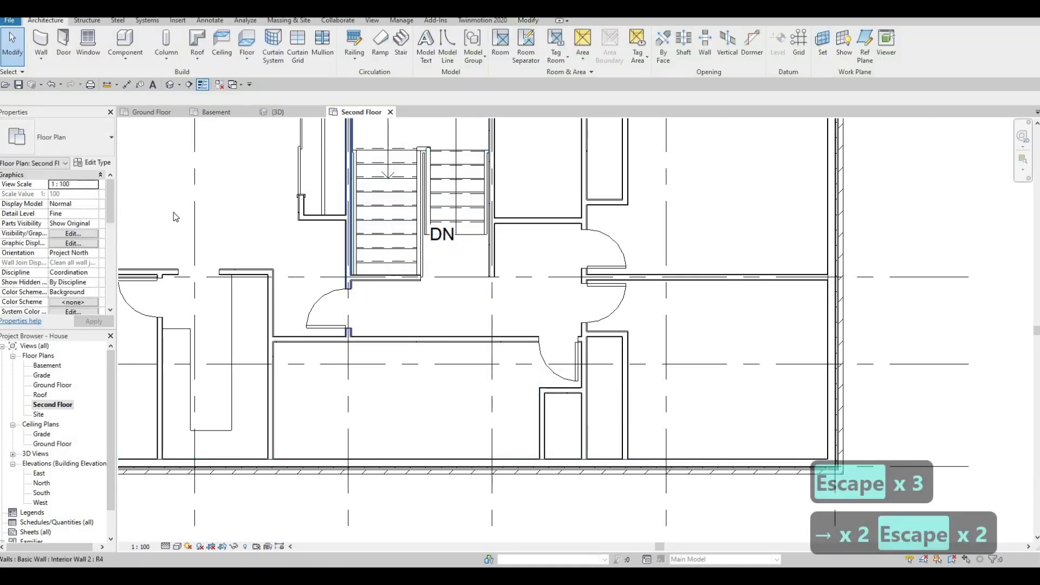
middle_drag(158, 207, 288, 219)
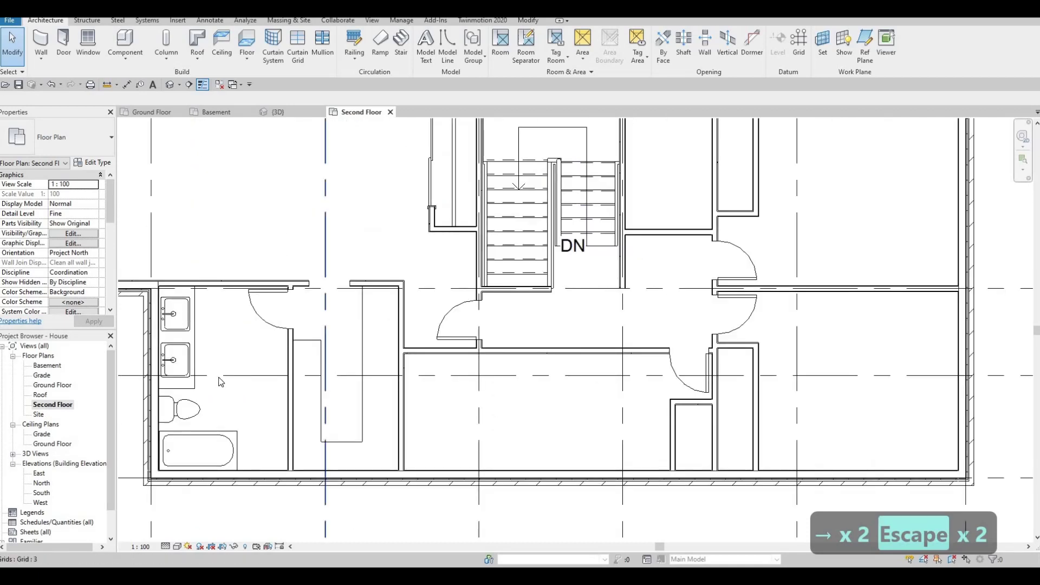
scroll(343, 358, down, 1)
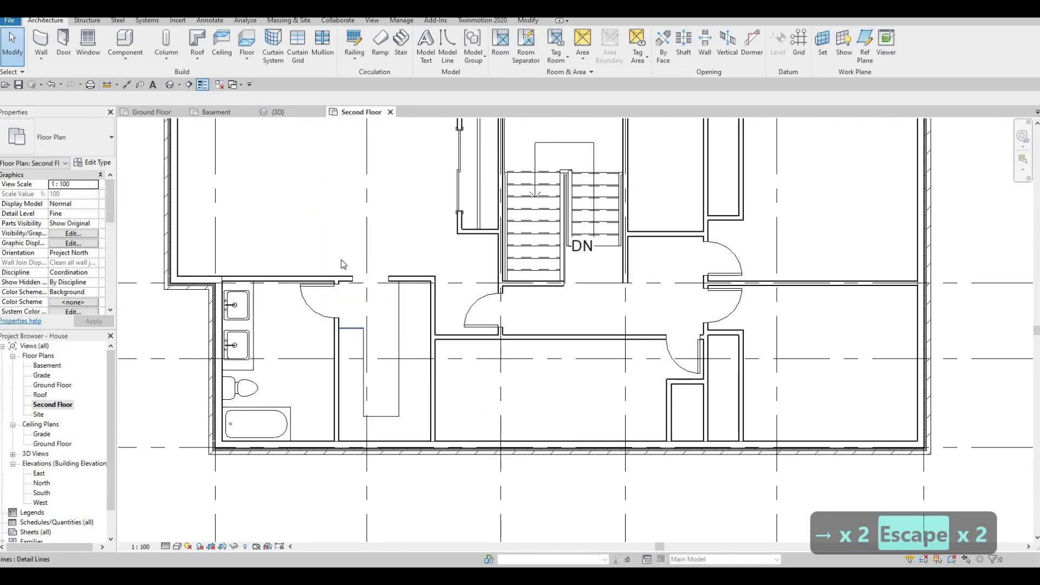
Place 1800 x 2100mm double-sliding two-panel wood doors in the vertical closet walls of the upper-right, lower-right and lower middle rooms
middle_drag(424, 169, 357, 247)
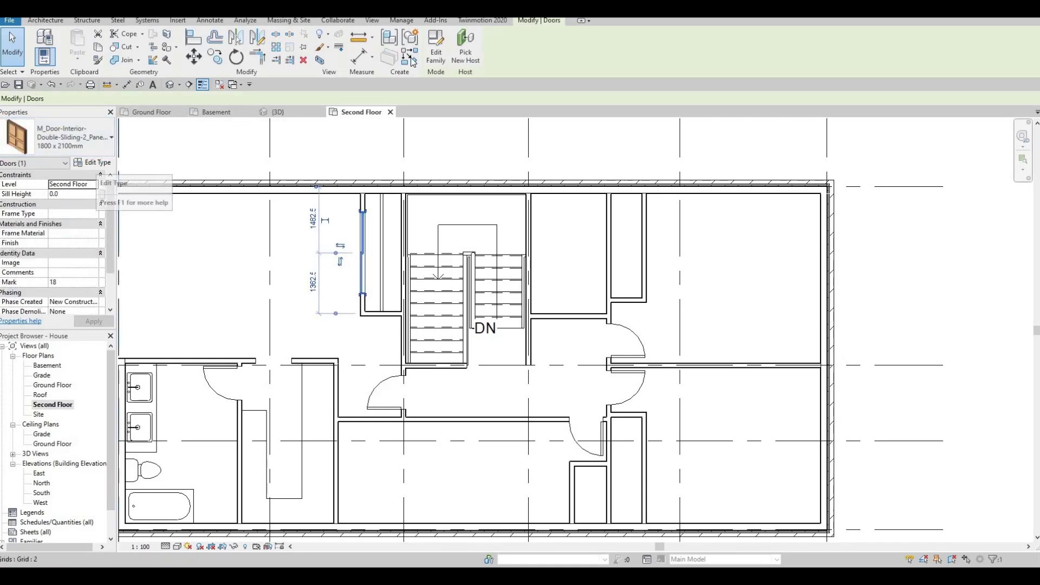
key(c)
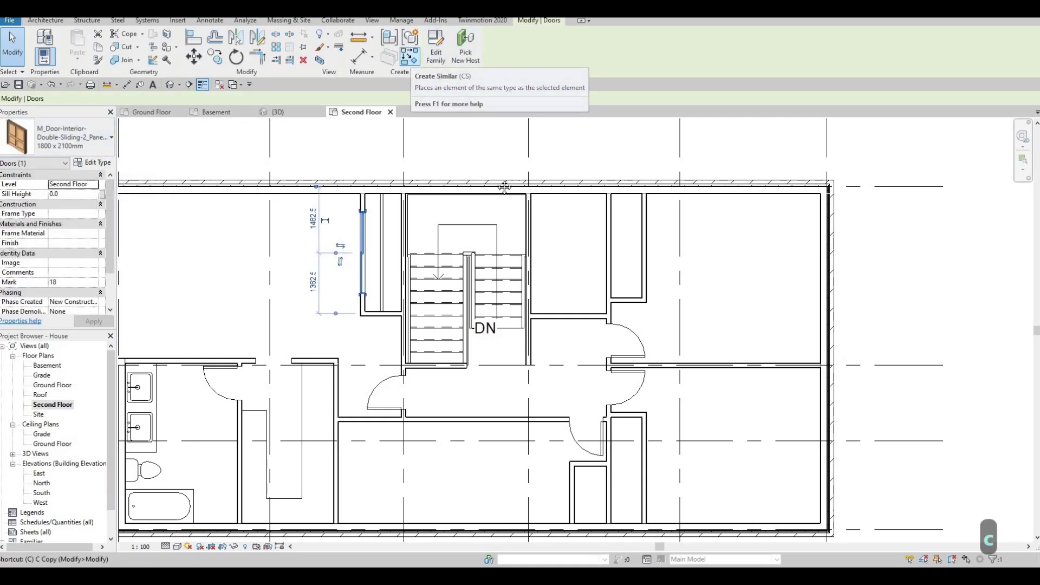
key(s)
middle_drag(613, 358, 510, 300)
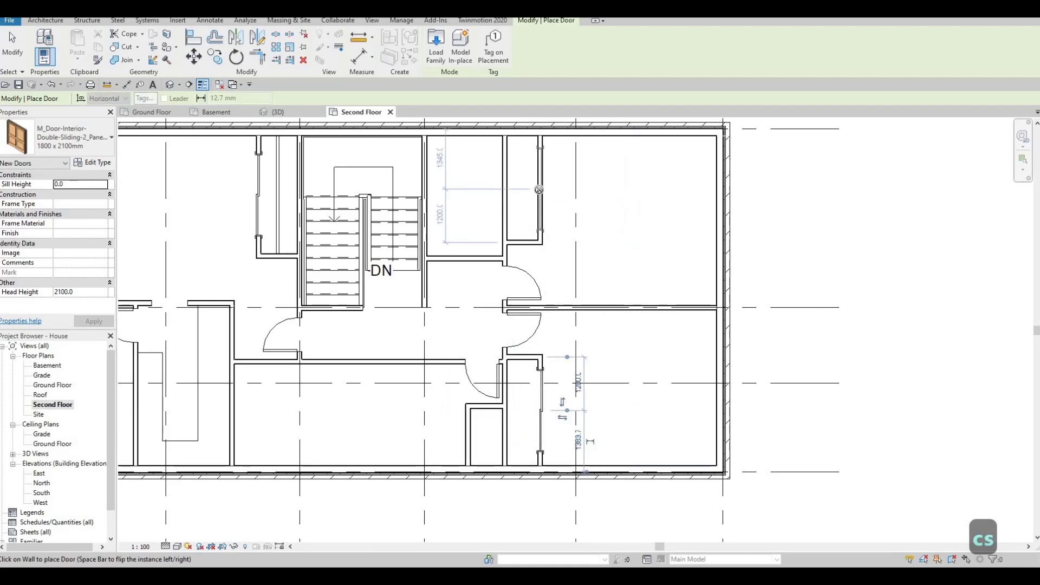
click(478, 406)
key(Escape)
key(Escape)
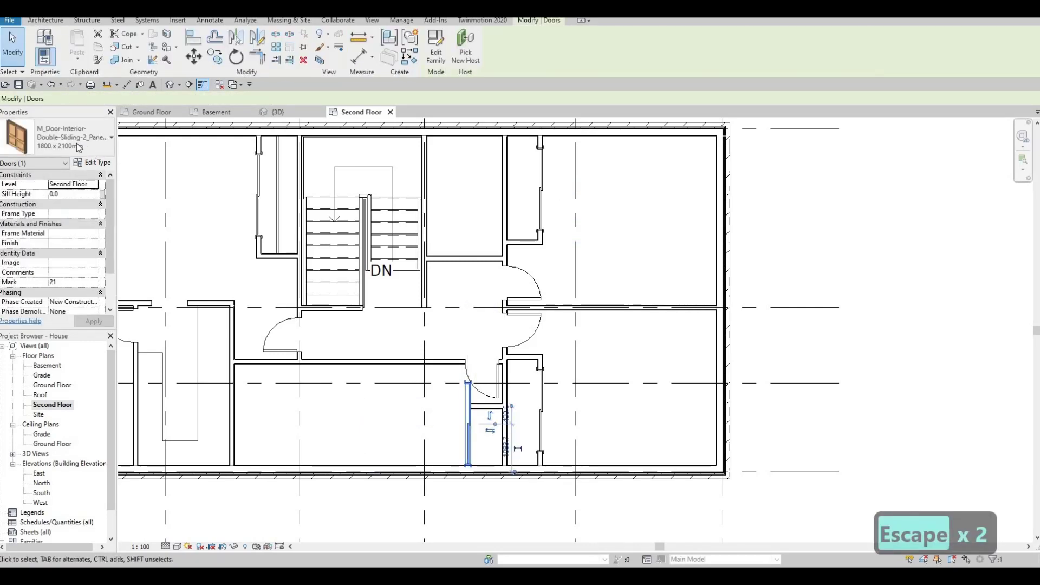
click(78, 148)
scroll(92, 249, up, 2)
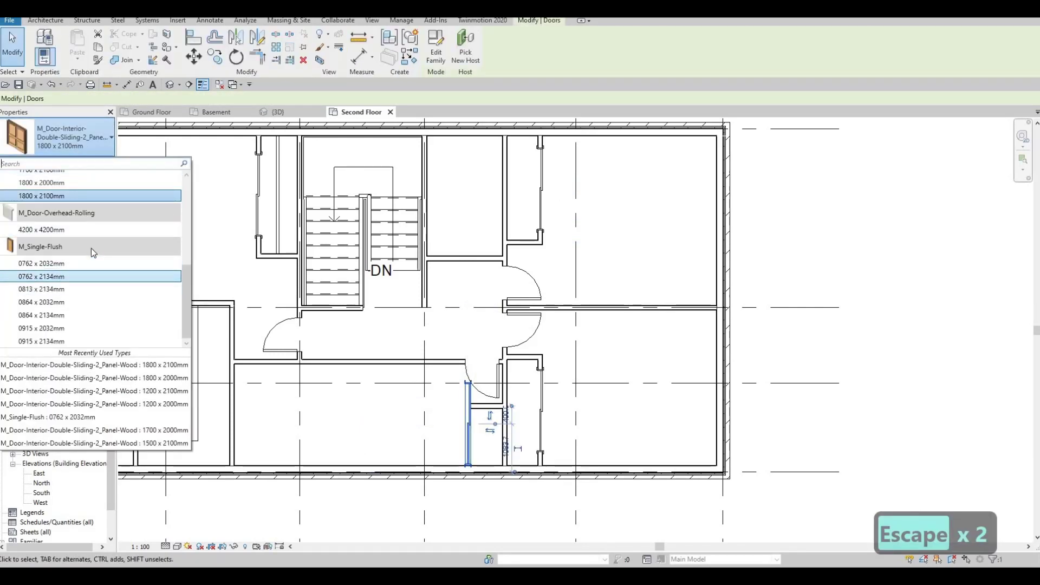
scroll(91, 248, up, 4)
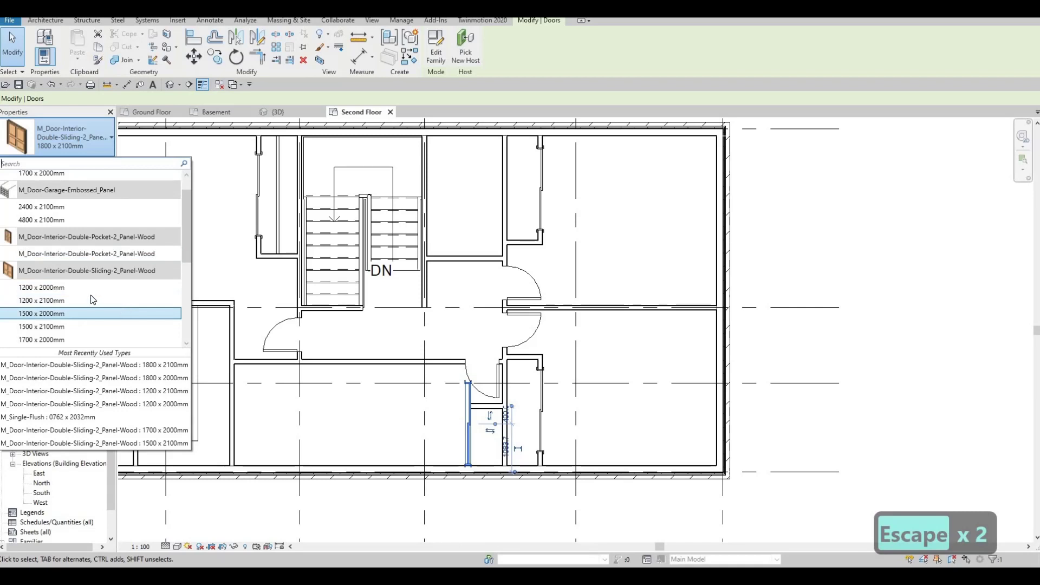
scroll(92, 282, down, 5)
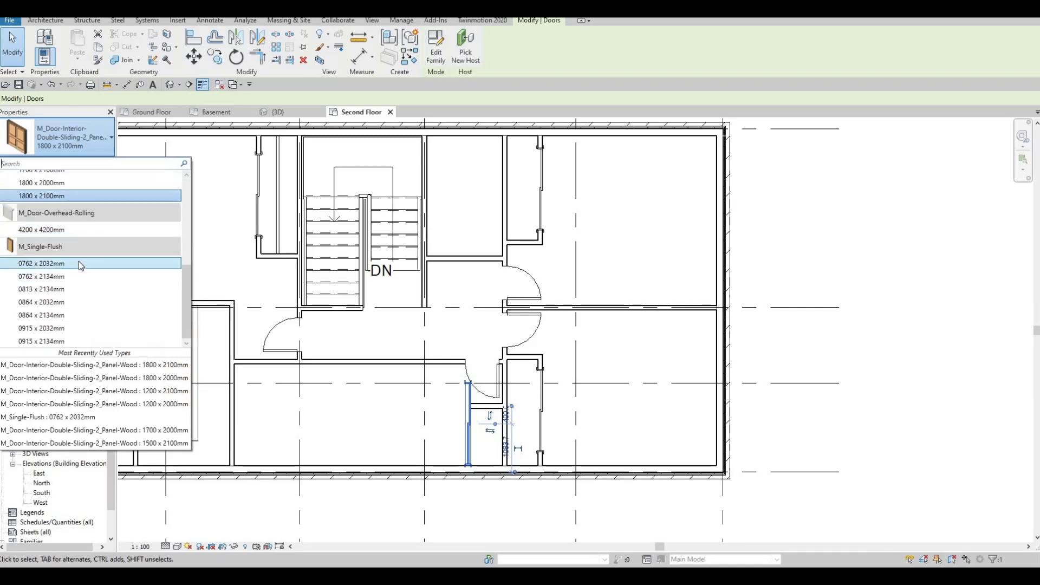
scroll(79, 261, up, 5)
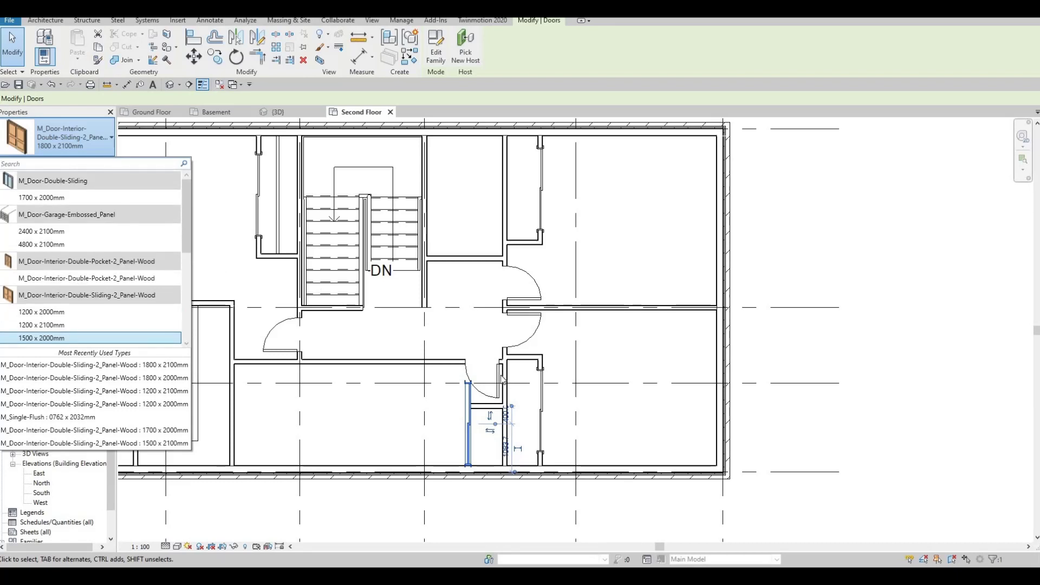
key(Escape)
key(Escape)
Change the lower middle room's closet door to the 1200 x 2000mm M_Door-Interior-Double-Sliding-2_Panel-Wood type
click(469, 422)
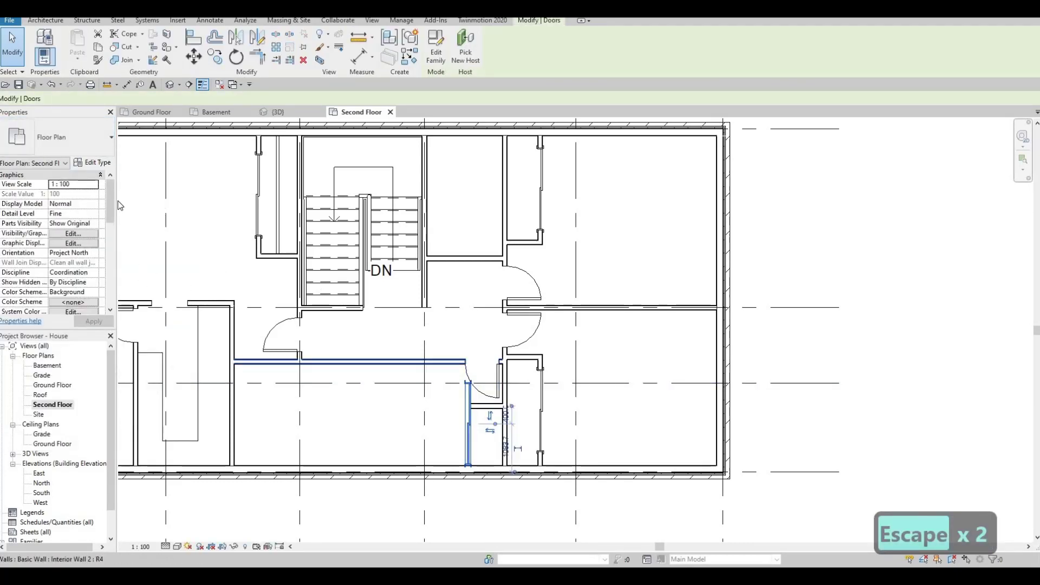
click(71, 138)
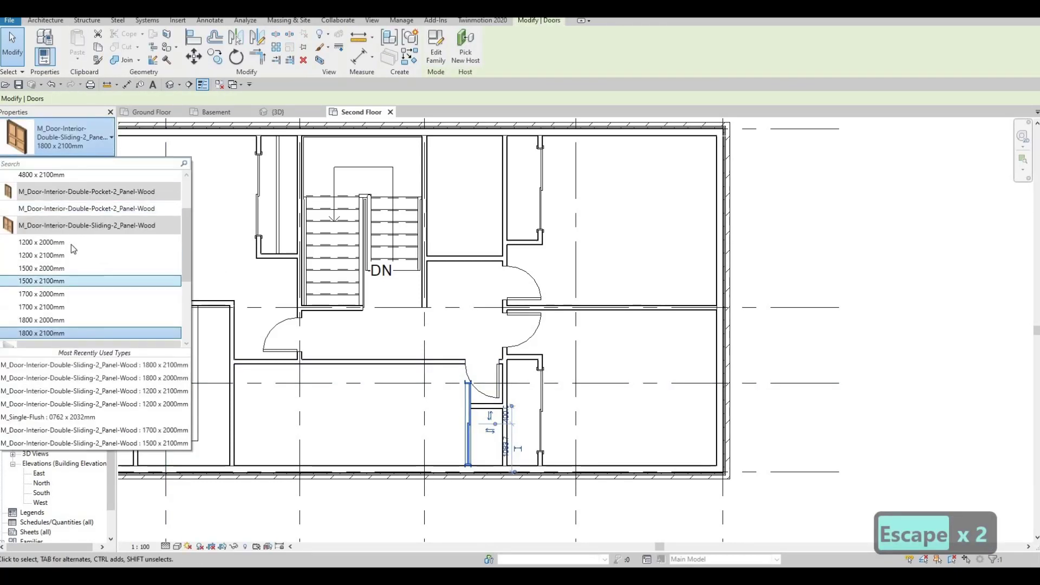
scroll(92, 260, down, 1)
click(41, 216)
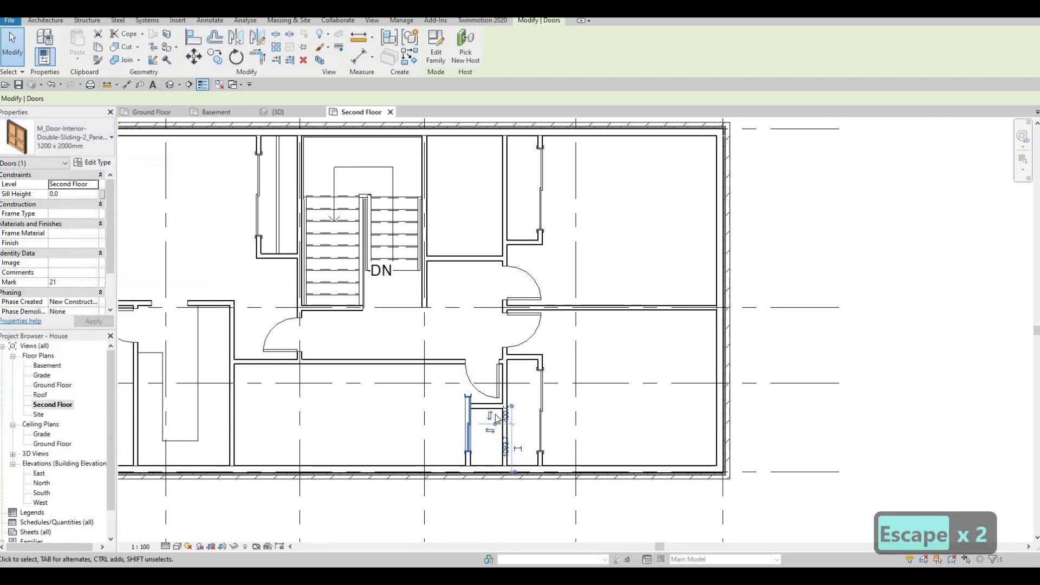
Nudge the lower middle closet's sliding door eight increments down along its wall
key(Escape)
scroll(491, 364, up, 2)
click(465, 416)
key(Down)
key(Down)
key(Down)
key(Down)
key(Down)
key(Down)
key(Down)
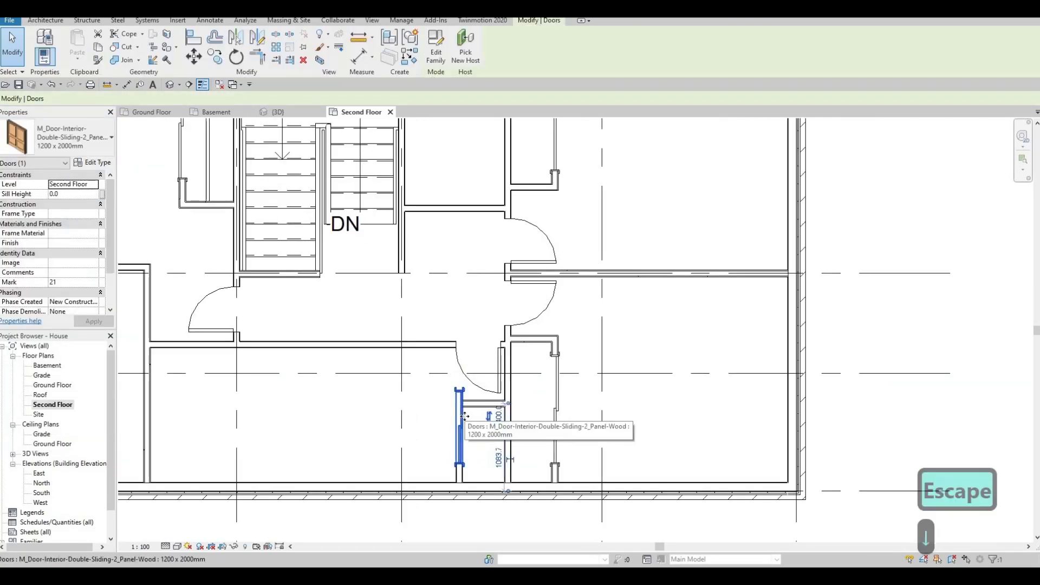
key(Down)
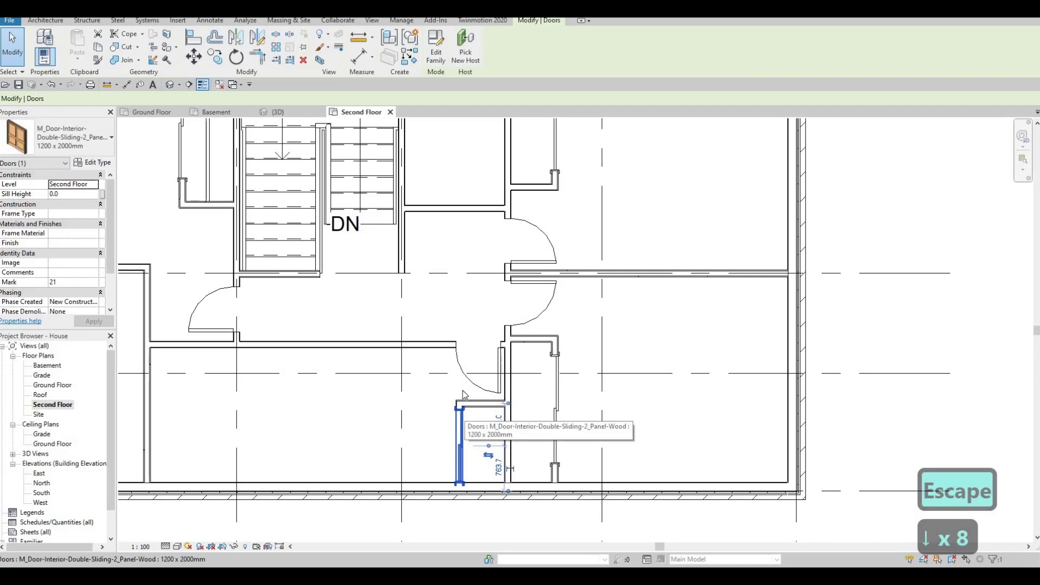
Nudge the horizontal wall of the lower middle closet three increments up towards the room door
key(Escape)
key(Escape)
click(488, 403)
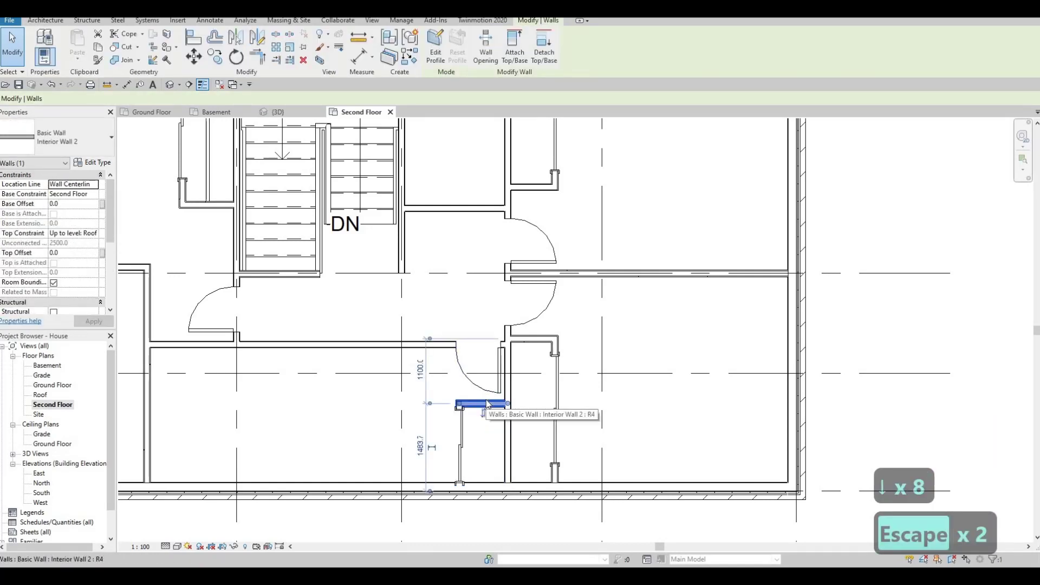
key(Up)
key(Up)
key(Up)
key(Escape)
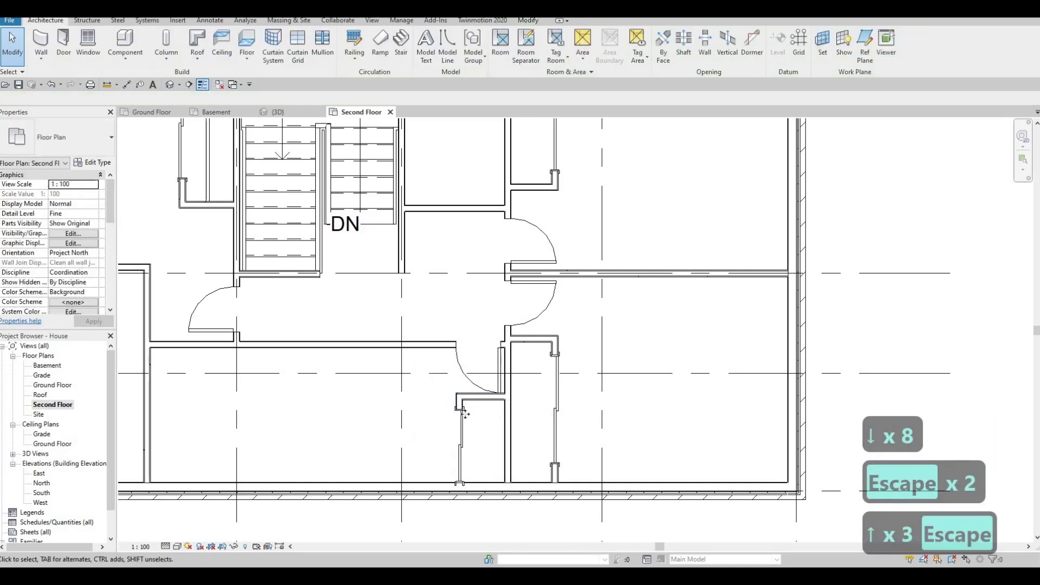
Nudge the lower middle closet's sliding door three increments up
click(465, 415)
key(Up)
key(Up)
key(Up)
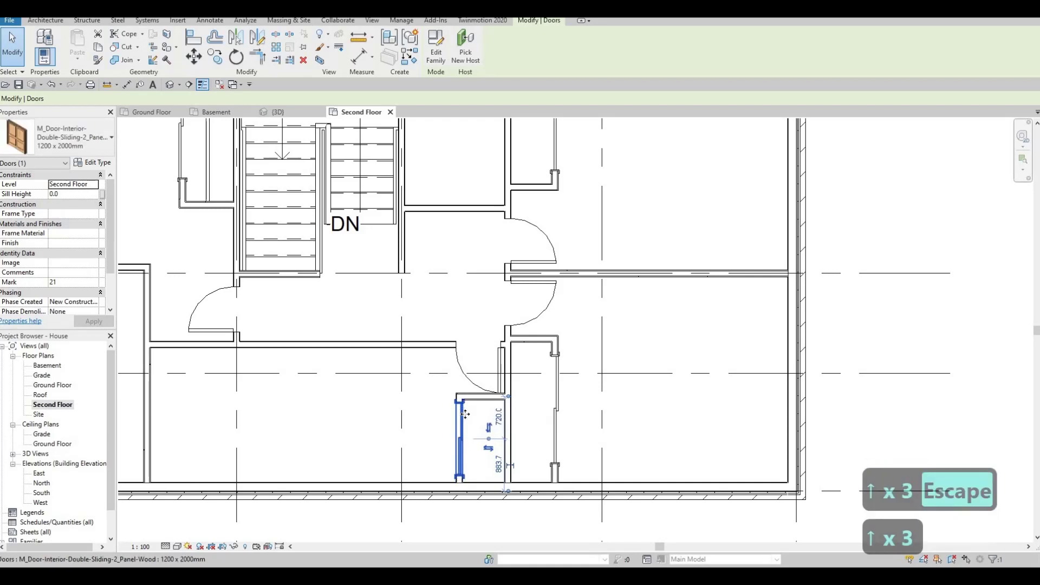
key(Escape)
key(Escape)
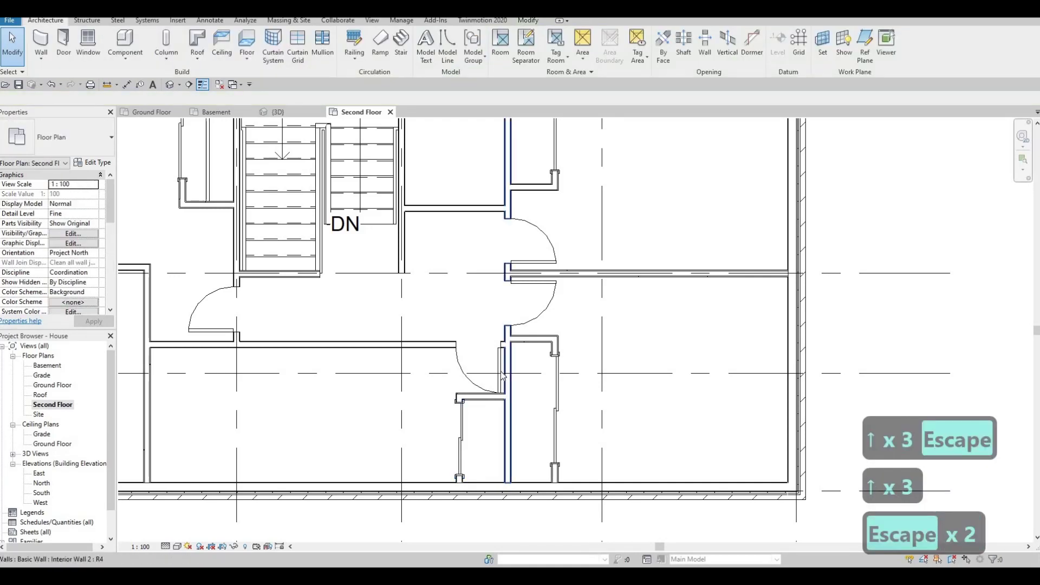
Nudge the lower middle closet's horizontal wall and its sliding door down by one increment each
click(489, 400)
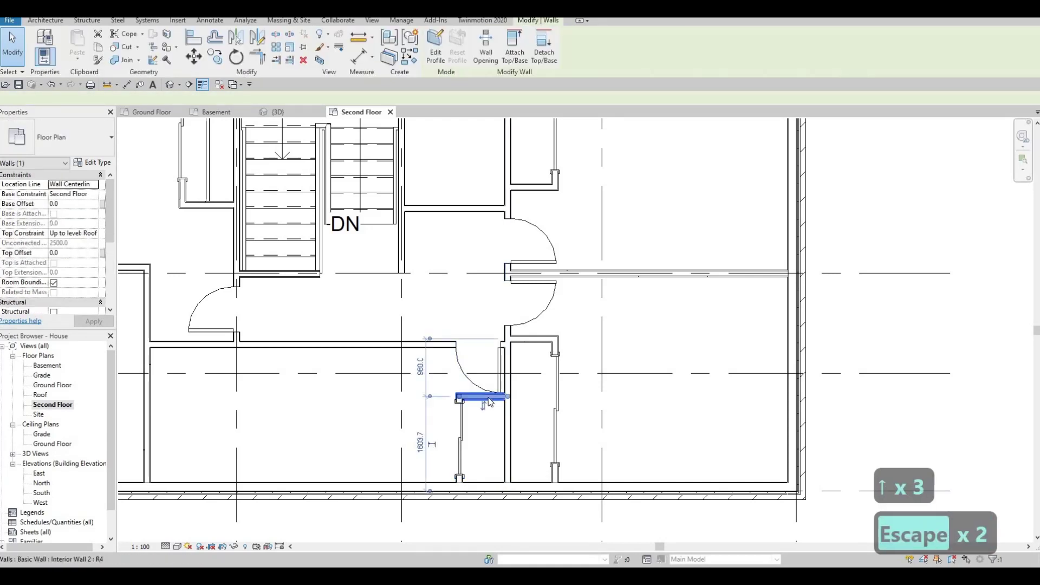
key(Escape)
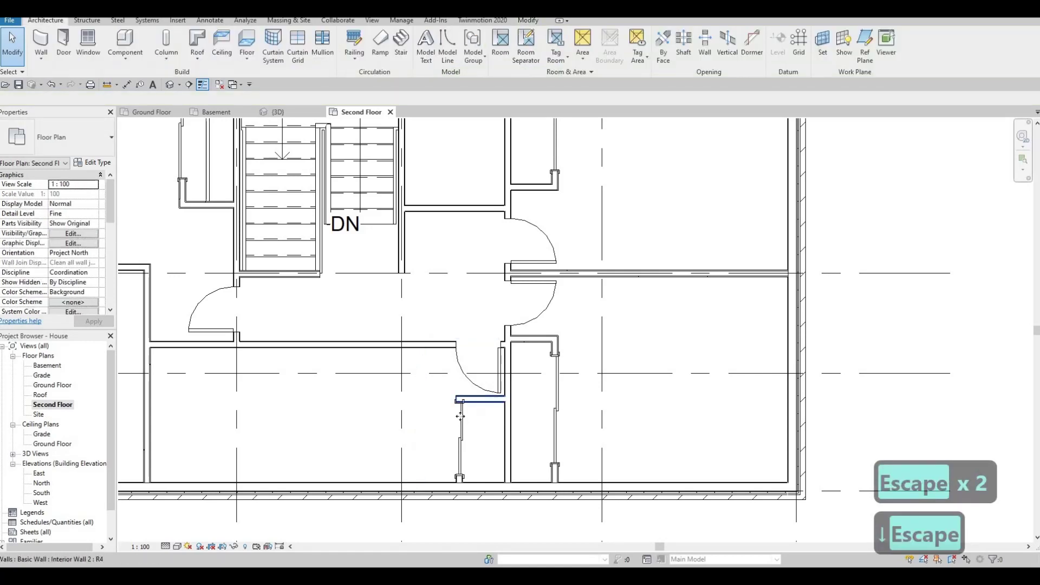
click(460, 416)
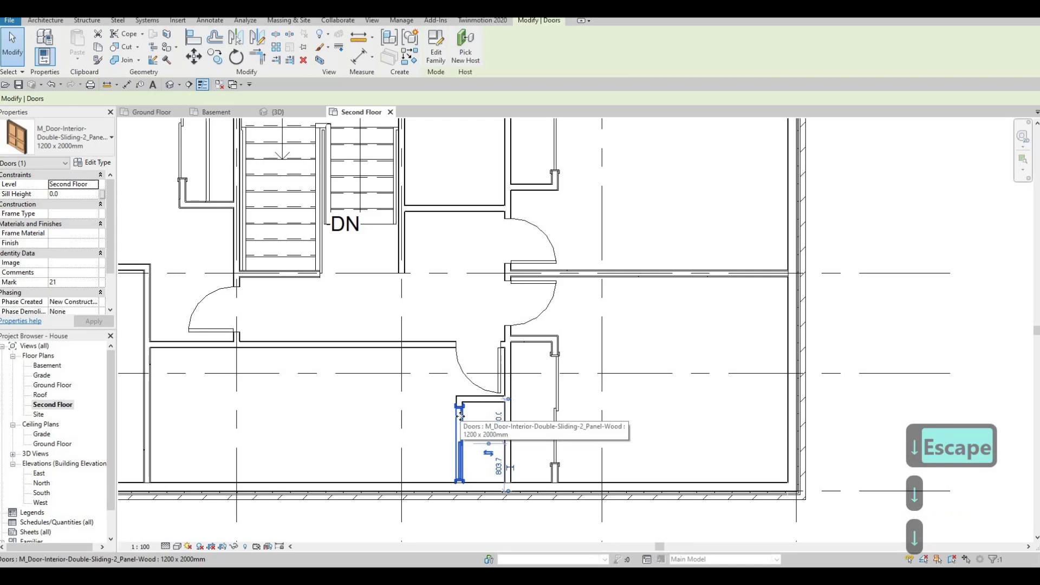
key(Escape)
Review the second-floor plan, examining the closets and the small room between the stairs and the upper-right bedroom
scroll(450, 410, down, 3)
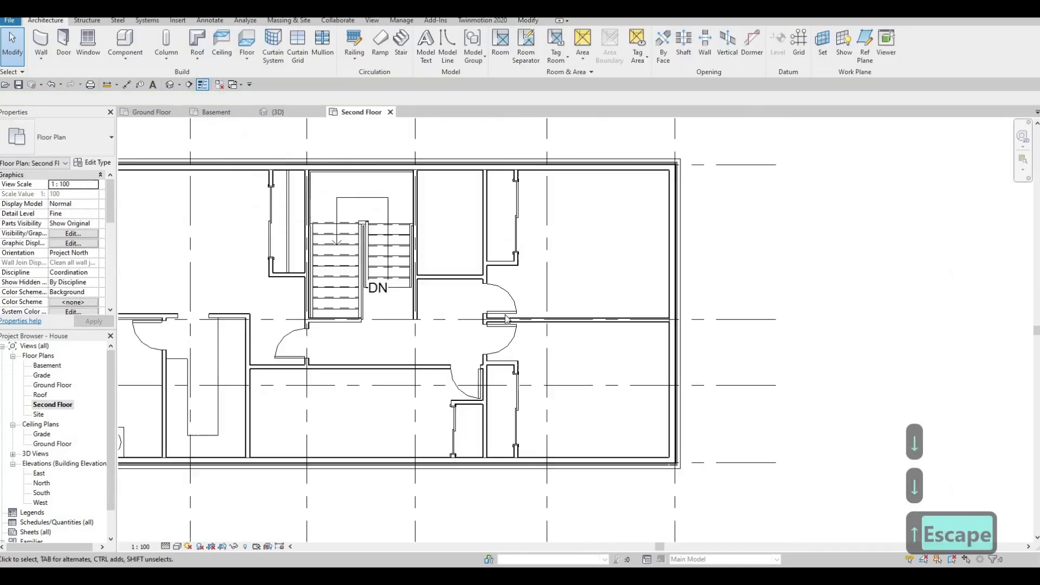
middle_drag(466, 387, 460, 459)
scroll(482, 384, up, 1)
scroll(419, 385, down, 1)
middle_drag(481, 347, 471, 355)
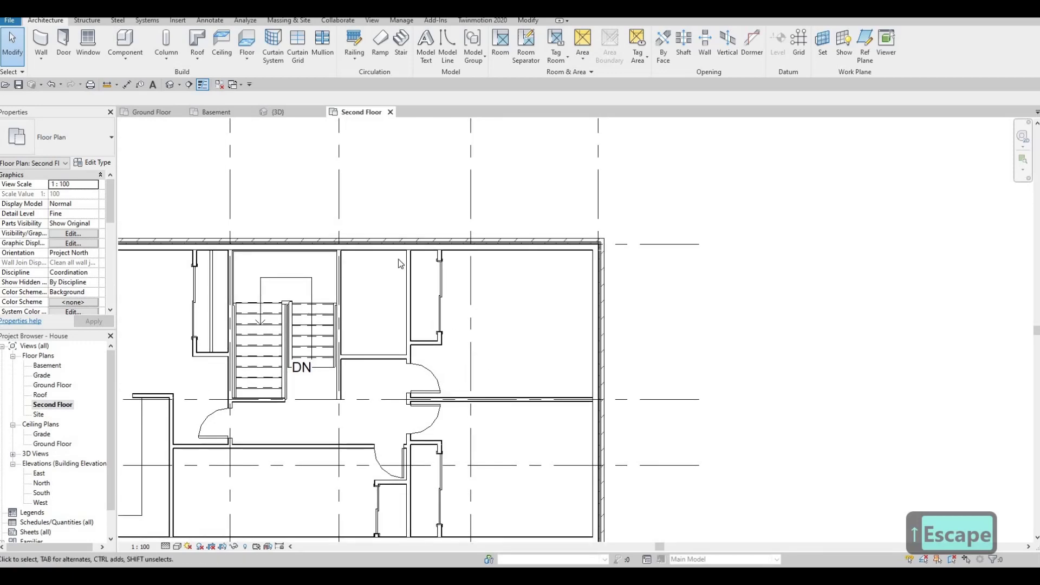
middle_drag(400, 262, 419, 263)
scroll(419, 262, up, 1)
middle_drag(214, 275, 317, 246)
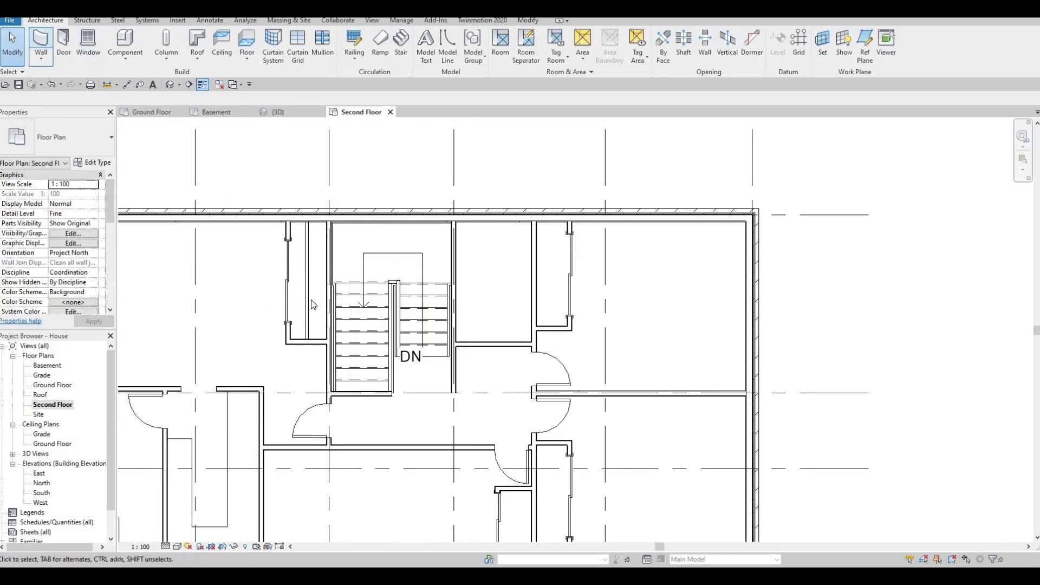
scroll(313, 302, down, 1)
middle_drag(314, 302, 409, 220)
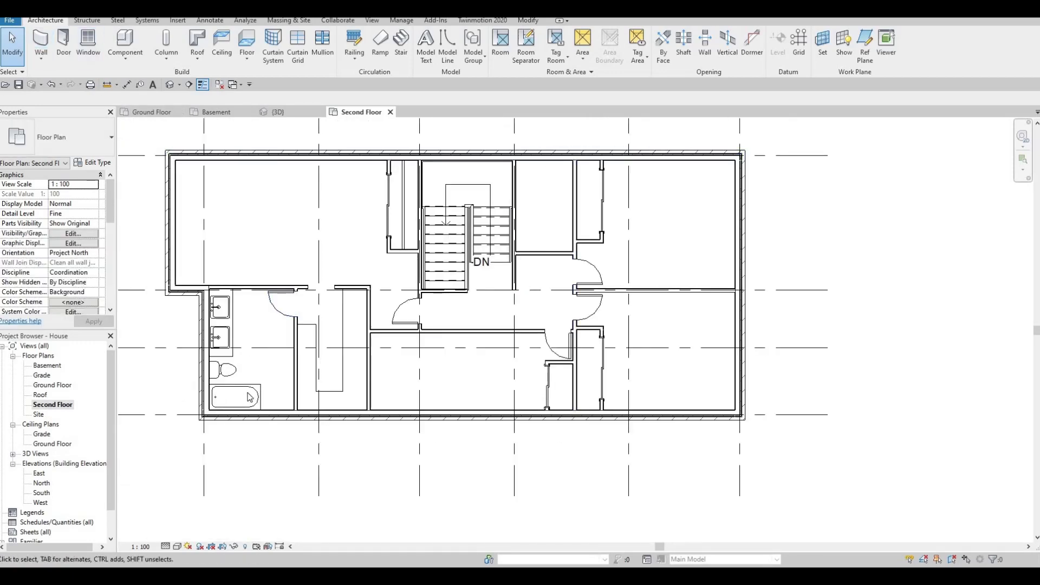
Place another M_Tub-Rectangular-2D bathtub against the exterior wall of the small room just right of the stairs
click(274, 389)
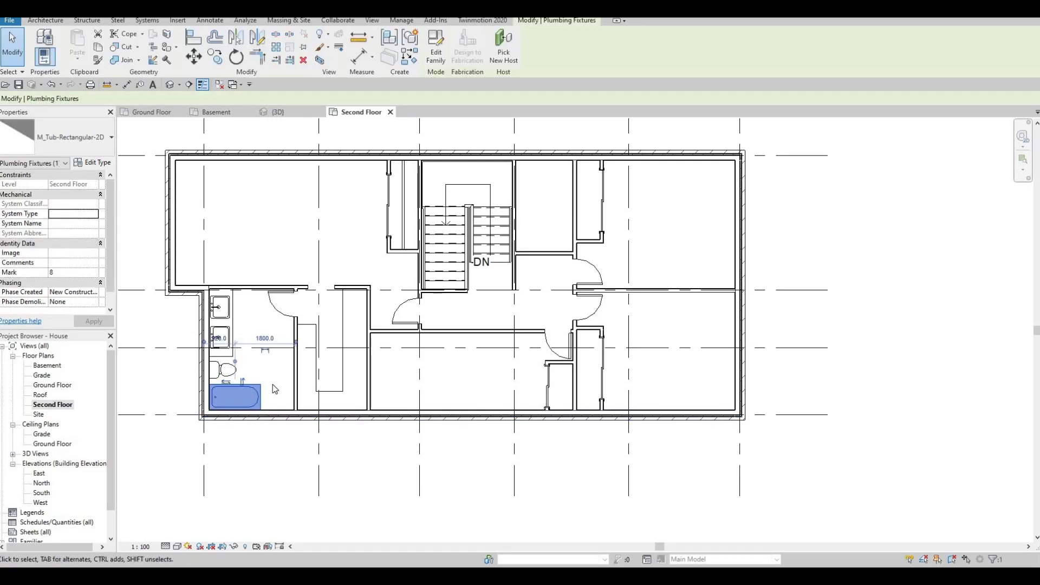
key(c)
key(s)
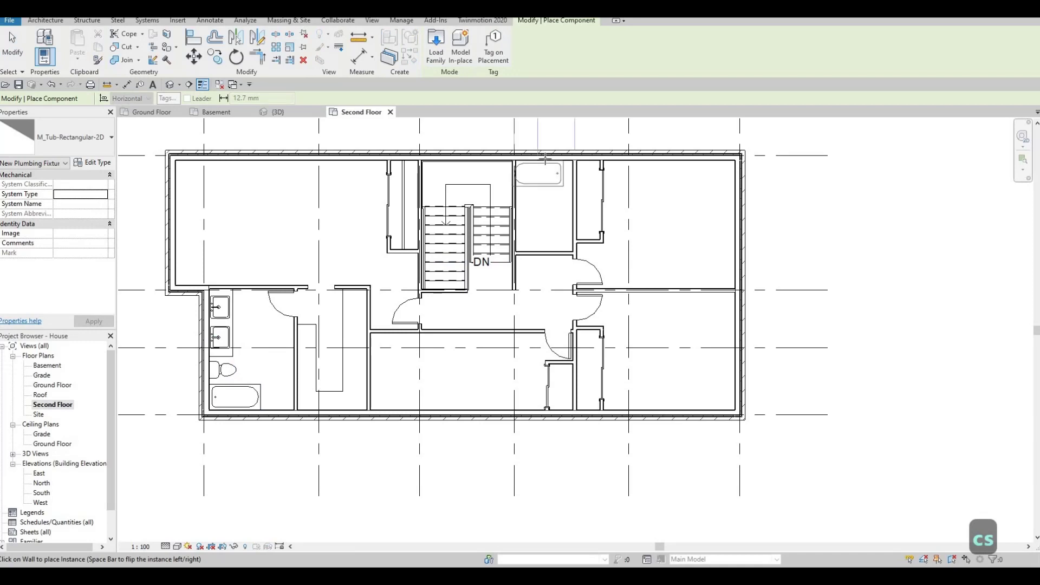
key(Escape)
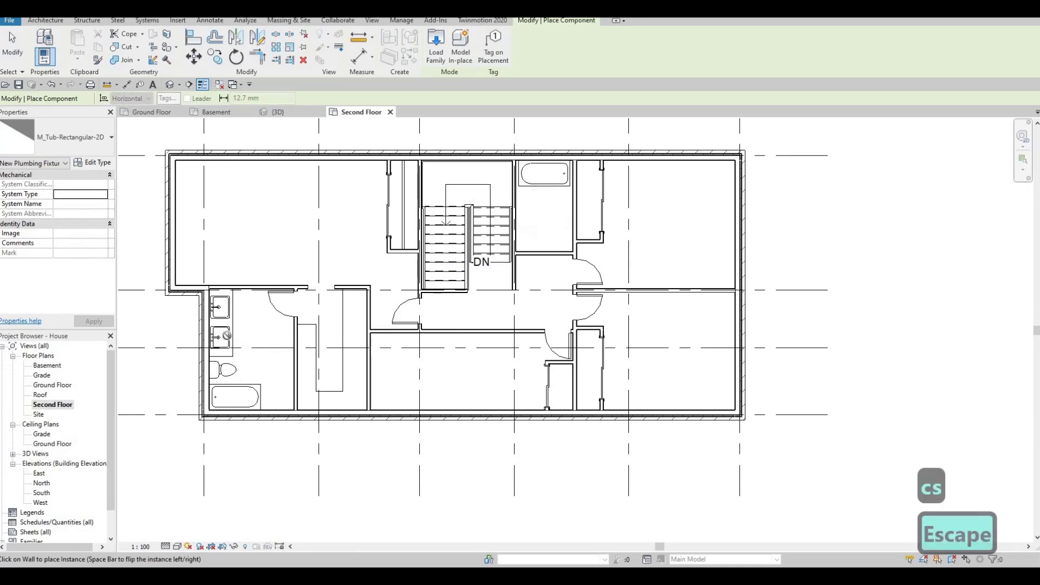
key(Escape)
Place another M_Toilet-Domestic-2D toilet on the right wall of the small bathroom beside the stairs, just below the tub
click(225, 370)
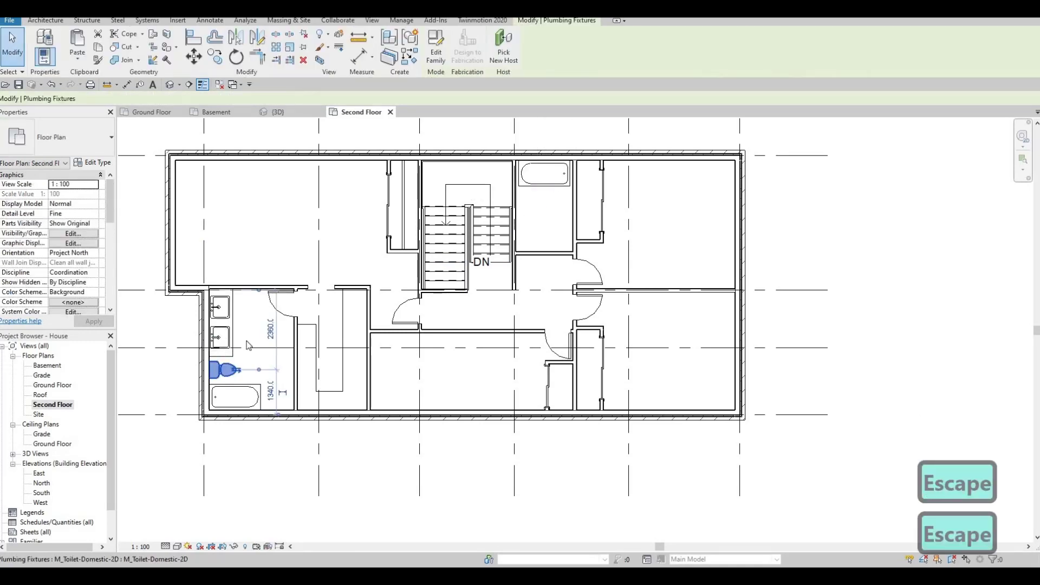
key(c)
key(s)
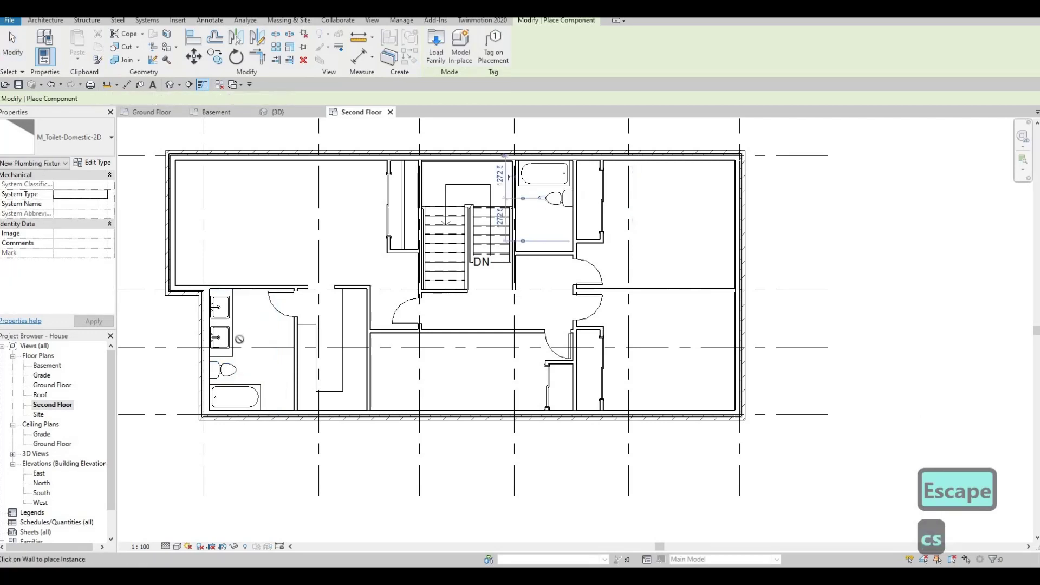
key(Escape)
key(Escape)
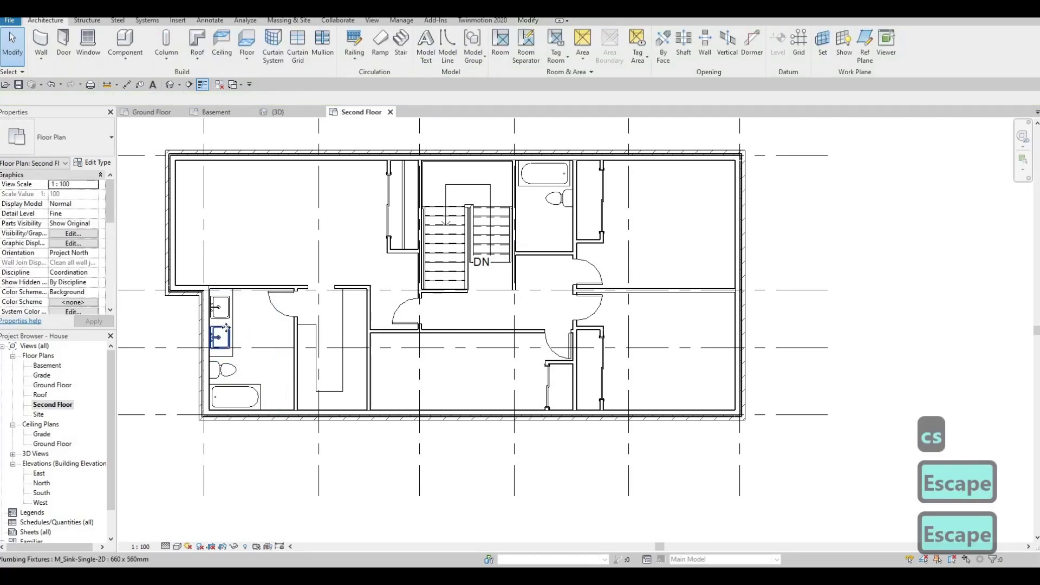
Place another 660 x 560mm M_Sink-Single-2D sink on the small bathroom's right wall, below the toilet
click(223, 335)
key(c)
key(s)
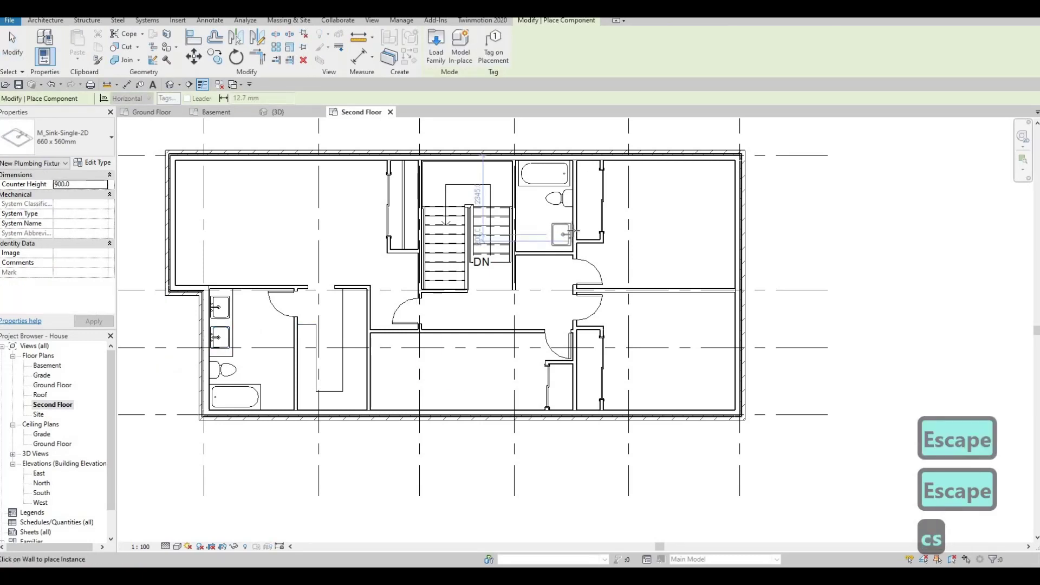
key(Escape)
key(Escape)
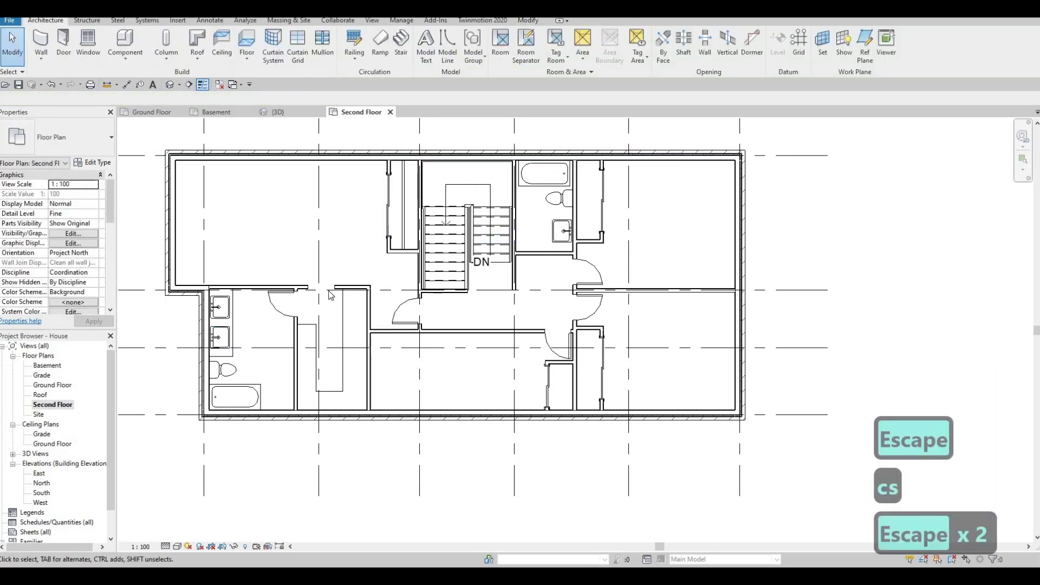
Outline the counter around the small bathroom's sink with Thin Lines detail lines, running its front edge about 1236 mm to the lower wall
click(228, 317)
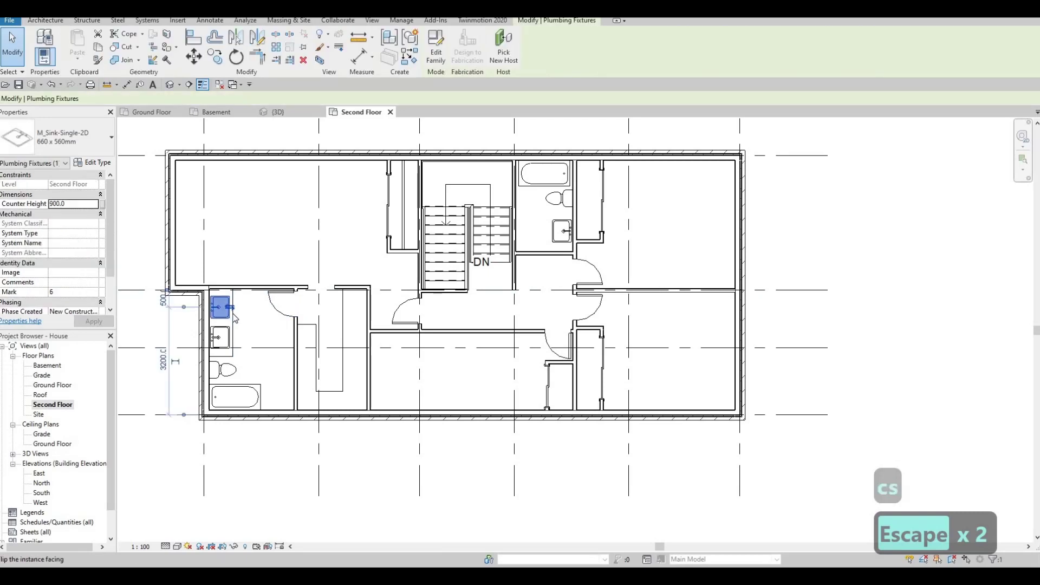
key(Escape)
click(249, 319)
key(c)
key(s)
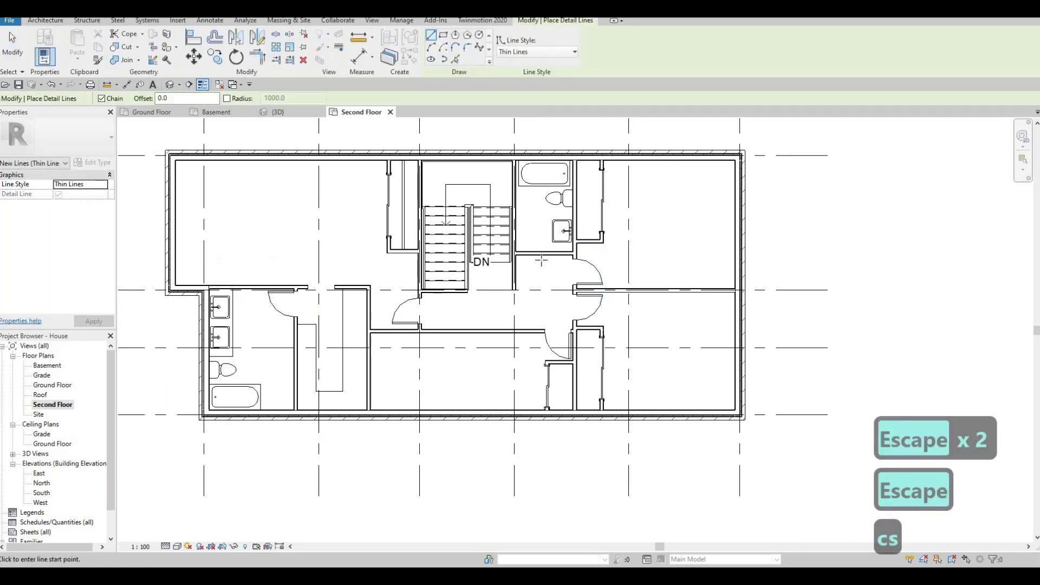
scroll(603, 219, up, 3)
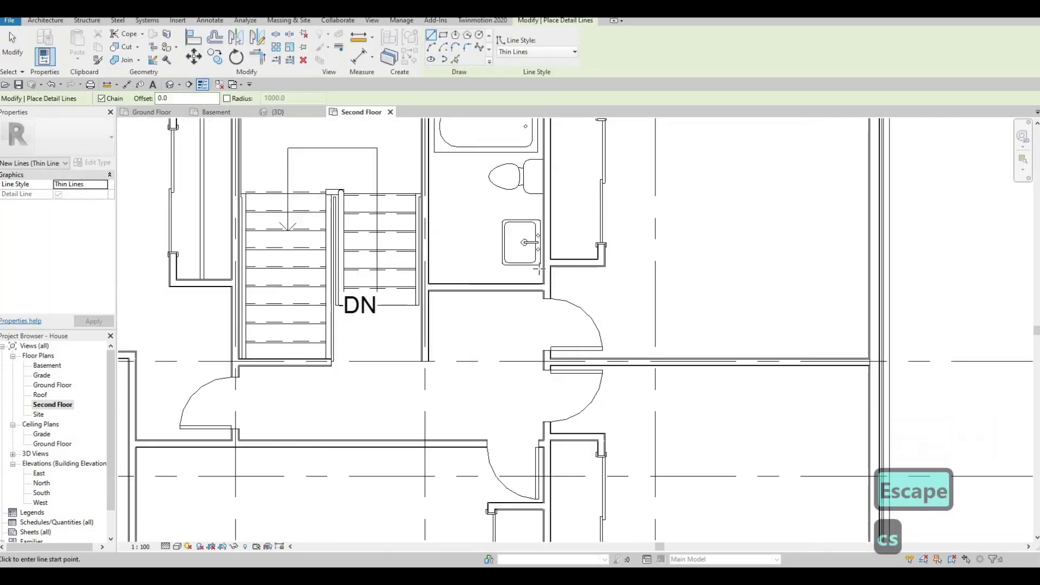
click(544, 201)
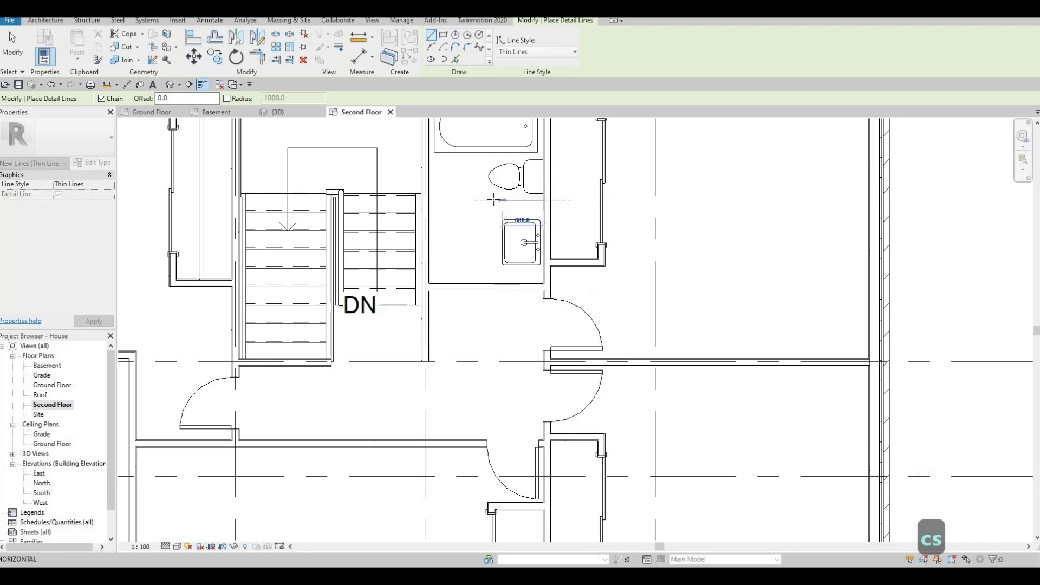
click(494, 200)
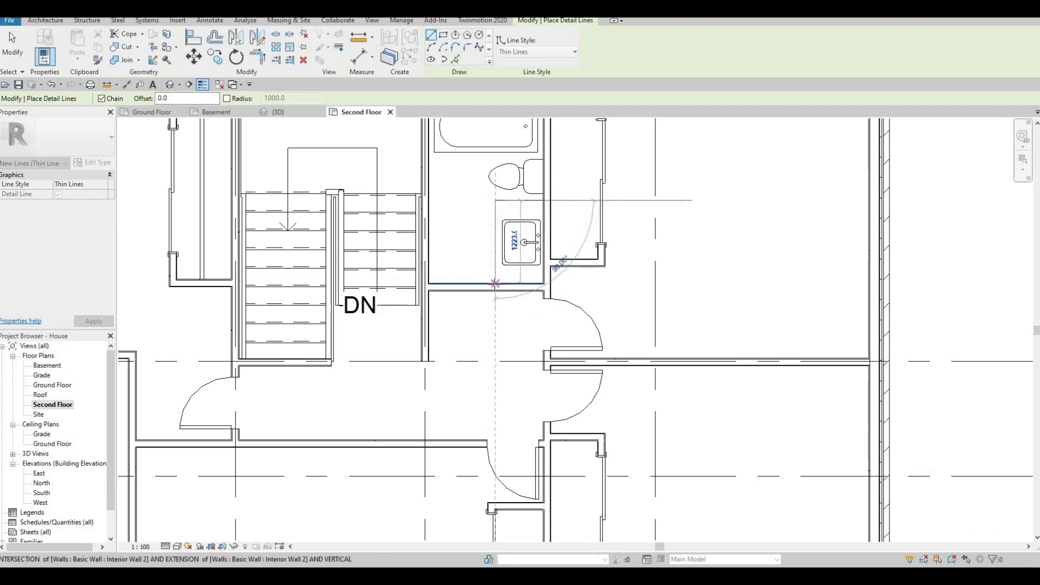
click(504, 276)
key(Escape)
key(Escape)
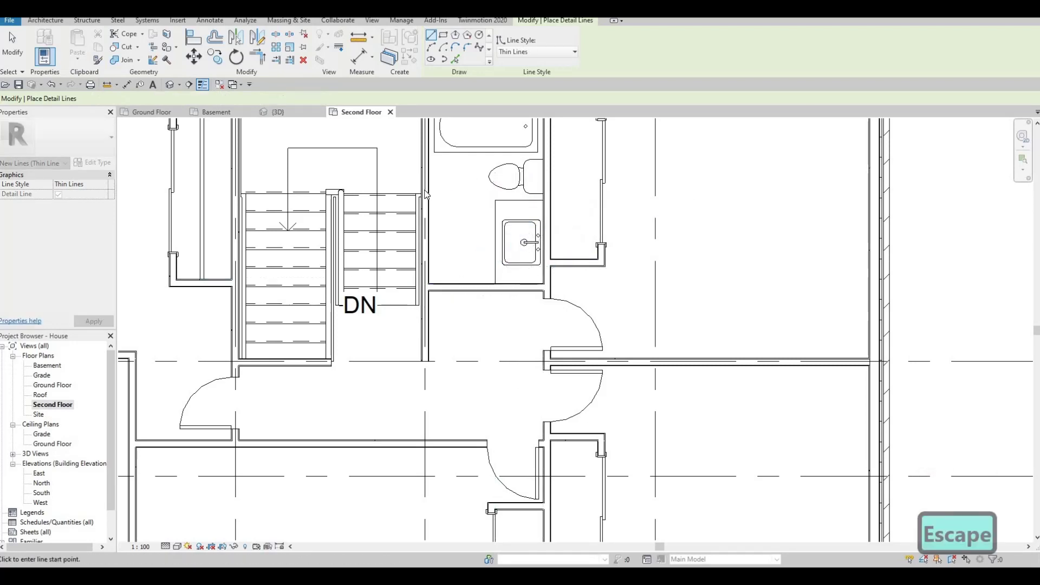
Draw two vertical thin detail lines 100 mm apart along the full length of the upper-right bedroom's closet, one from its lower wall's midpoint
middle_drag(460, 163, 411, 250)
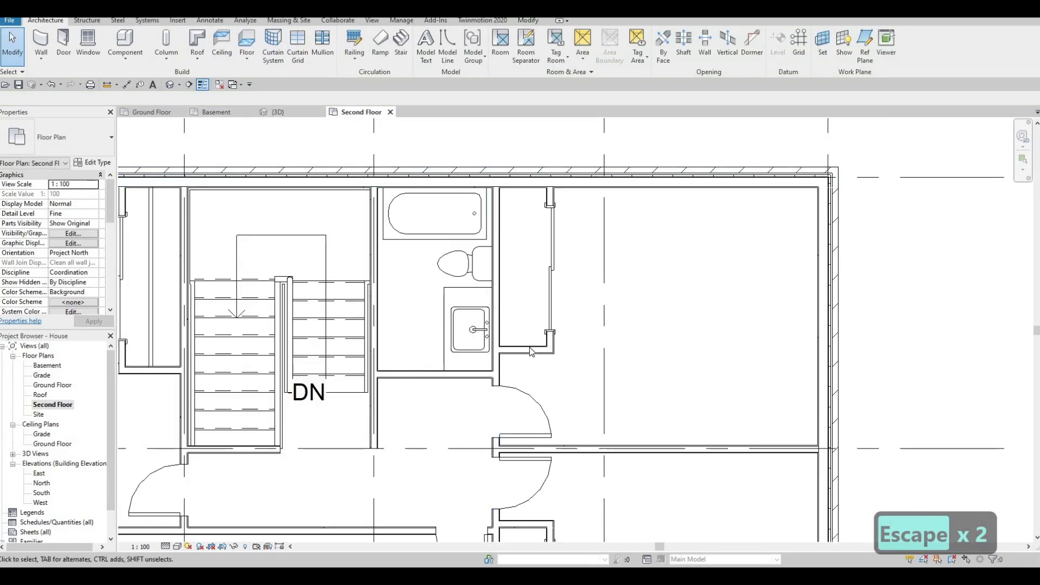
click(444, 319)
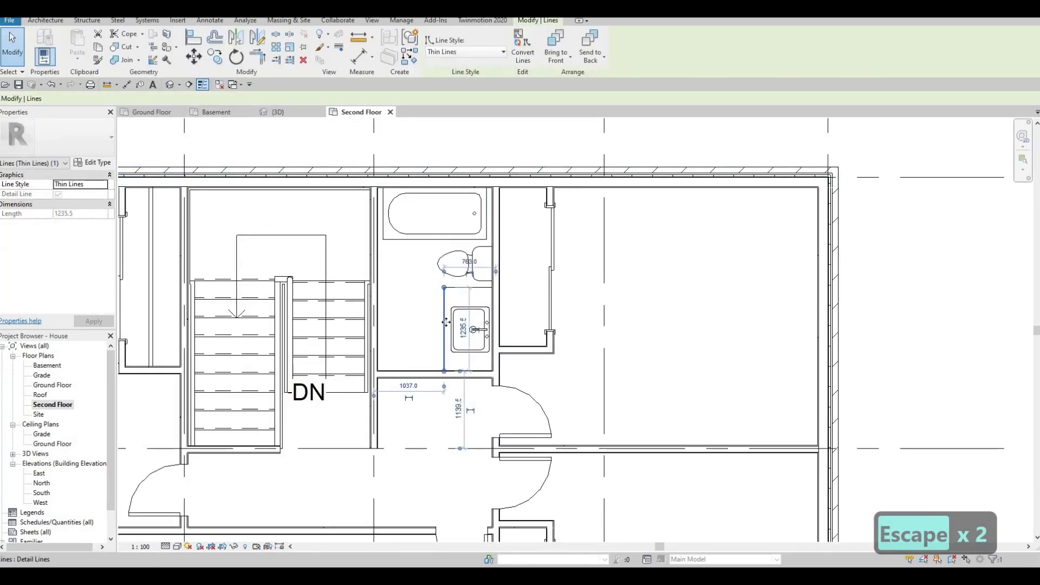
key(c)
key(s)
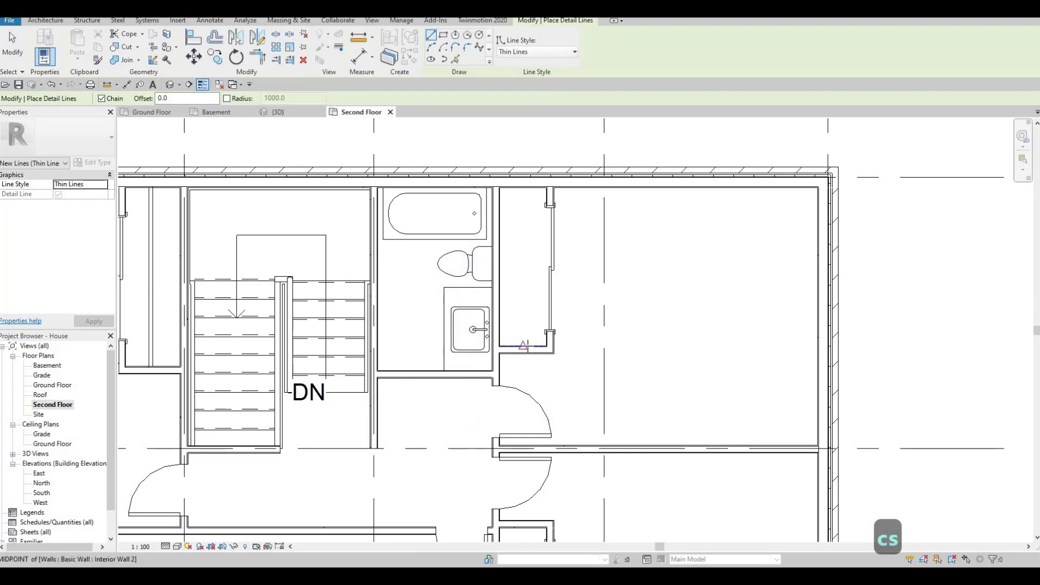
click(523, 345)
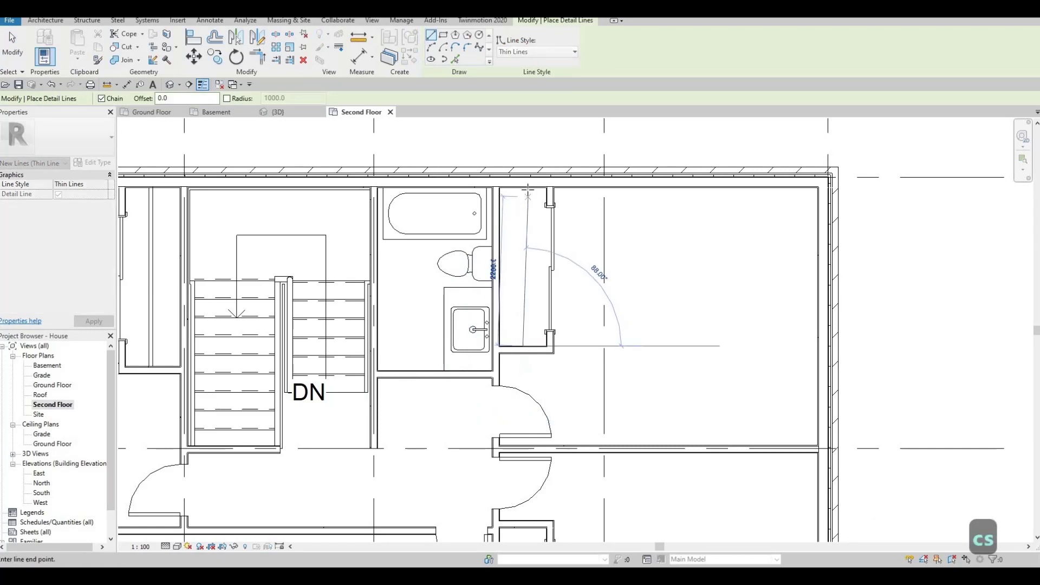
click(519, 188)
key(Escape)
click(515, 188)
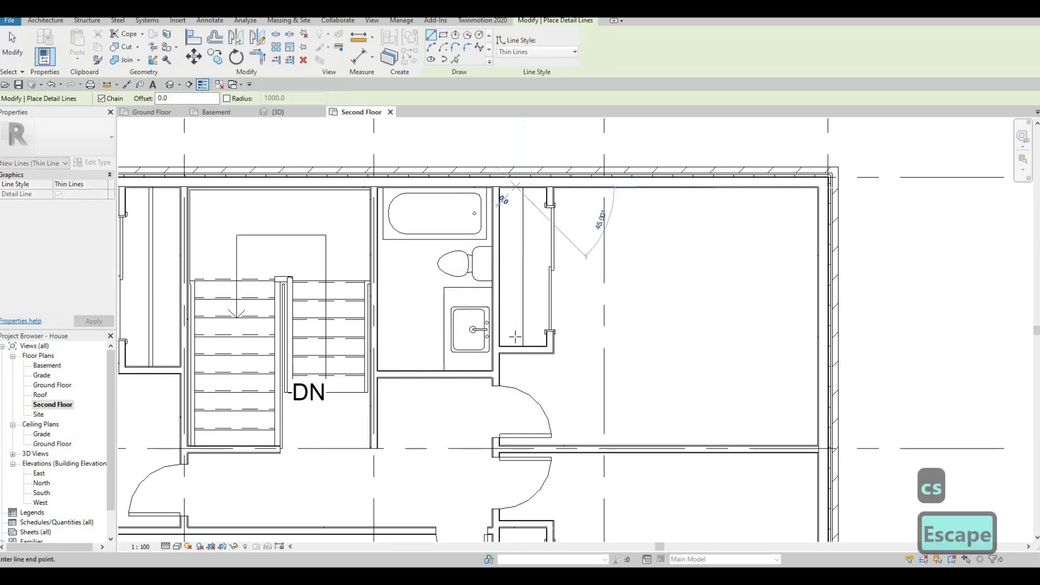
click(516, 345)
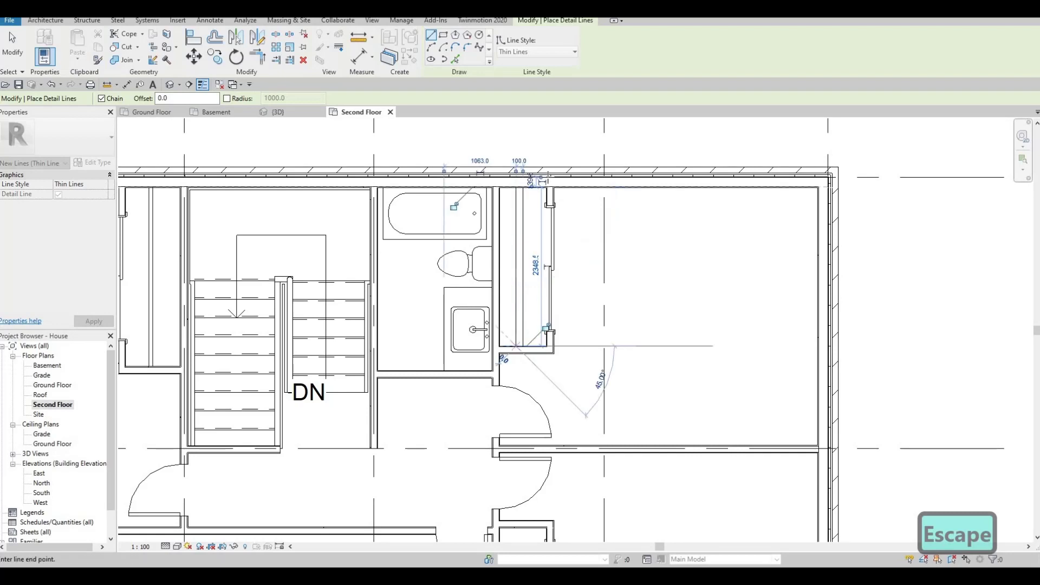
key(Escape)
Draw two parallel vertical thin detail lines through the lower-right bedroom's closet, from its upper wall to the exterior wall
middle_drag(517, 469, 515, 209)
click(521, 266)
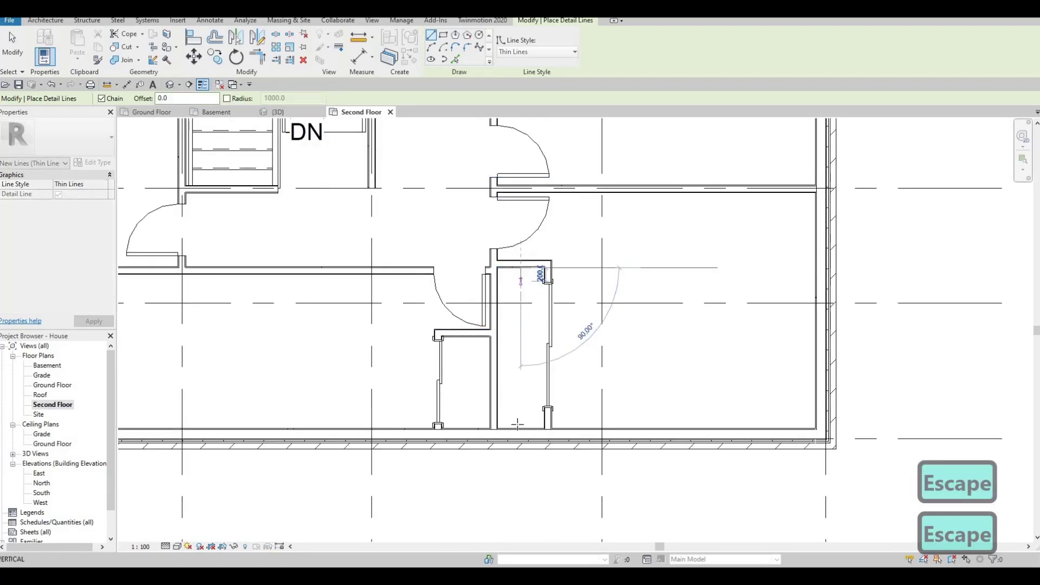
click(521, 428)
key(Escape)
click(514, 267)
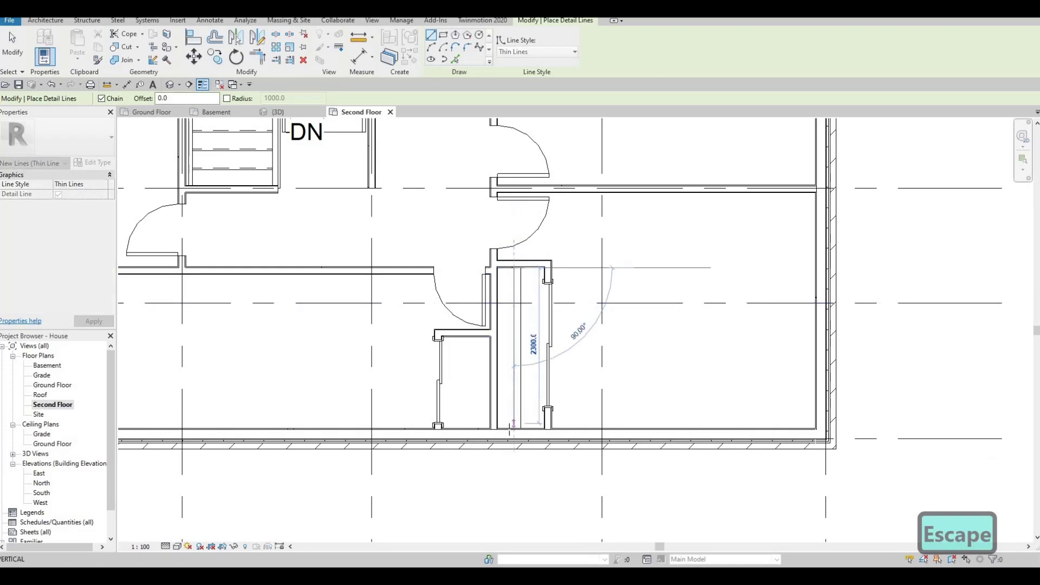
click(514, 428)
key(Escape)
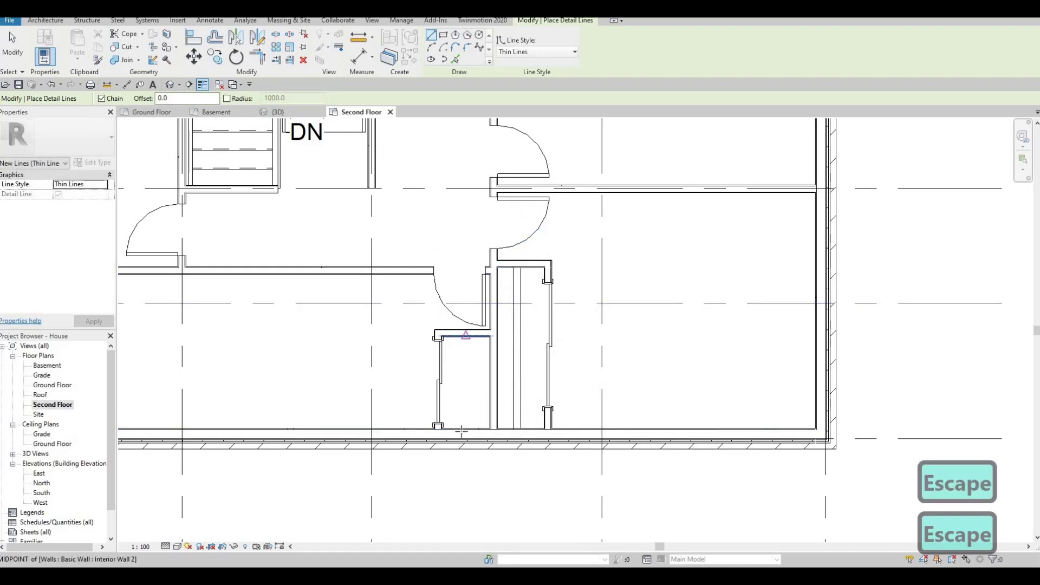
Draw two parallel vertical thin detail lines in the lower middle bedroom's closet, one on the centreline and one nearer its back wall
click(465, 429)
click(468, 337)
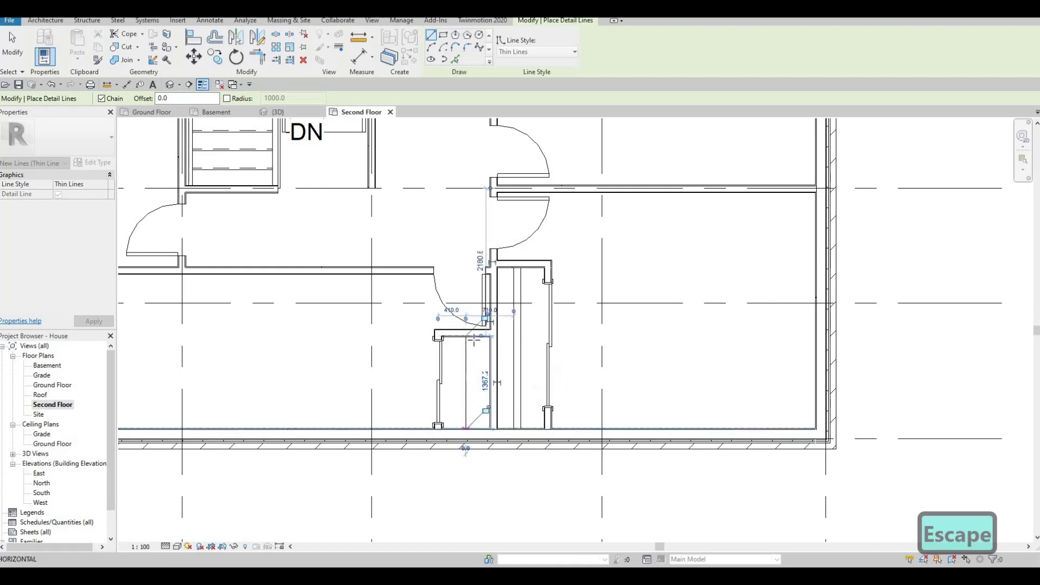
key(Escape)
click(473, 337)
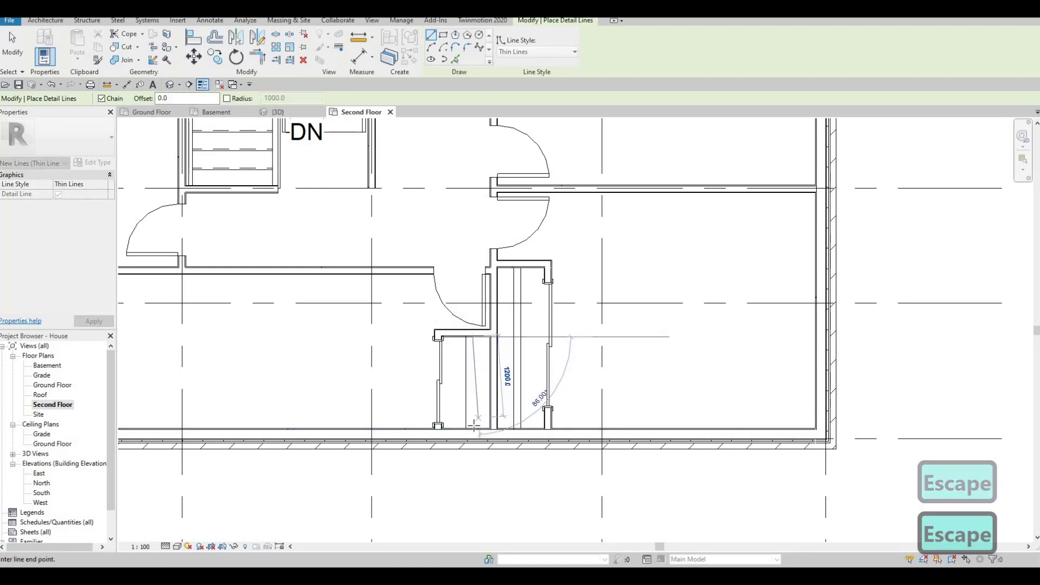
key(Escape)
key(Escape)
Place an M_Single-Flush 0762 x 2032mm door in the small bathroom's lower wall, about 500 mm from the stair wall and swinging inward
middle_drag(509, 315, 524, 434)
scroll(524, 376, down, 1)
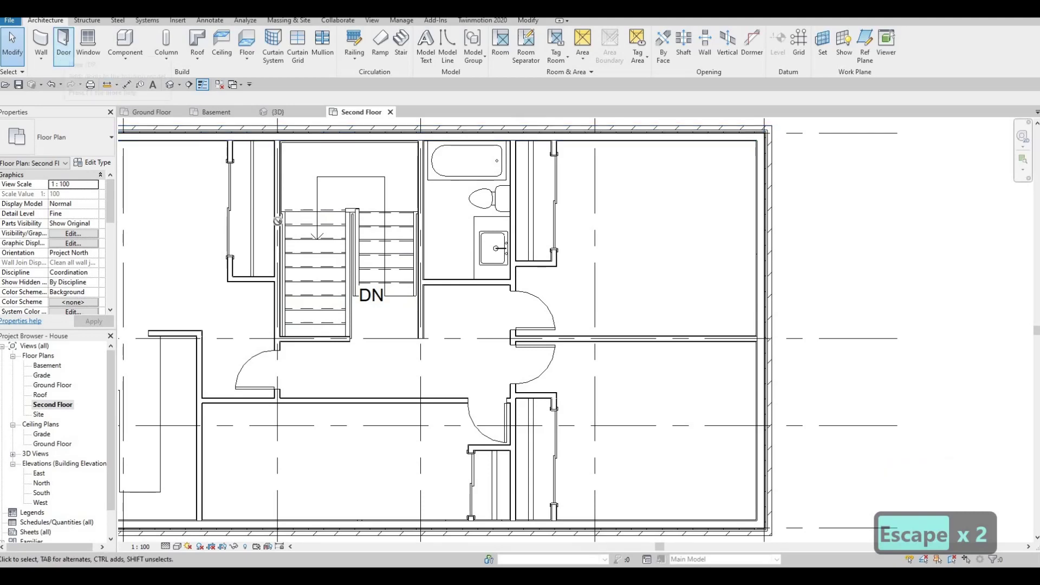
click(63, 43)
click(76, 137)
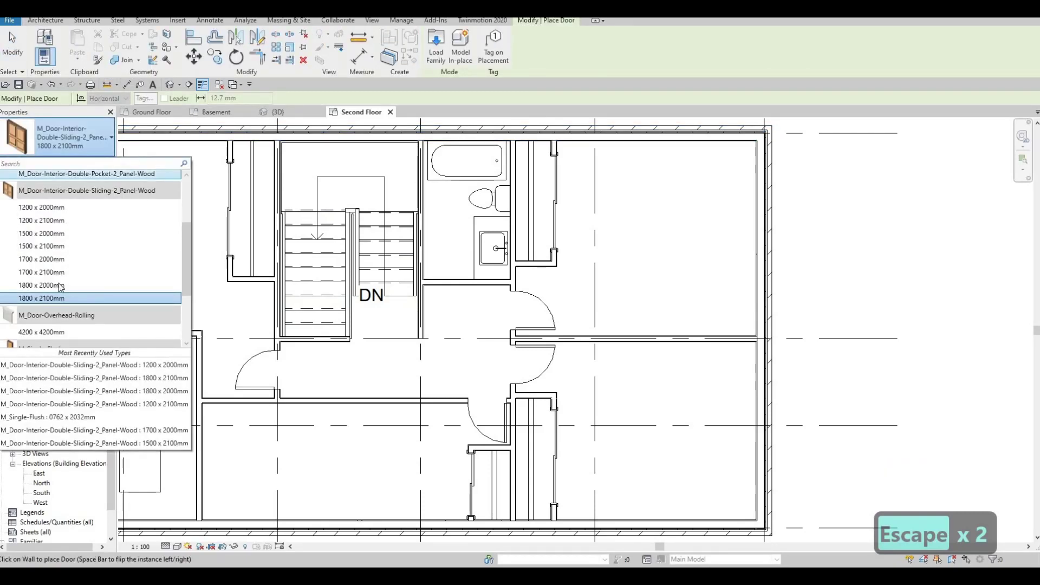
scroll(60, 287, down, 1)
click(42, 314)
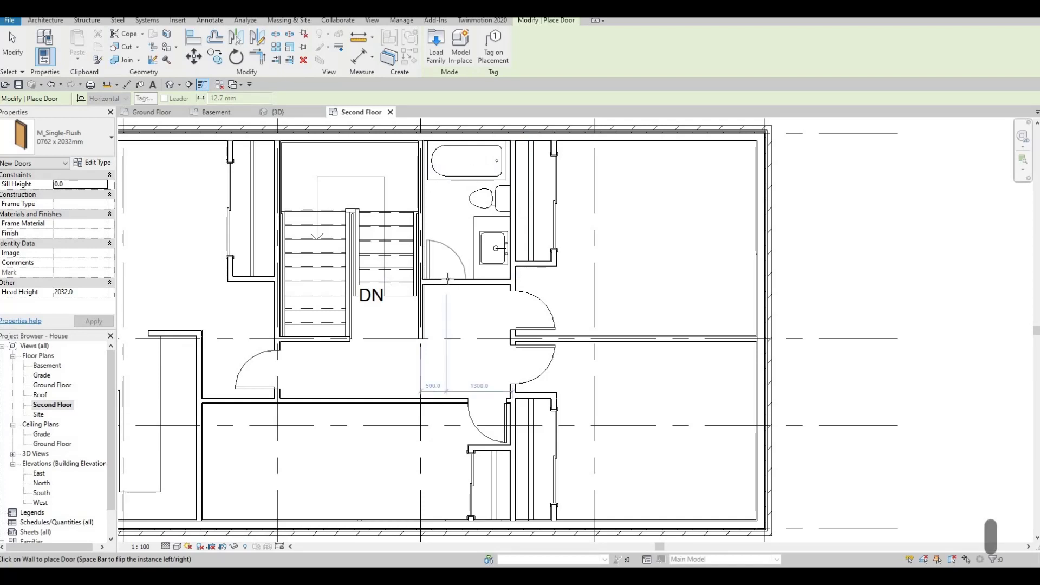
key(Escape)
key(Escape)
key(Escape)
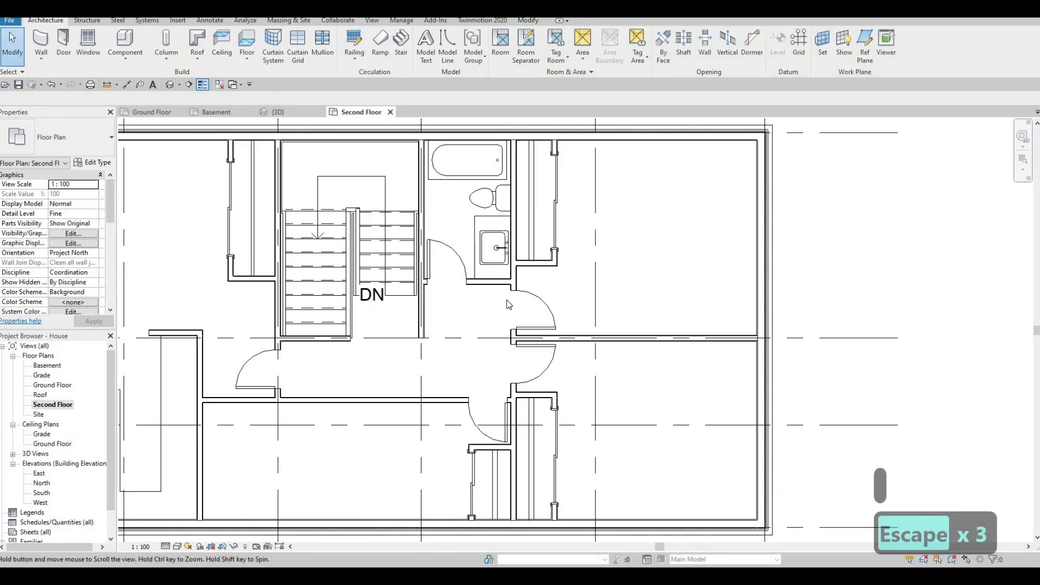
Review the whole second-floor plan, examining the room layout, doors and exterior walls
scroll(506, 301, down, 1)
key(Escape)
scroll(509, 307, down, 3)
mouse_move(462, 340)
middle_down()
mouse_move(425, 347)
mouse_move(458, 323)
middle_up()
scroll(468, 333, up, 1)
middle_drag(441, 370, 483, 314)
scroll(477, 305, up, 1)
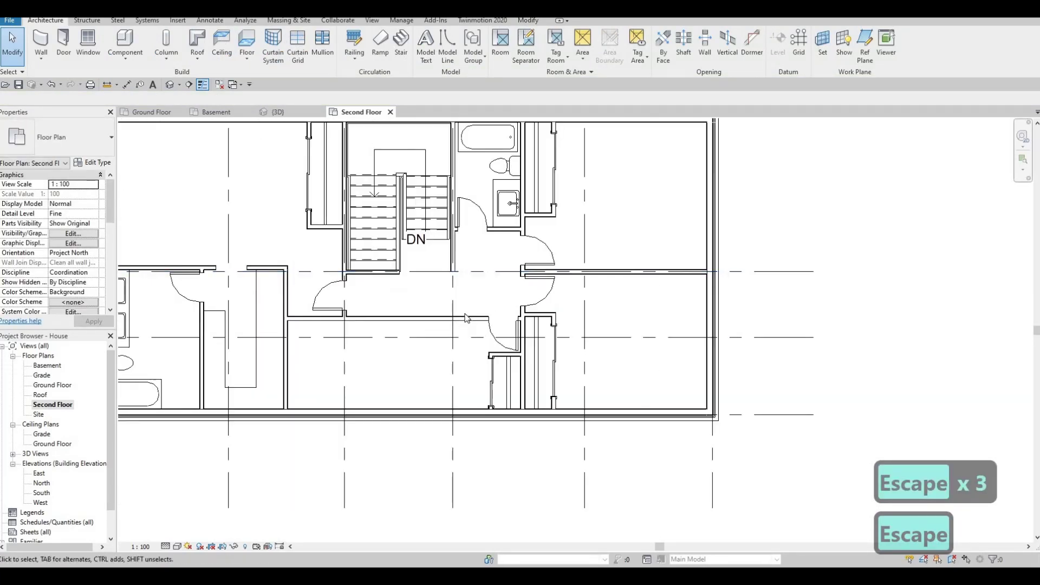
middle_drag(430, 336, 467, 317)
key(F1)
scroll(491, 453, down, 2)
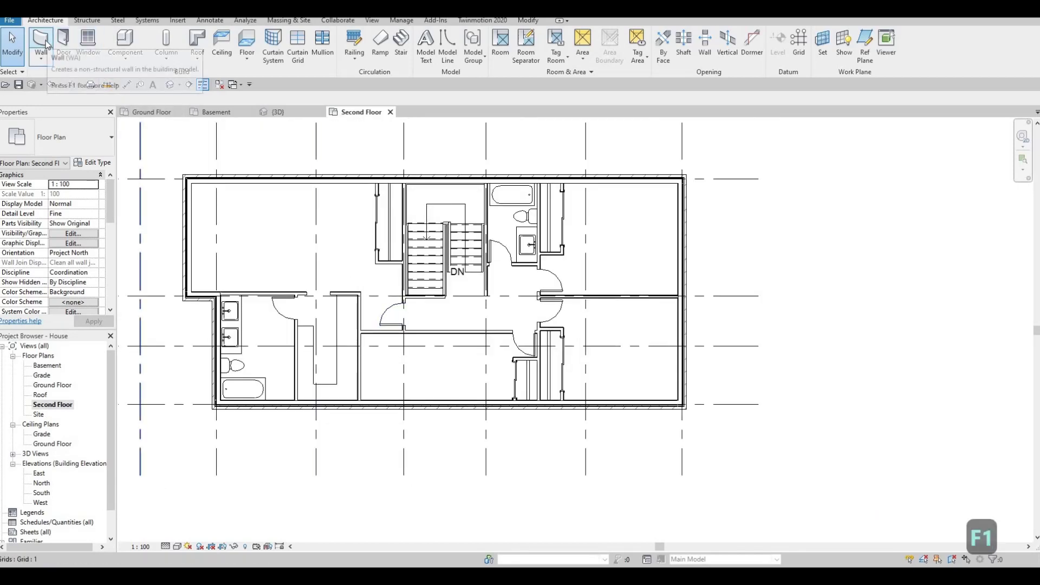
Place an M_Window-Casement-Double 1400 x 1800mm window in the upper-left bedroom's left exterior wall, 1800 mm below the upper grid line
click(89, 41)
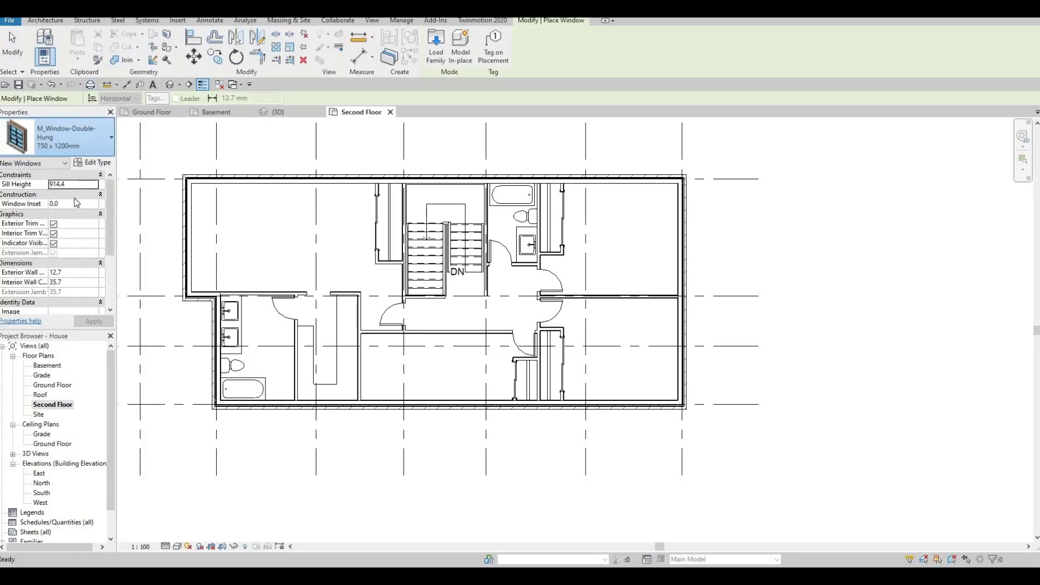
click(76, 138)
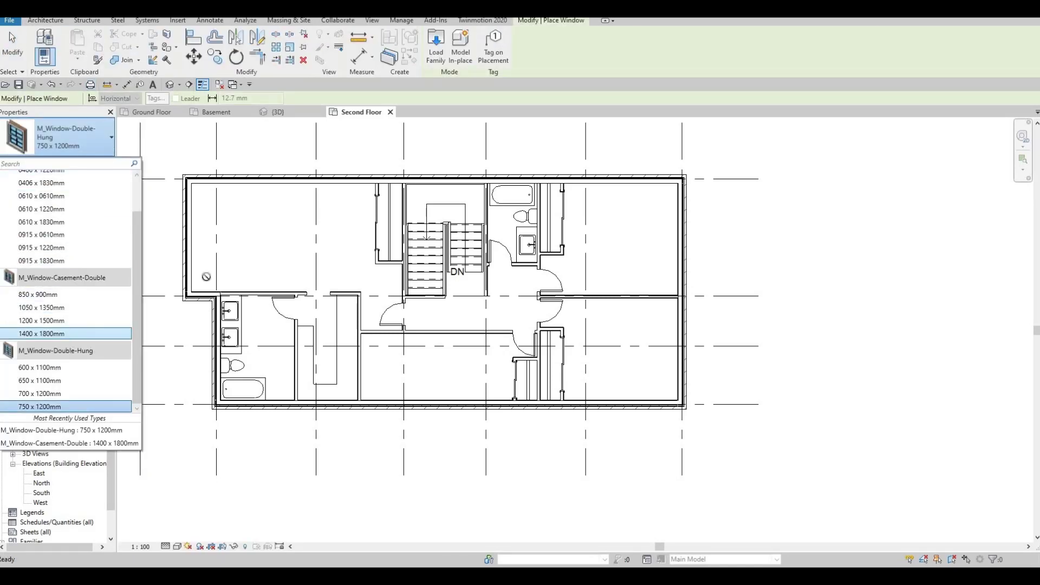
click(67, 334)
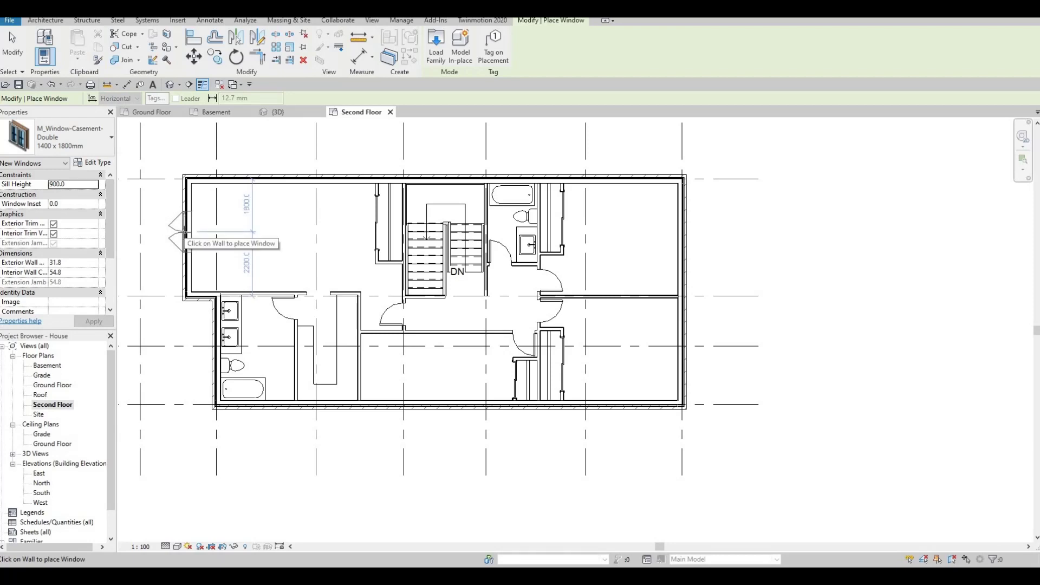
click(184, 232)
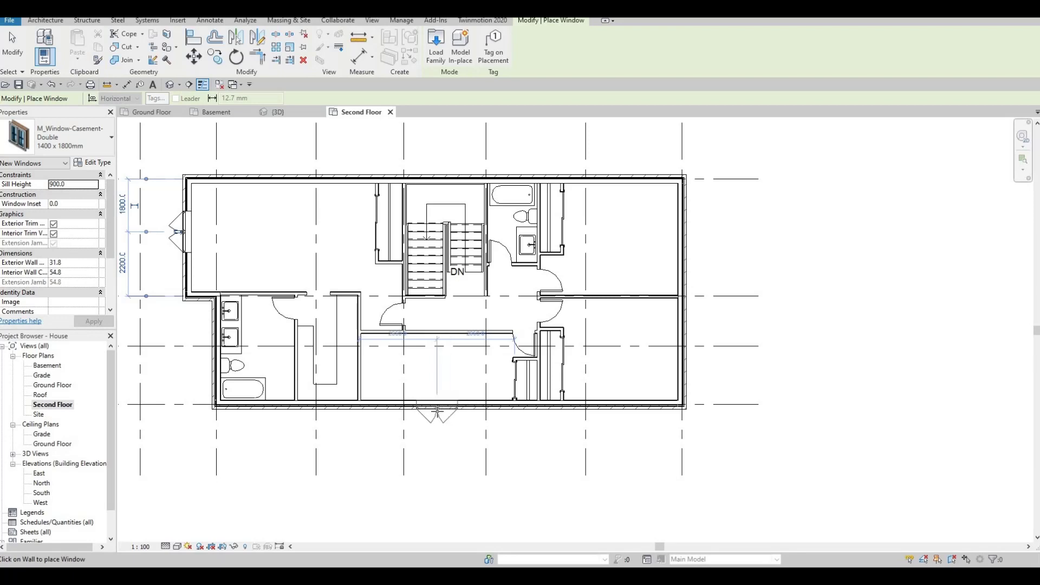
Place 1400 x 1800mm casement windows in the lower middle bedroom's exterior wall and in both exterior walls of each right-hand bedroom
click(437, 412)
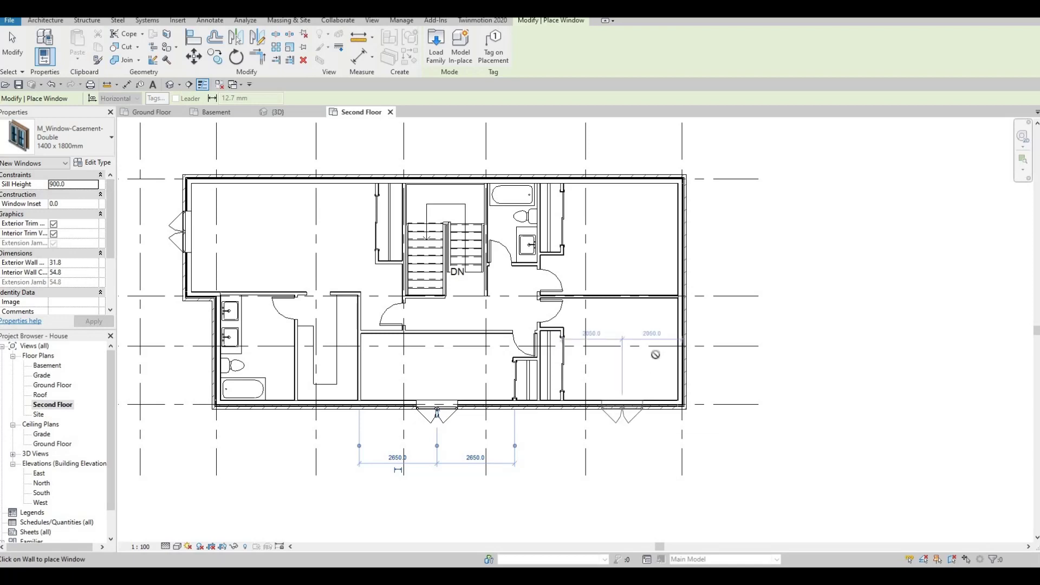
click(622, 413)
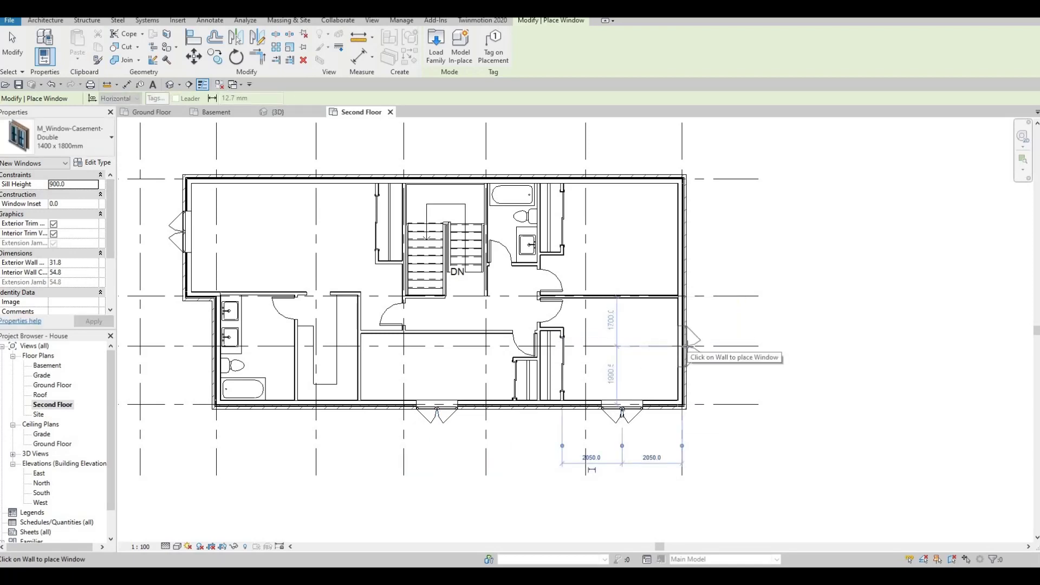
click(686, 345)
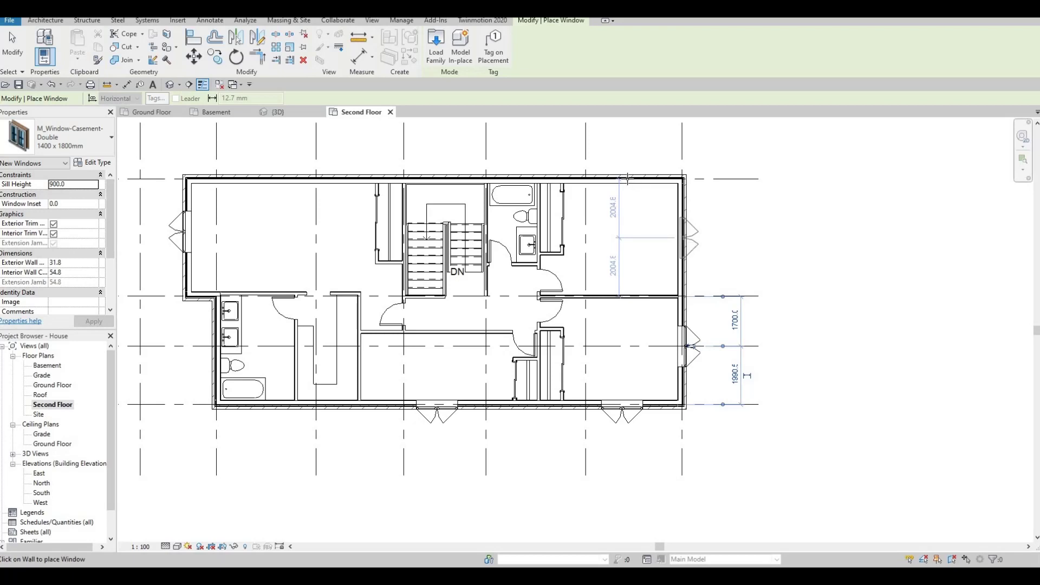
click(684, 237)
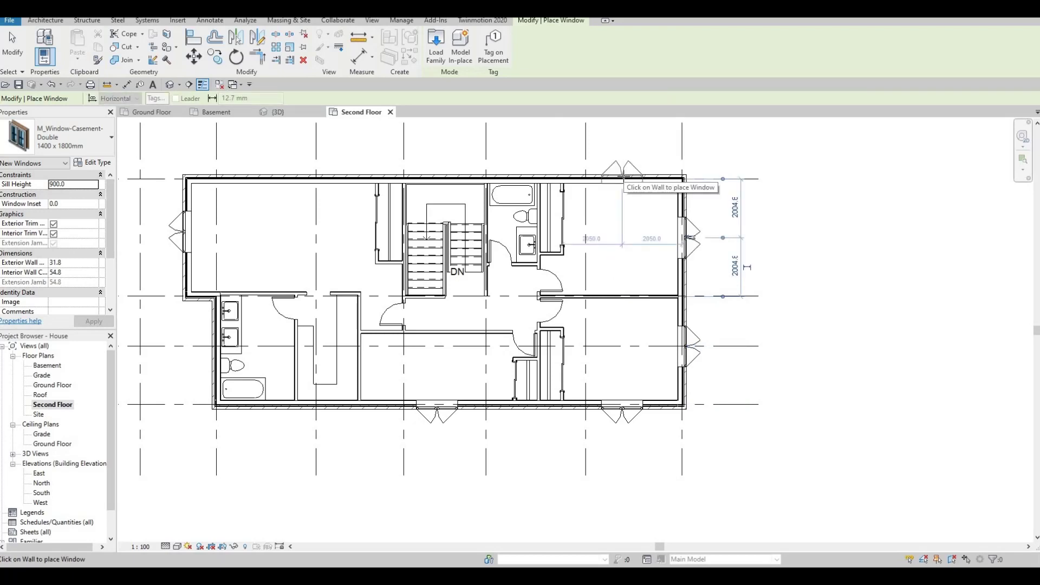
click(618, 181)
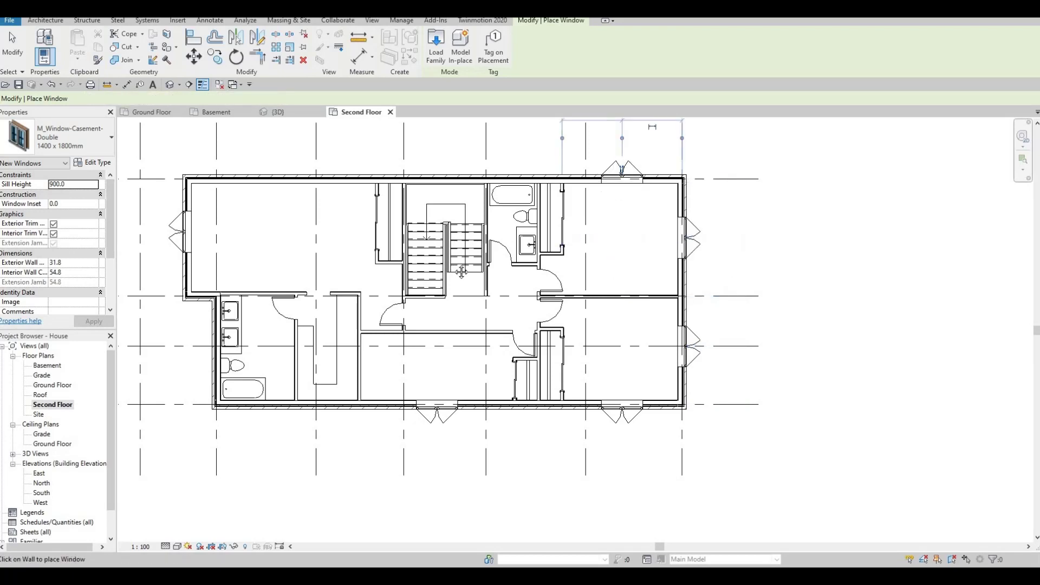
Add two 1400 x 1800mm casement windows to the upper-left bedroom's upper wall, 1900 mm from the left wall and 1700 mm from the closet
middle_drag(319, 214, 362, 232)
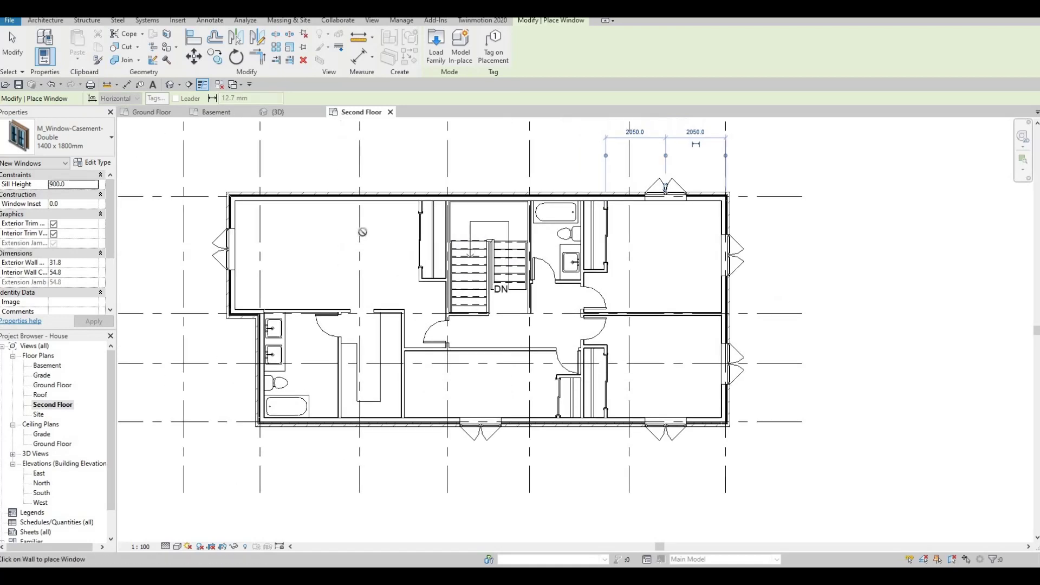
click(287, 193)
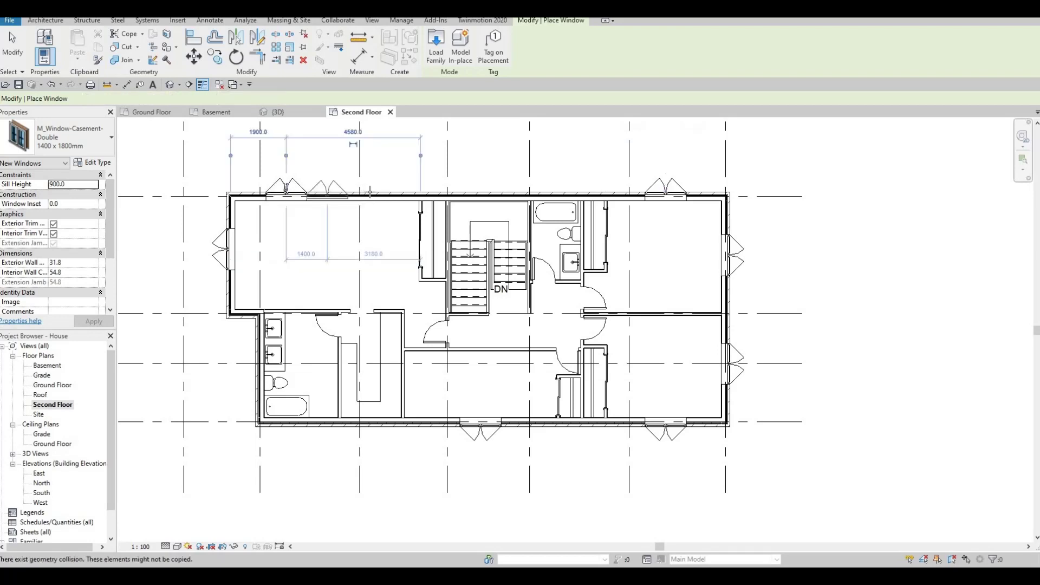
click(371, 194)
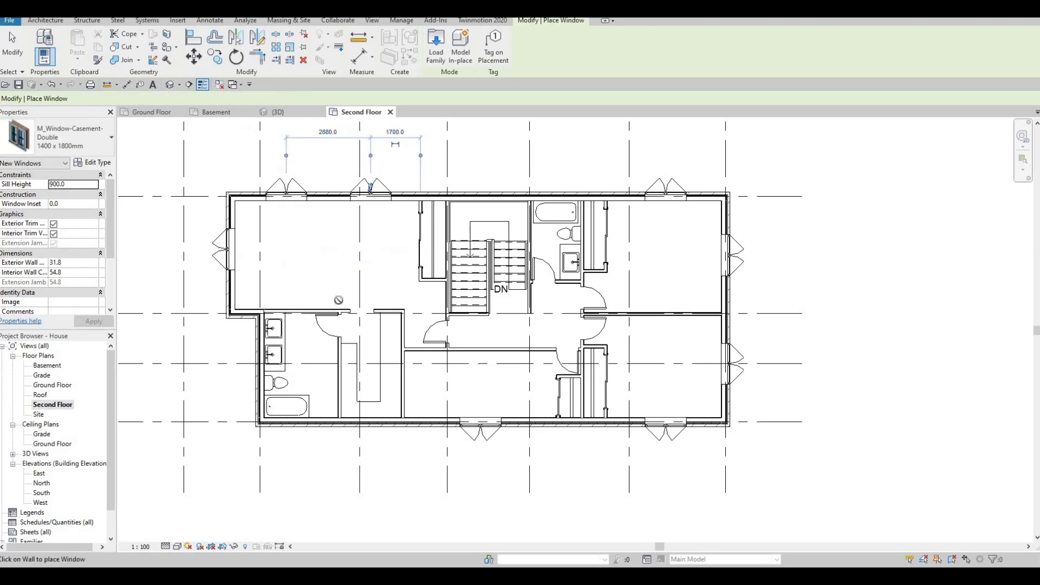
Place an M_Window-Double-Hung 750 x 1200mm window in the lower exterior wall of the lower-left bathroom, by the bathtub
middle_drag(340, 357, 375, 295)
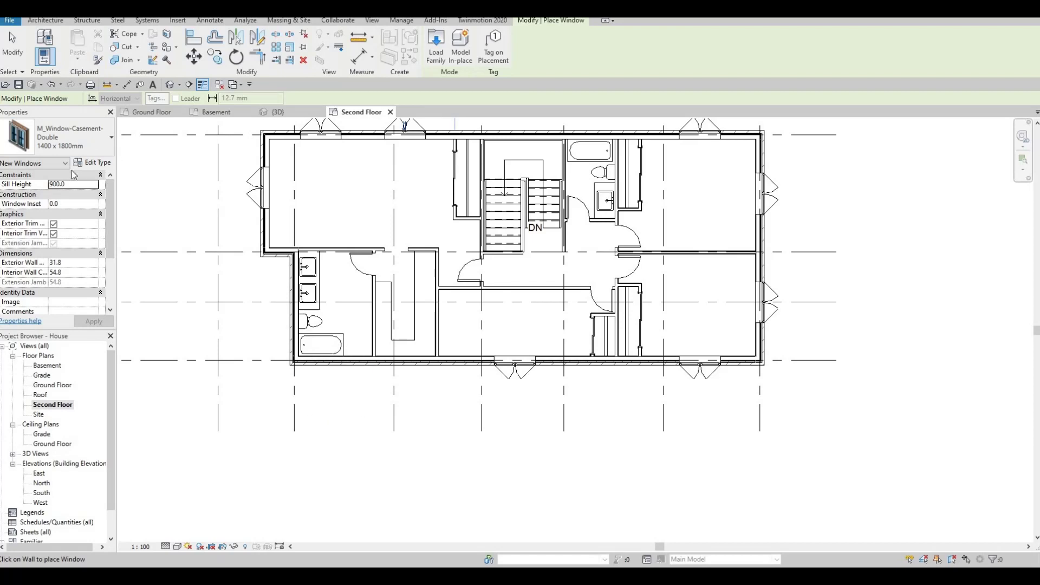
click(73, 140)
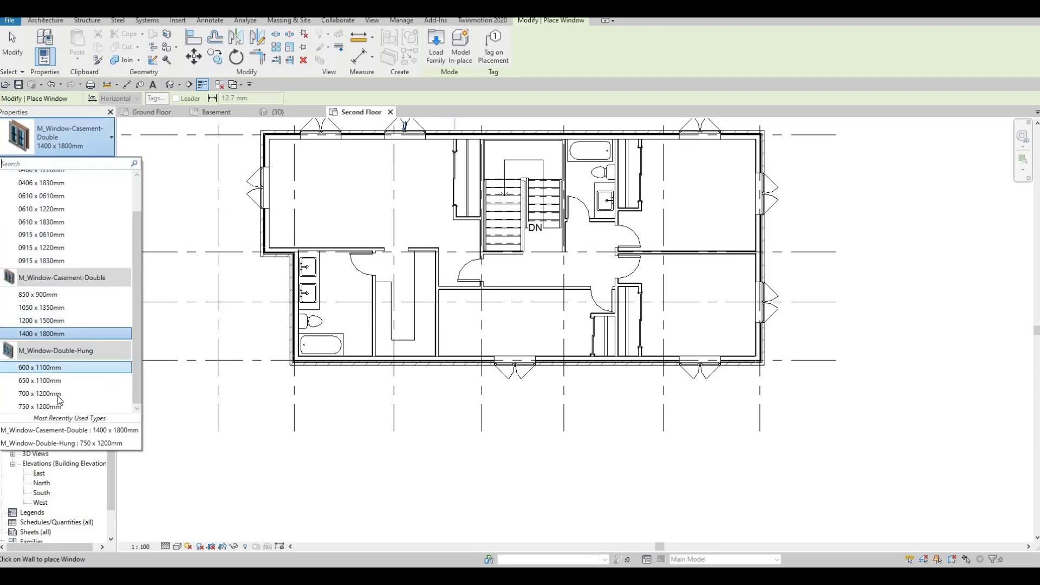
click(56, 407)
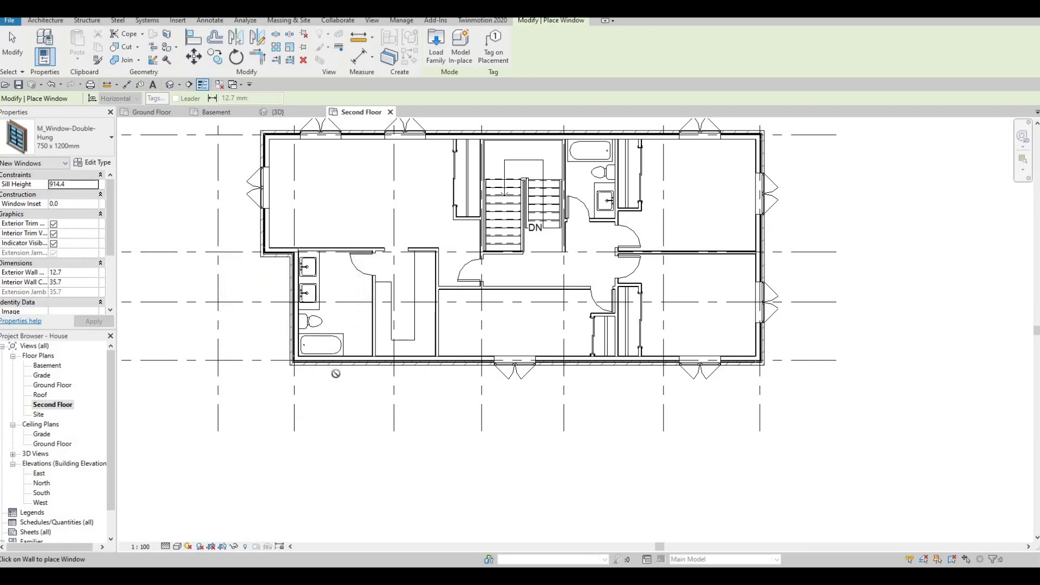
key(Escape)
key(Escape)
Add a matching 1400 x 1800mm casement window to the lower-left bathroom's left exterior wall, 1850 mm from each end
click(263, 188)
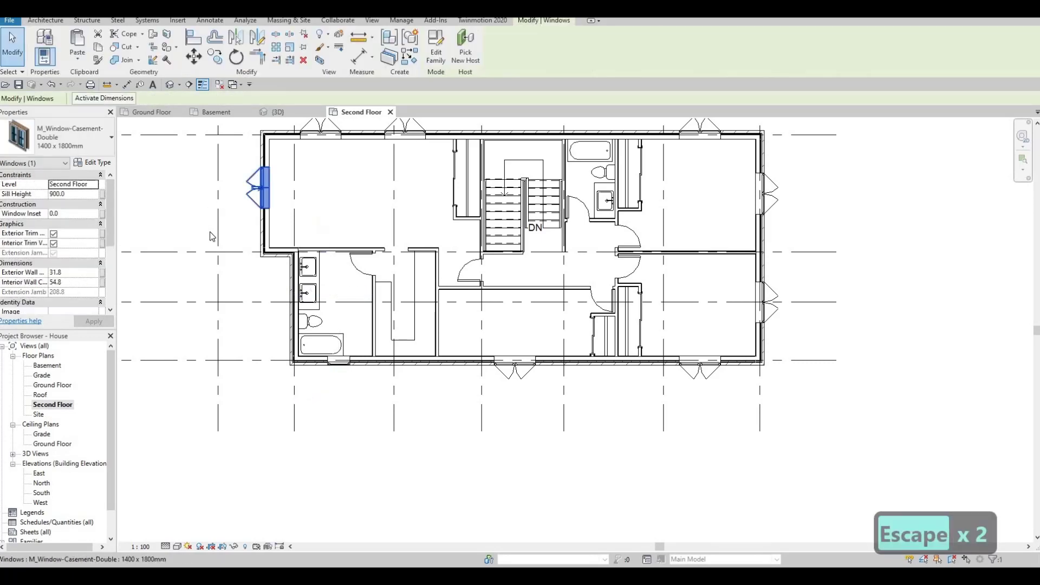
key(c)
key(s)
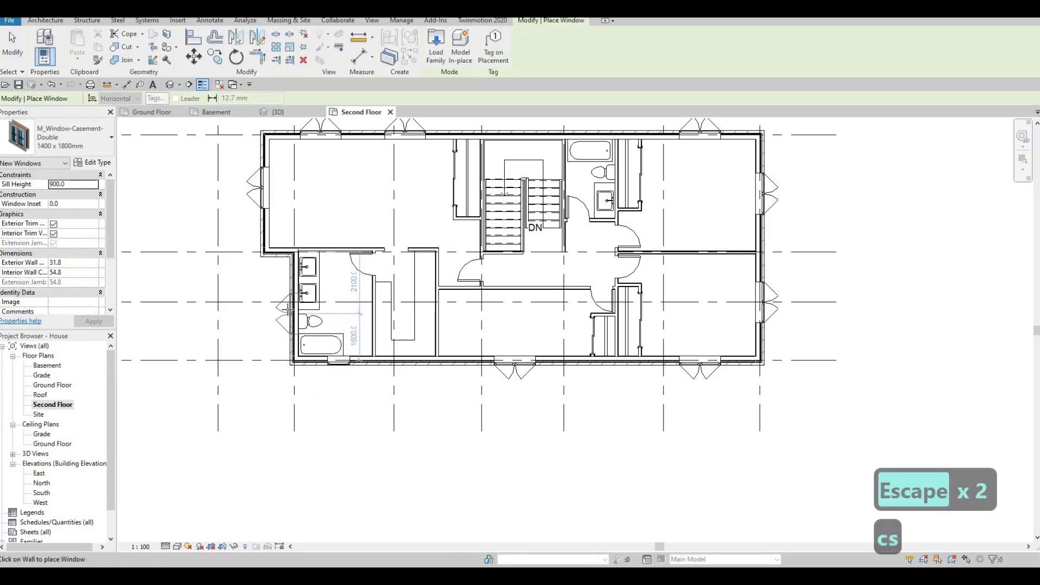
click(289, 310)
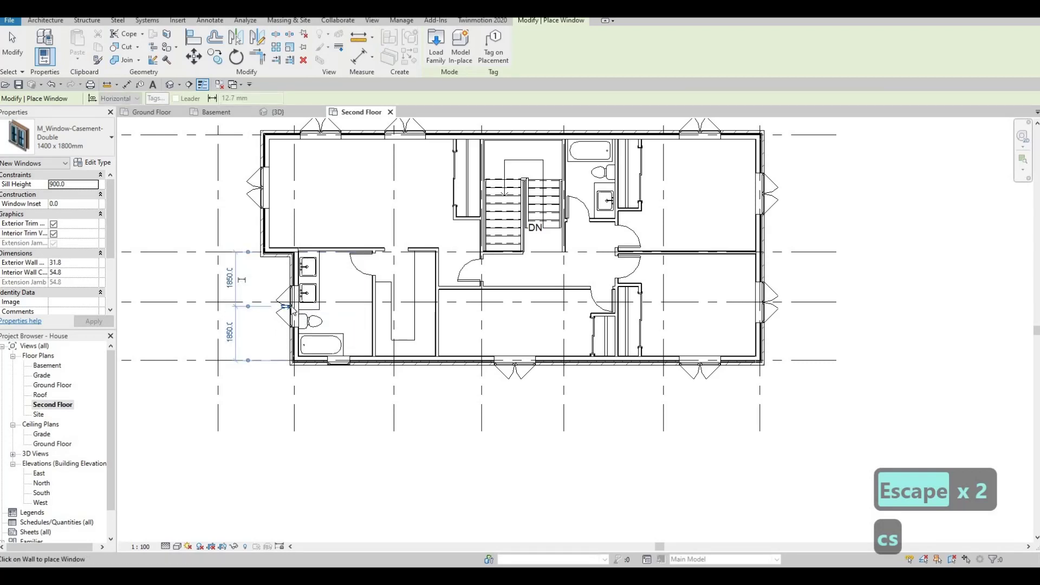
key(Escape)
key(Escape)
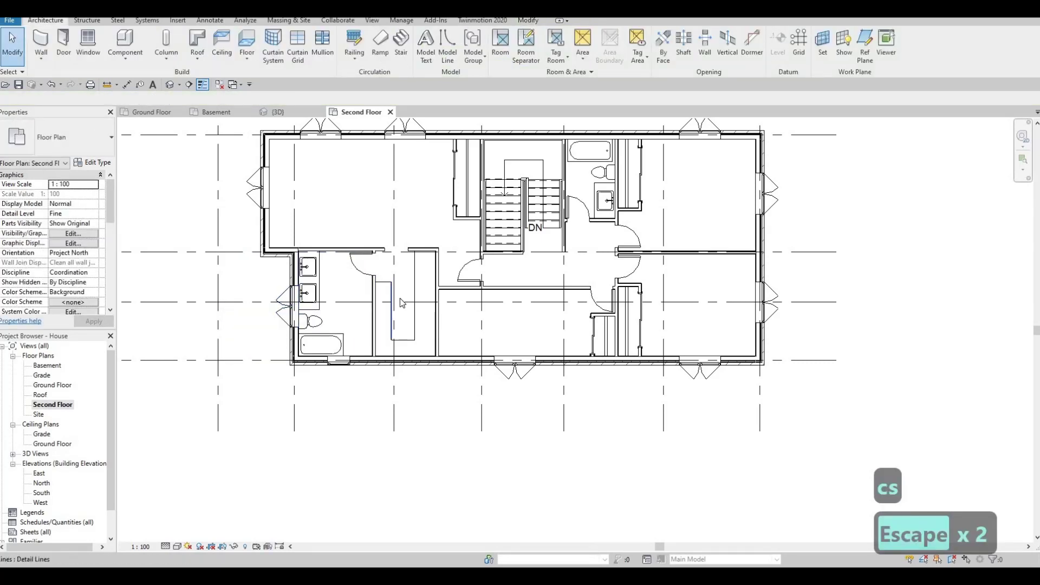
Delete the casement windows from the lower exterior wall and from the upper exterior wall, keeping those in the side walls
mouse_move(442, 339)
middle_down()
mouse_move(436, 356)
mouse_move(432, 346)
middle_up()
key(Escape)
middle_drag(482, 406, 472, 421)
click(471, 415)
key(Delete)
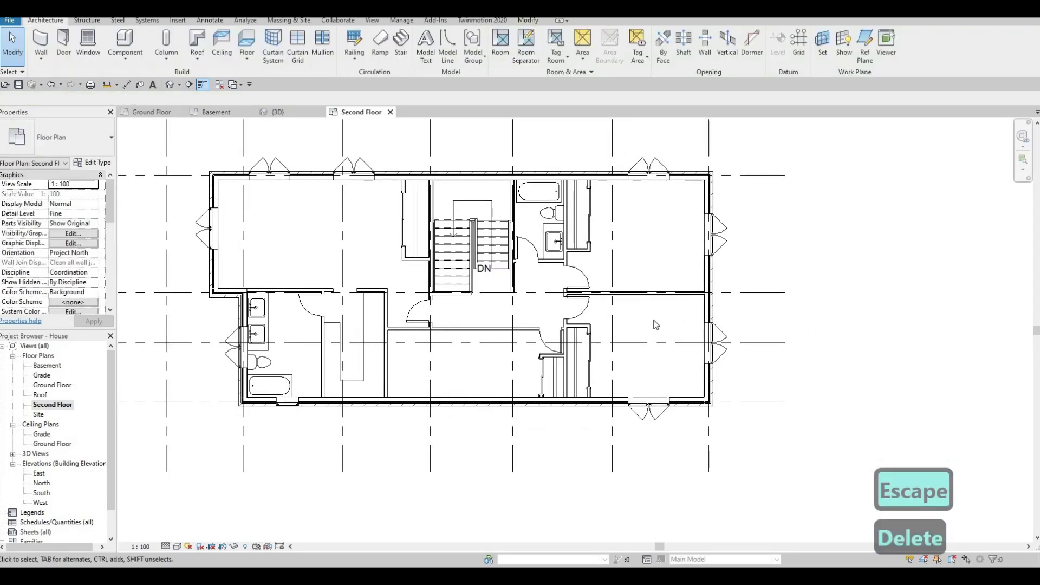
click(646, 412)
key(Delete)
click(649, 174)
key(Delete)
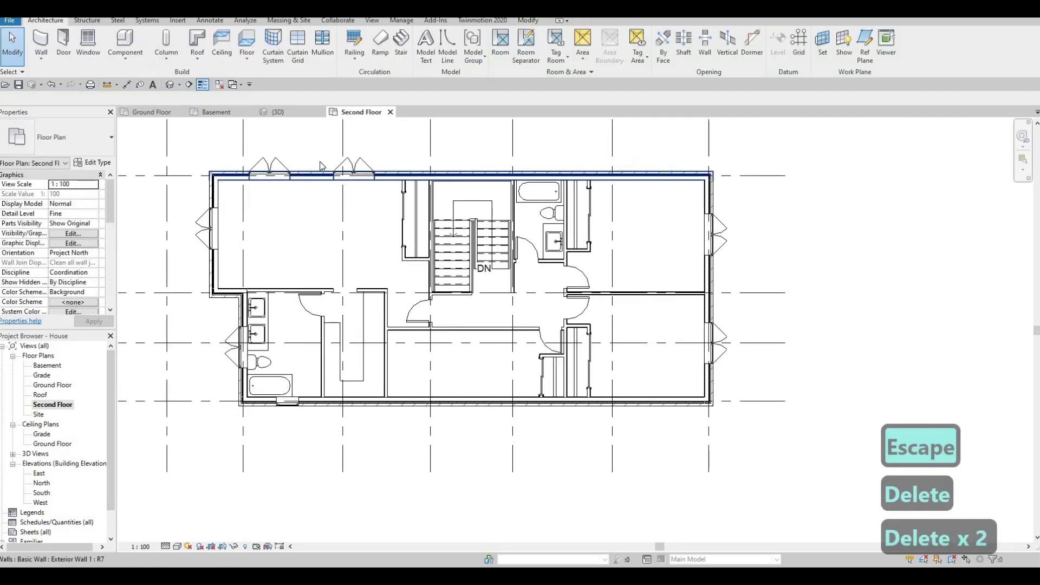
click(354, 175)
key(Delete)
click(269, 174)
key(Delete)
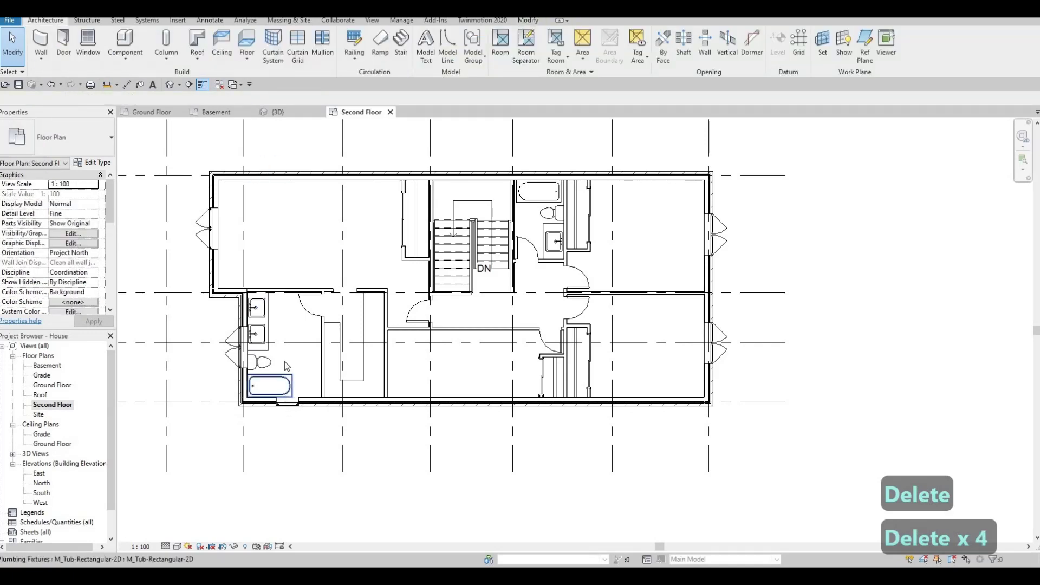
Add two 750 x 1200mm double-hung windows to the lower middle bedroom's exterior wall, 1400 mm from the left partition and 1000 mm from the closet
click(287, 402)
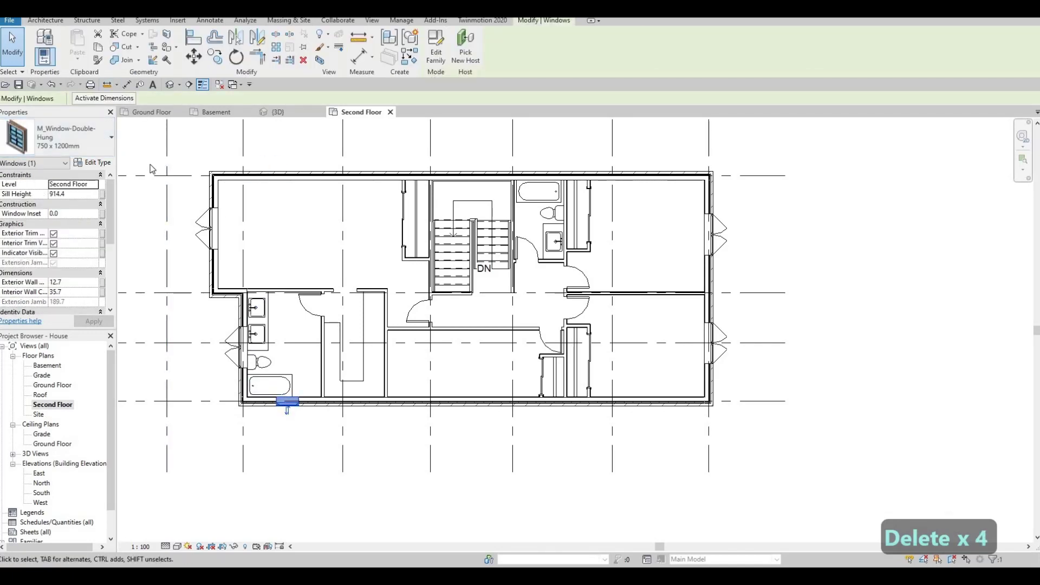
key(c)
key(s)
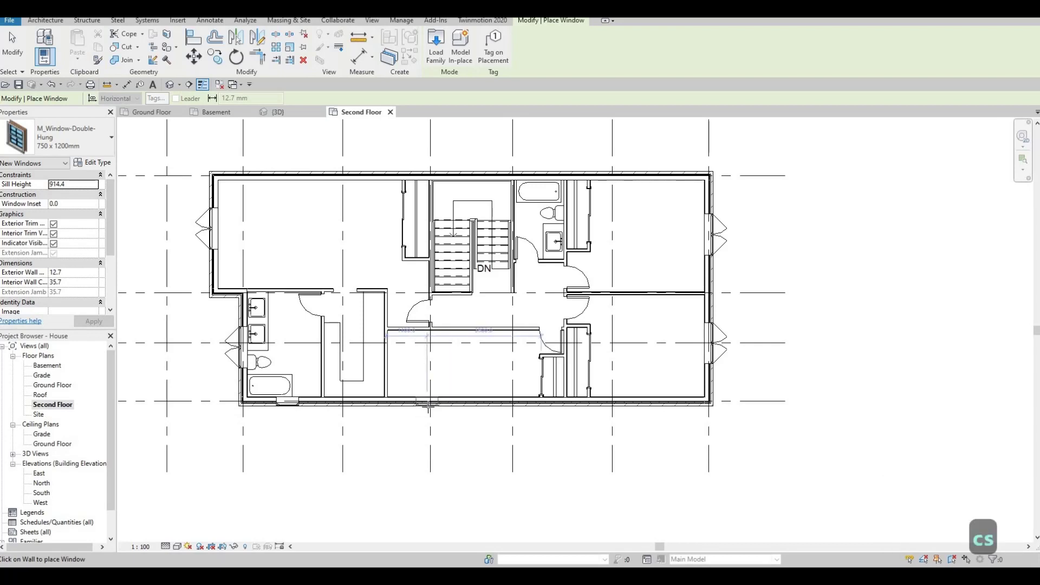
click(427, 403)
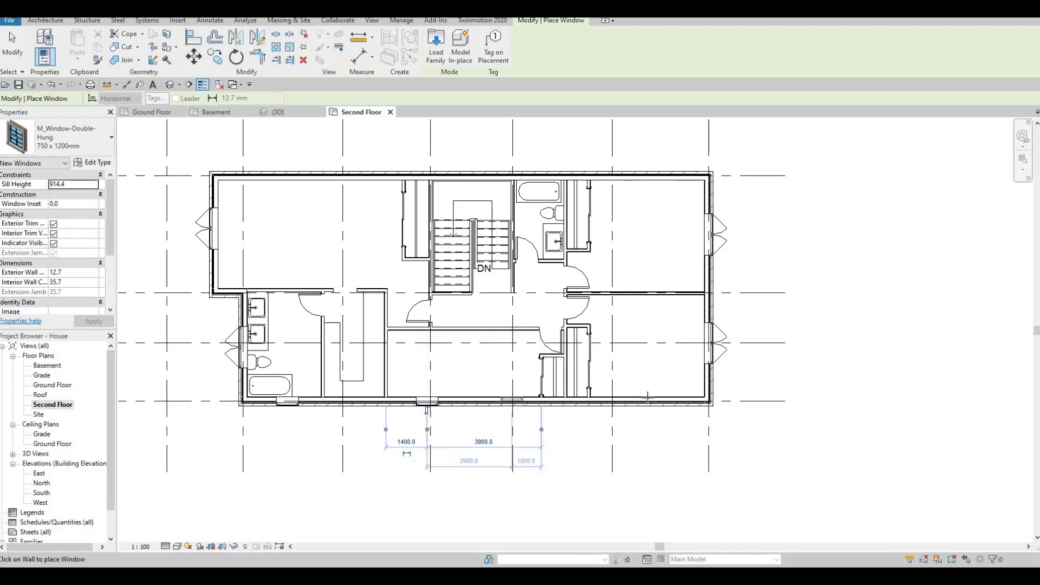
key(Escape)
key(Escape)
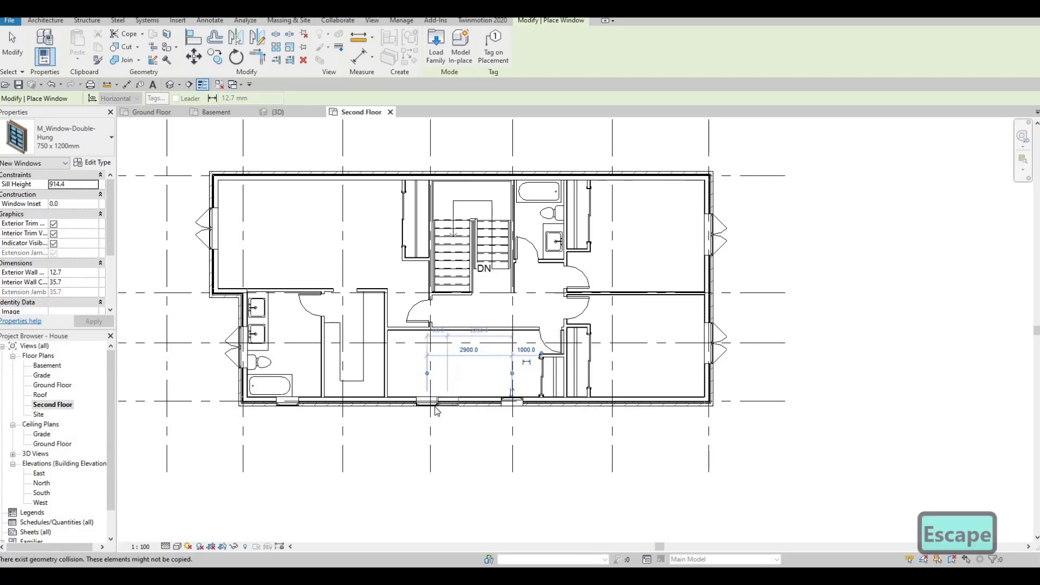
click(427, 405)
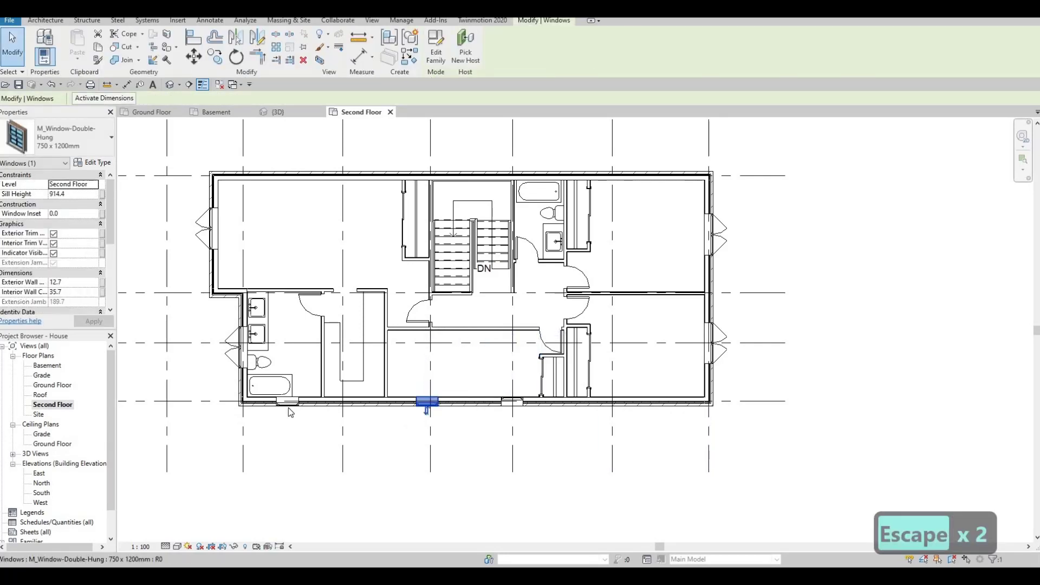
click(428, 412)
key(Escape)
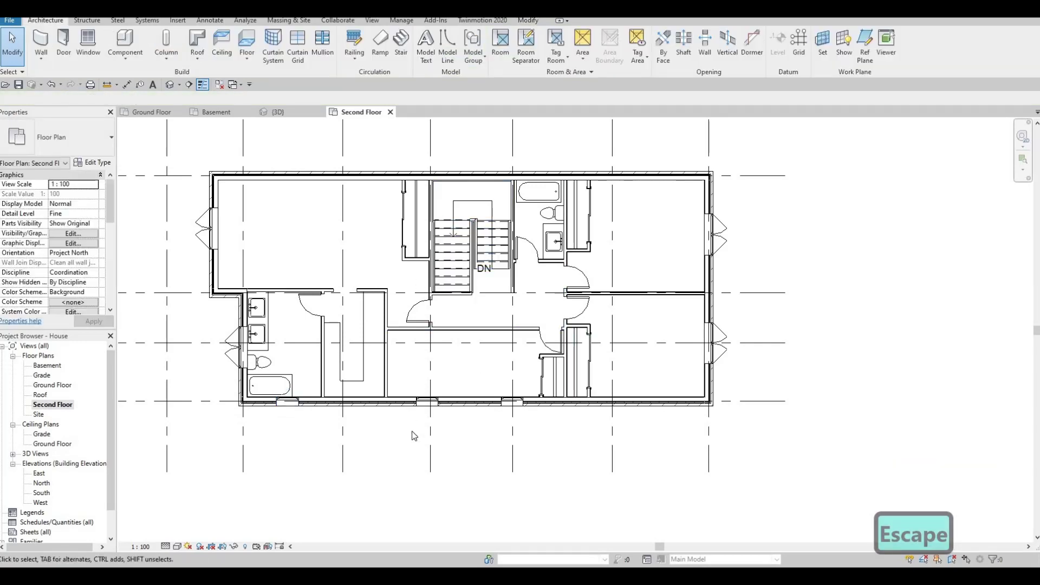
Place a 750 x 1200mm double-hung window in the lower-right bedroom's lower wall, 1900 mm from the closet and 2200 mm from the right wall
scroll(414, 435, up, 6)
scroll(551, 425, down, 3)
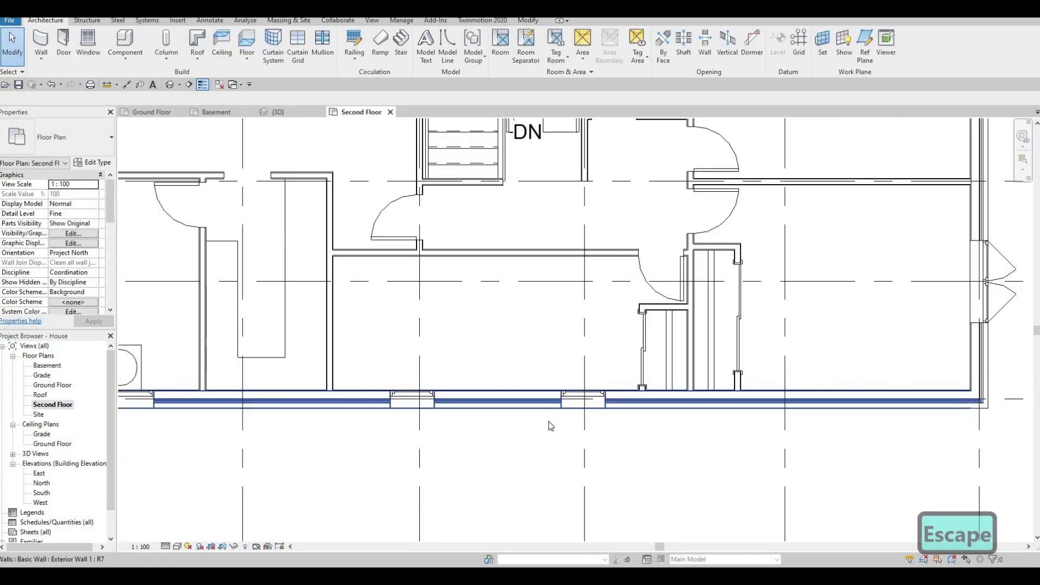
scroll(551, 426, down, 4)
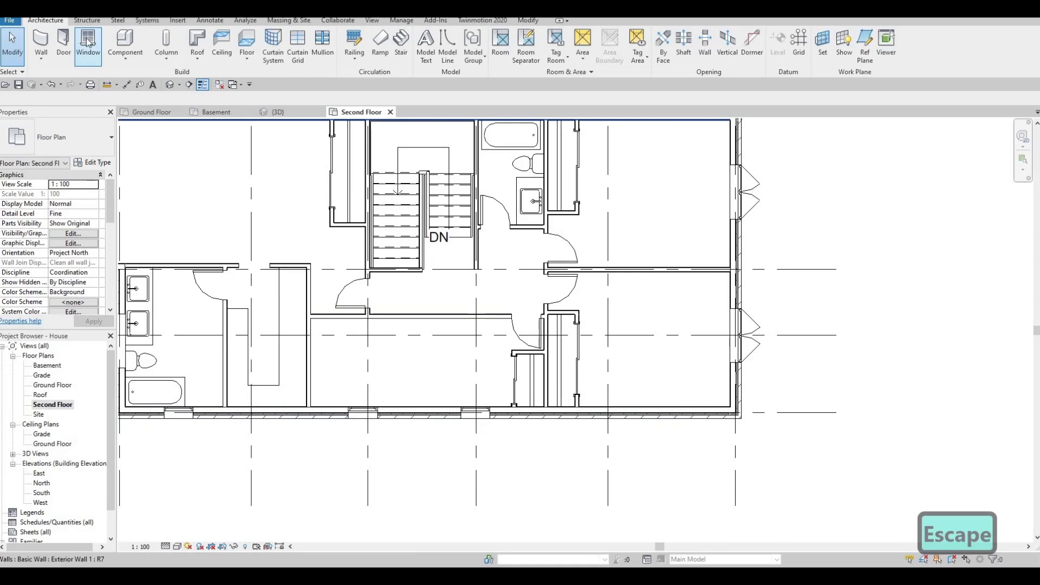
click(88, 42)
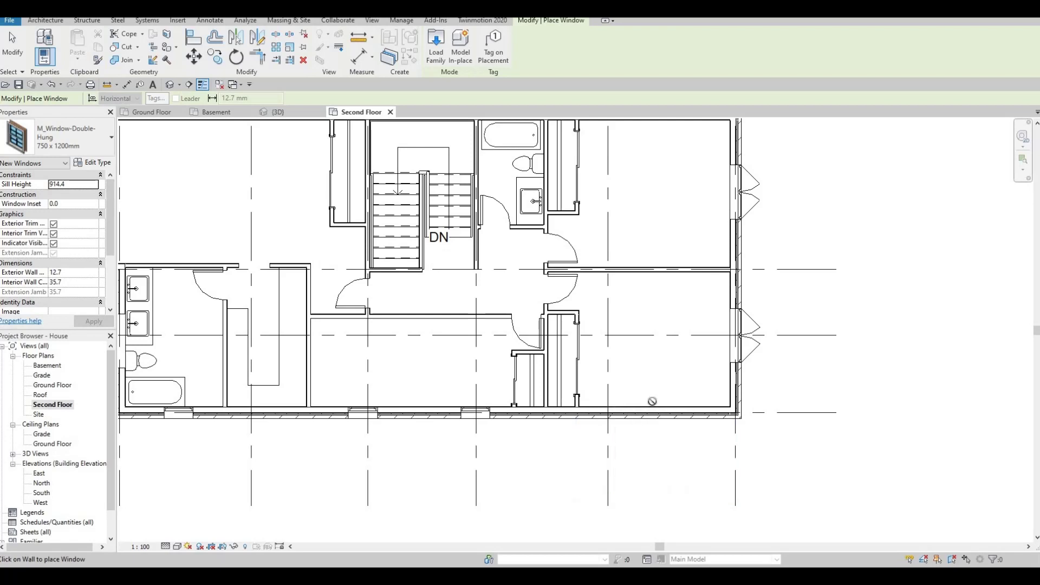
click(652, 405)
click(652, 411)
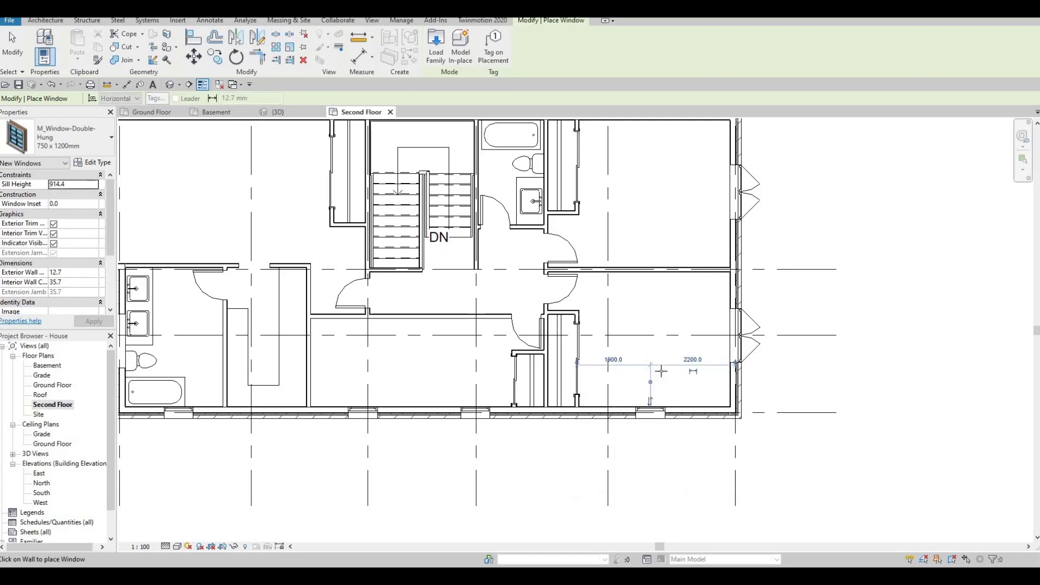
Place centred 750 x 1200mm double-hung windows in the upper exterior walls of the upper-right bedroom and the adjacent bathroom
middle_drag(655, 118, 655, 369)
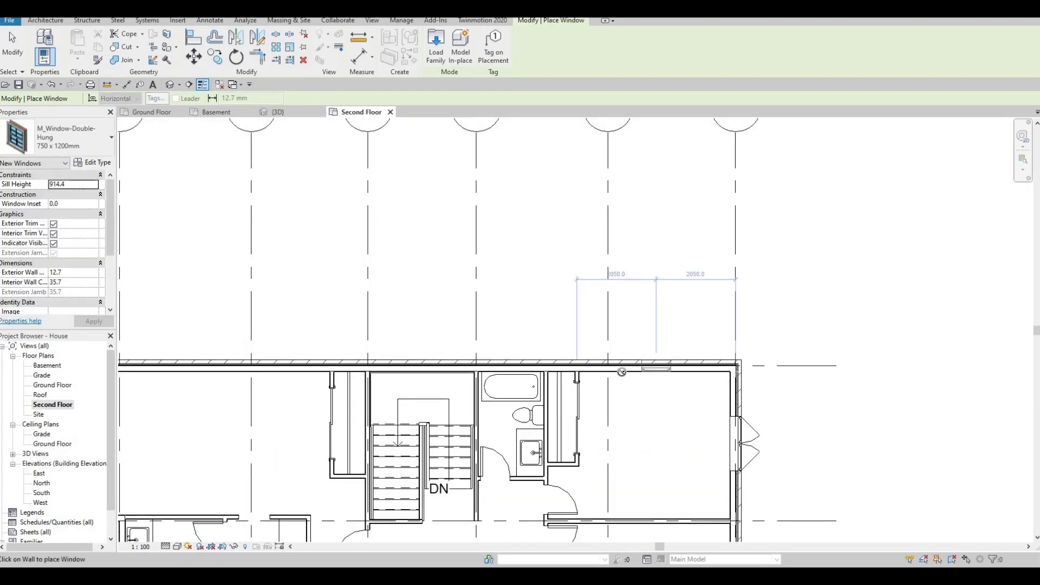
click(656, 367)
middle_drag(512, 369, 620, 381)
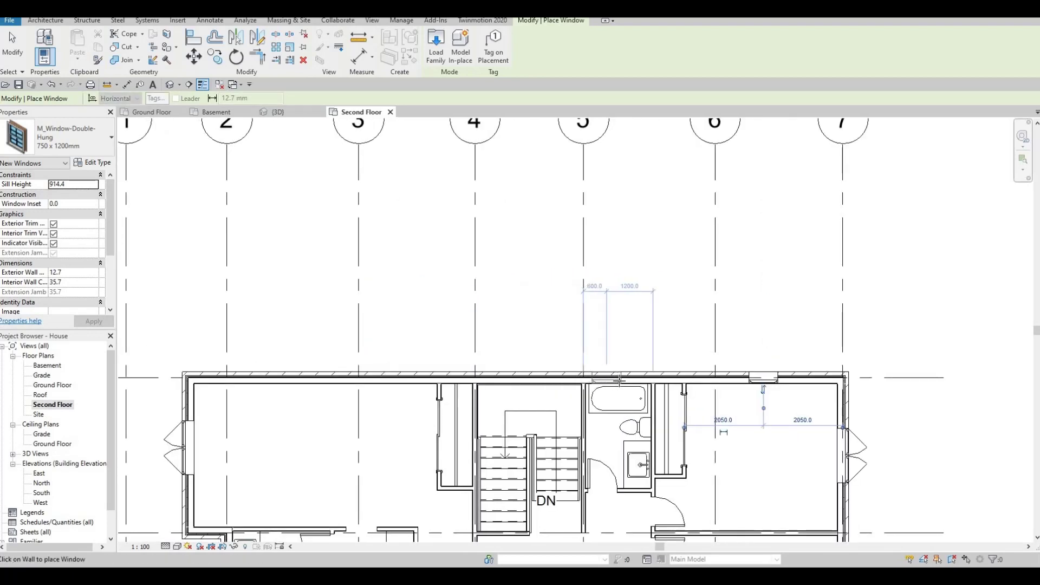
Place two double-hung windows in the upper-left bedroom's upper wall, 1300 mm from the left wall and 1600 mm from the closet
middle_drag(422, 397, 537, 398)
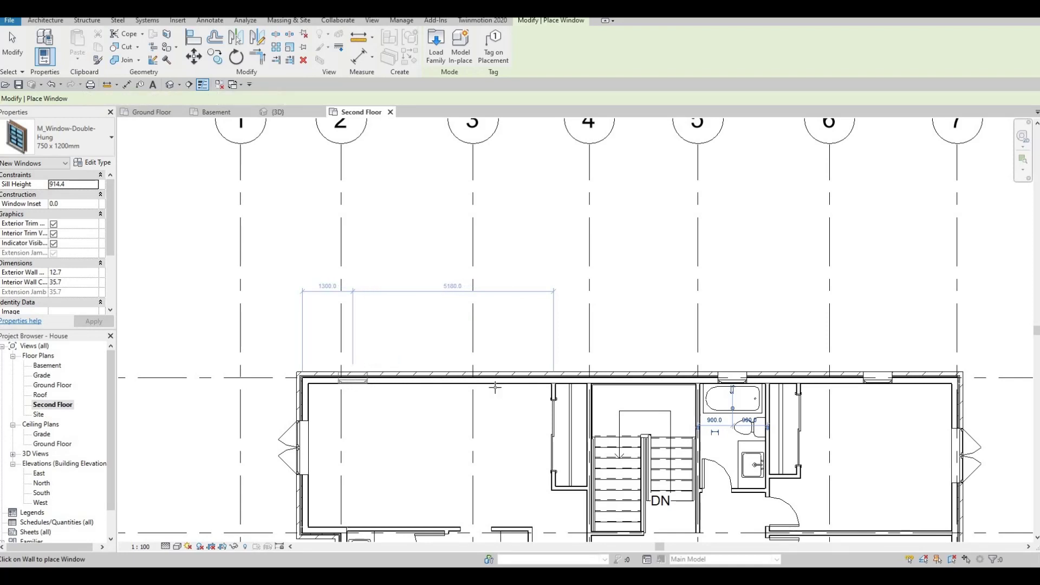
key(Escape)
key(Escape)
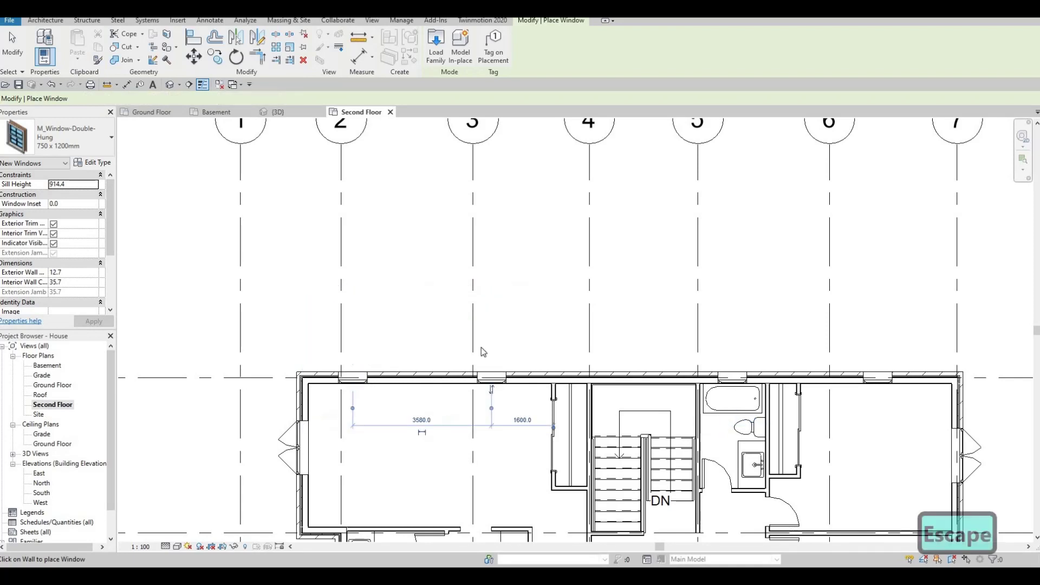
Review the completed second-floor plan, switch to the 3D view and examine the exterior windows and the front entrance stair
scroll(489, 353, down, 3)
scroll(551, 397, up, 2)
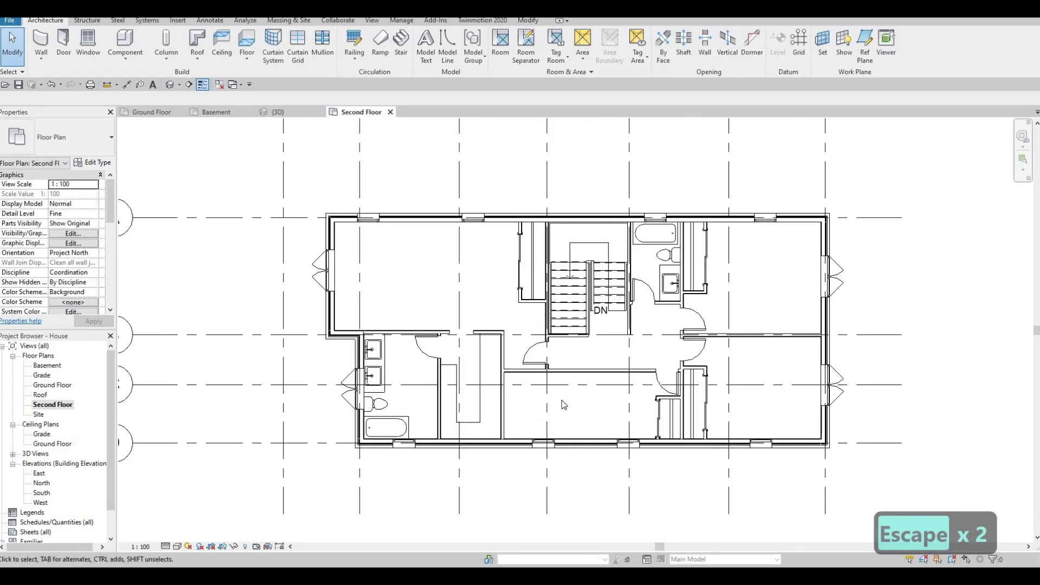
middle_drag(560, 386, 521, 393)
middle_drag(612, 404, 627, 362)
scroll(486, 386, up, 2)
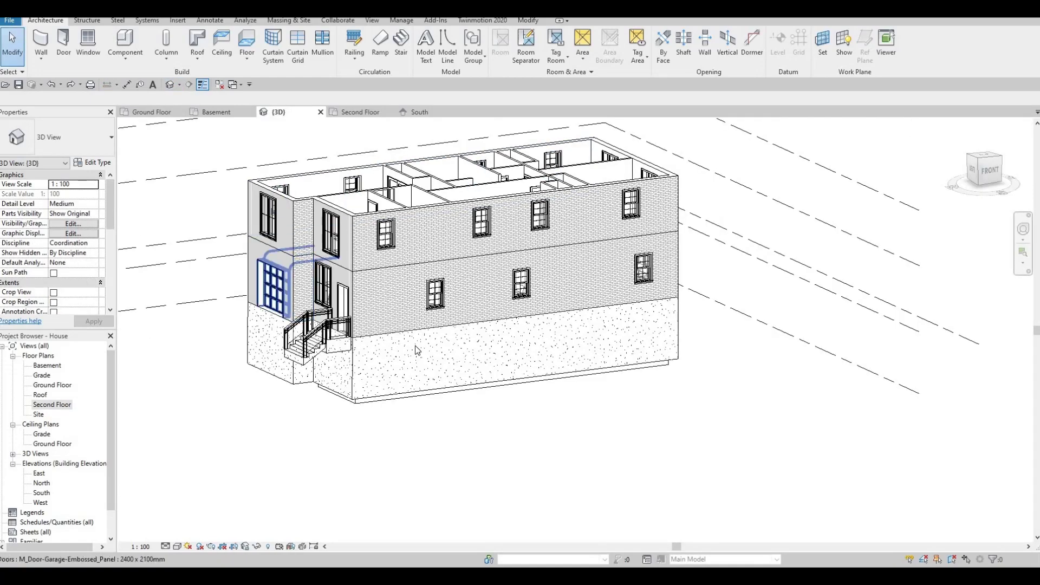
shift+middle_drag(427, 353, 473, 426)
middle_drag(373, 333, 446, 390)
scroll(448, 394, up, 5)
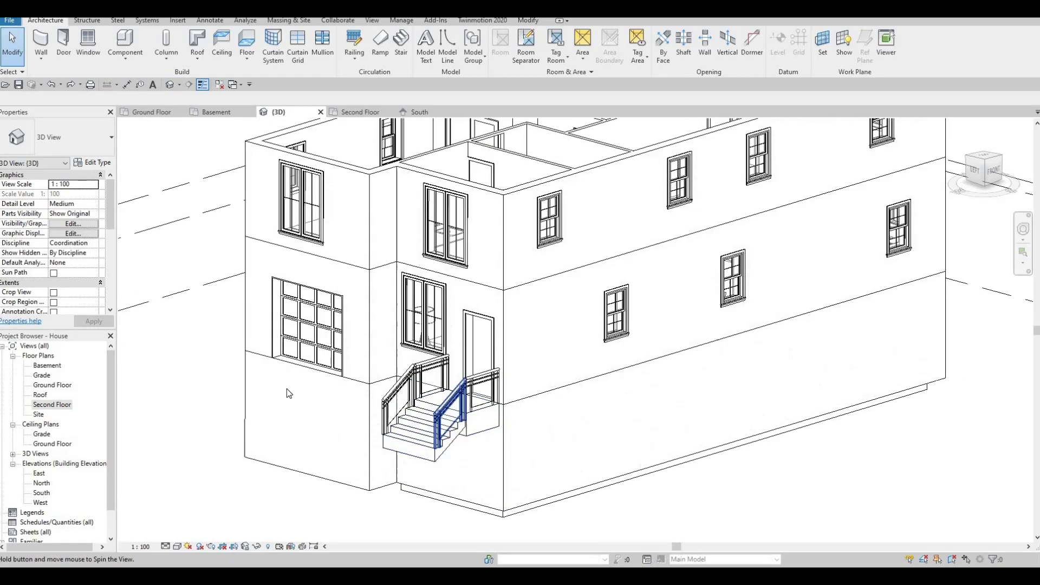
scroll(352, 394, up, 2)
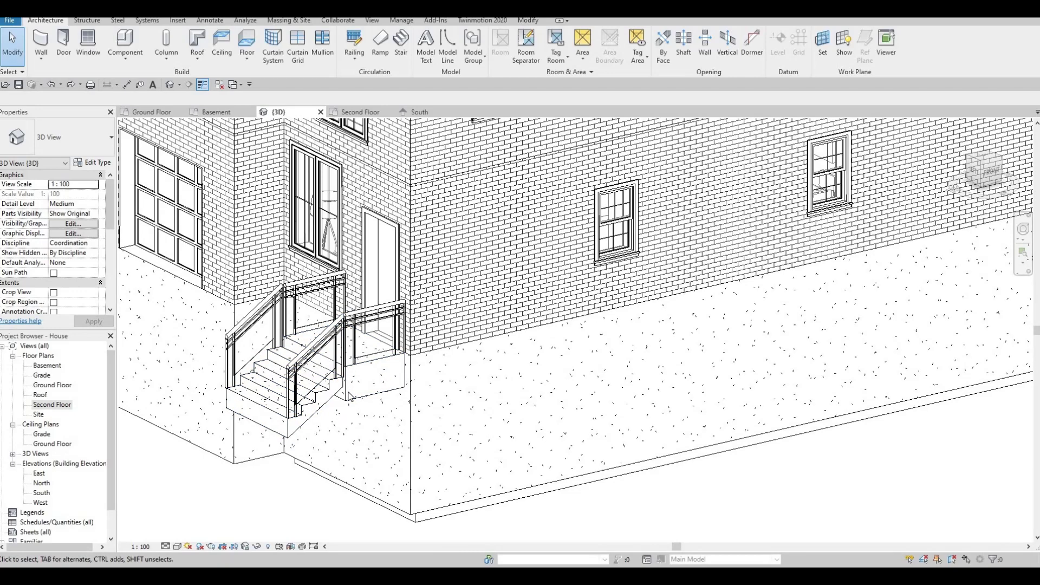
Set the monolithic thickness of the front entrance stair's 300mm Thickness landing type to 900 mm
click(353, 394)
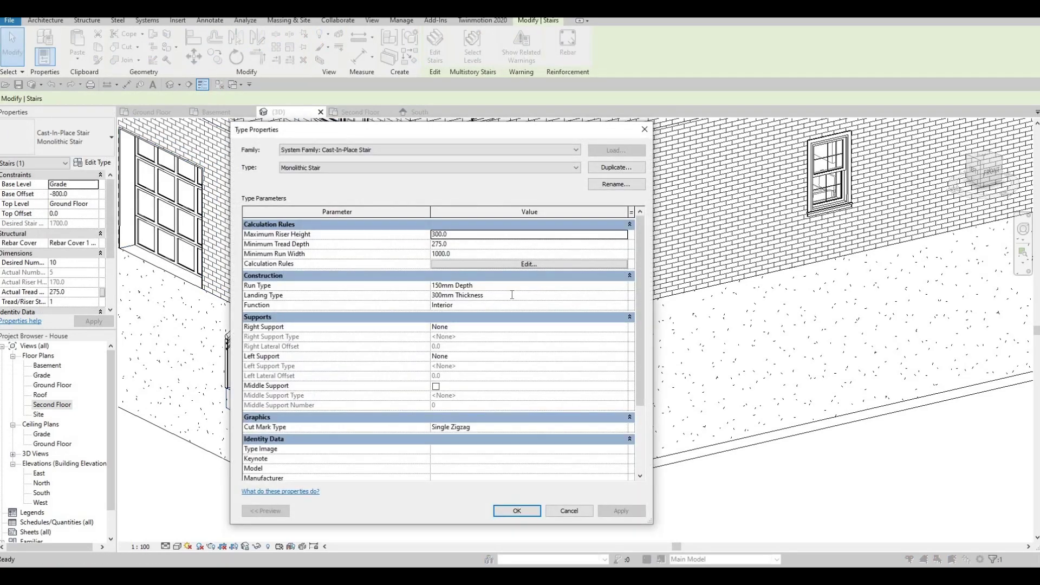
click(564, 300)
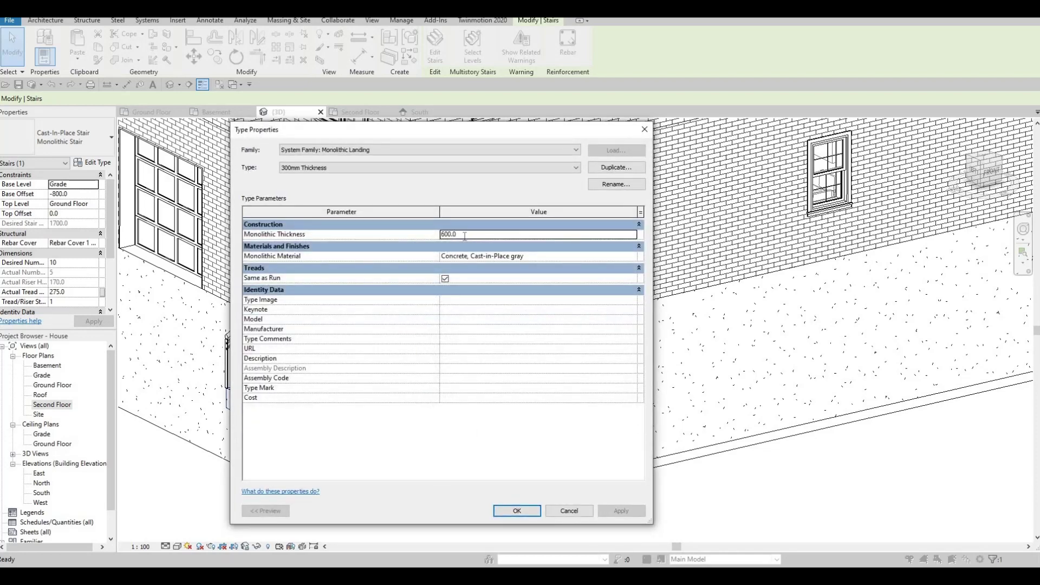
double_click(464, 236)
text(90)
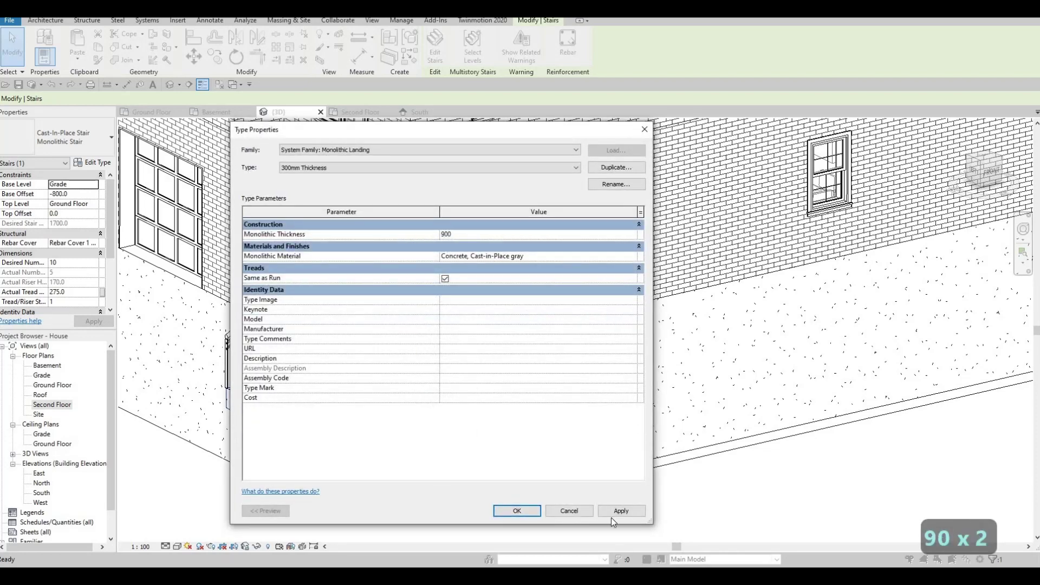
click(538, 512)
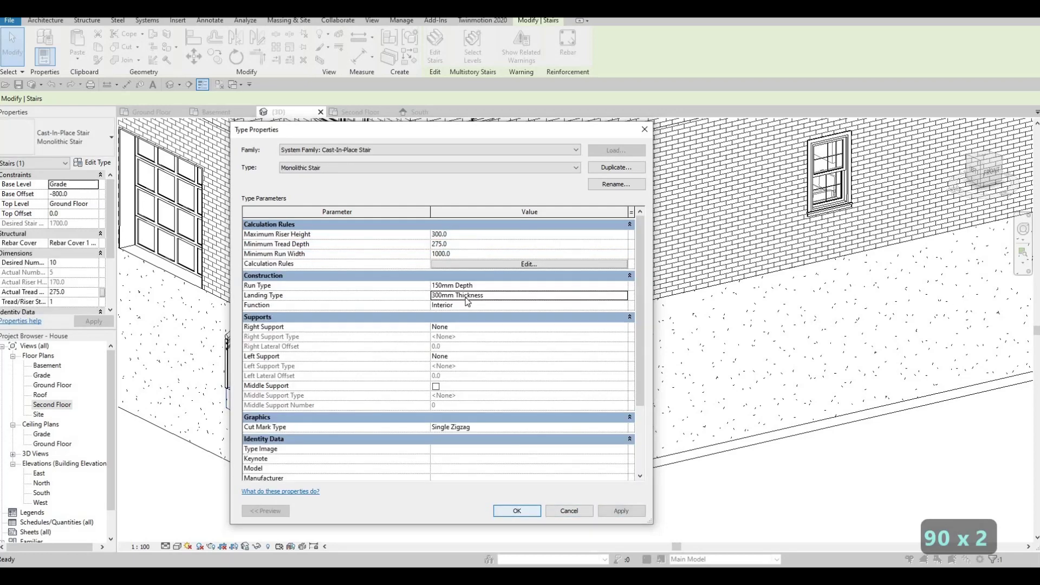
Set the structural depth of the front entrance stair's 150mm Depth run type to 600 mm
click(611, 285)
click(624, 285)
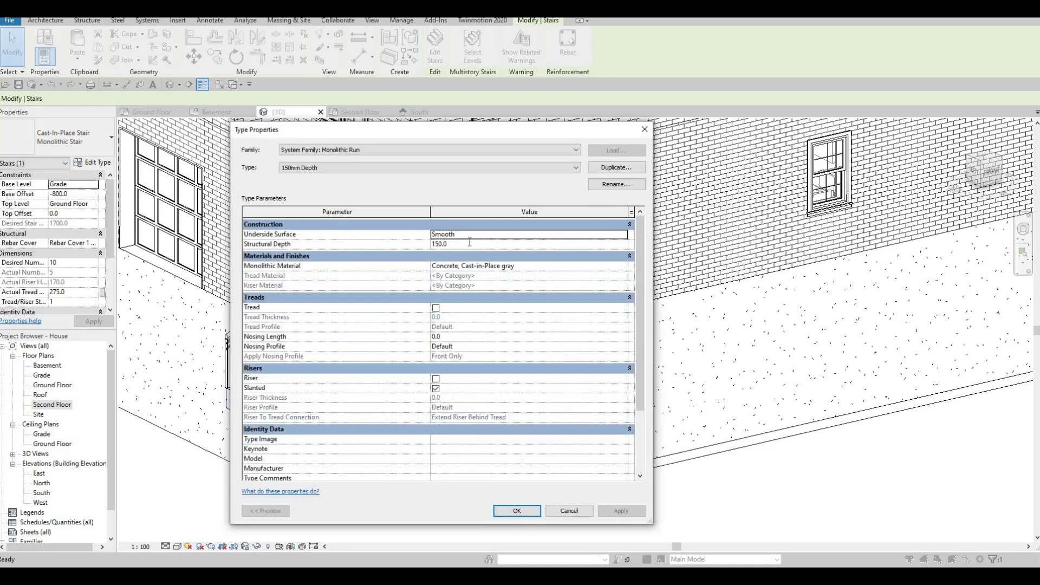
click(470, 244)
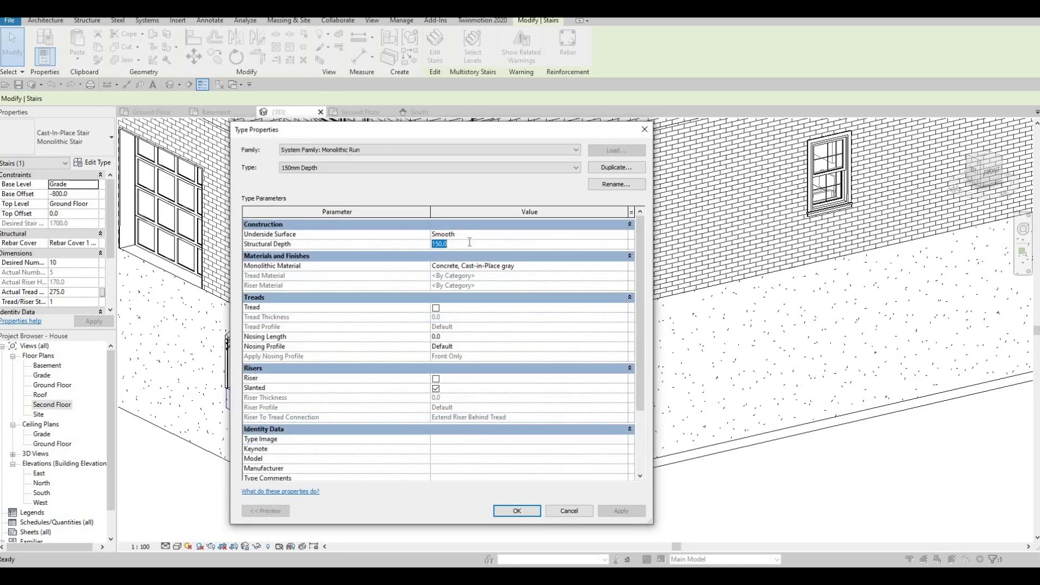
text(600)
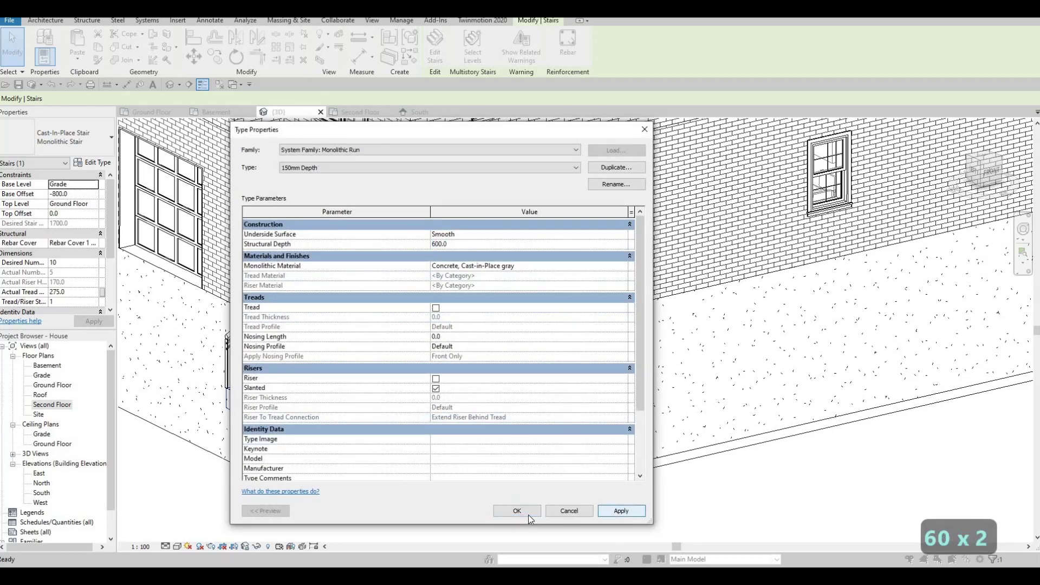
Apply the run type changes to the front entrance stair and inspect the thickened concrete underside in 3D
click(526, 513)
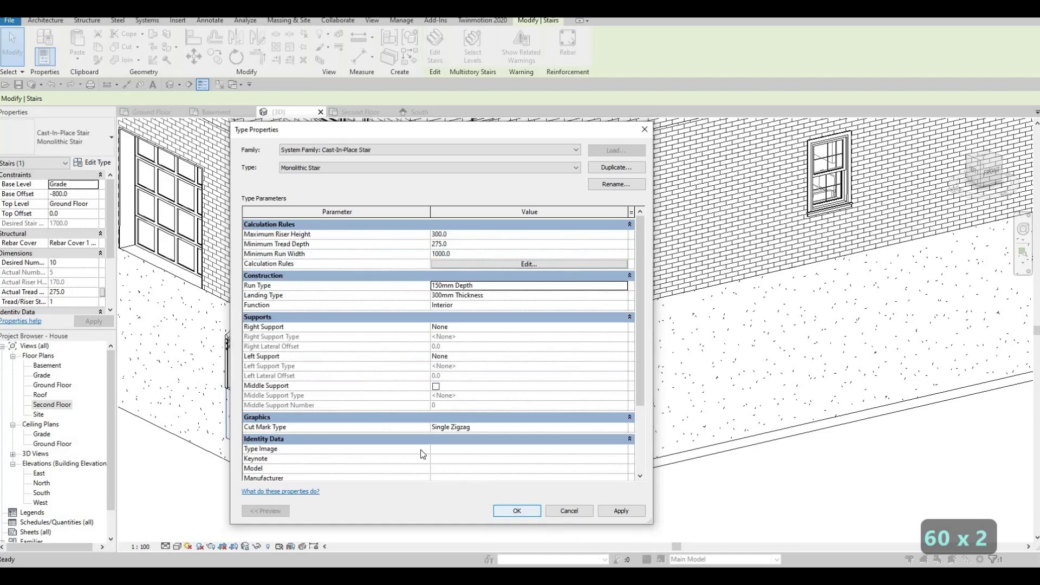
key(Return)
mouse_move(317, 435)
shift+middle_down()
mouse_move(369, 430)
mouse_move(318, 415)
shift+middle_up()
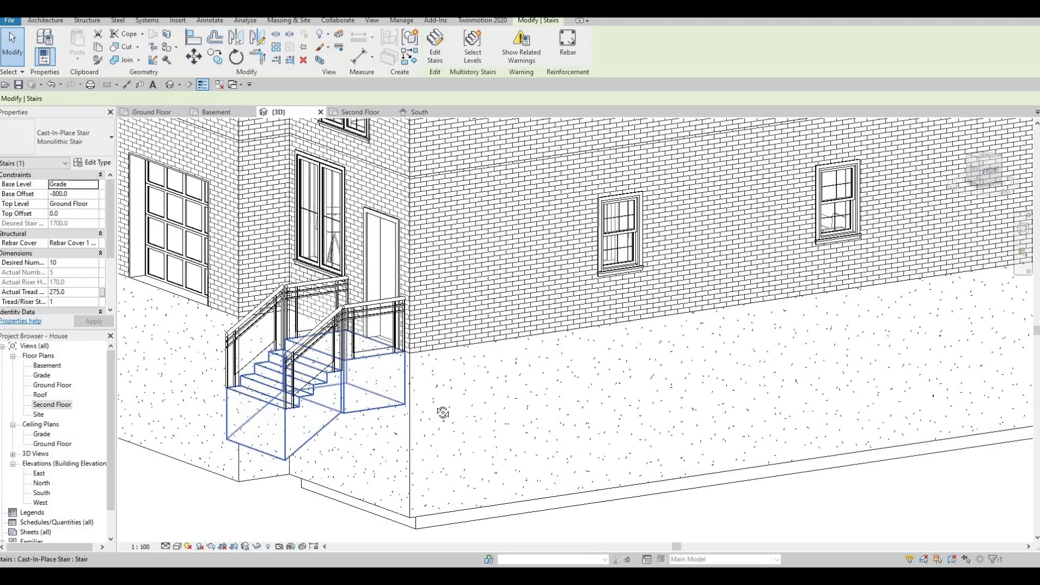
shift+middle_drag(441, 411, 179, 366)
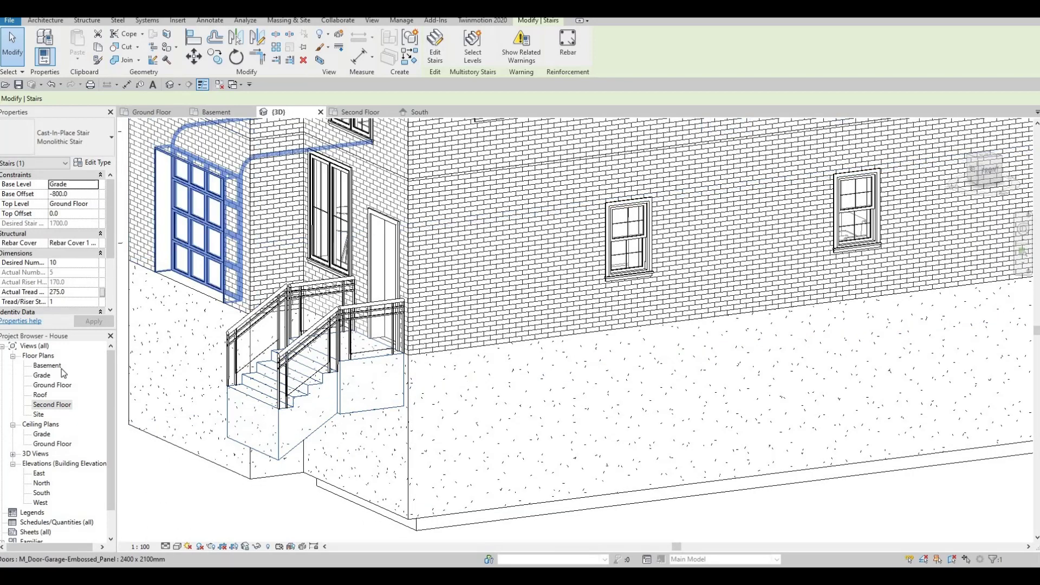
In the Ground Floor plan, edit the front entrance stair and nudge its run against the landing to close the gap
double_click(52, 384)
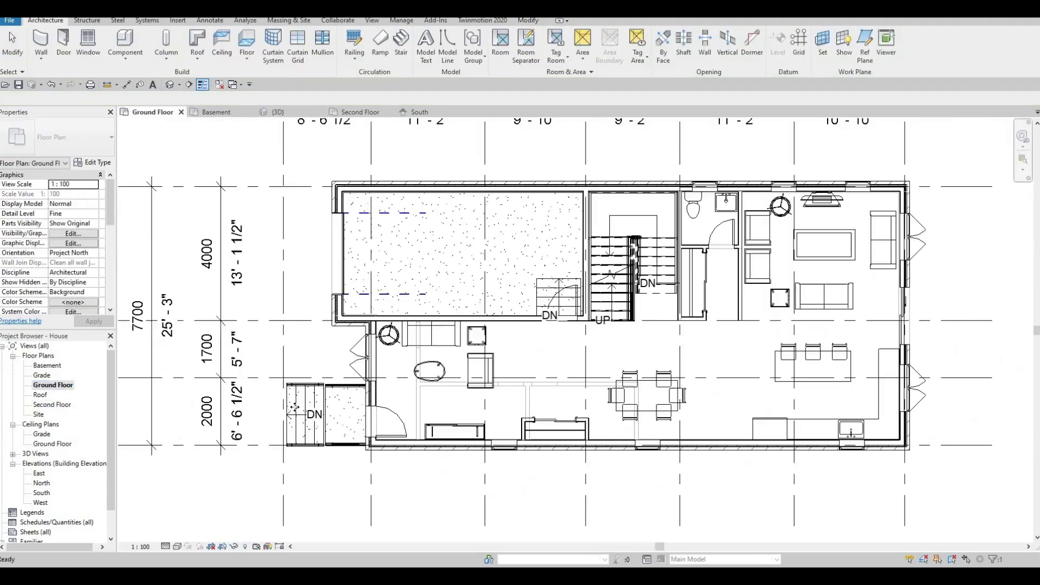
click(433, 52)
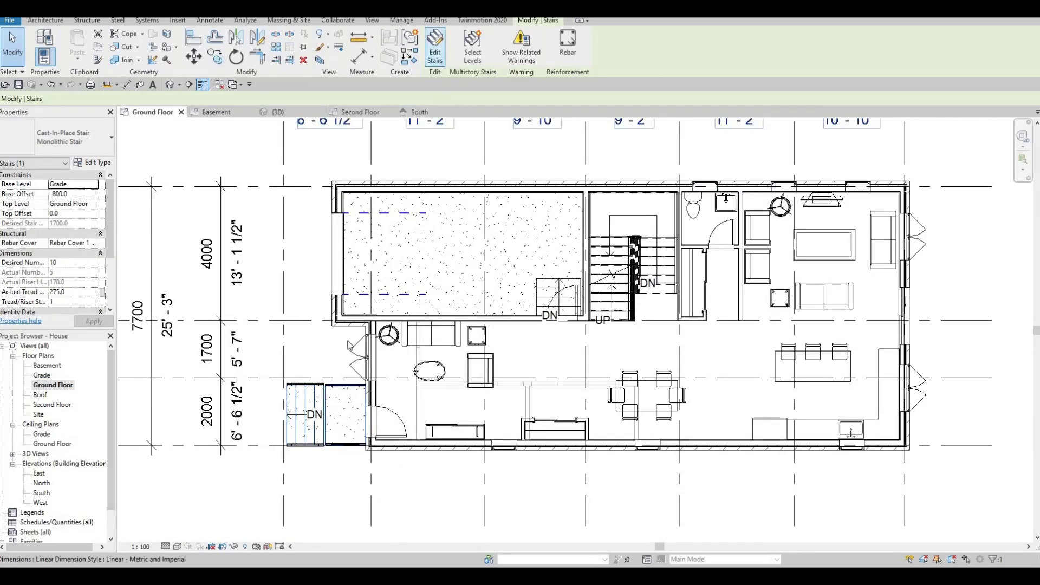
scroll(312, 408, up, 2)
click(312, 408)
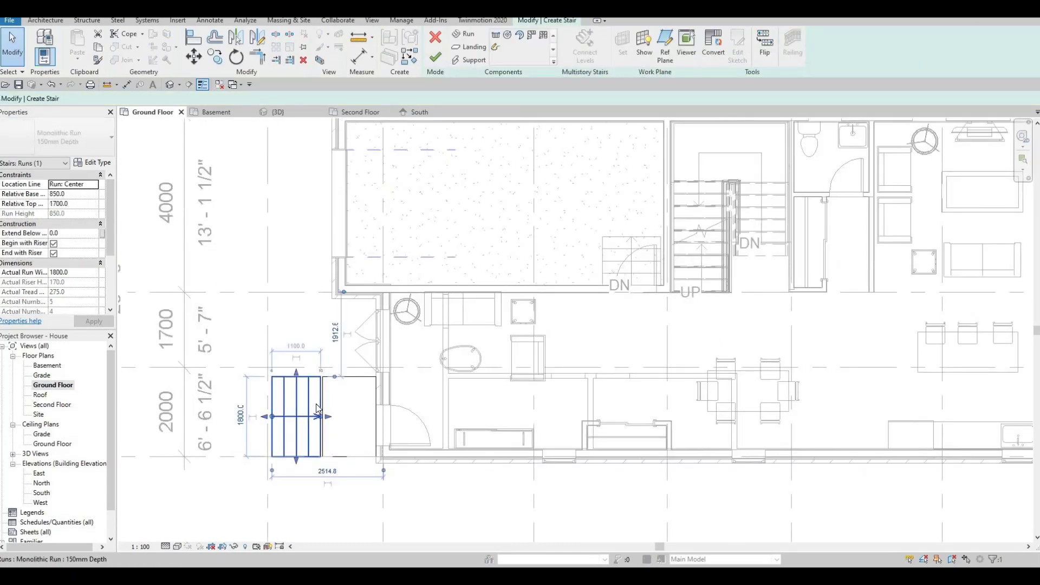
scroll(314, 408, up, 2)
key(Right)
key(Right)
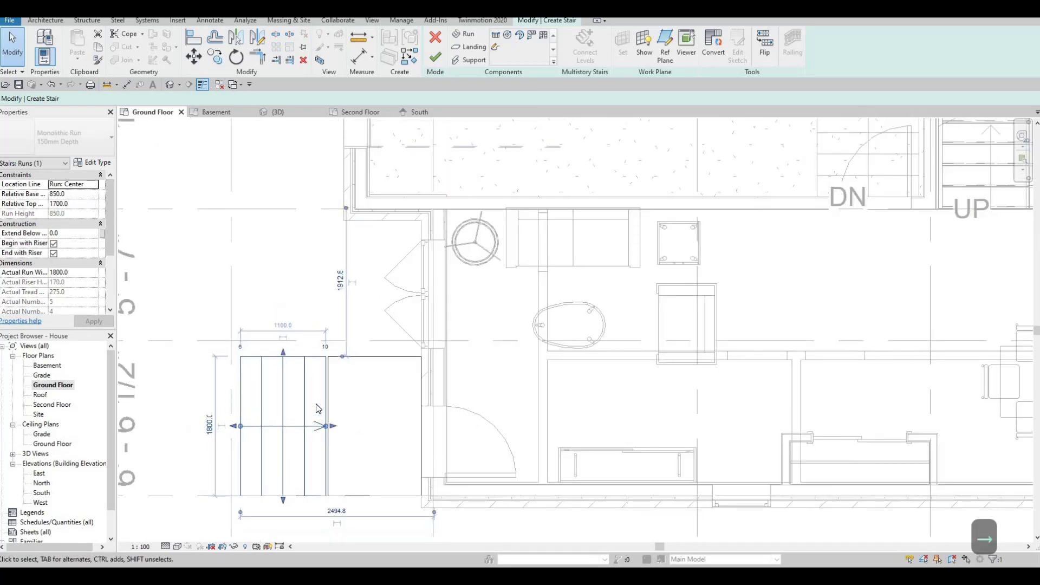
key(Right)
key(Left)
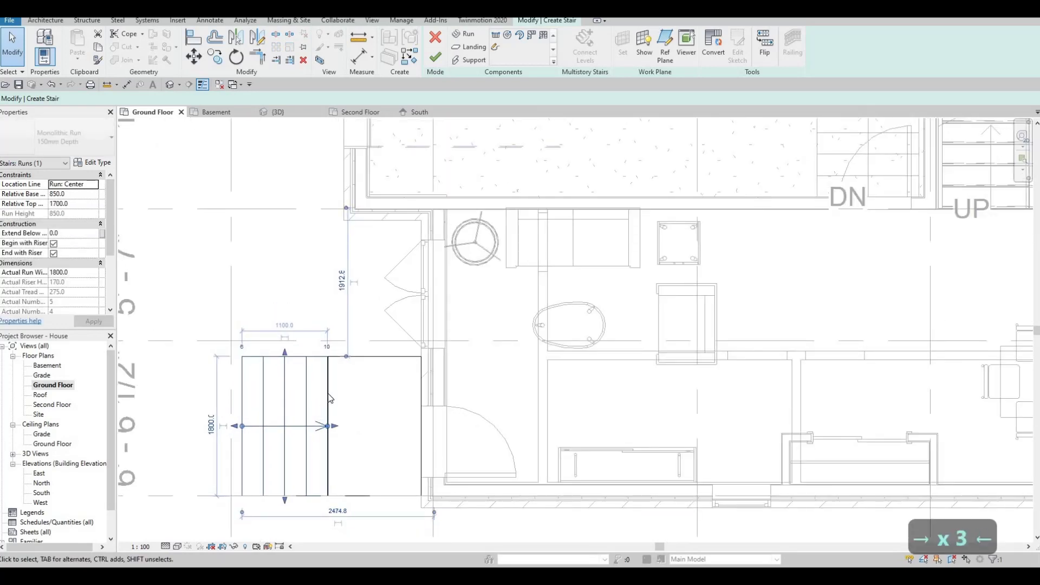
click(435, 56)
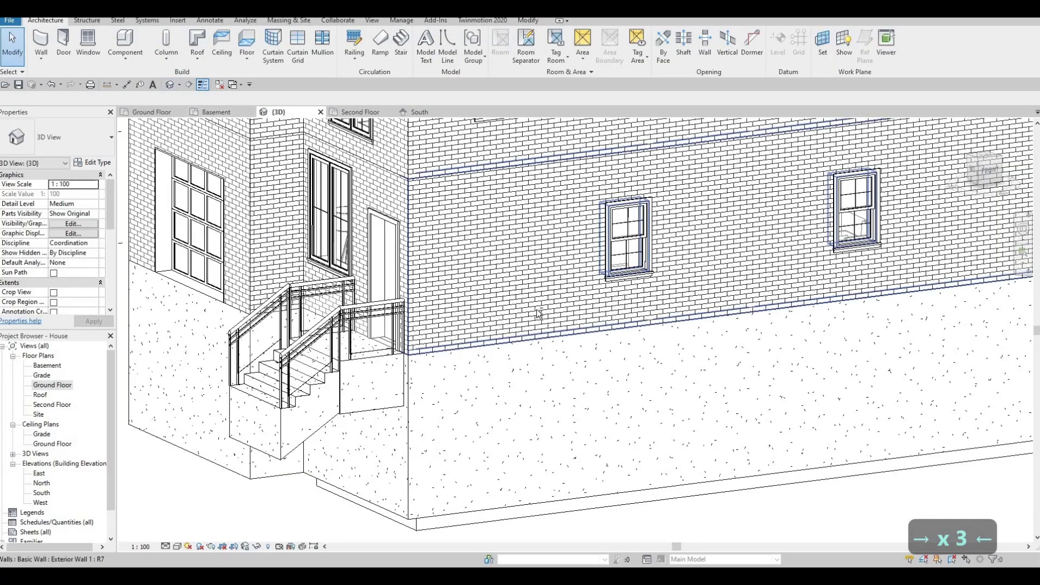
Examine the front entrance stair, the exterior walls and the open second-floor layout in 3D
shift+middle_drag(454, 361, 596, 358)
shift+middle_drag(238, 376, 310, 463)
scroll(382, 436, down, 2)
scroll(461, 360, down, 2)
middle_drag(460, 357, 390, 303)
scroll(341, 398, up, 2)
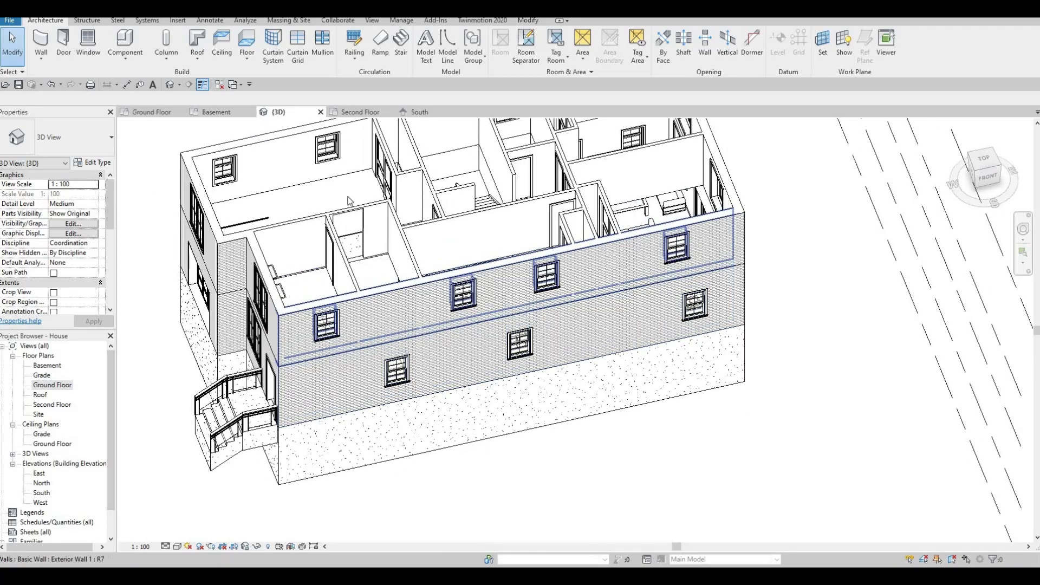
middle_drag(416, 252, 415, 332)
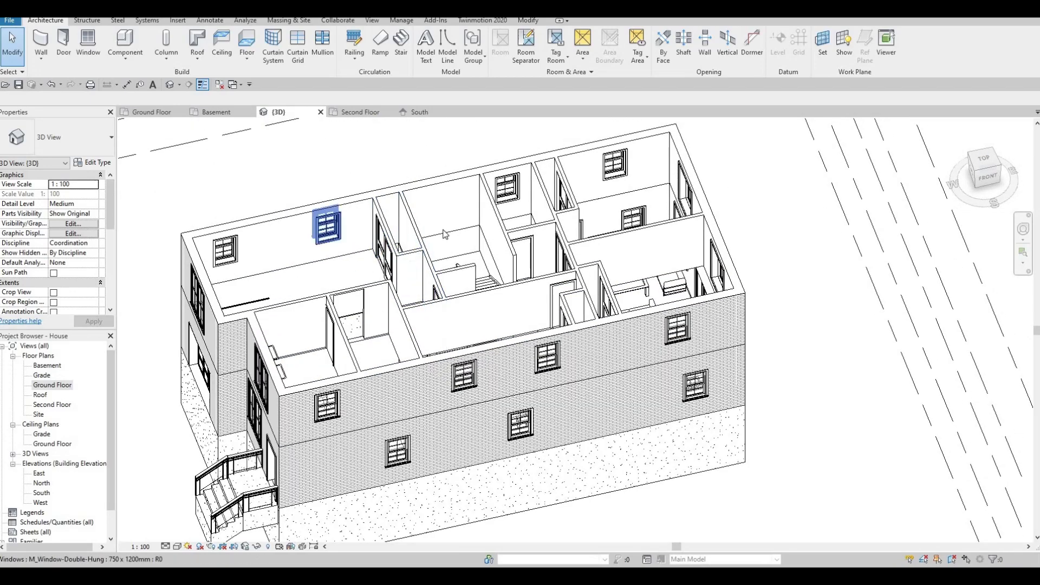
scroll(612, 214, up, 5)
middle_drag(352, 336, 519, 393)
scroll(328, 309, down, 2)
middle_drag(347, 368, 447, 331)
scroll(245, 337, down, 4)
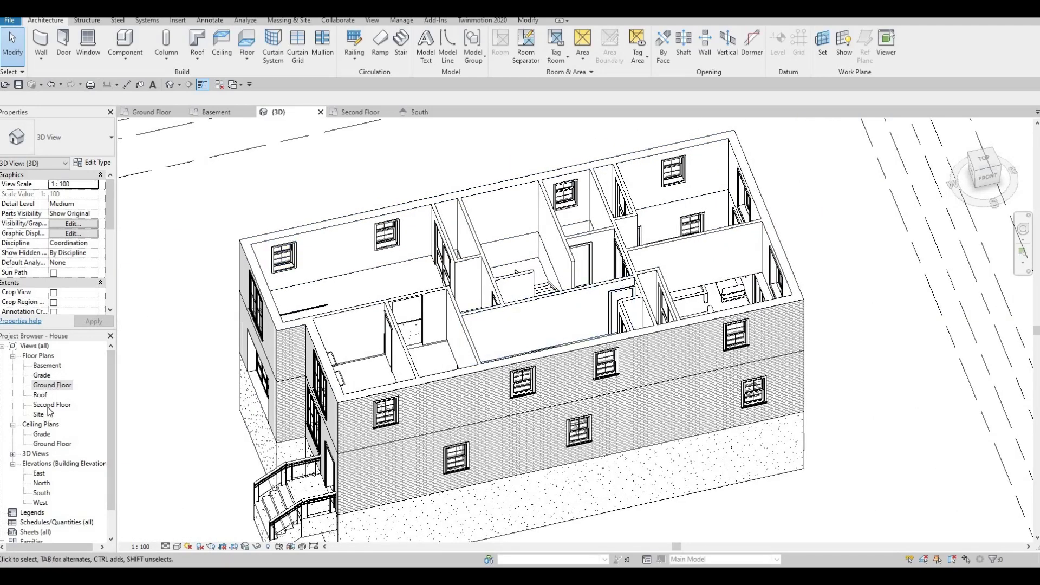
Open the Second Floor plan and start a new floor boundary using the Floor 1 type
double_click(49, 406)
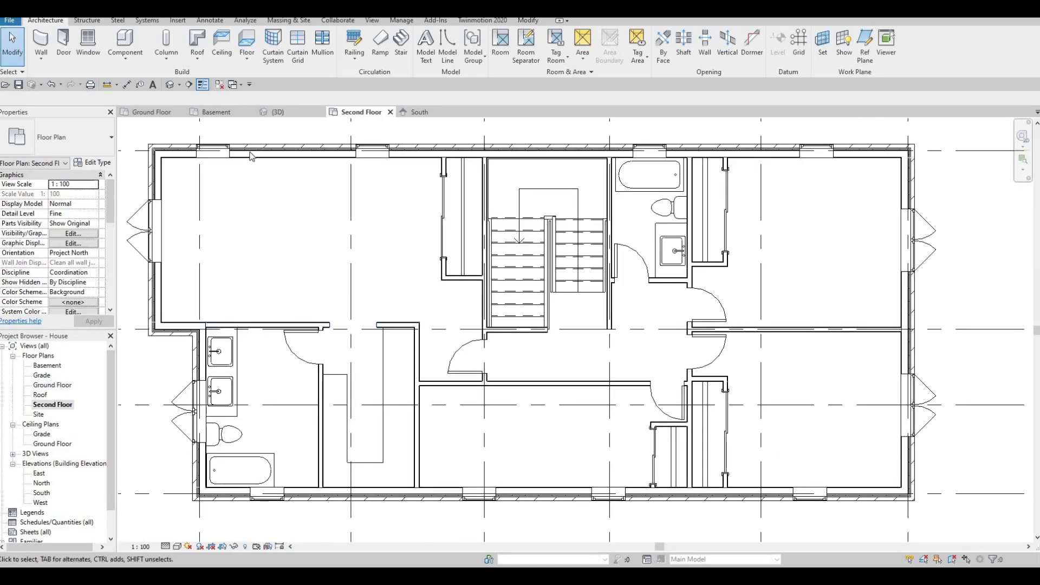
click(250, 43)
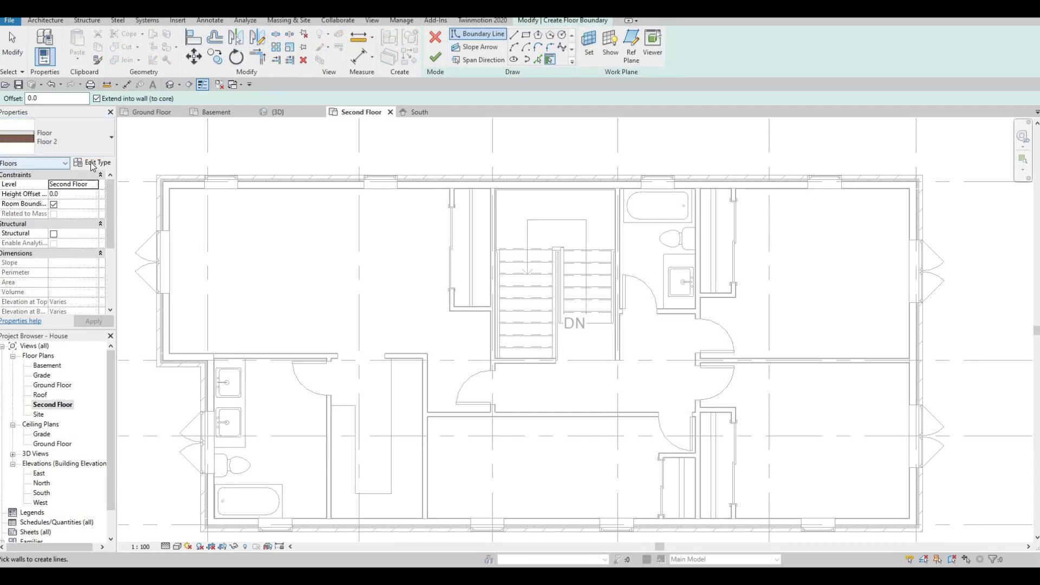
click(94, 163)
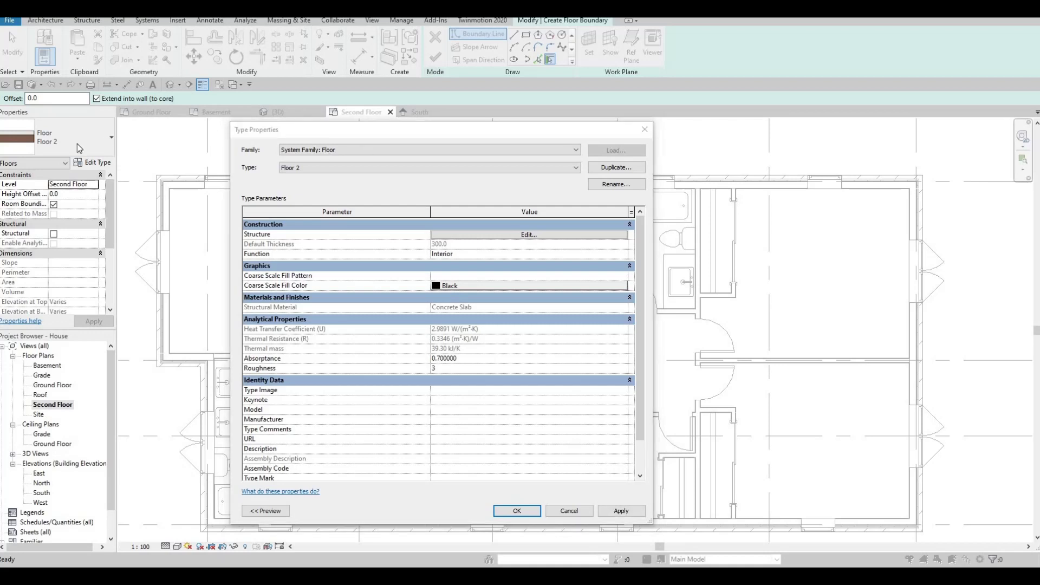
key(Escape)
click(82, 141)
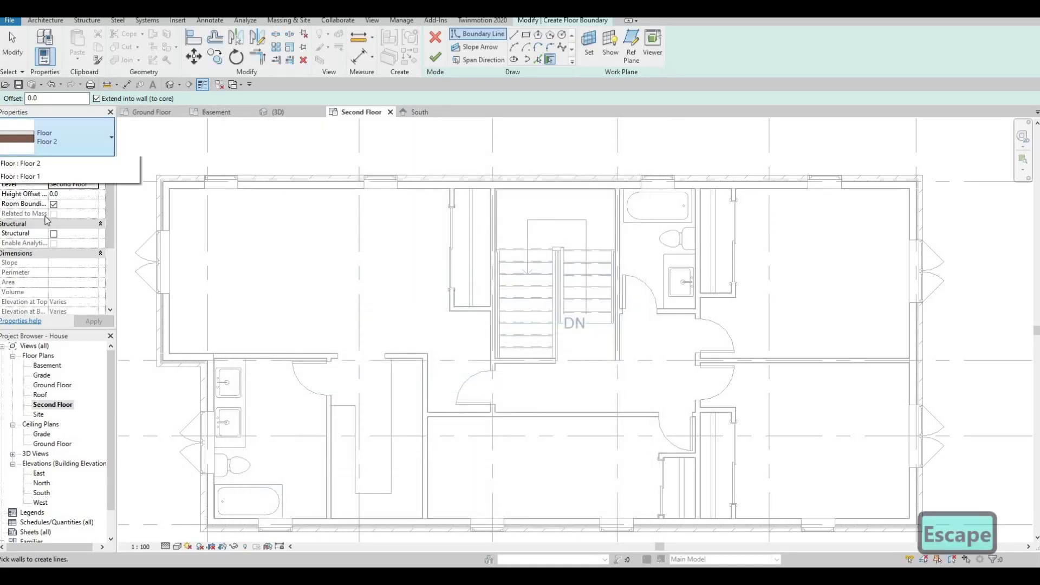
click(33, 213)
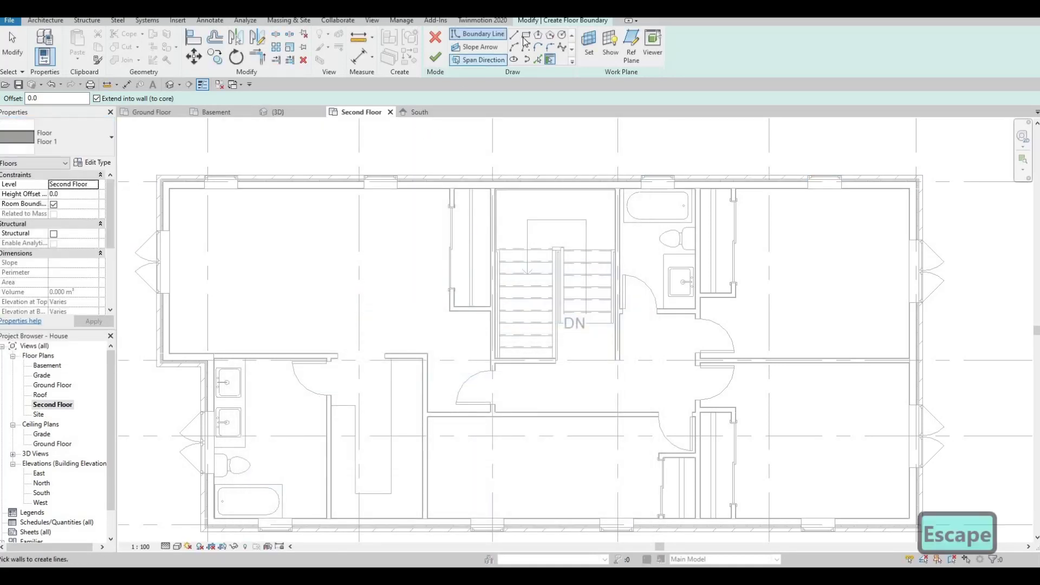
Draw a rectangular floor boundary along the exterior walls from the house's upper-left corner to its lower-right corner
scroll(203, 182, up, 2)
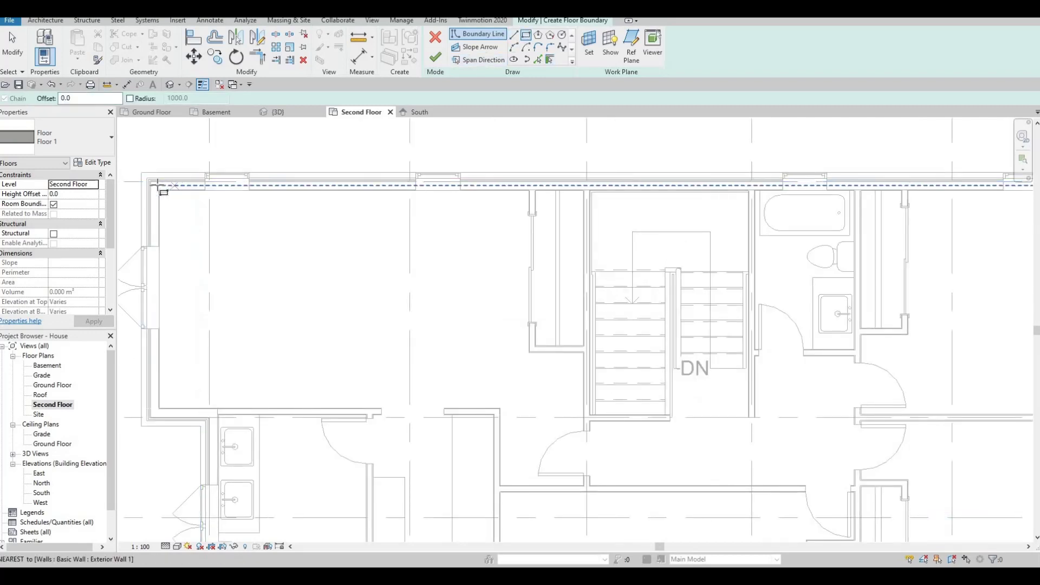
click(159, 185)
scroll(476, 332, down, 2)
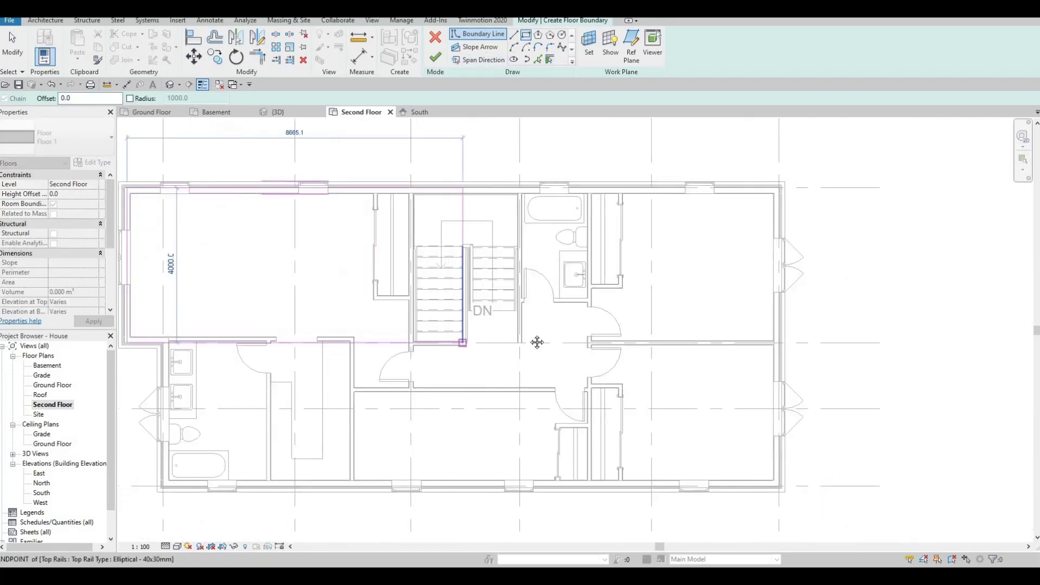
middle_drag(773, 432, 830, 419)
scroll(832, 471, up, 3)
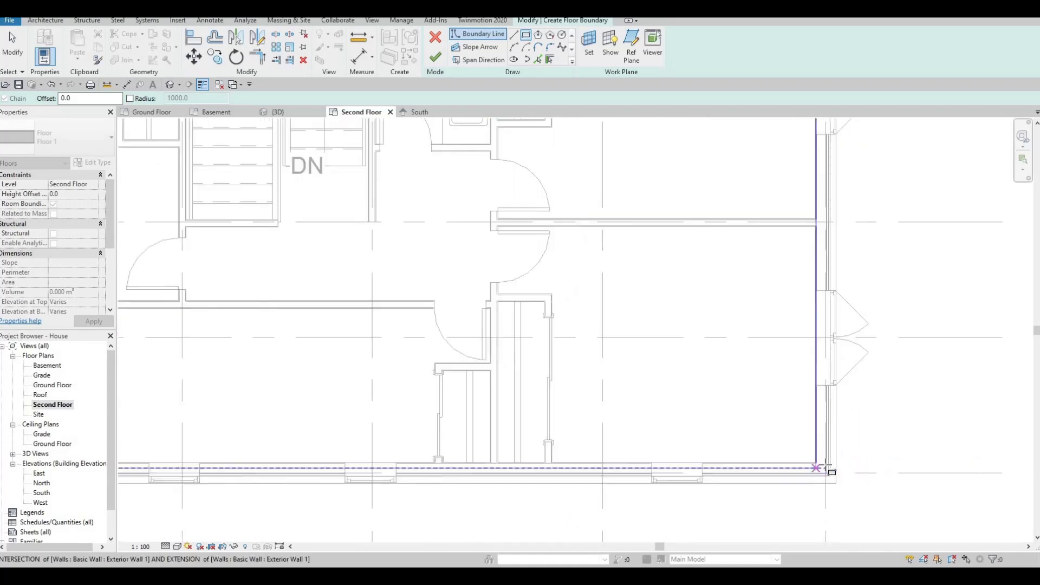
click(823, 468)
key(Escape)
scroll(542, 357, down, 2)
middle_drag(376, 407, 455, 418)
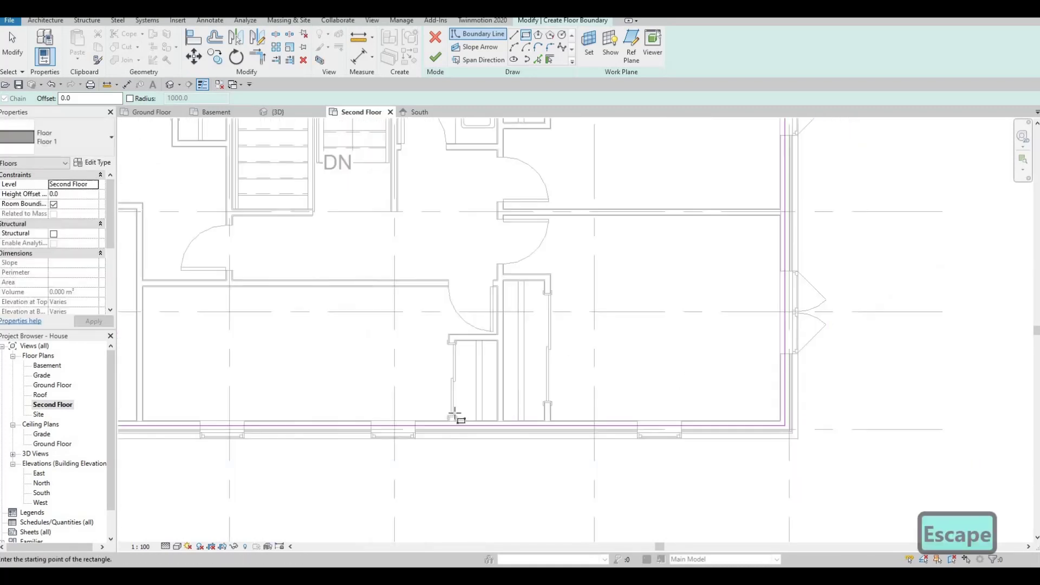
scroll(390, 409, down, 1)
middle_drag(222, 401, 518, 418)
key(Escape)
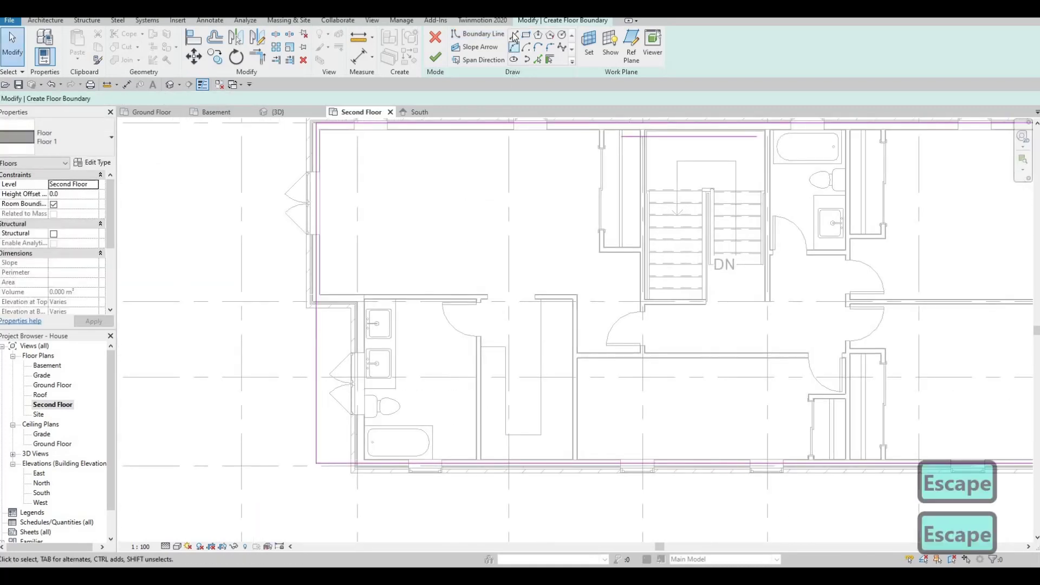
Draw boundary lines along the recessed lower-left exterior walls, 1000 mm across and about 3700 mm down to the lower boundary
click(513, 34)
scroll(325, 304, up, 3)
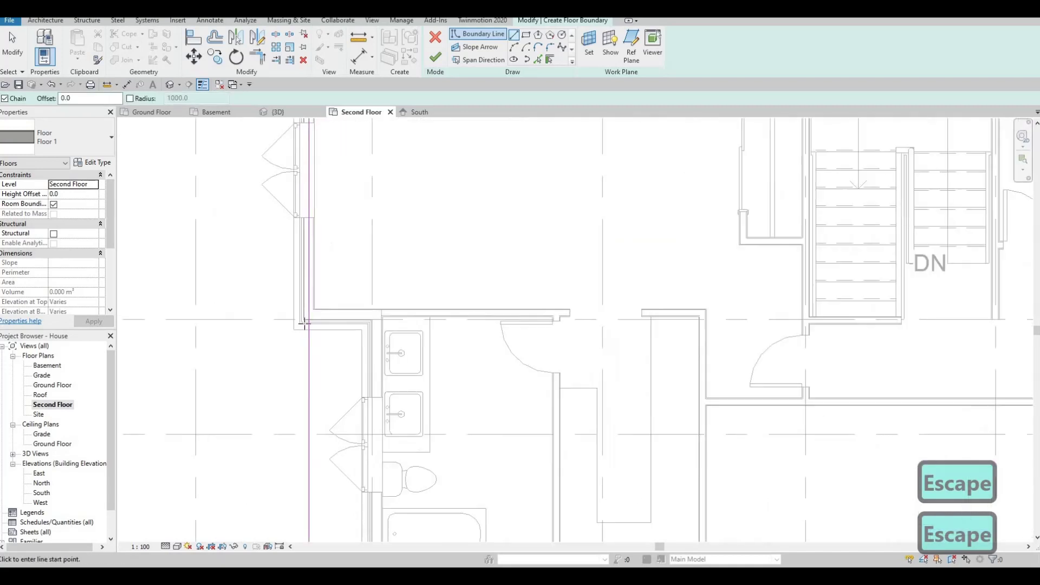
click(375, 332)
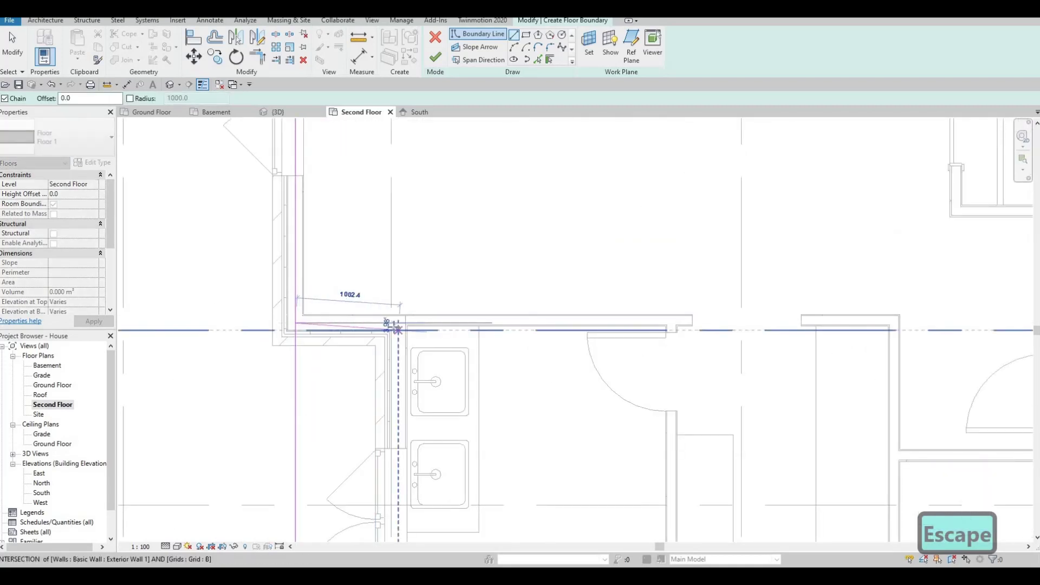
click(400, 326)
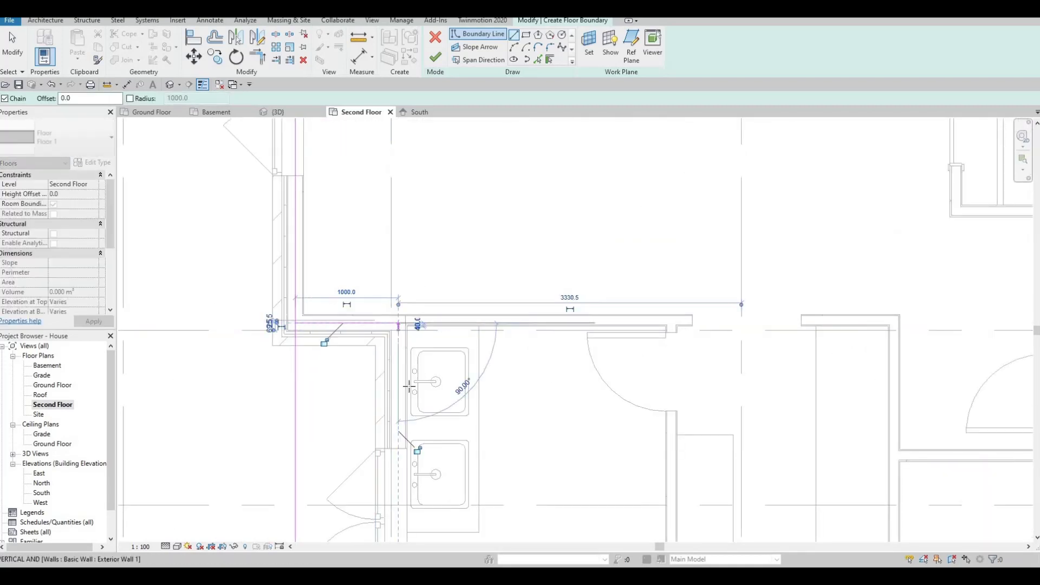
middle_drag(407, 505, 409, 288)
middle_drag(404, 443, 404, 351)
scroll(402, 397, up, 1)
click(399, 397)
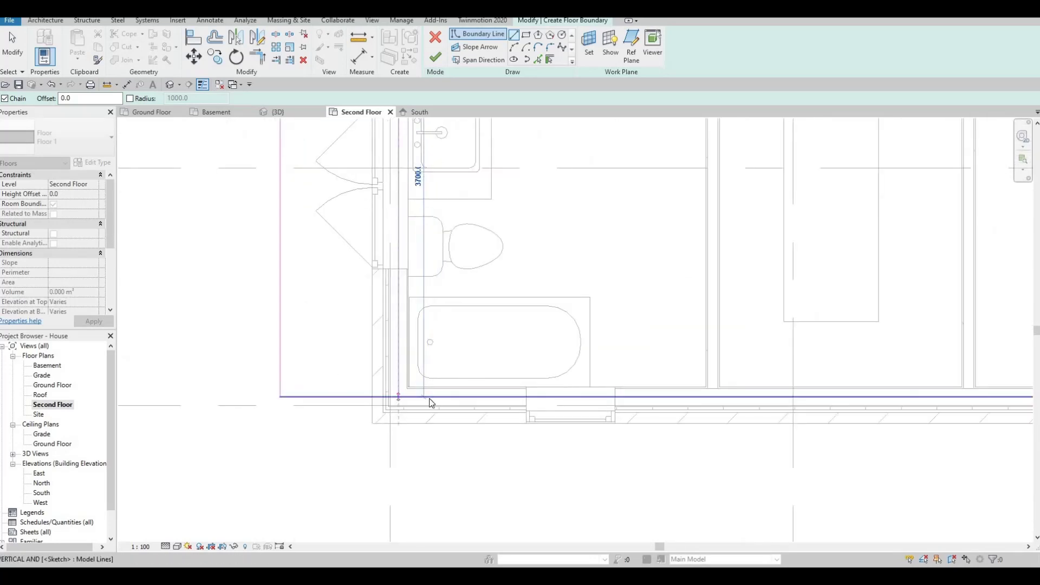
key(Escape)
key(Escape)
Trim the floor boundary at the lower-left recess so it follows the stepped exterior walls as one closed loop
key(t)
key(r)
click(402, 367)
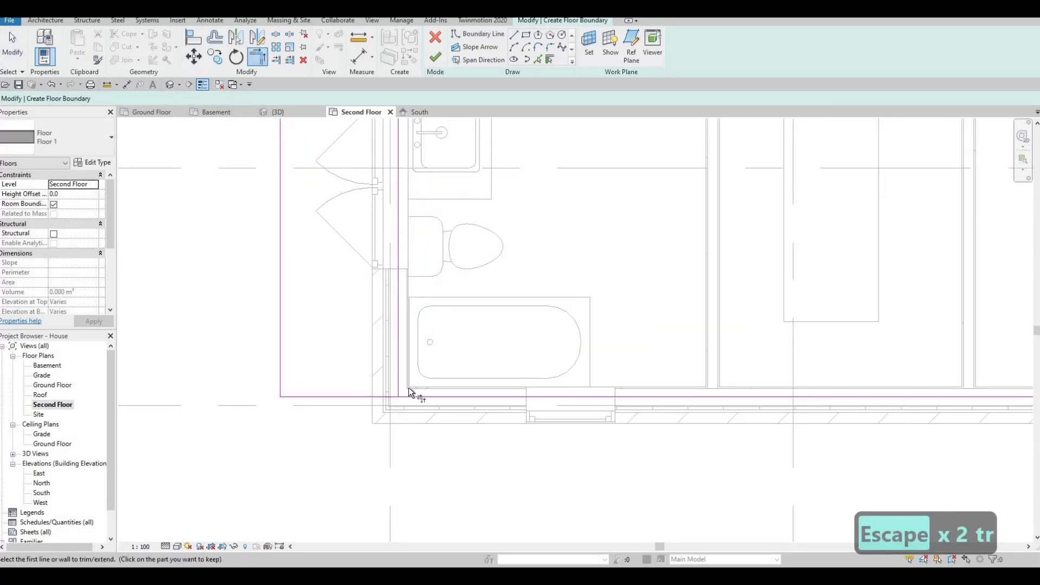
middle_drag(413, 395, 454, 467)
scroll(379, 268, down, 3)
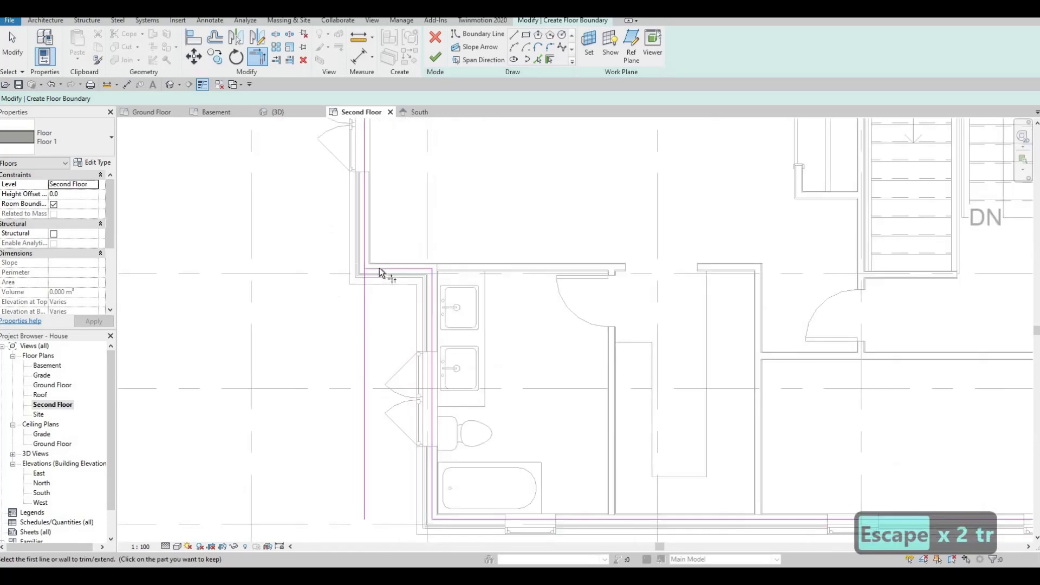
click(374, 269)
key(Escape)
key(Escape)
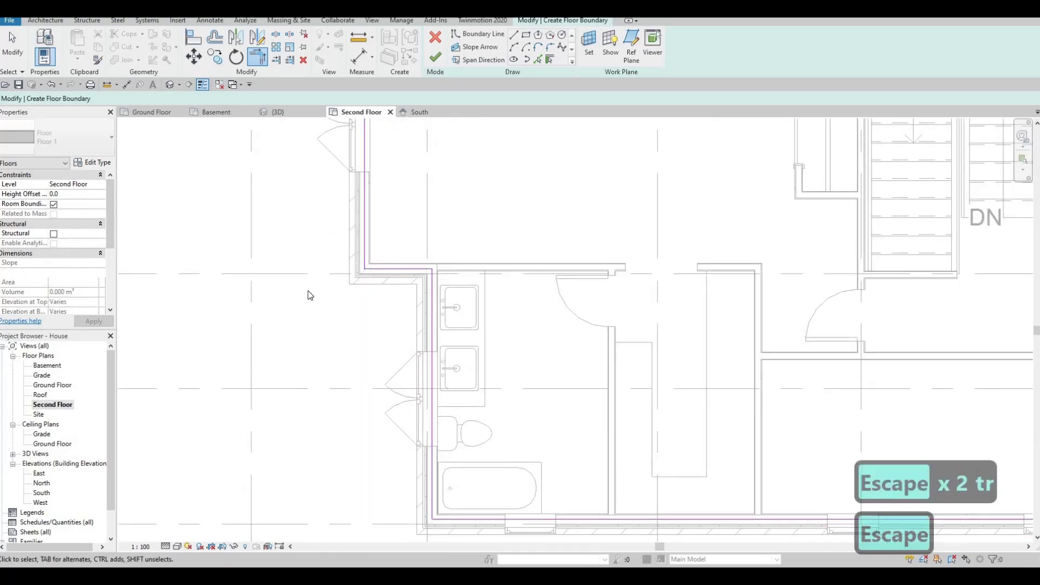
Finish the second-floor slab sketch without attaching the walls below to the floor's bottom
middle_click(461, 320)
scroll(467, 326, down, 1)
middle_drag(467, 325, 426, 347)
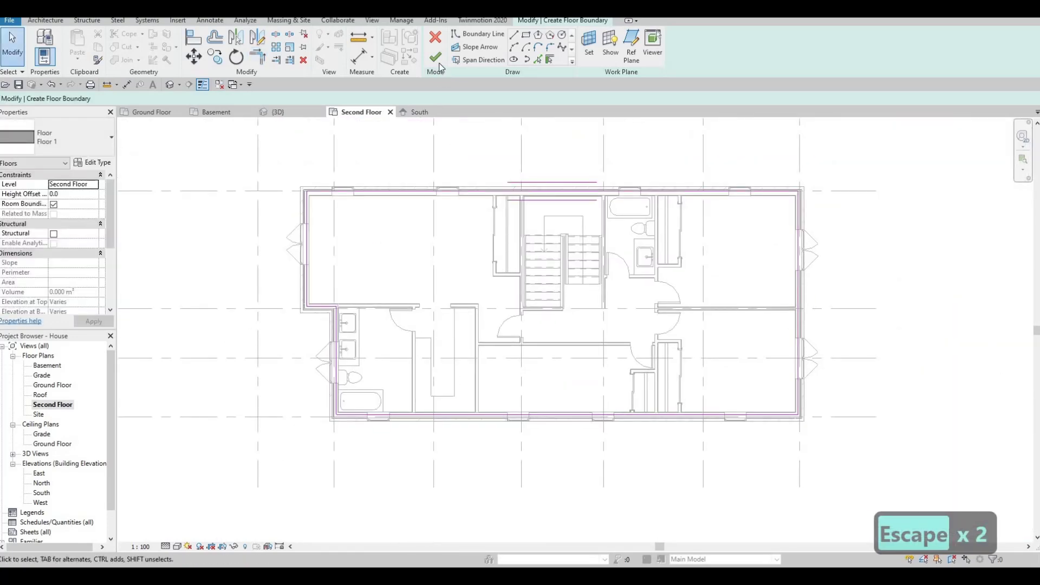
click(435, 57)
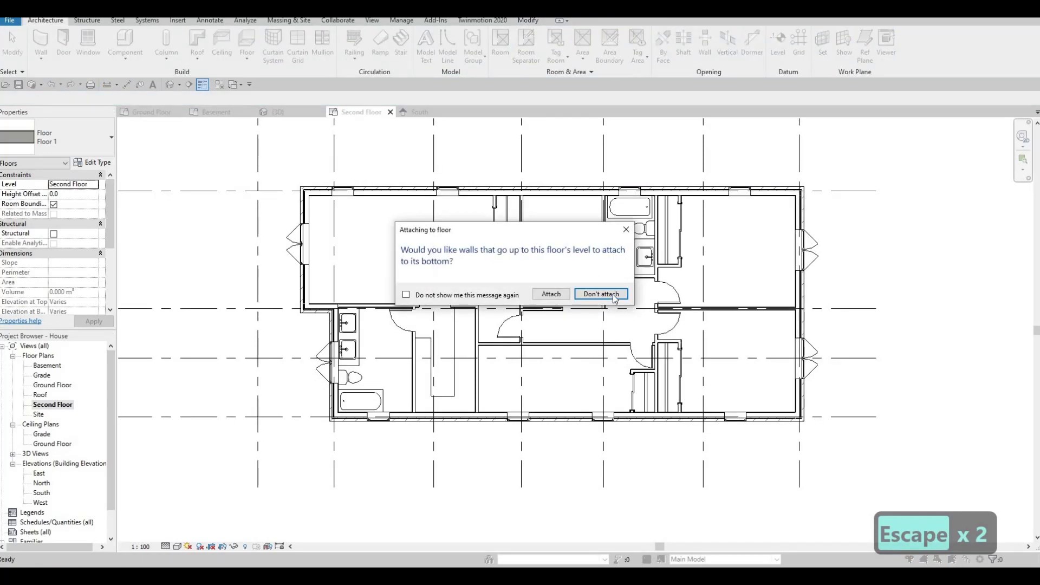
click(601, 294)
Switch to the 3D view and examine the house with its second-floor slab from the front, side and rear
click(278, 111)
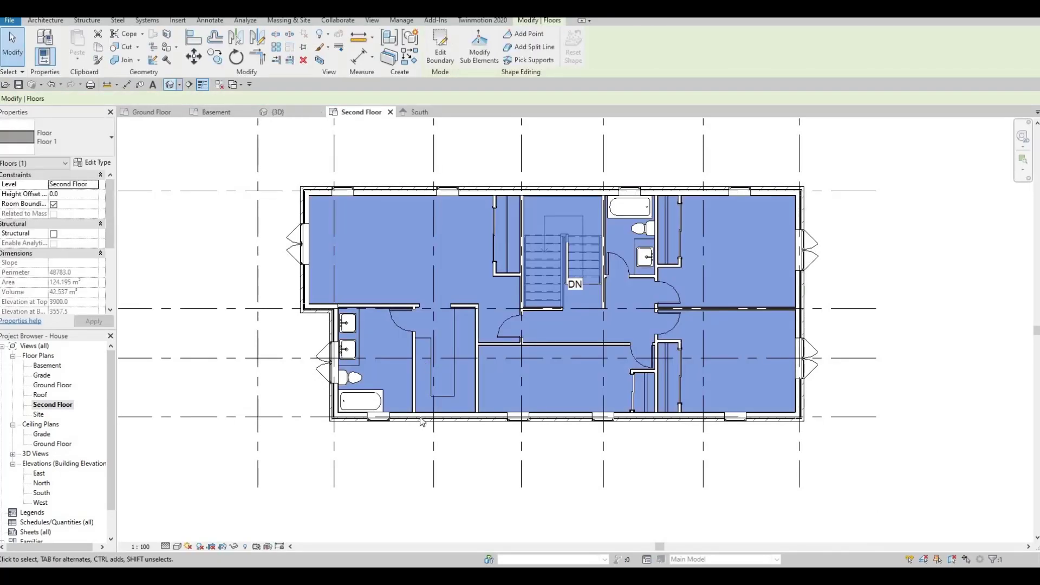
key(Escape)
scroll(361, 398, up, 3)
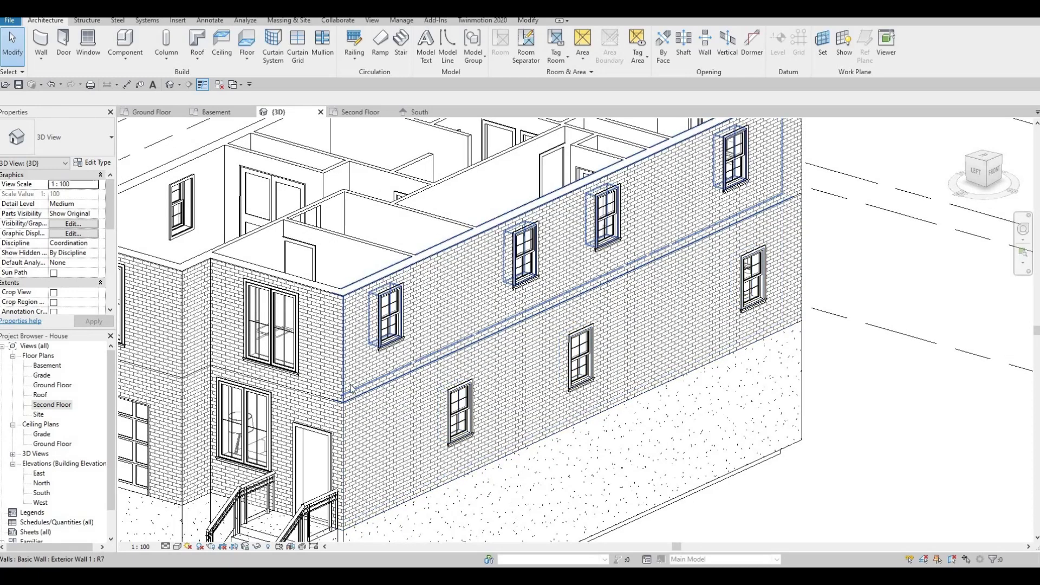
shift+middle_drag(511, 401, 545, 302)
shift+middle_drag(578, 394, 596, 475)
scroll(596, 475, down, 3)
shift+middle_drag(687, 448, 405, 495)
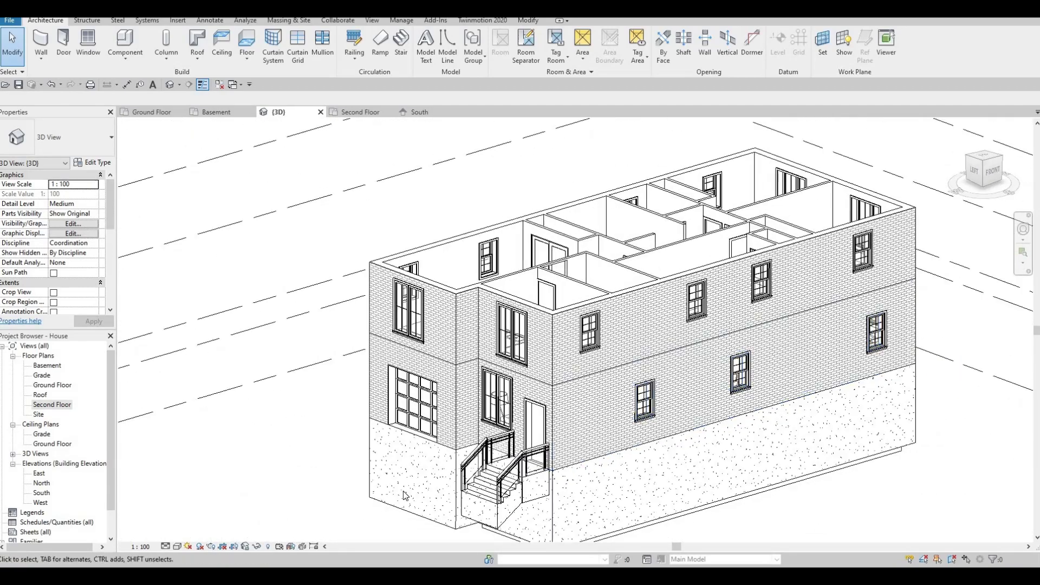
scroll(456, 487, down, 3)
scroll(885, 397, up, 3)
scroll(757, 376, down, 2)
mouse_move(757, 376)
shift+middle_down()
mouse_move(734, 394)
mouse_move(494, 393)
mouse_move(628, 417)
shift+middle_up()
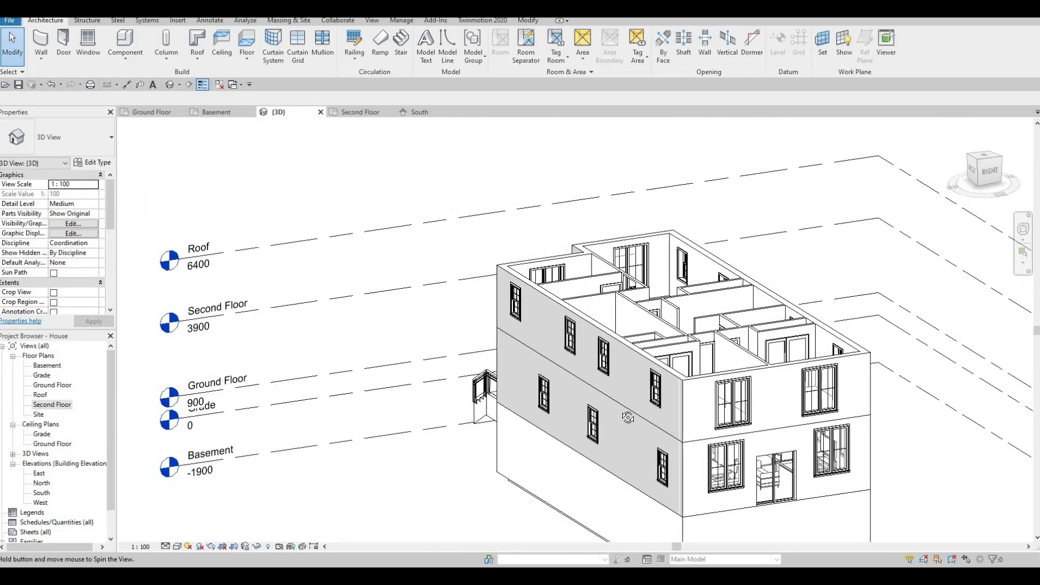
shift+middle_drag(766, 416, 466, 463)
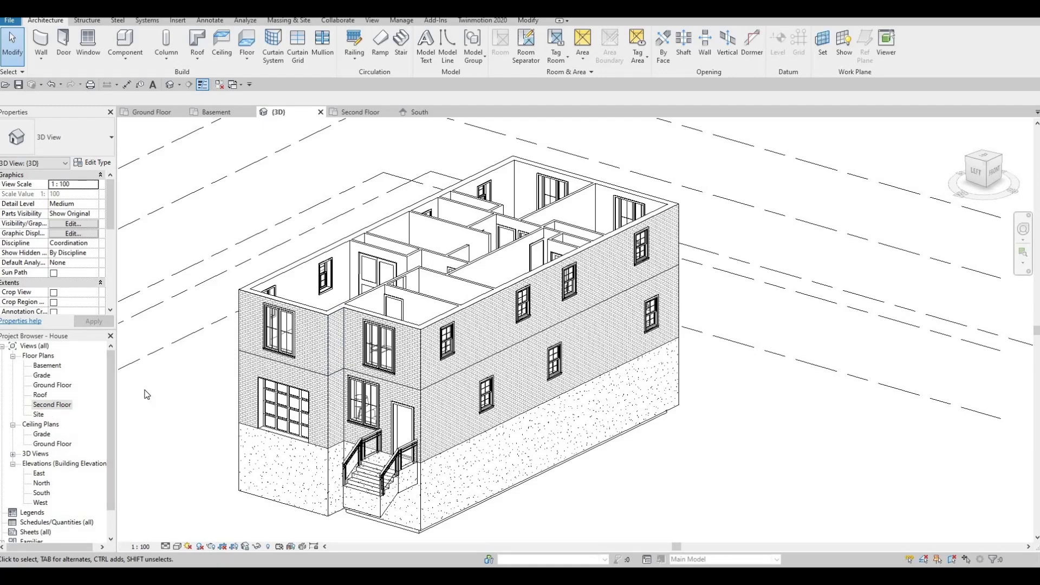
scroll(358, 394, up, 5)
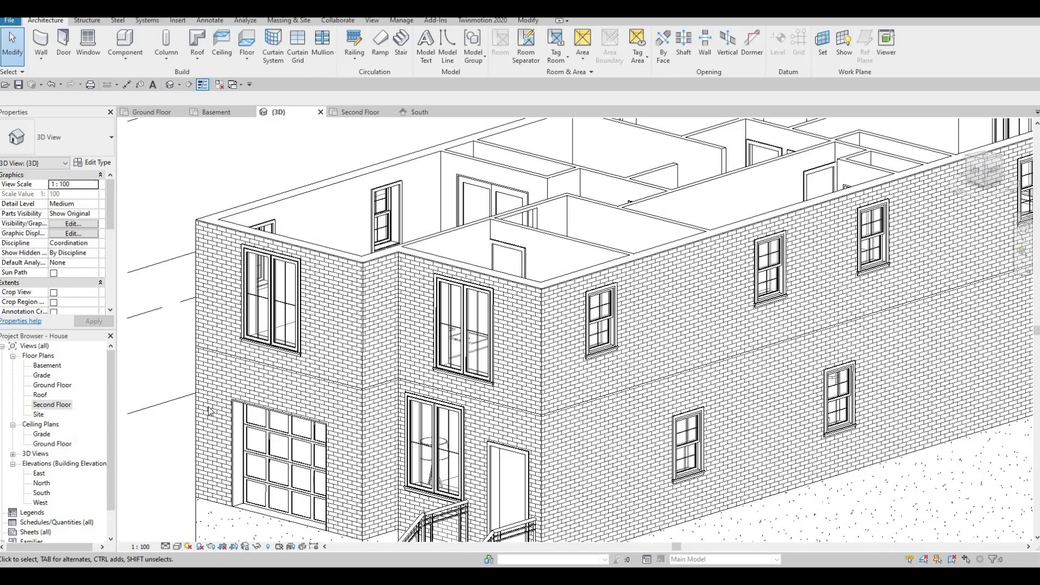
scroll(295, 401, down, 5)
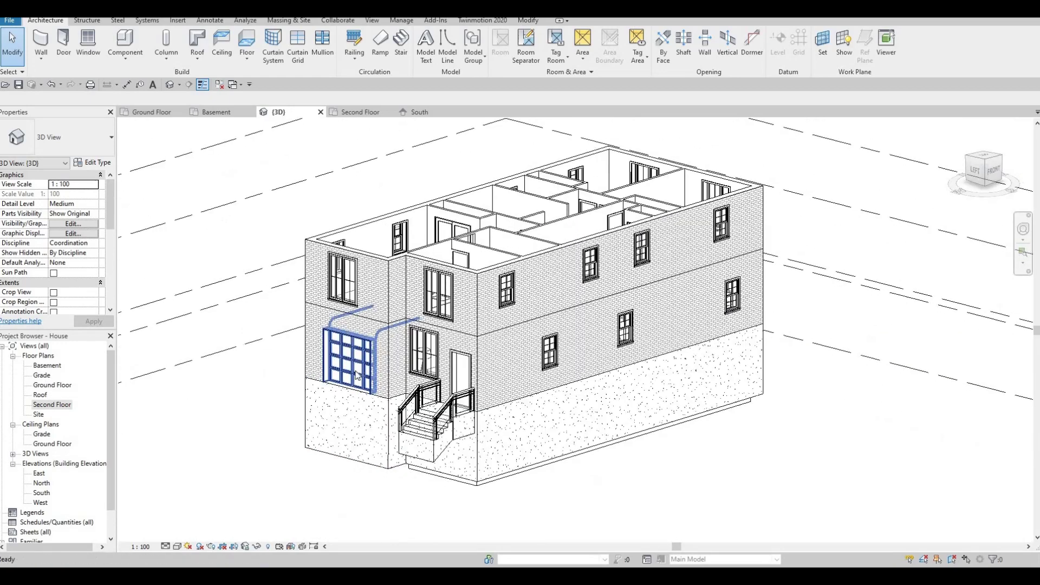